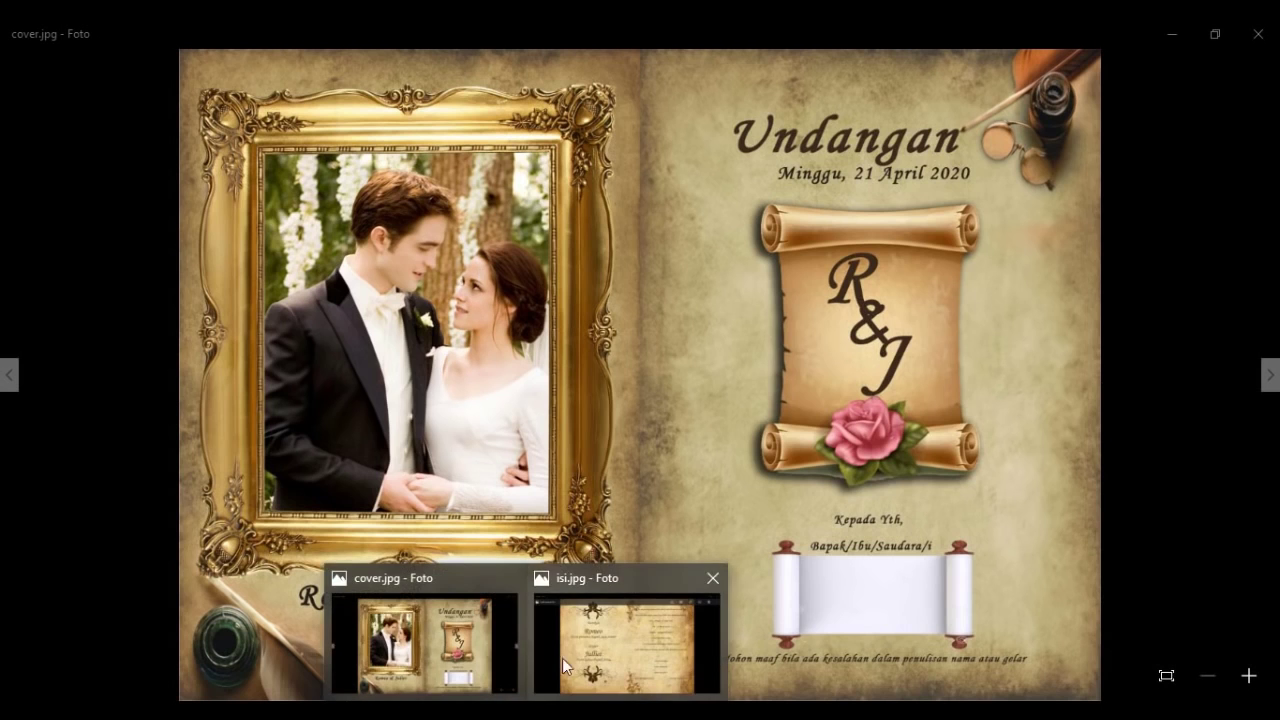
# Step: Examine the invitation's inner-page reference image isi.jpg, and return to Photoshop
pyautogui.click(584, 641)
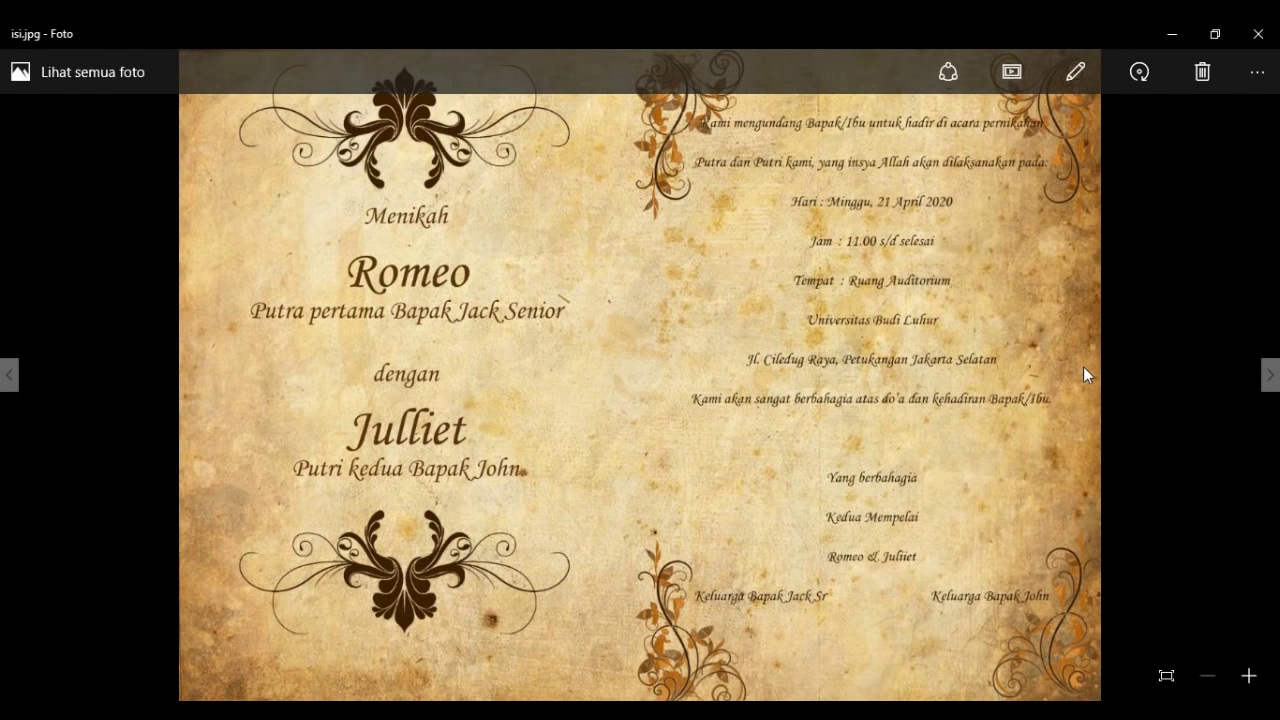
pyautogui.click(1035, 327)
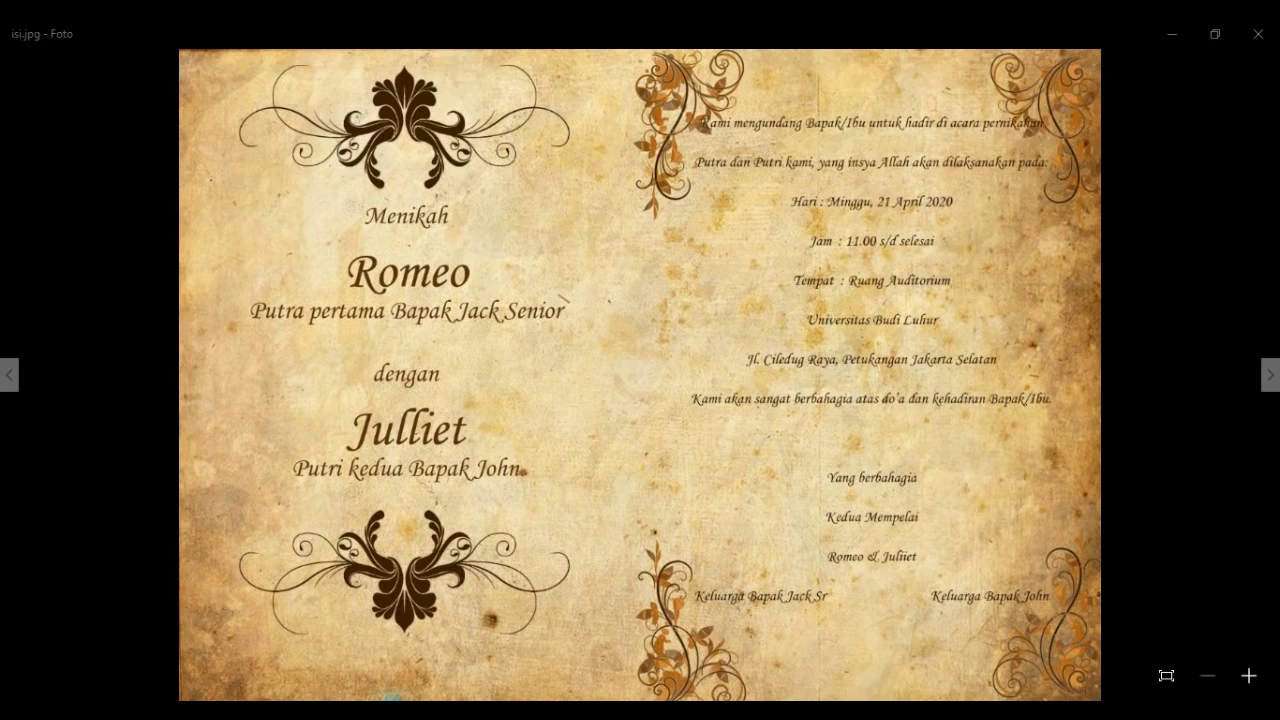
pyautogui.hotkey('alt', 'Tab')
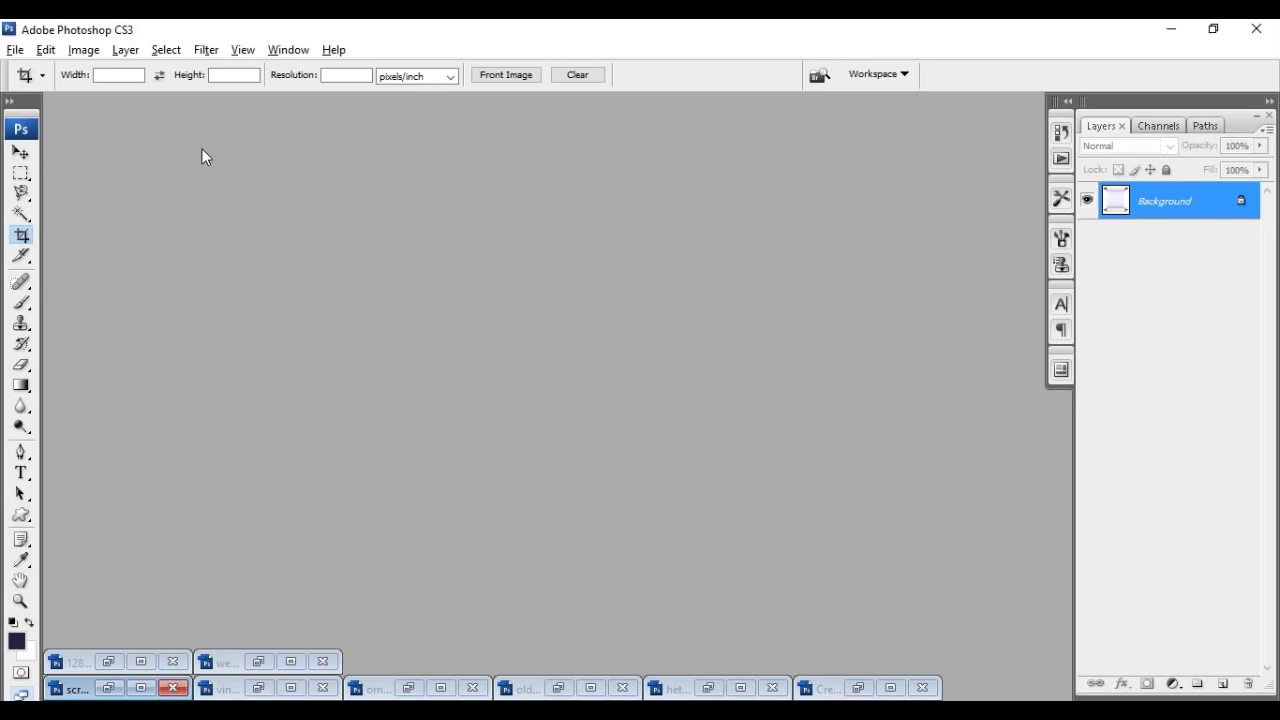
# Step: Create a new document from the International Paper preset at A4 size, 300 pixels/inch, in CMYK Color mode
pyautogui.click(15, 50)
pyautogui.click(16, 70)
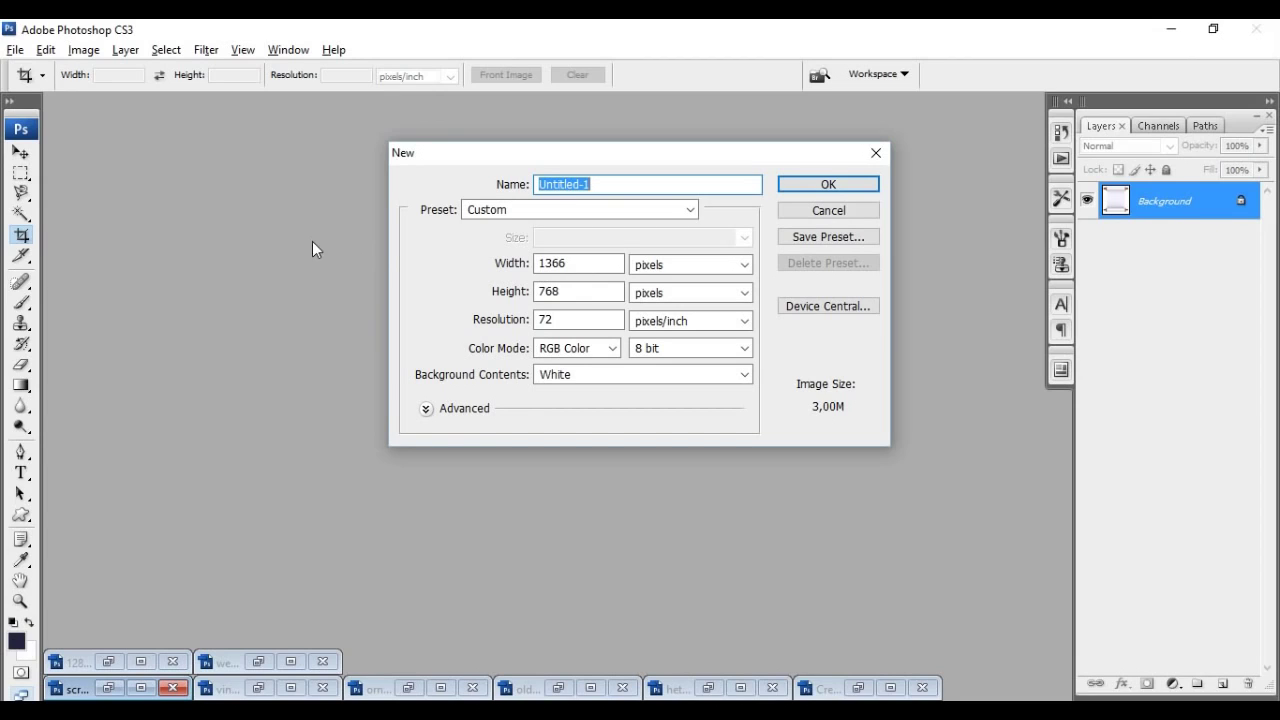
pyautogui.click(689, 210)
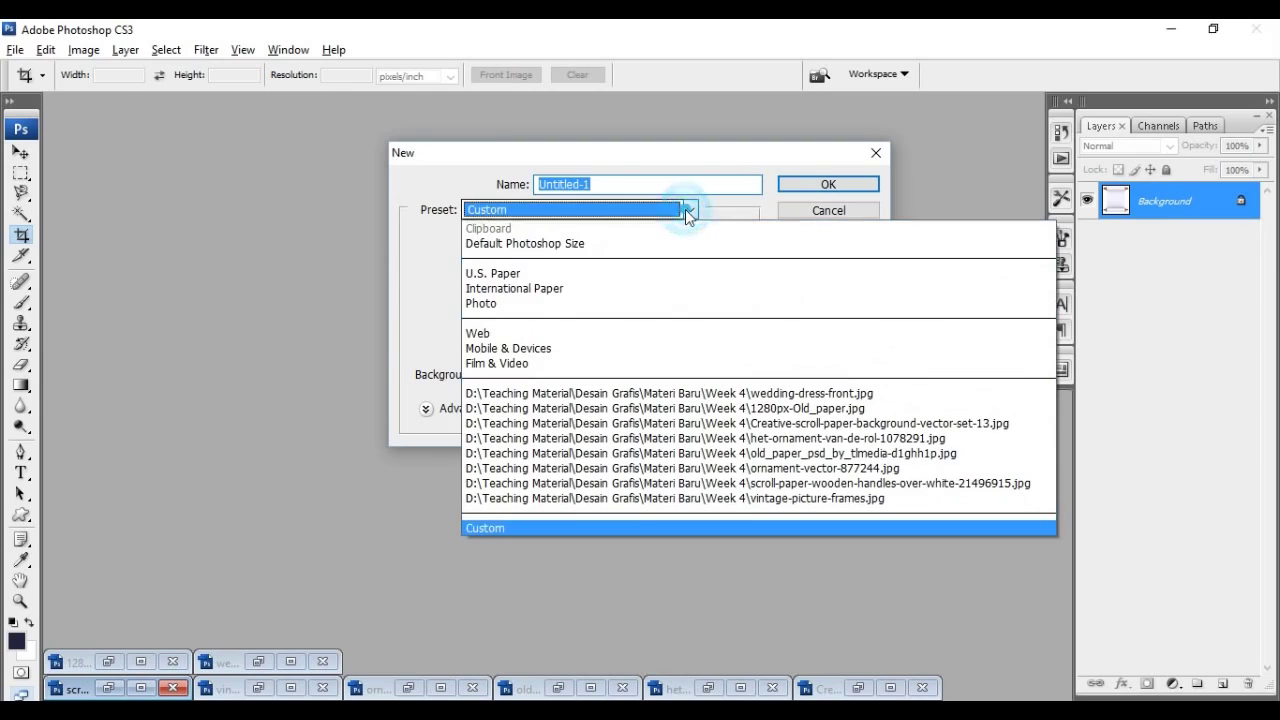
pyautogui.click(686, 272)
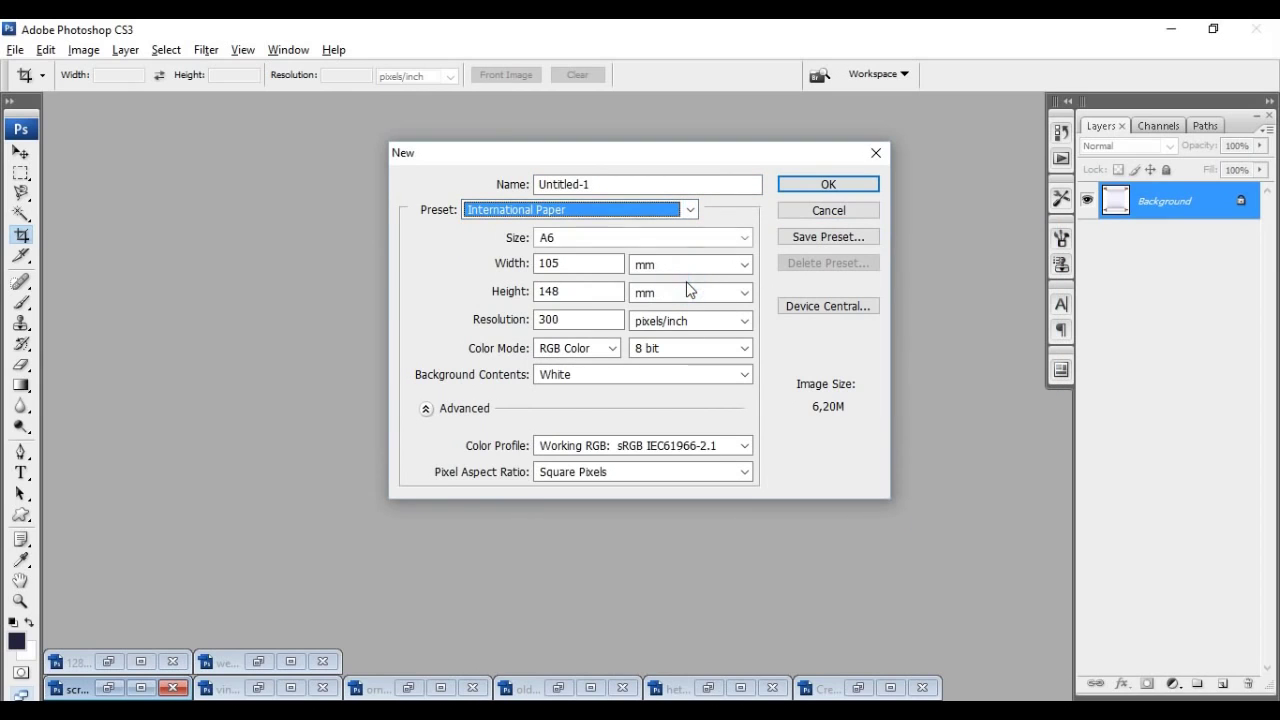
pyautogui.click(745, 237)
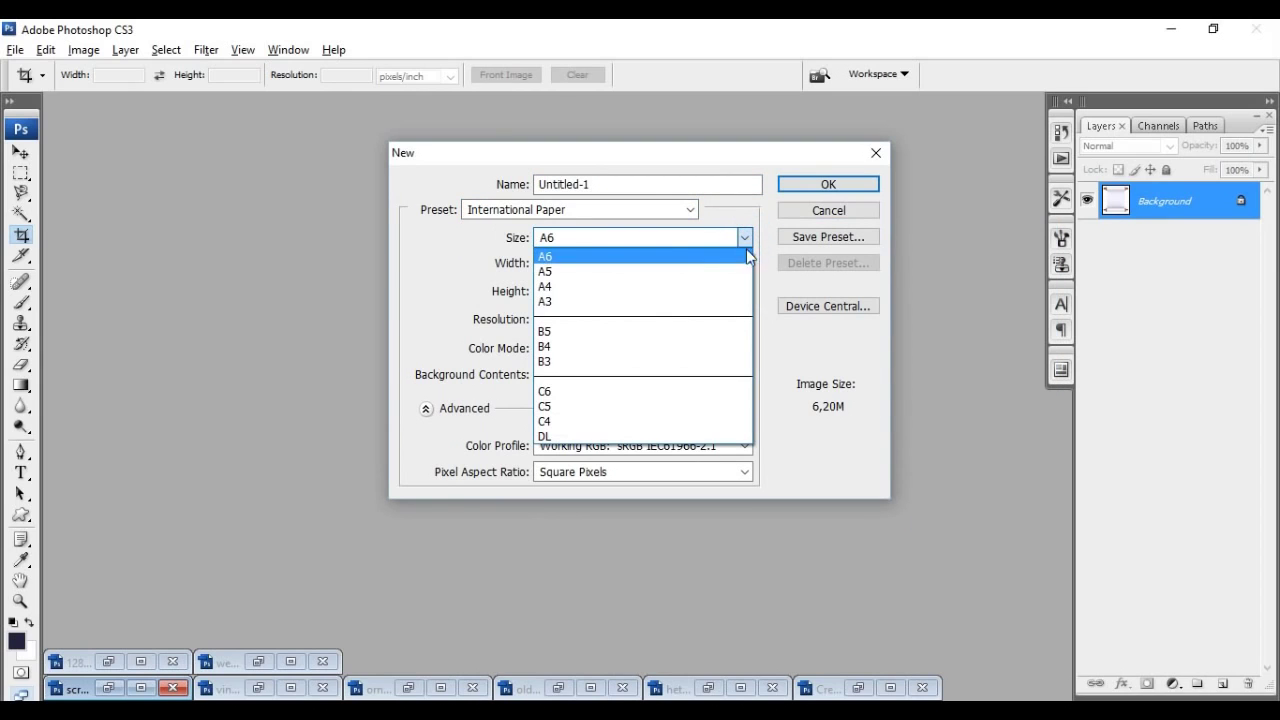
pyautogui.click(742, 285)
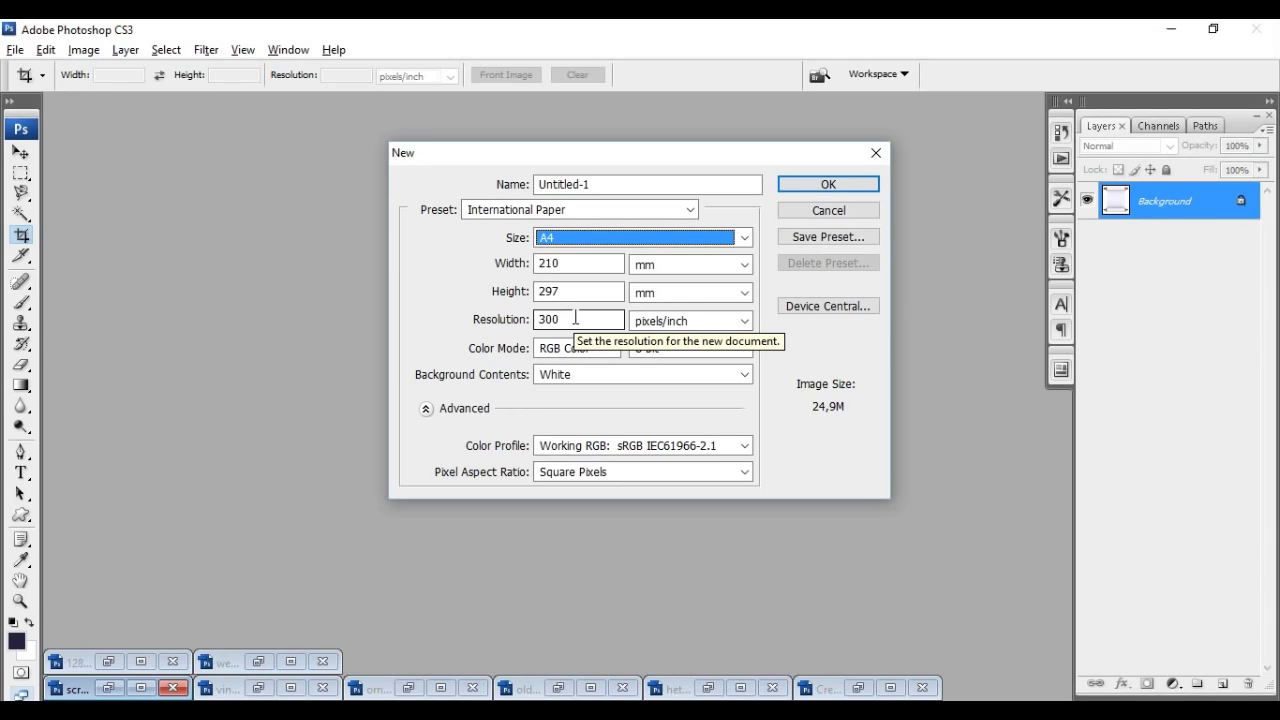
pyautogui.click(611, 348)
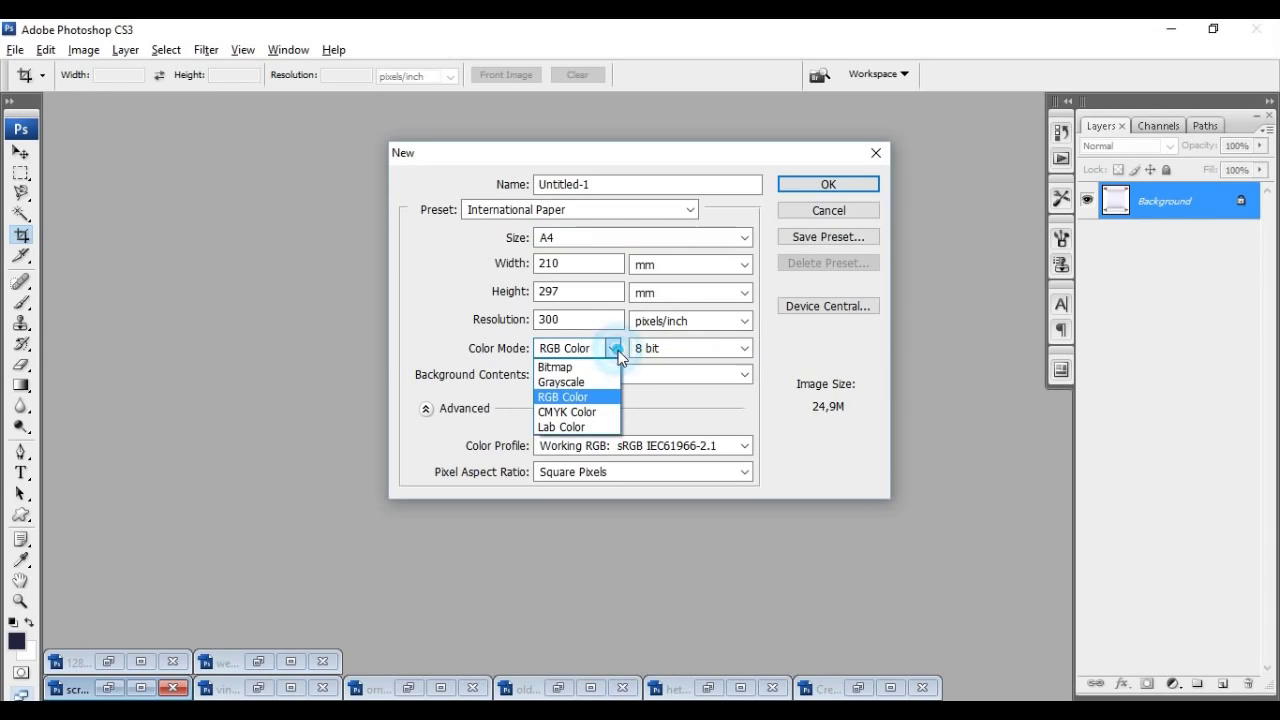
pyautogui.click(601, 411)
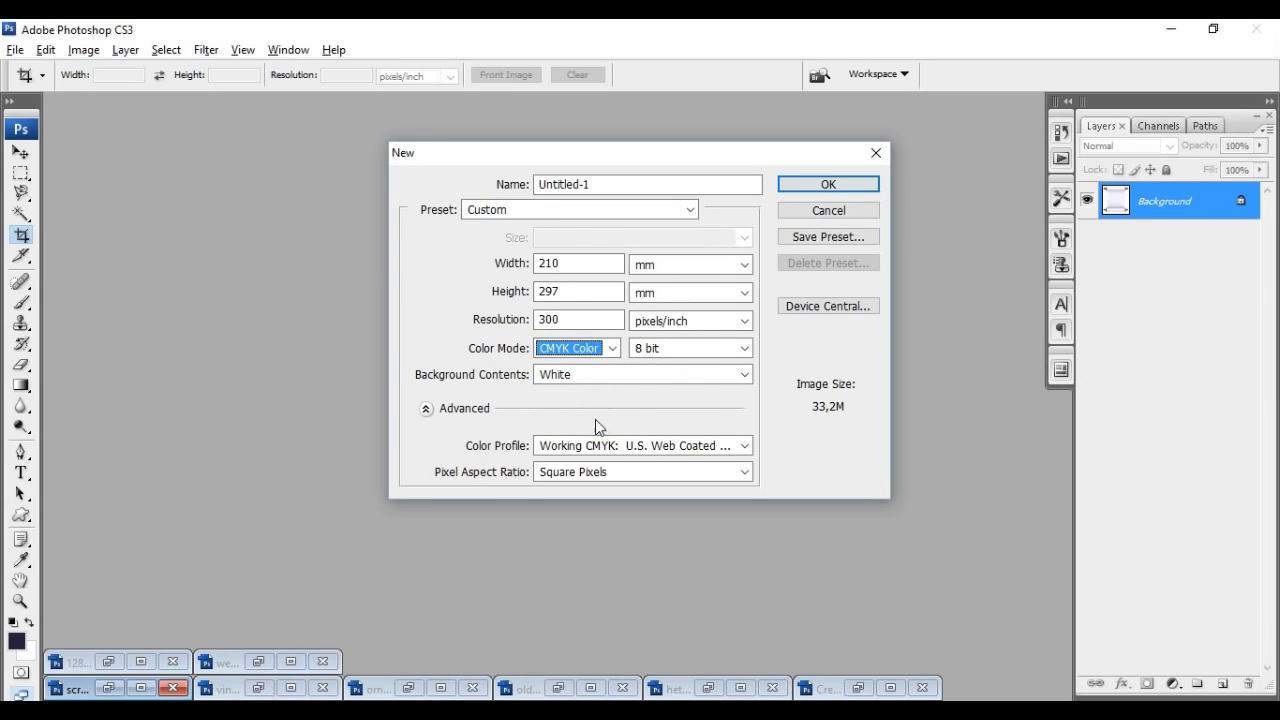
pyautogui.click(811, 184)
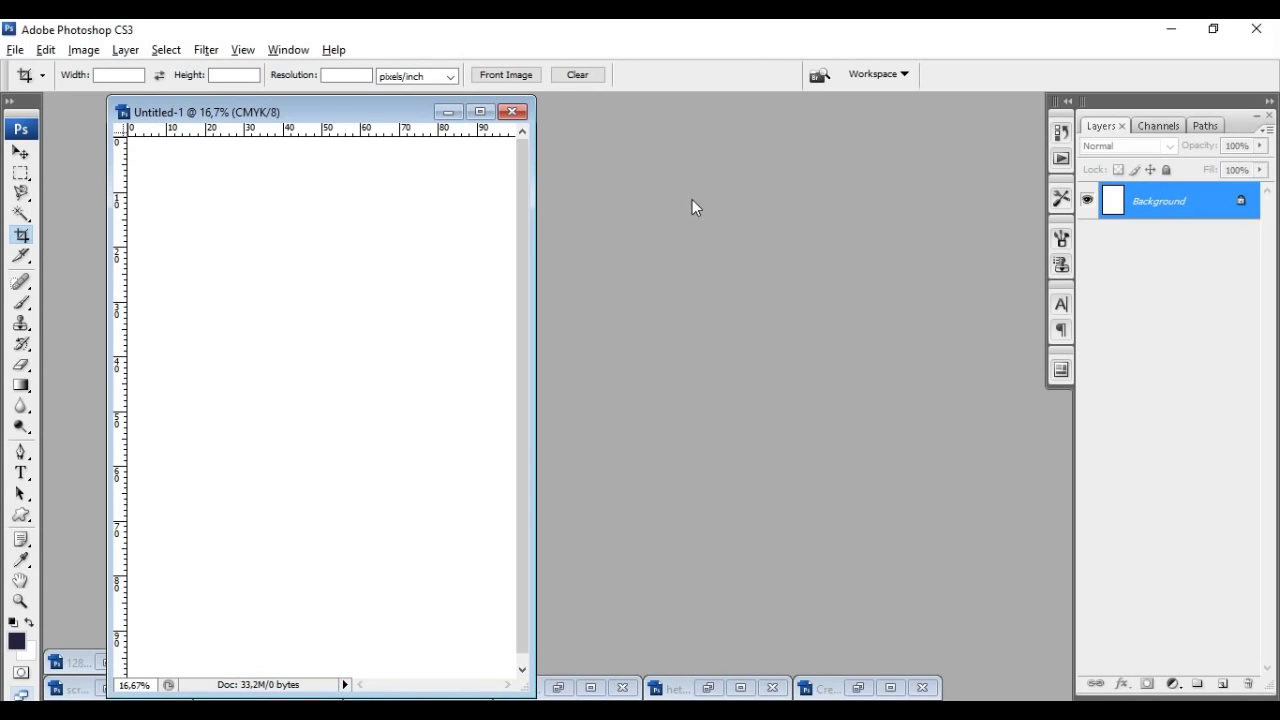
# Step: Rotate the canvas 90° clockwise into landscape orientation and widen the document window
pyautogui.click(22, 152)
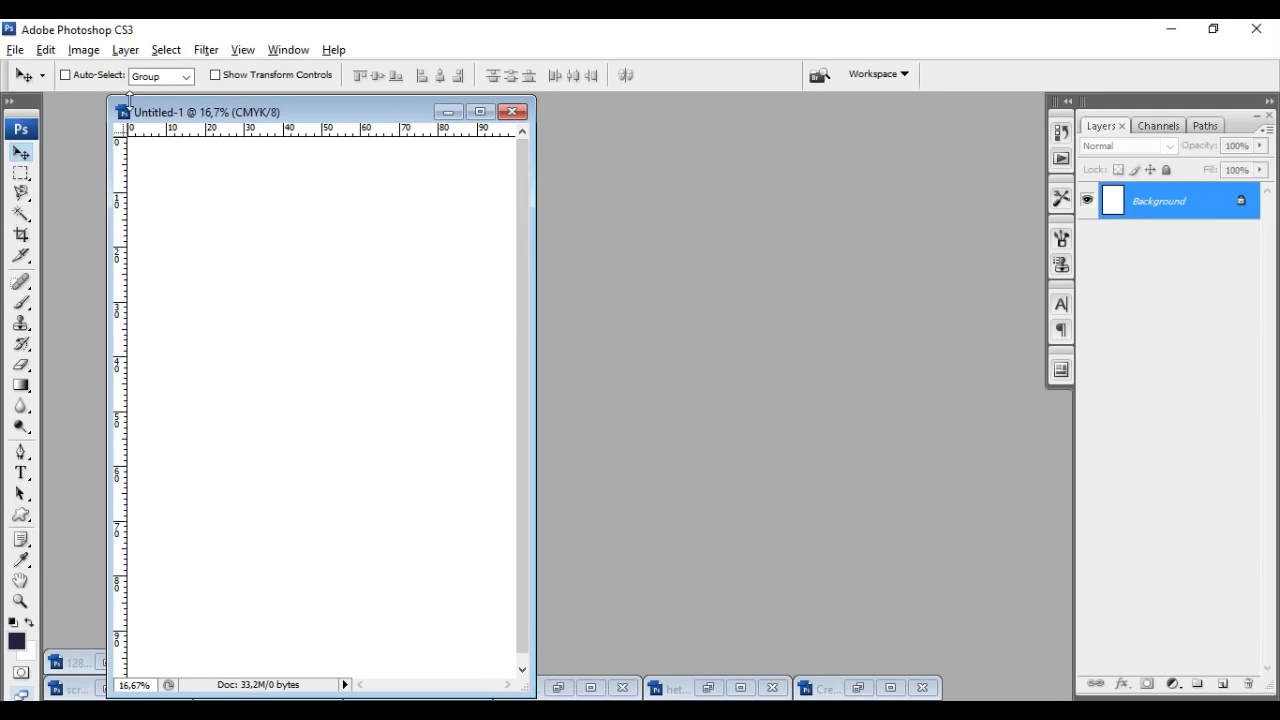
pyautogui.click(86, 51)
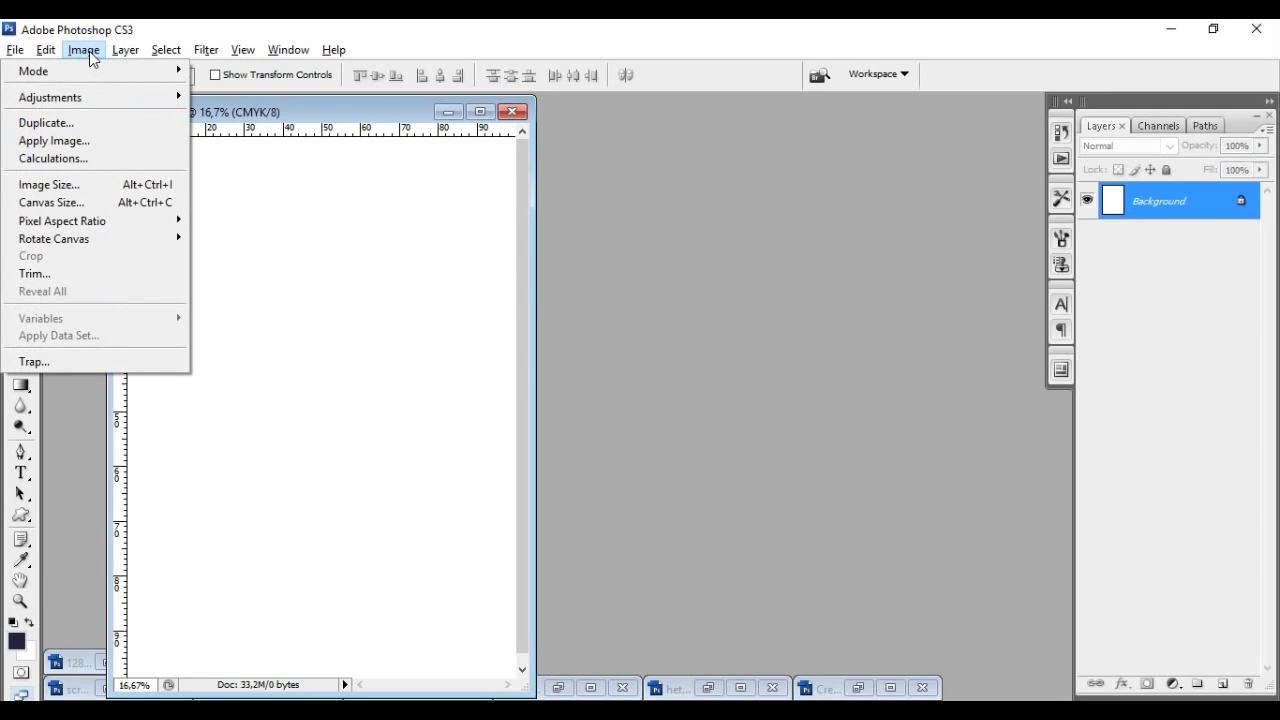
pyautogui.moveTo(90, 243)
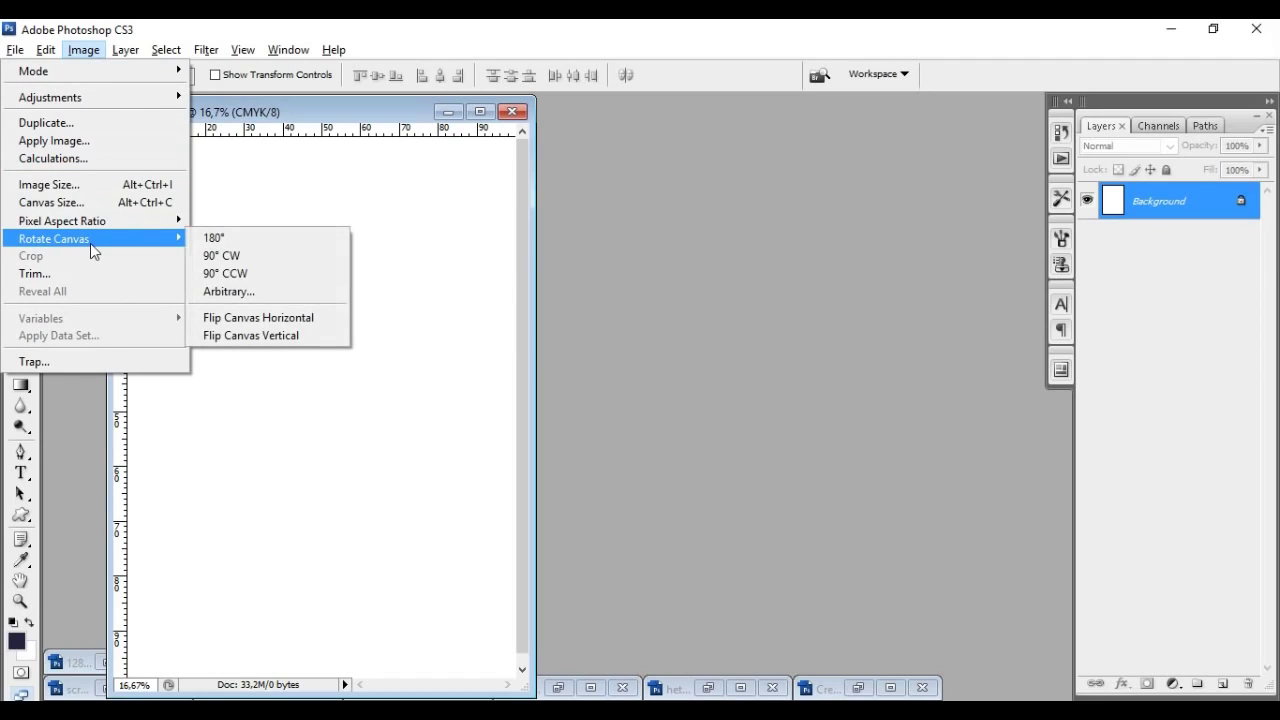
pyautogui.click(283, 258)
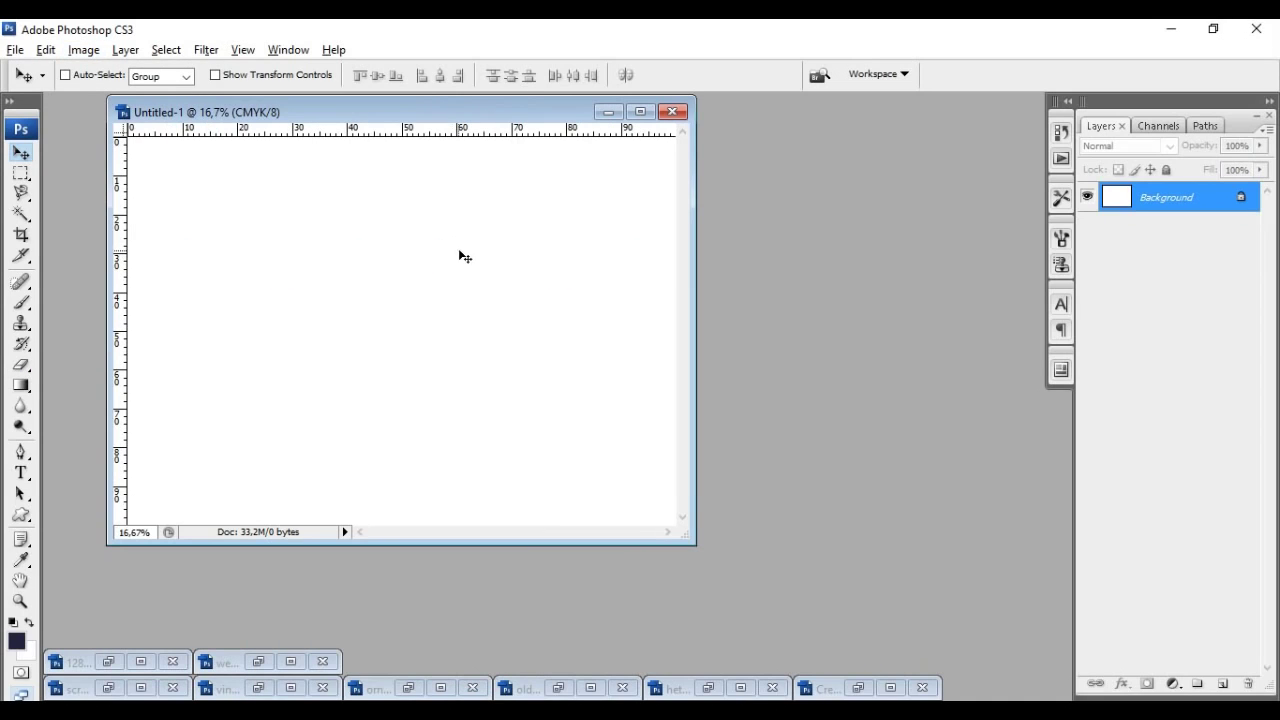
pyautogui.moveTo(692, 281); pyautogui.dragTo(791, 299)
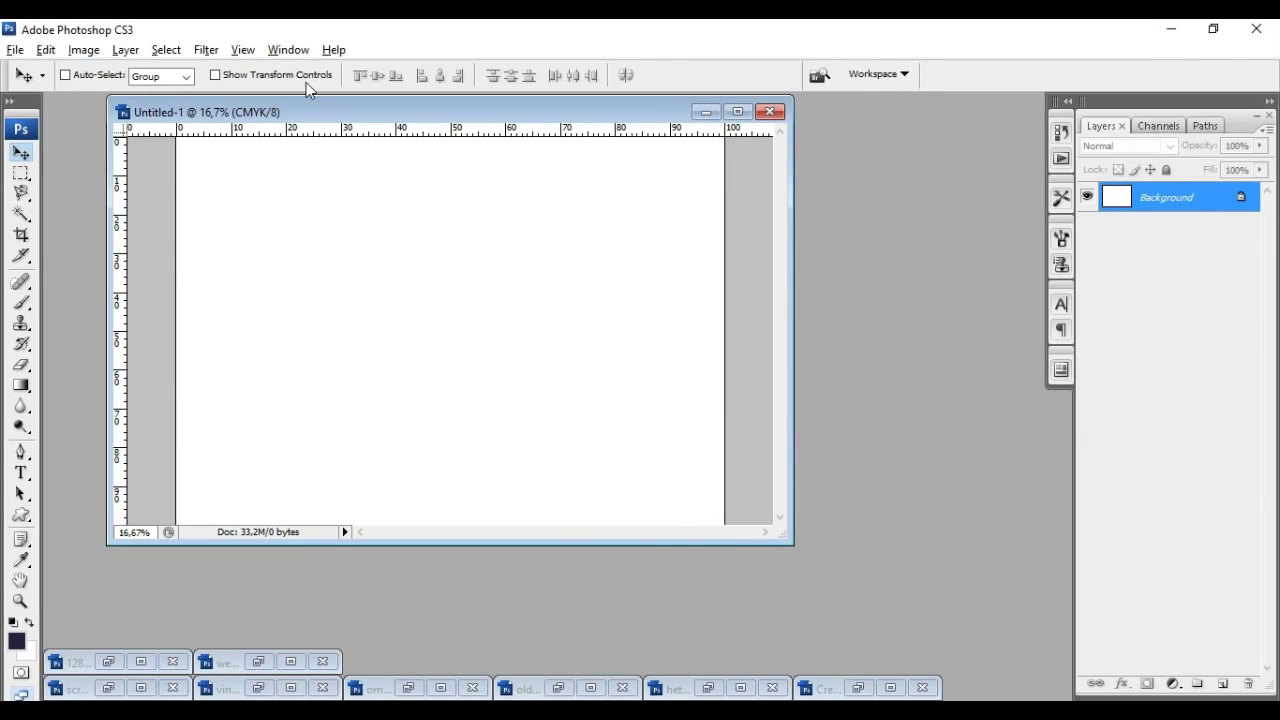
# Step: Check that the rulers are shown and set their units to Percent
pyautogui.click(242, 50)
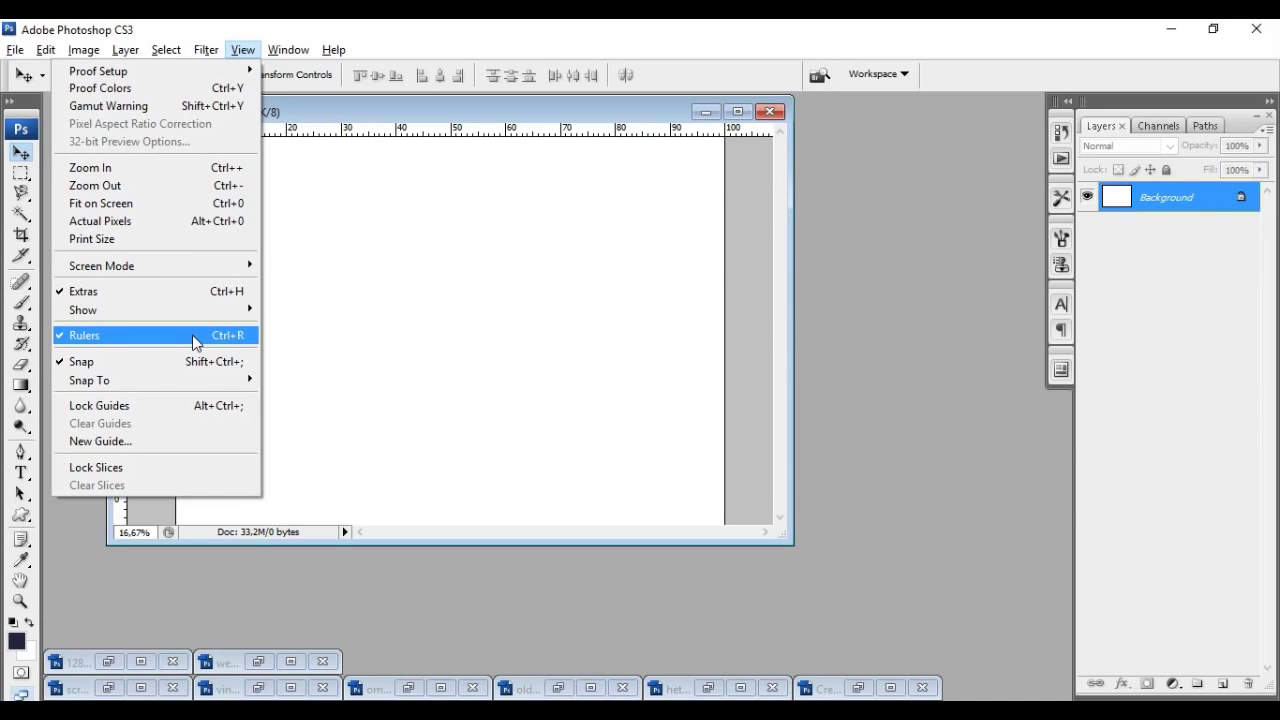
pyautogui.click(477, 118)
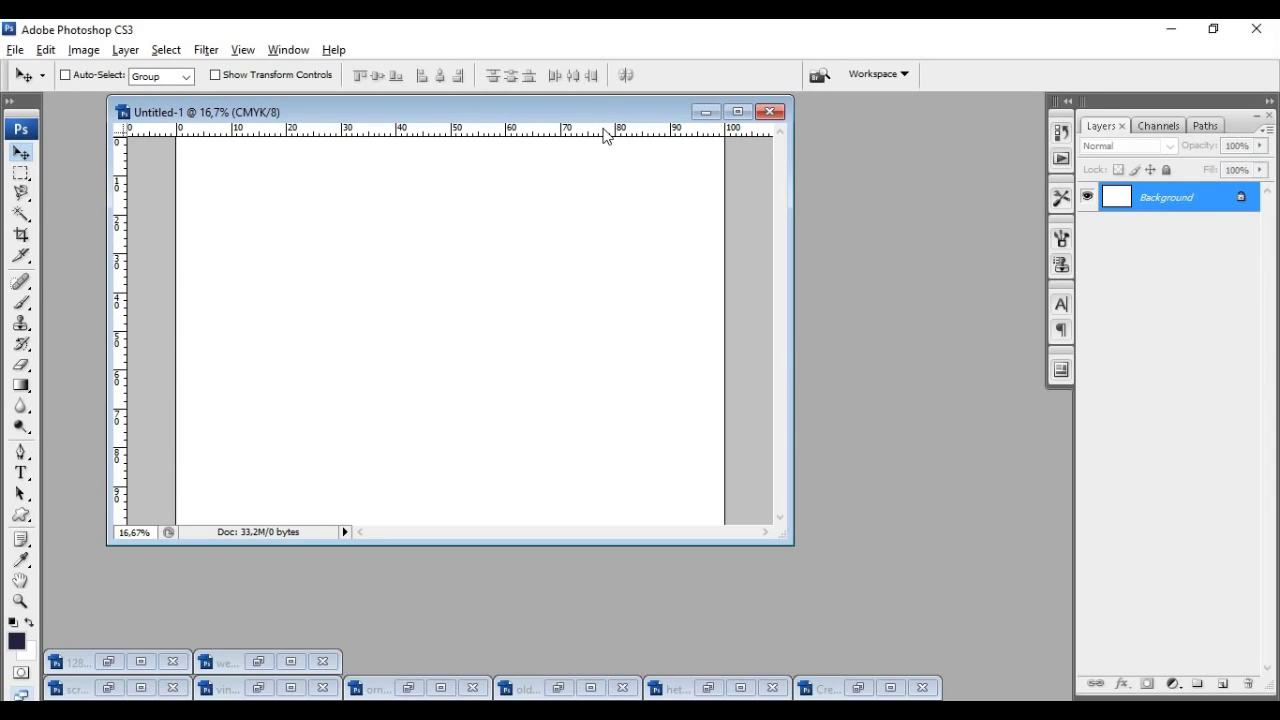
pyautogui.rightClick(604, 136)
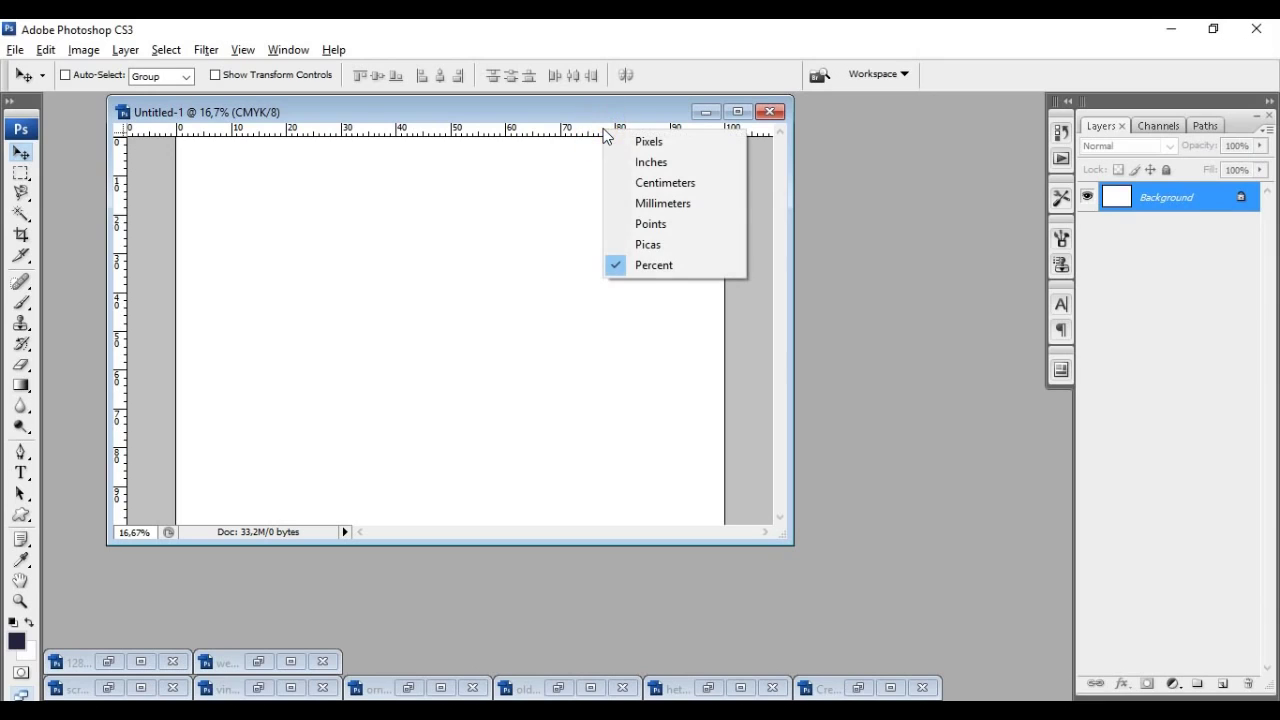
pyautogui.click(670, 270)
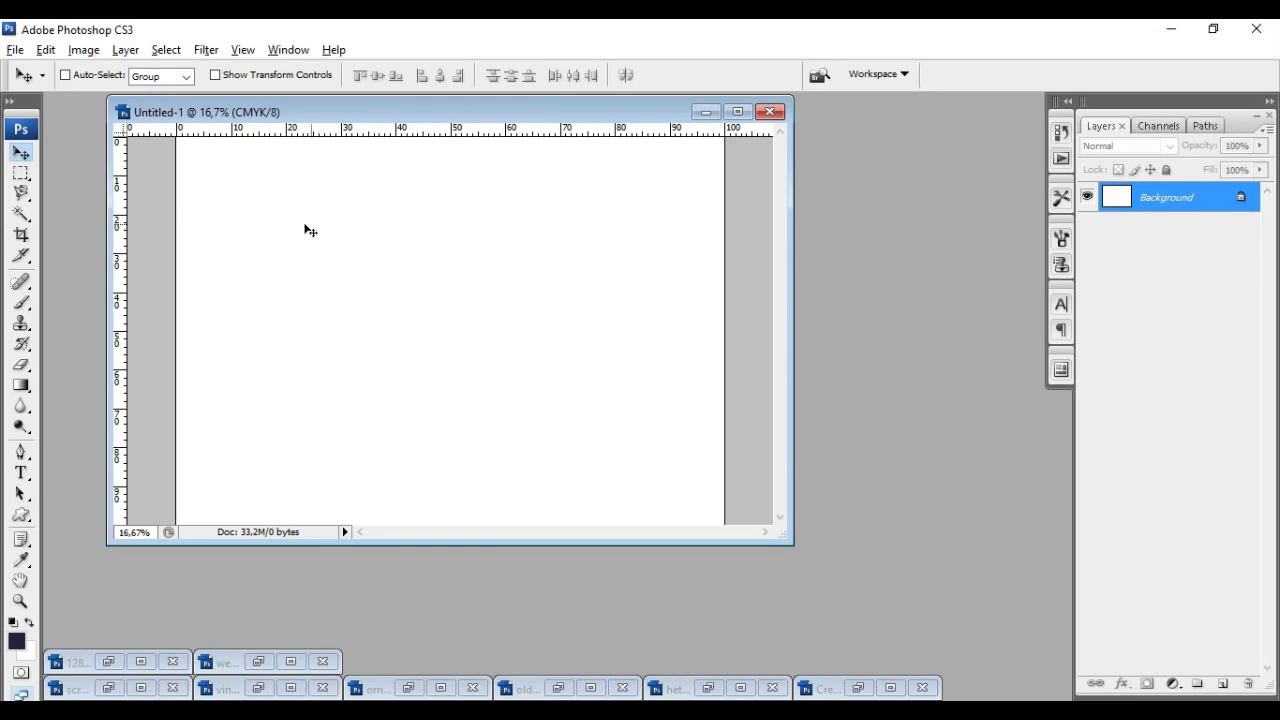
# Step: Place a vertical guide at 50% of the canvas width and enlarge the document window to show the whole page
pyautogui.click(119, 232)
pyautogui.moveTo(121, 240); pyautogui.dragTo(453, 274)
pyautogui.moveTo(791, 543); pyautogui.dragTo(944, 643)
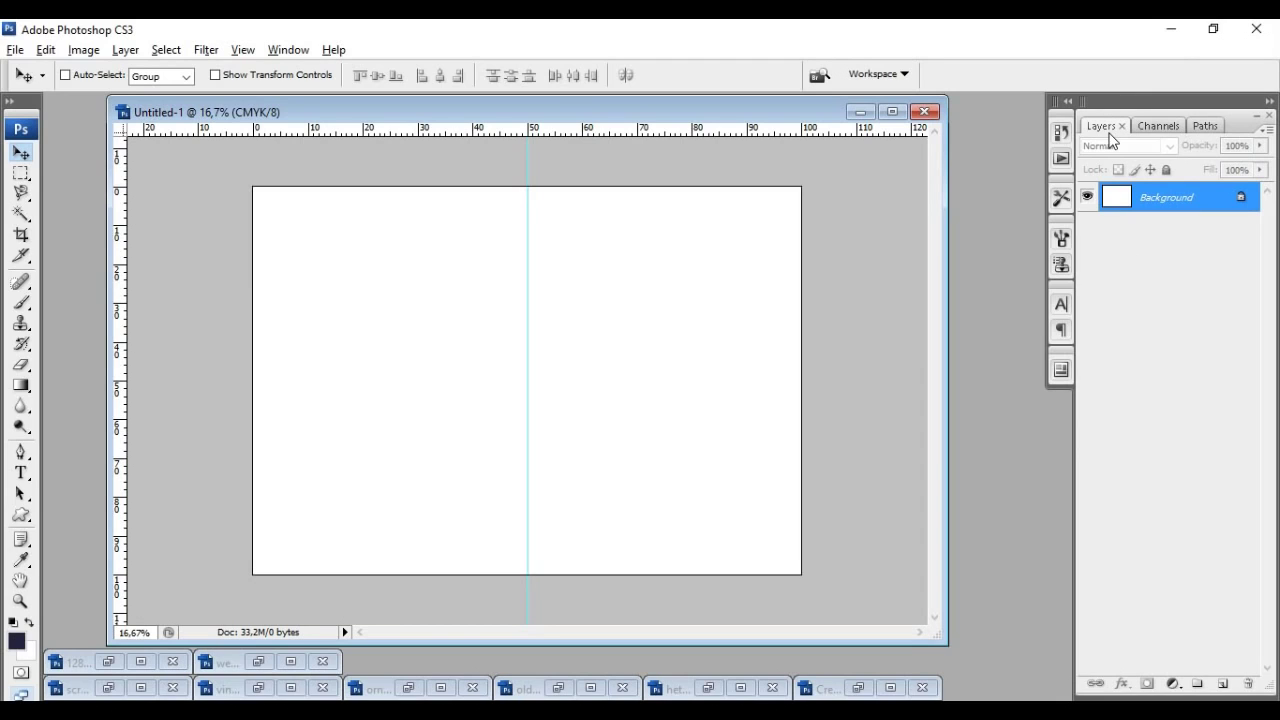
# Step: Create a layer group above the background and name it cover
pyautogui.click(286, 51)
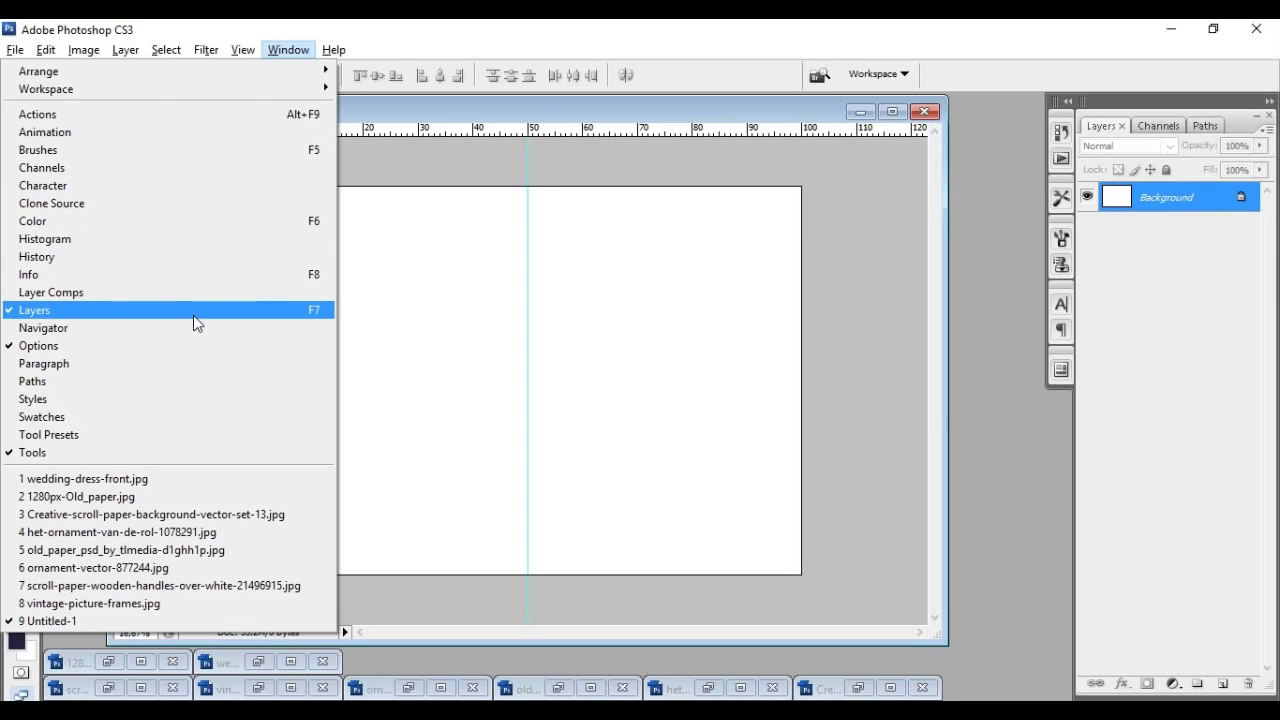
pyautogui.click(1224, 318)
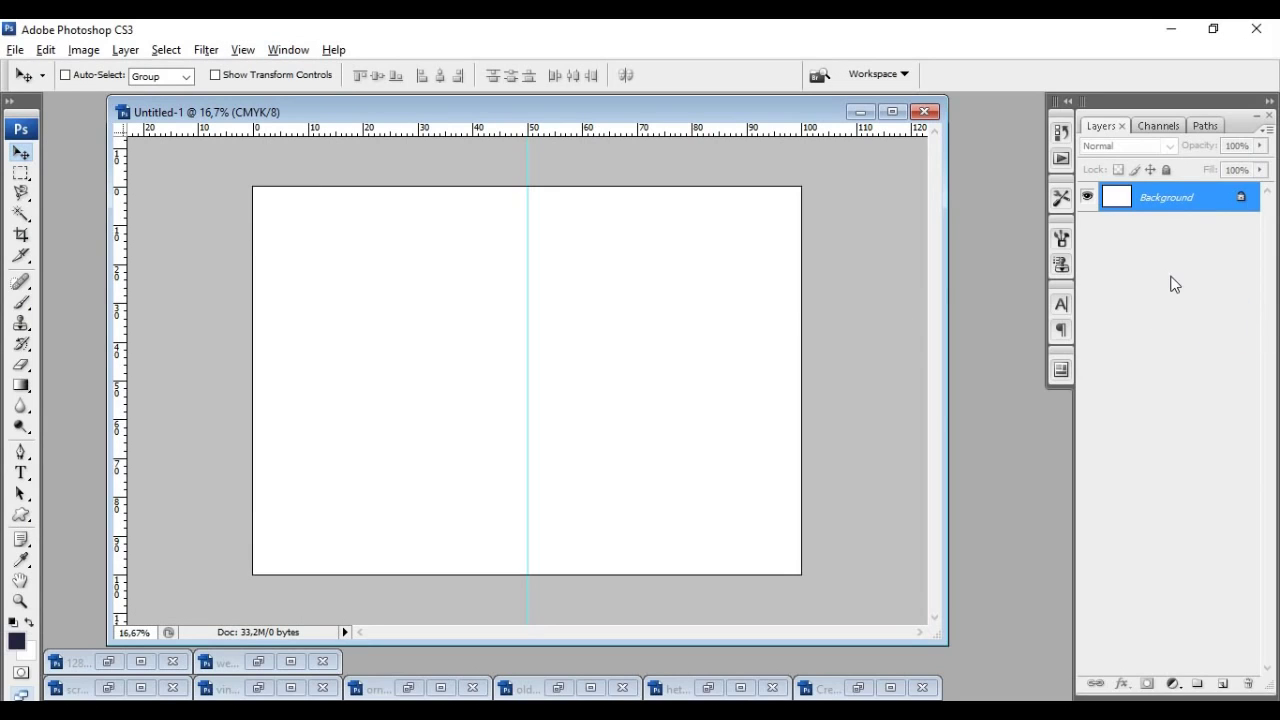
pyautogui.click(1199, 684)
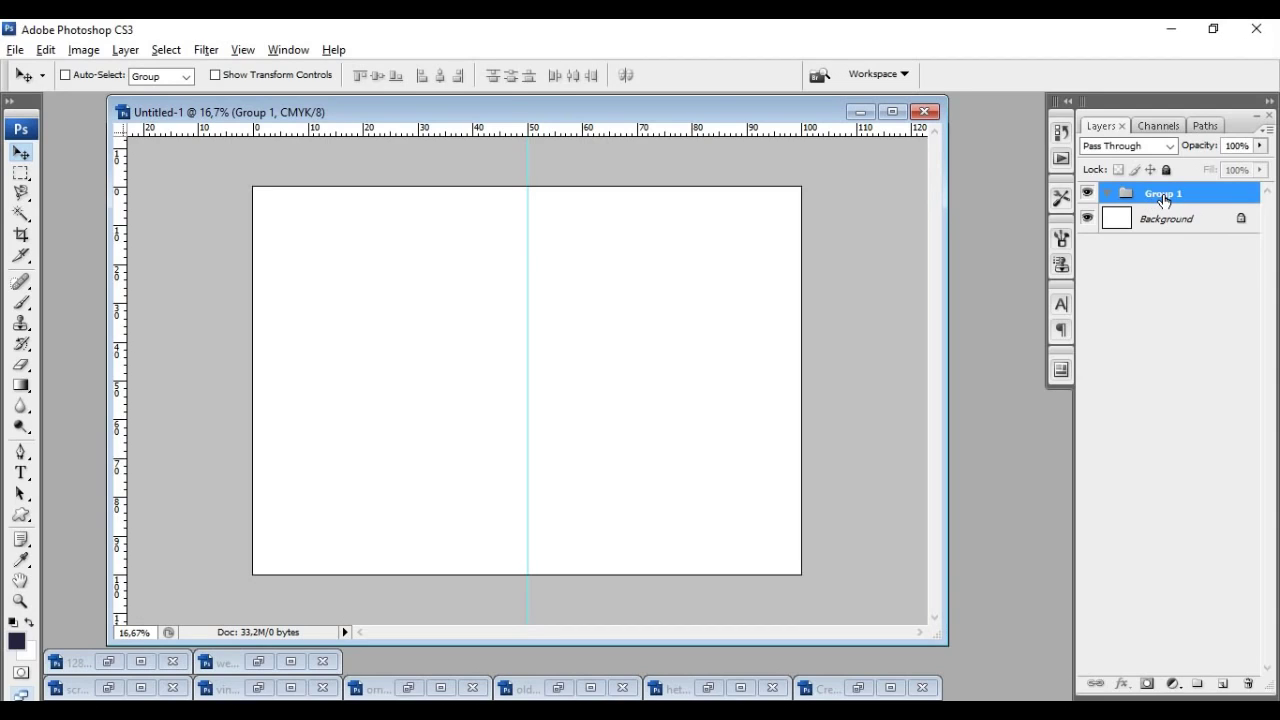
pyautogui.doubleClick(1164, 196)
pyautogui.write('cover')
pyautogui.press('Return')
# Step: Add a second layer group named isi above the cover group and hide it
pyautogui.click(1199, 686)
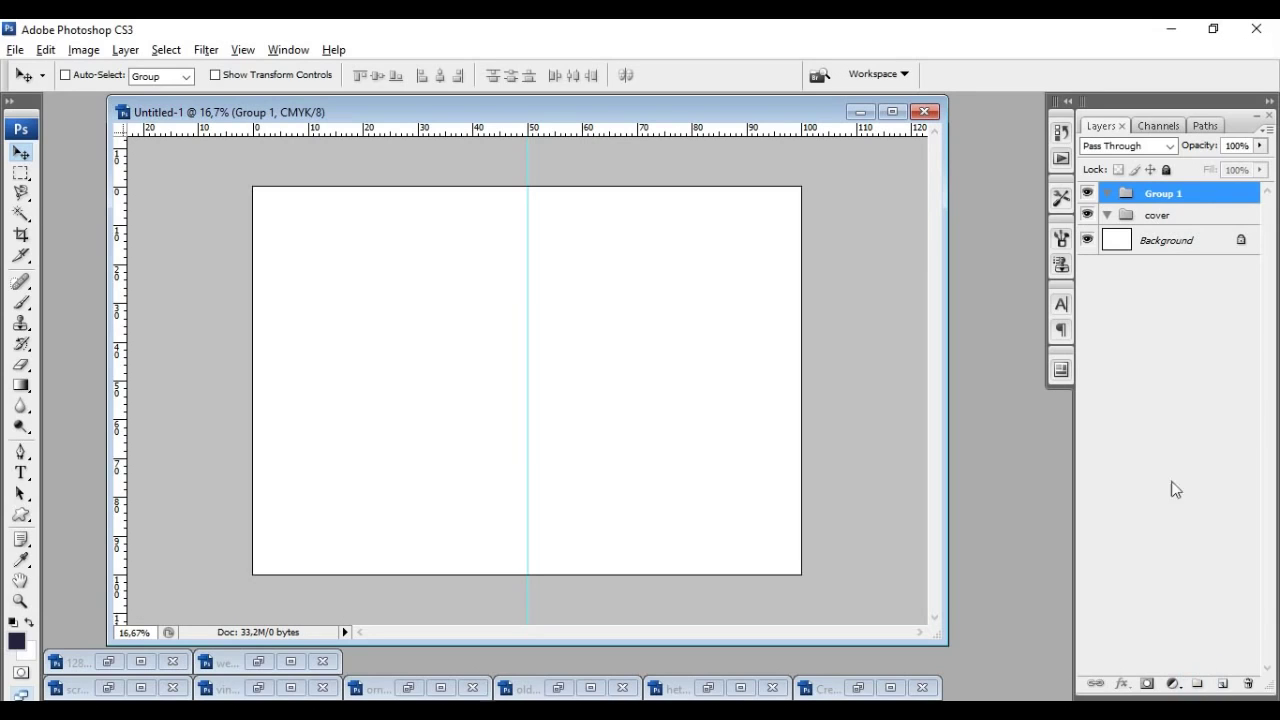
pyautogui.doubleClick(1165, 196)
pyautogui.press('BackSpace')
pyautogui.write('isi')
pyautogui.press('Return')
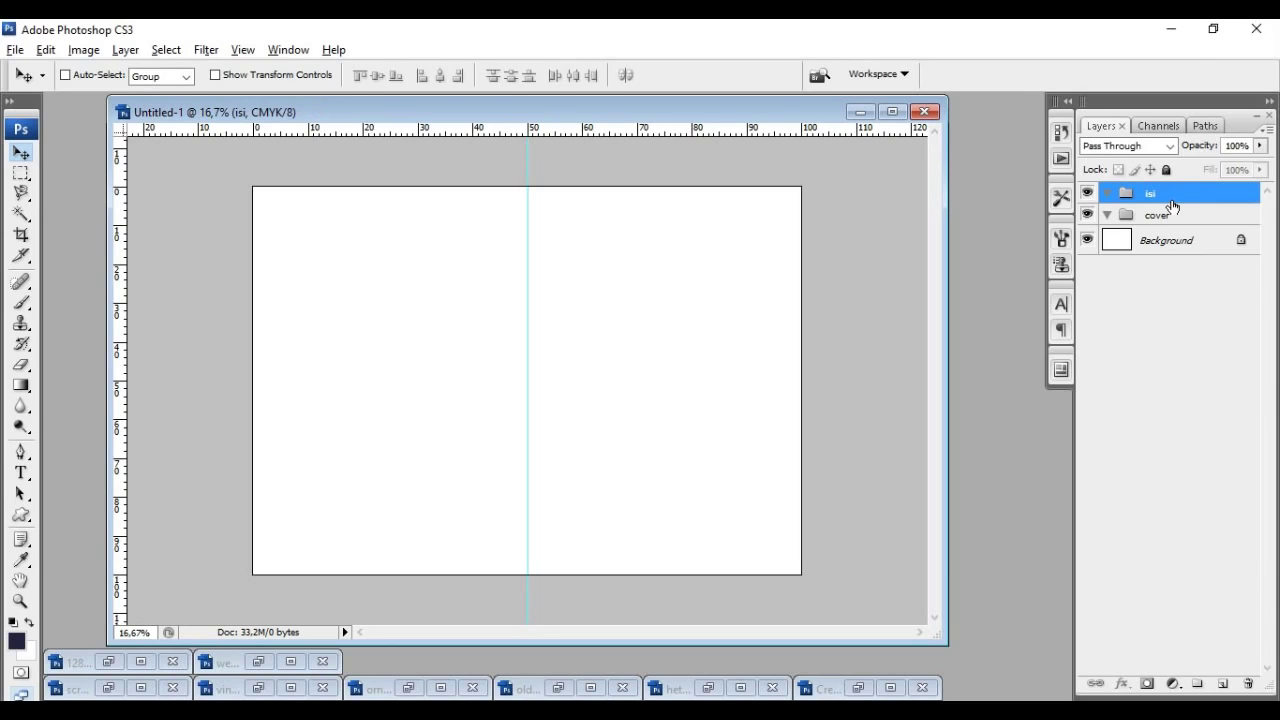
pyautogui.click(1087, 194)
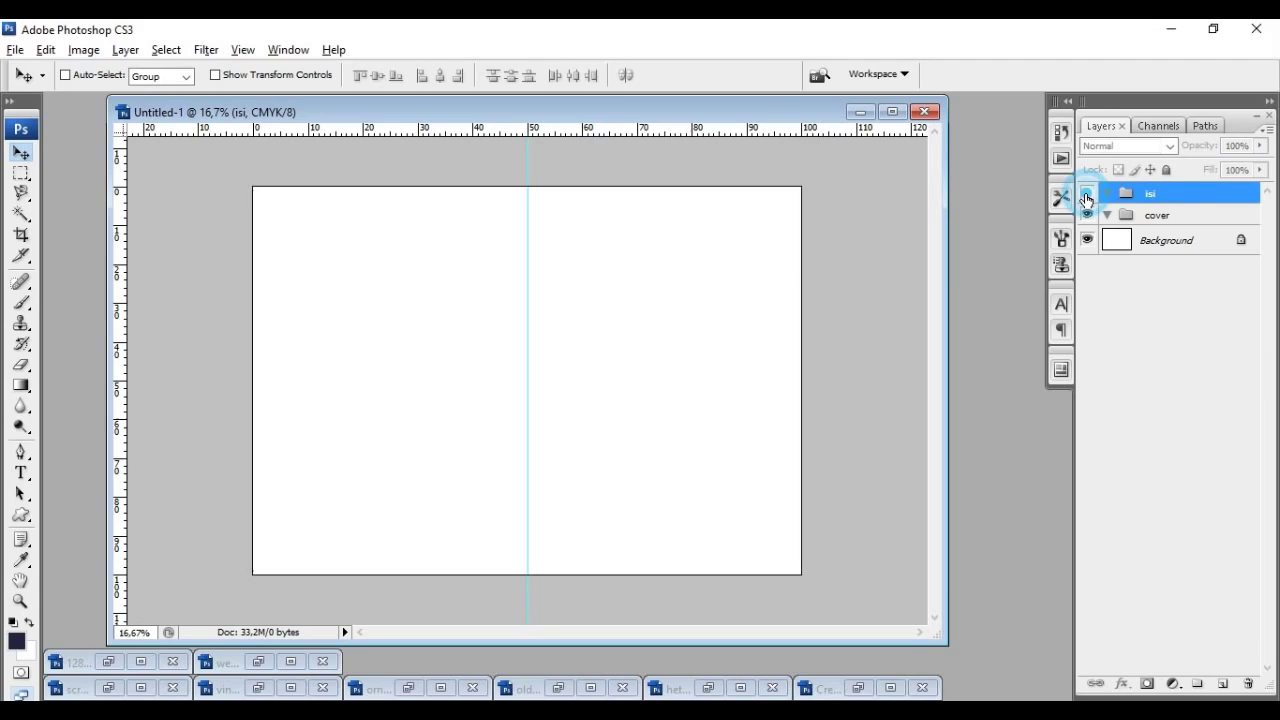
# Step: Copy the old_paper_psd_by_tlmedia-d1ghh1p.jpg image into the cover group and align it with the canvas's top-left corner
pyautogui.click(1163, 223)
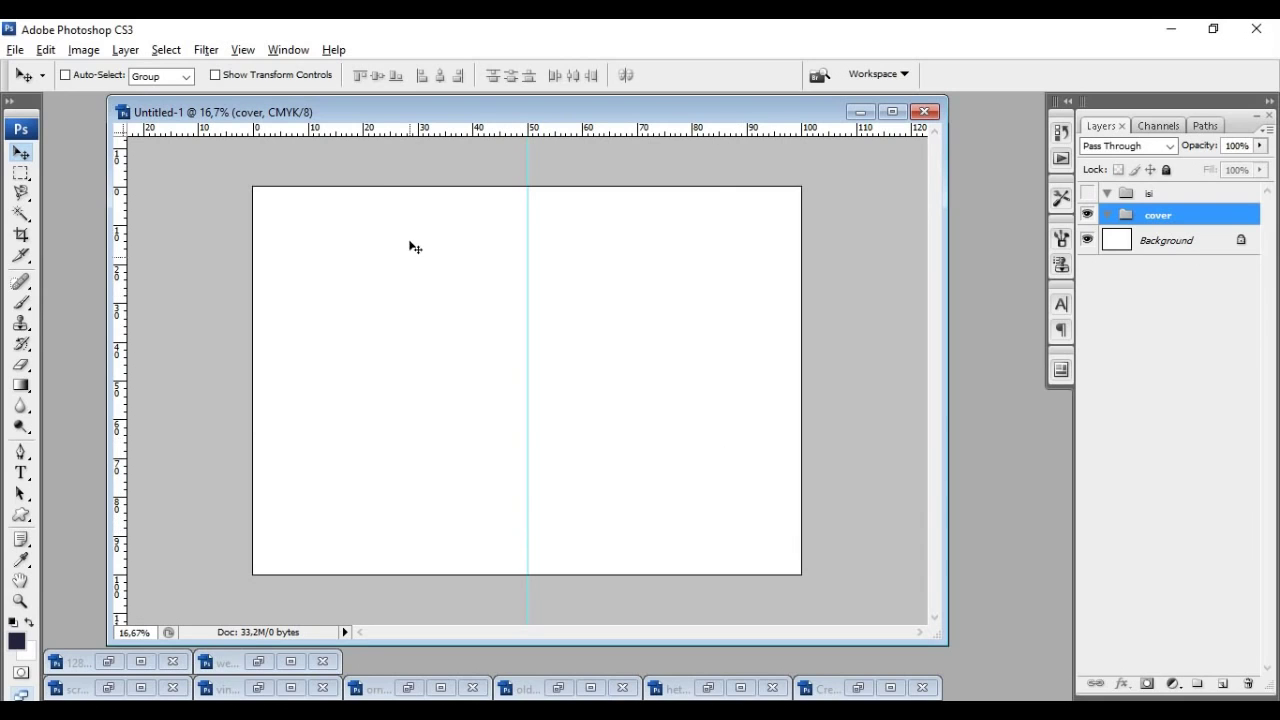
pyautogui.click(286, 50)
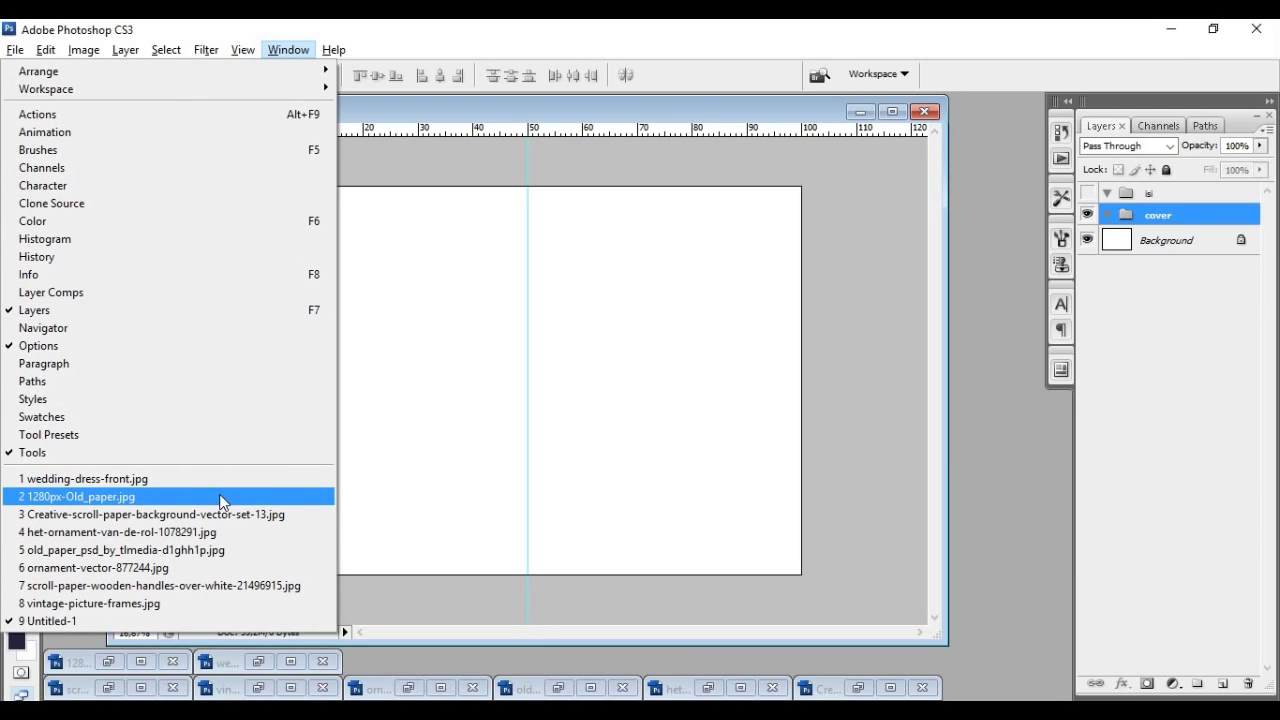
pyautogui.click(211, 550)
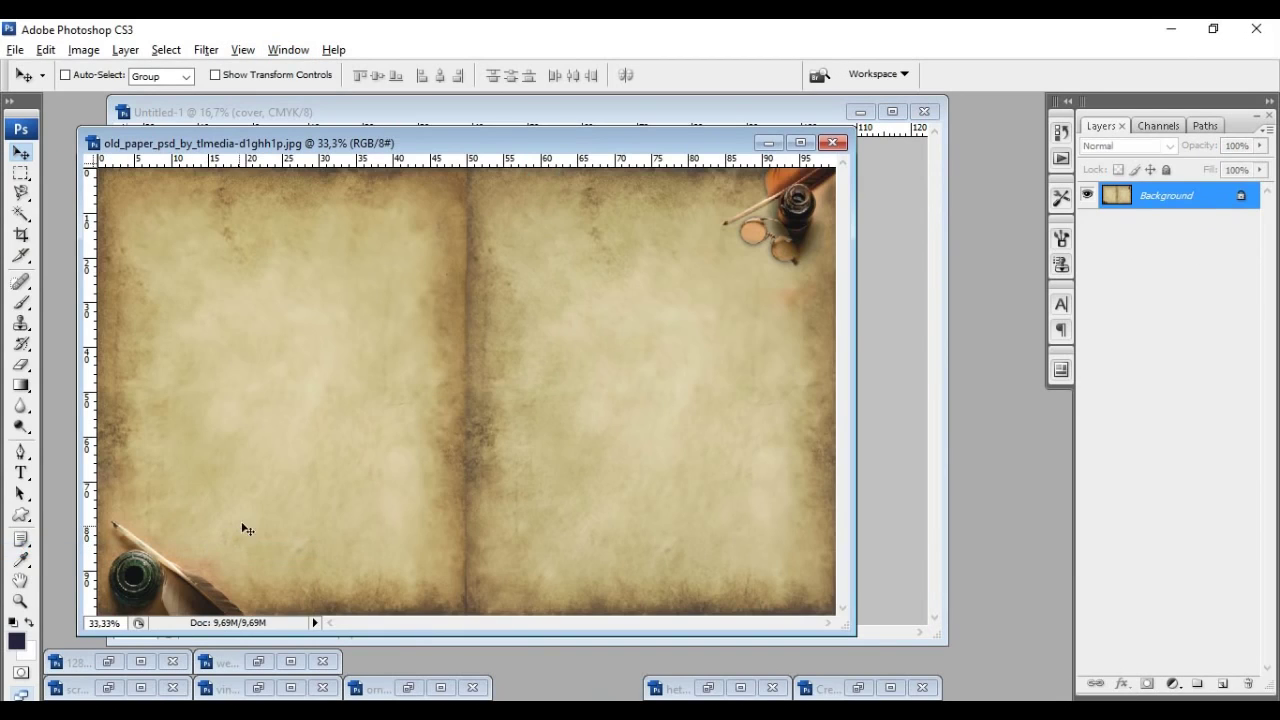
pyautogui.moveTo(576, 143); pyautogui.dragTo(396, 120)
pyautogui.moveTo(519, 393); pyautogui.dragTo(719, 431)
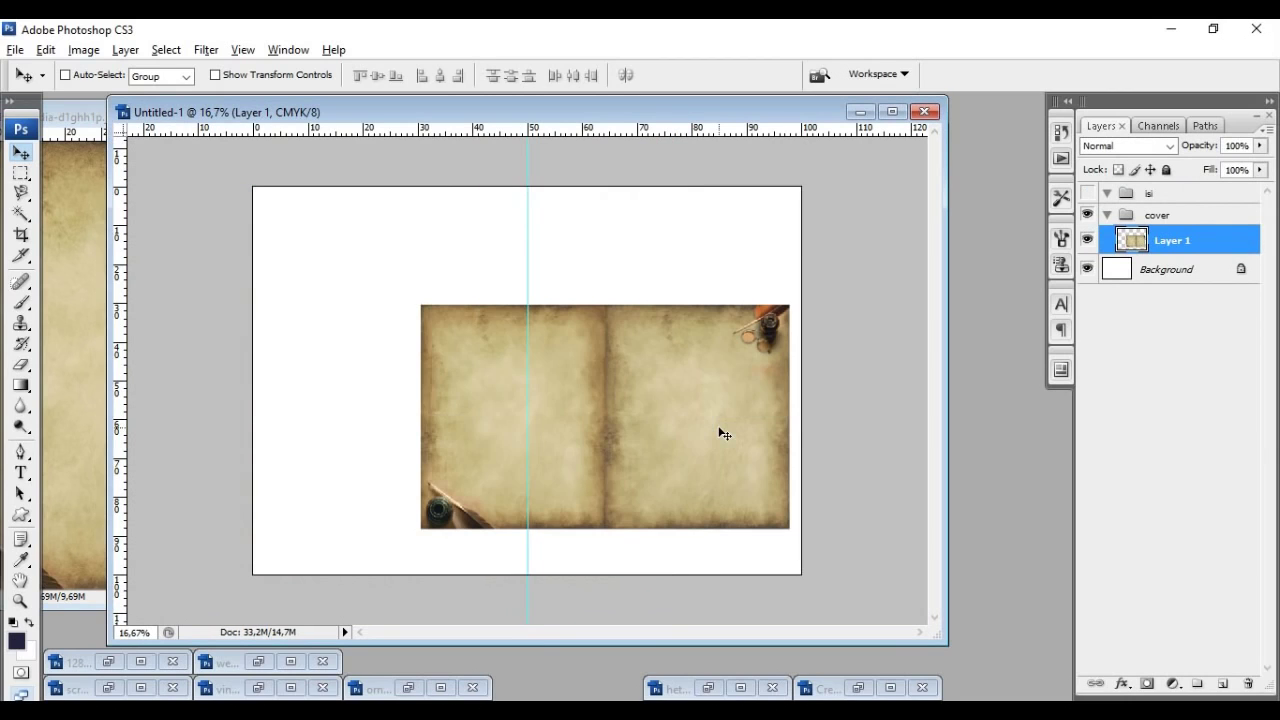
pyautogui.moveTo(711, 434); pyautogui.dragTo(553, 318)
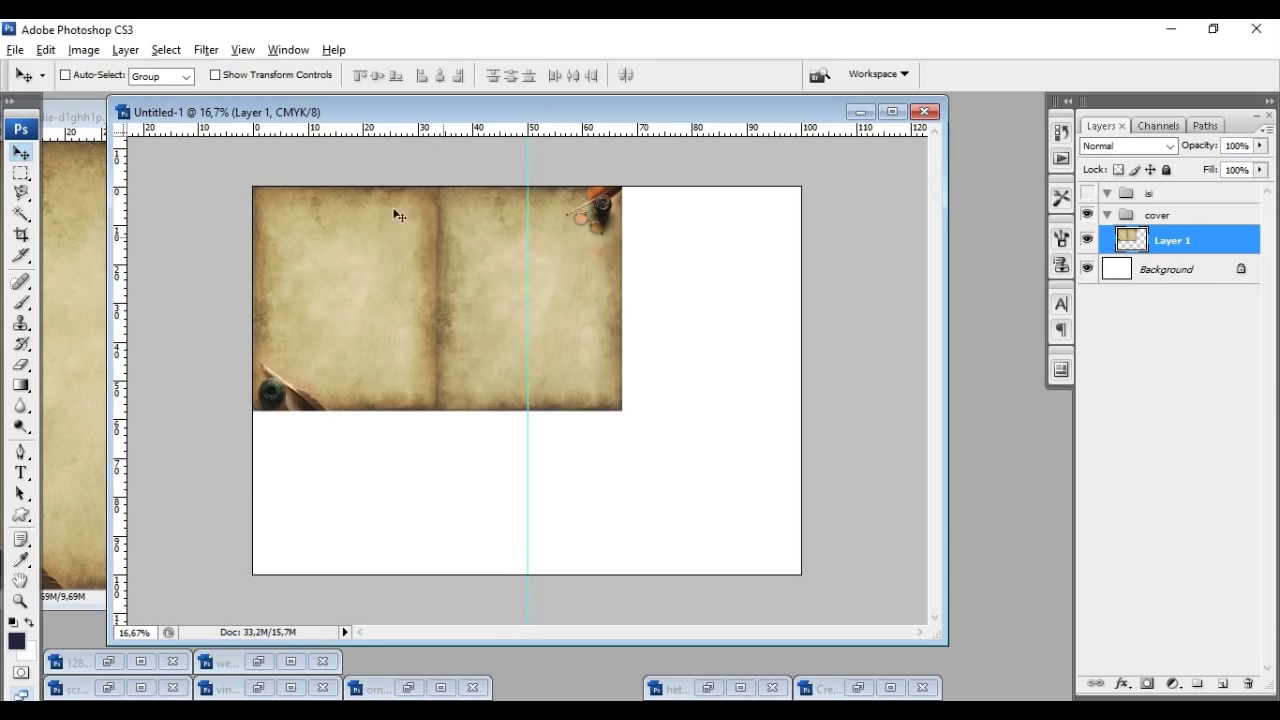
# Step: Stretch the old paper image to fill the whole canvas, then close its source document
pyautogui.click(46, 50)
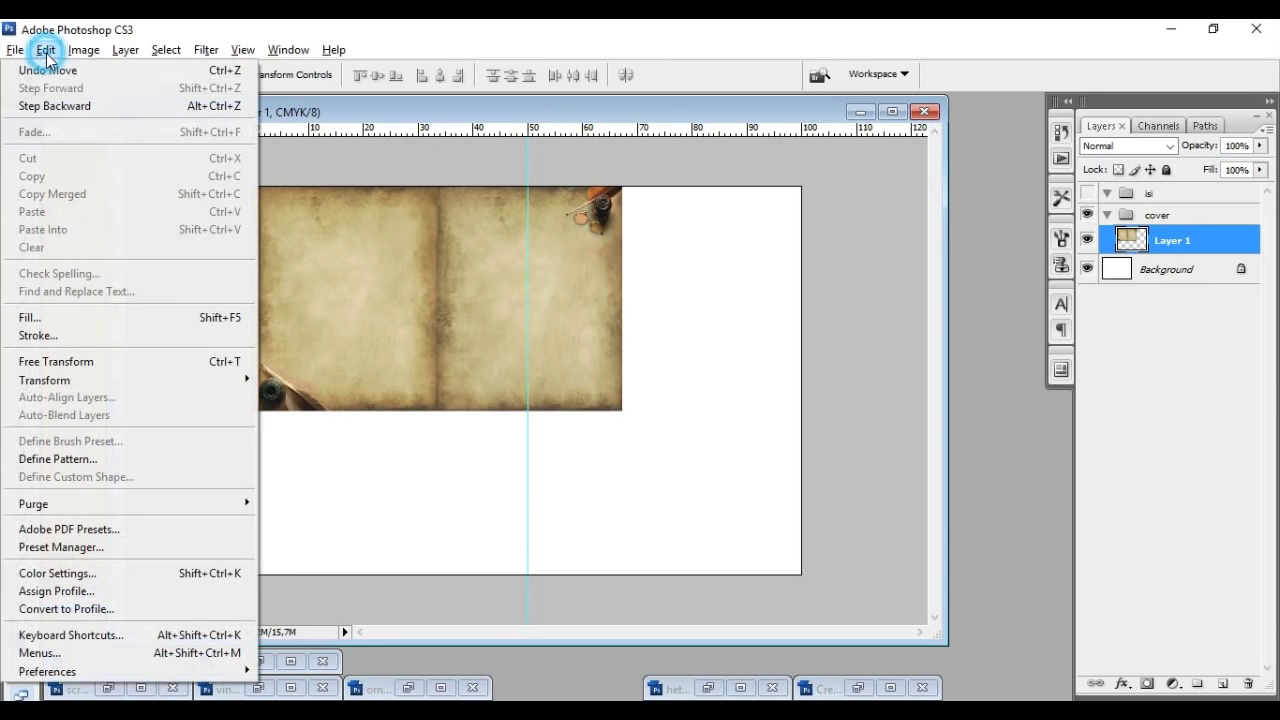
pyautogui.click(102, 366)
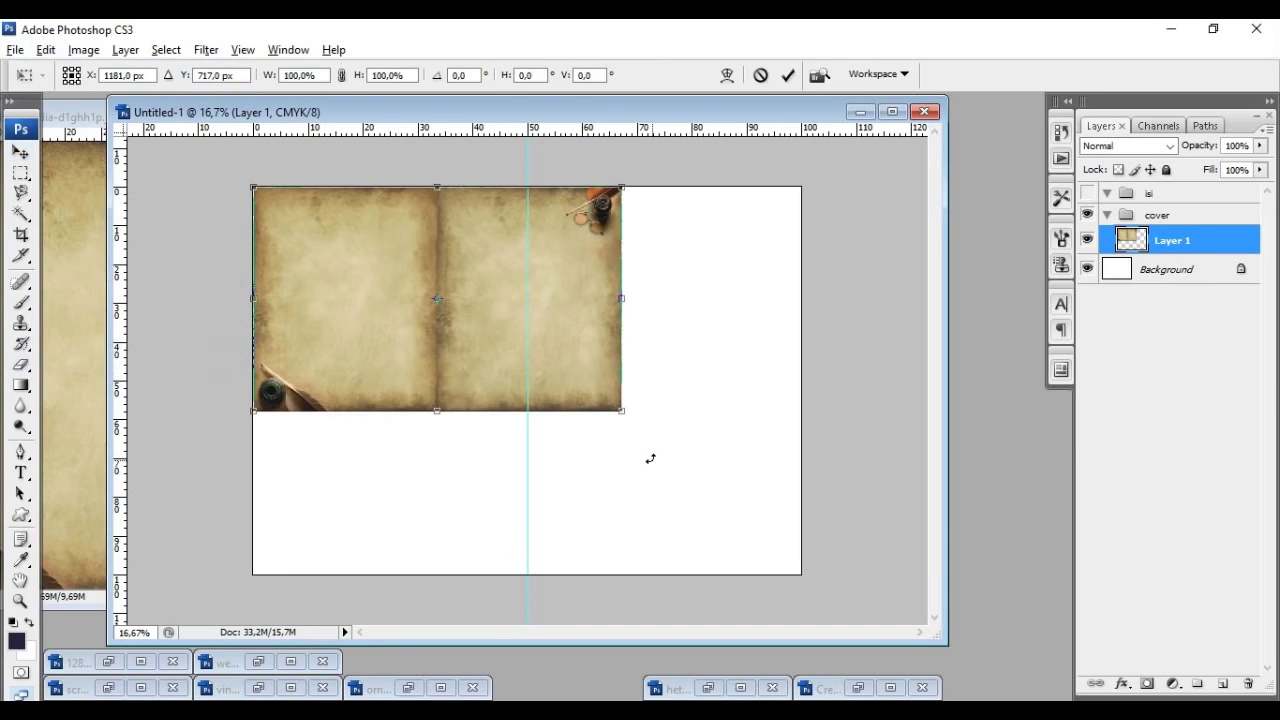
pyautogui.moveTo(622, 411); pyautogui.dragTo(802, 588)
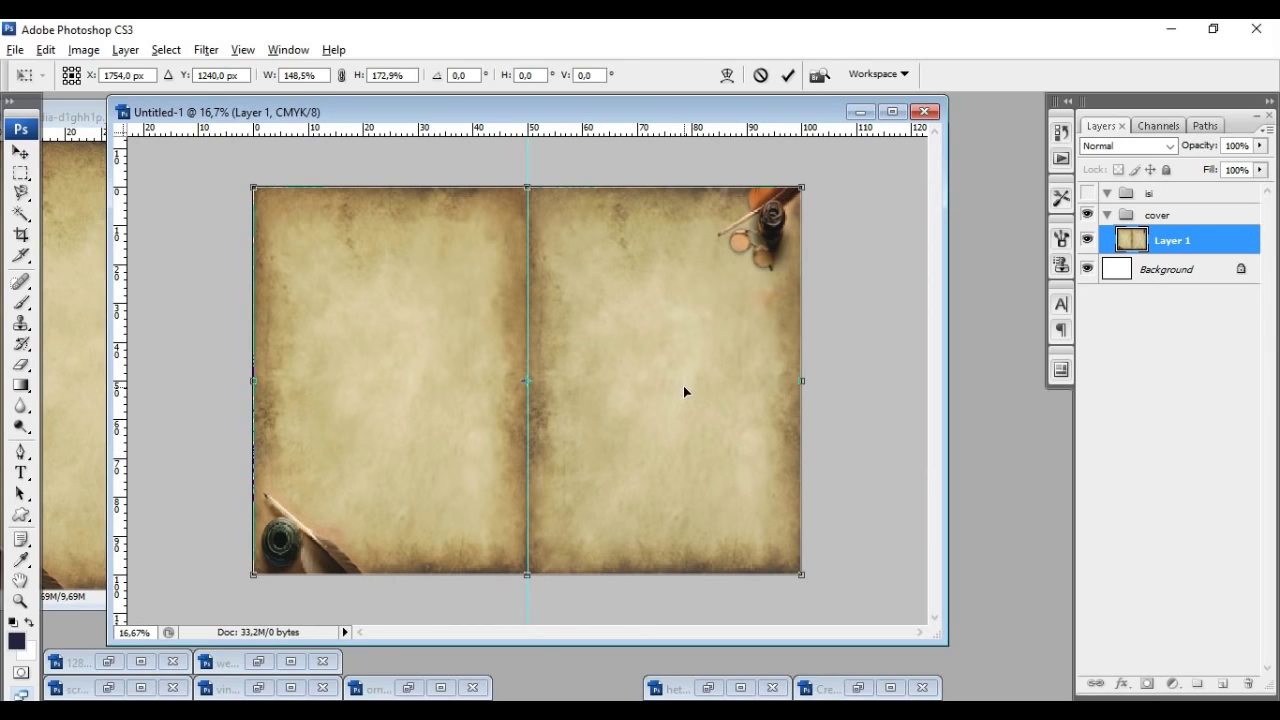
pyautogui.press('Return')
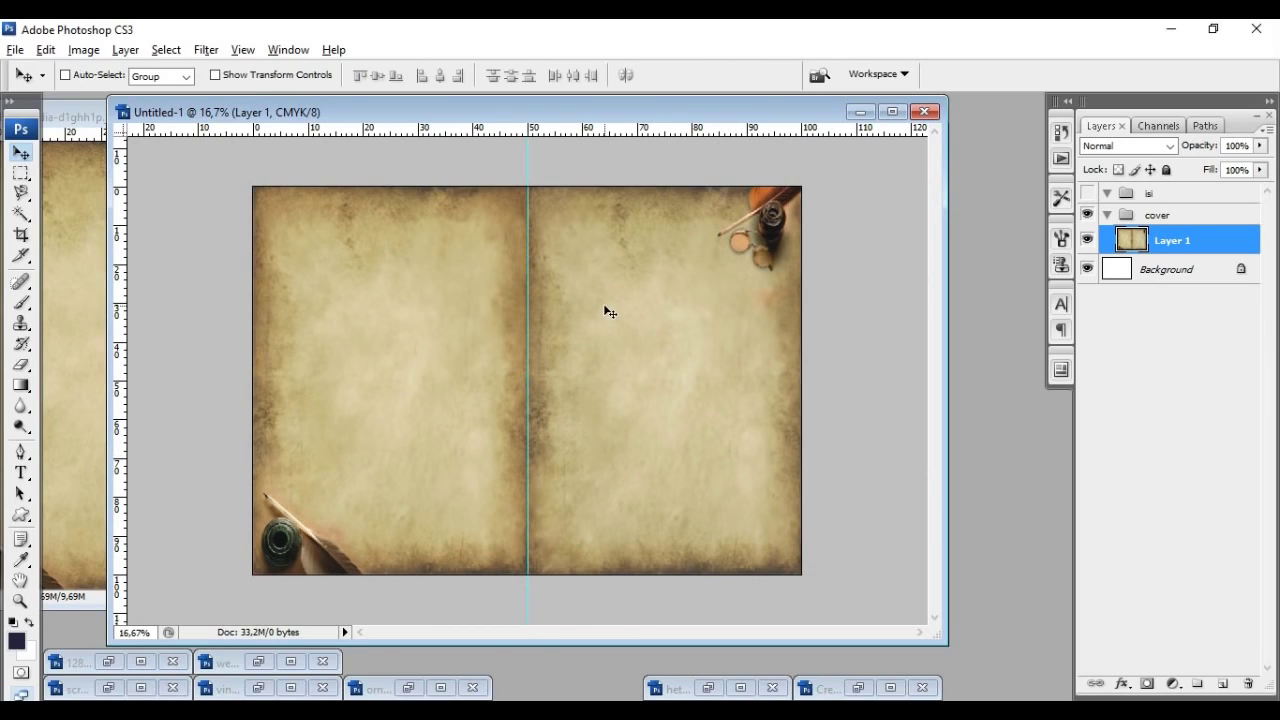
pyautogui.click(74, 262)
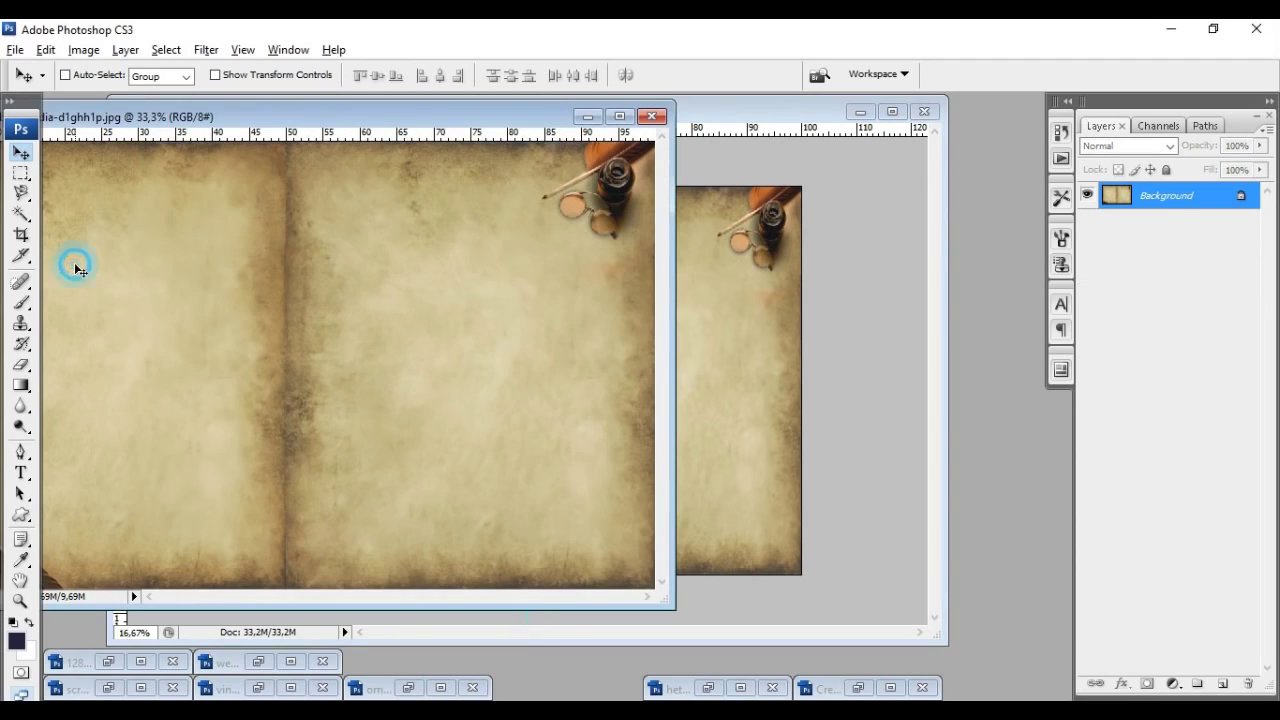
pyautogui.click(651, 116)
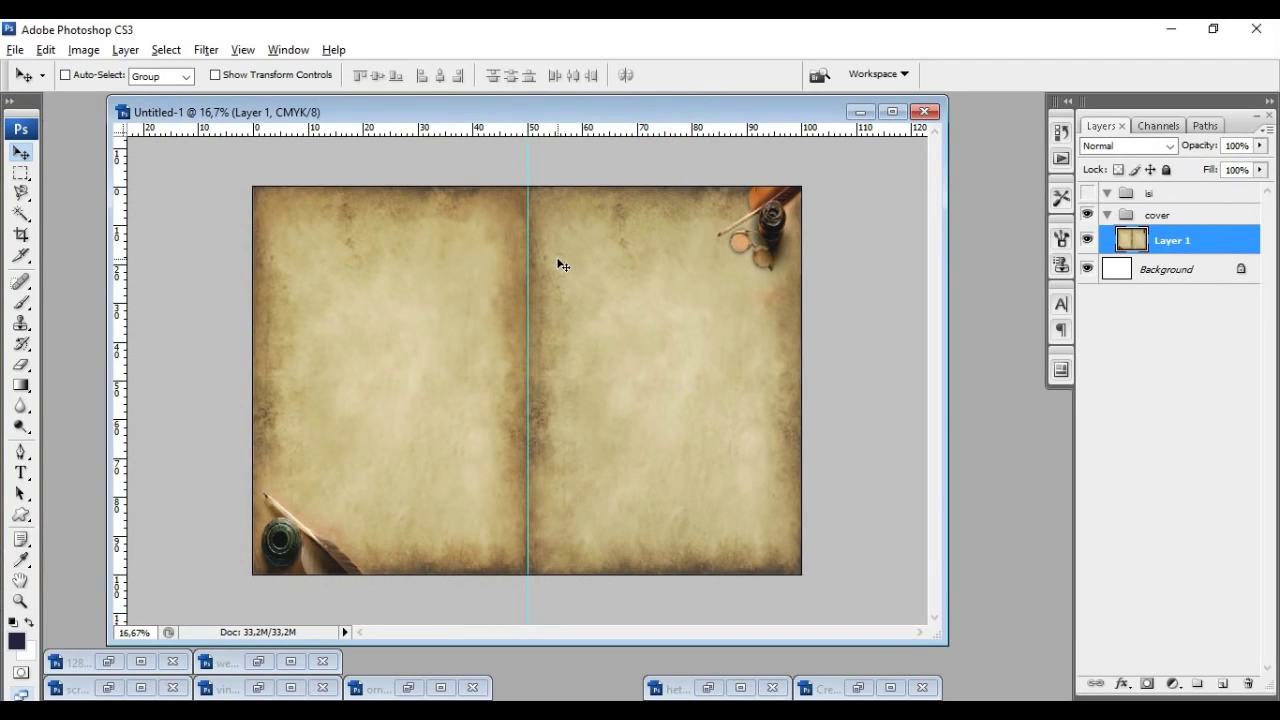
# Step: Check the cover.jpg reference in Photos and add the title text "Undangan" to the cover's right-hand page
pyautogui.moveTo(474, 662)
pyautogui.click(445, 629)
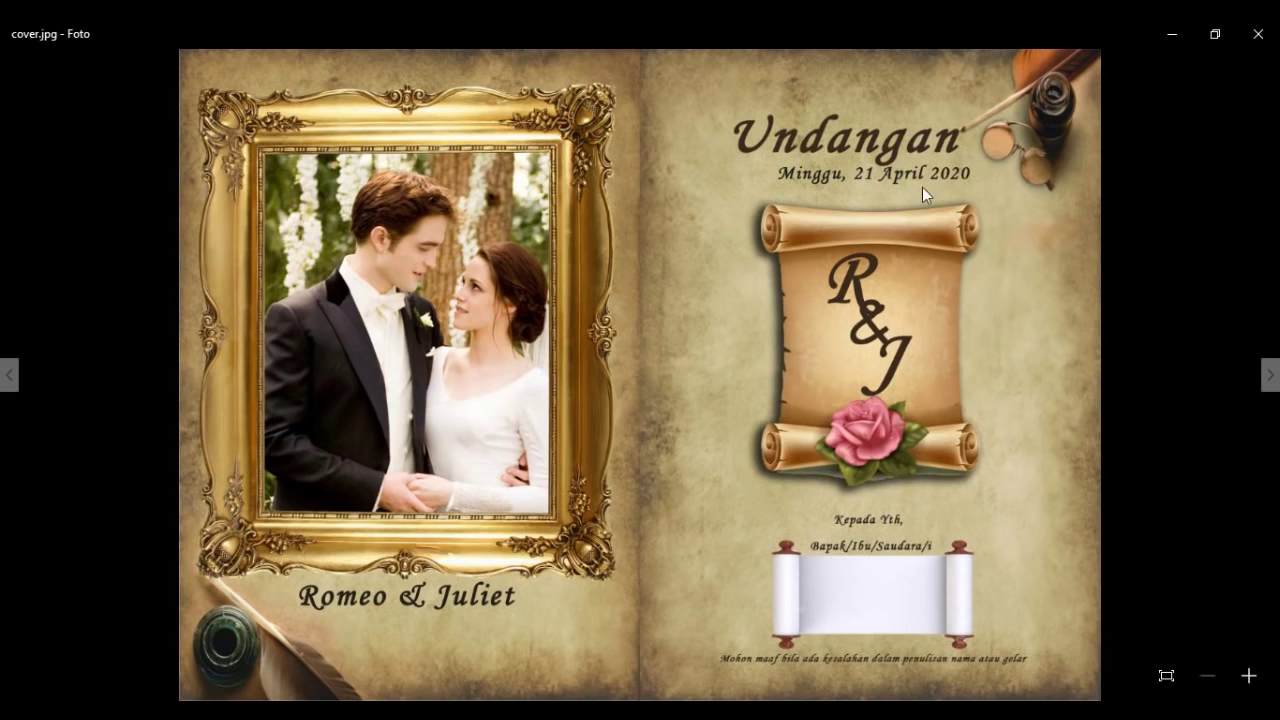
pyautogui.hotkey('alt', 'Tab')
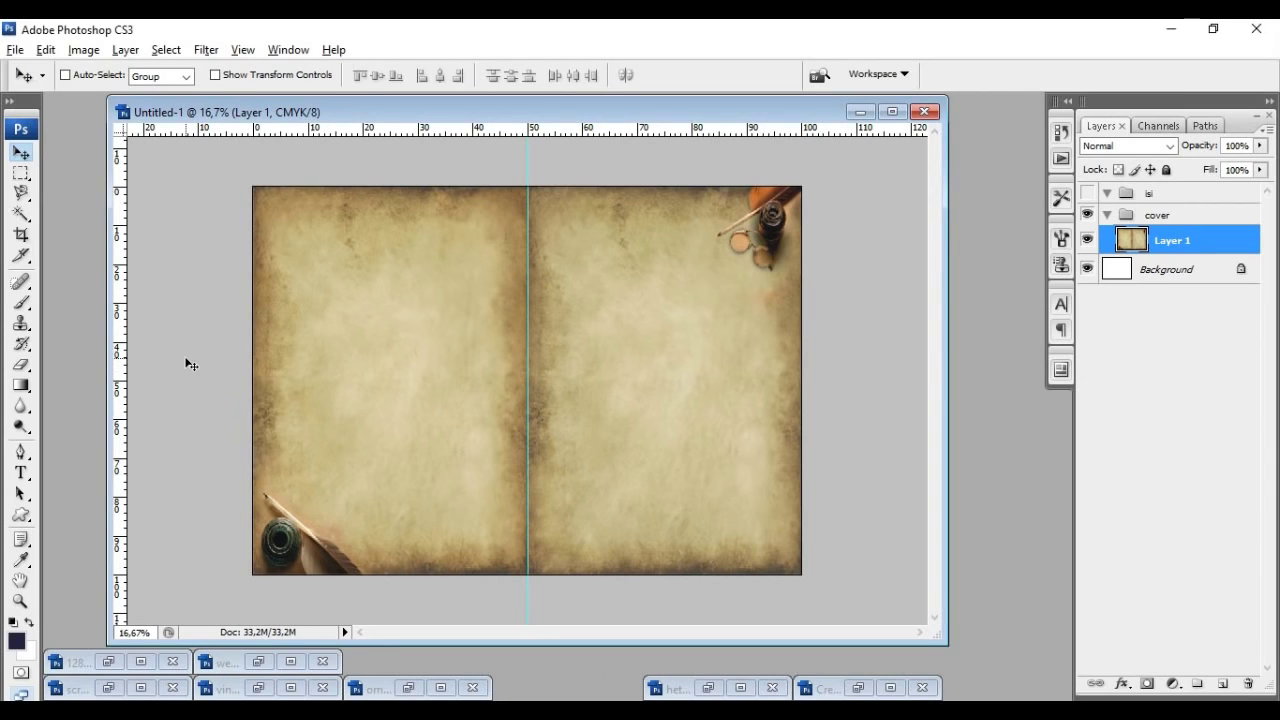
pyautogui.click(28, 478)
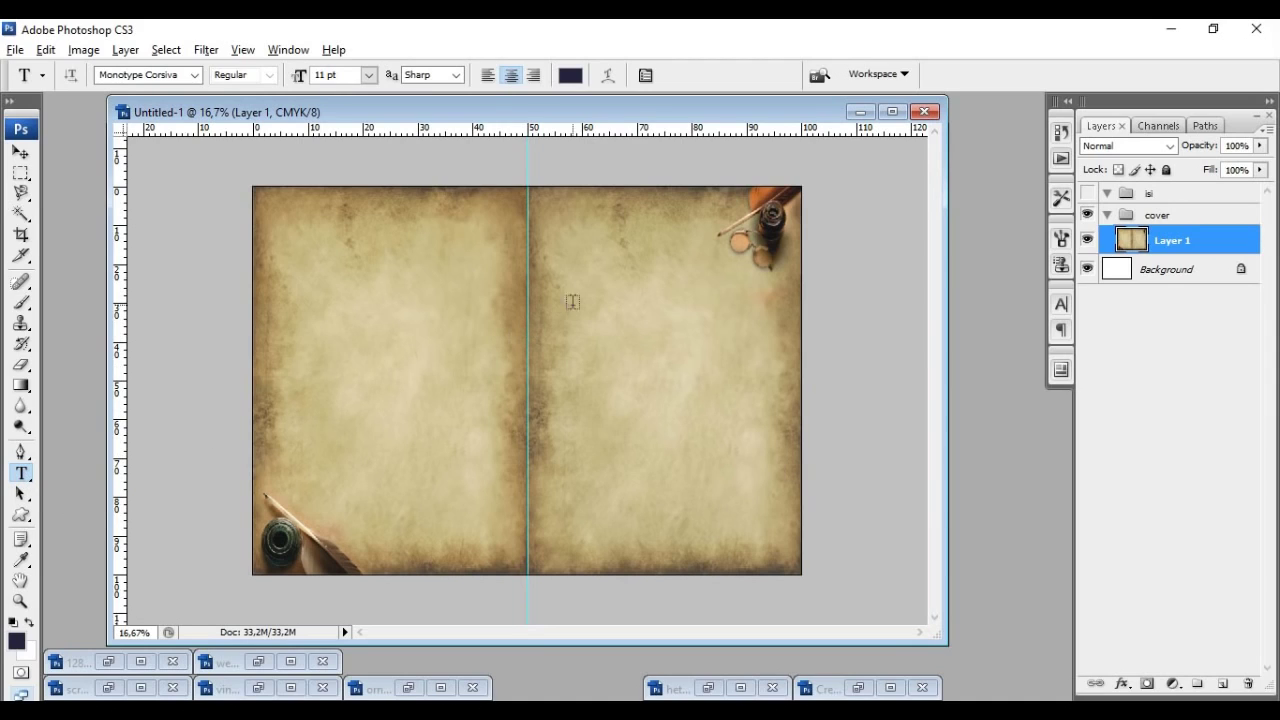
pyautogui.click(591, 252)
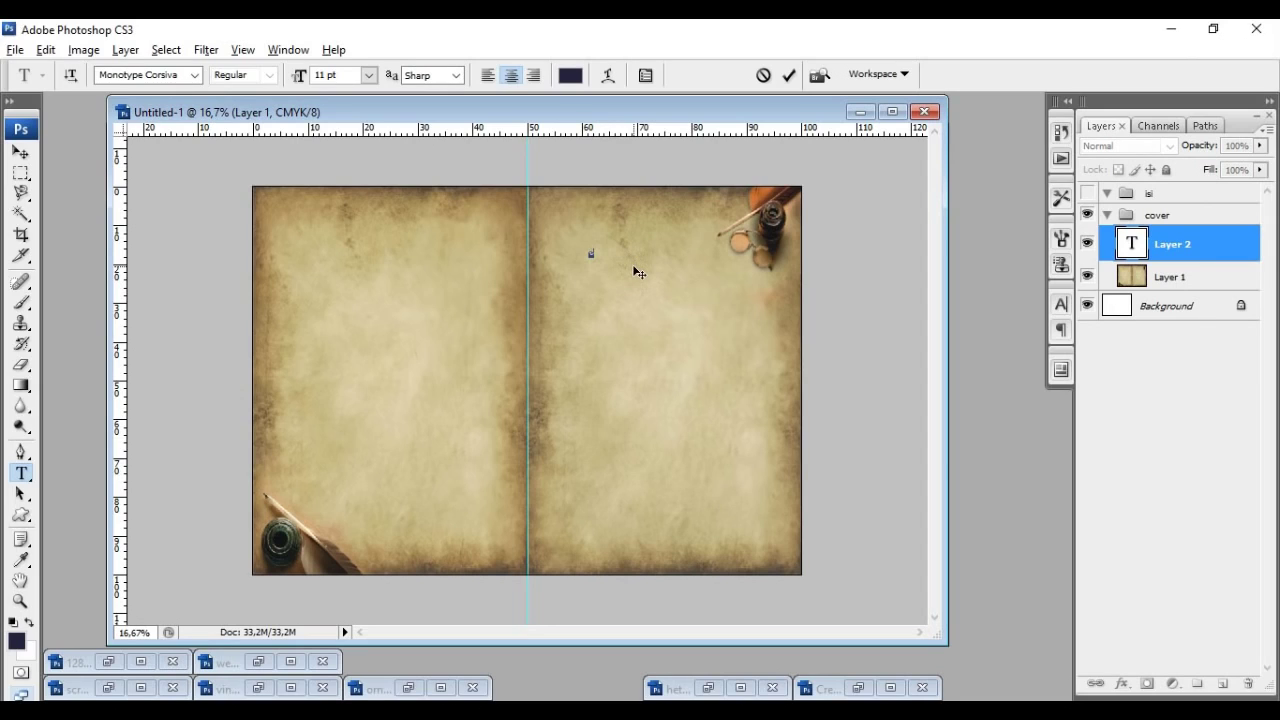
pyautogui.write('undangan')
pyautogui.click(24, 156)
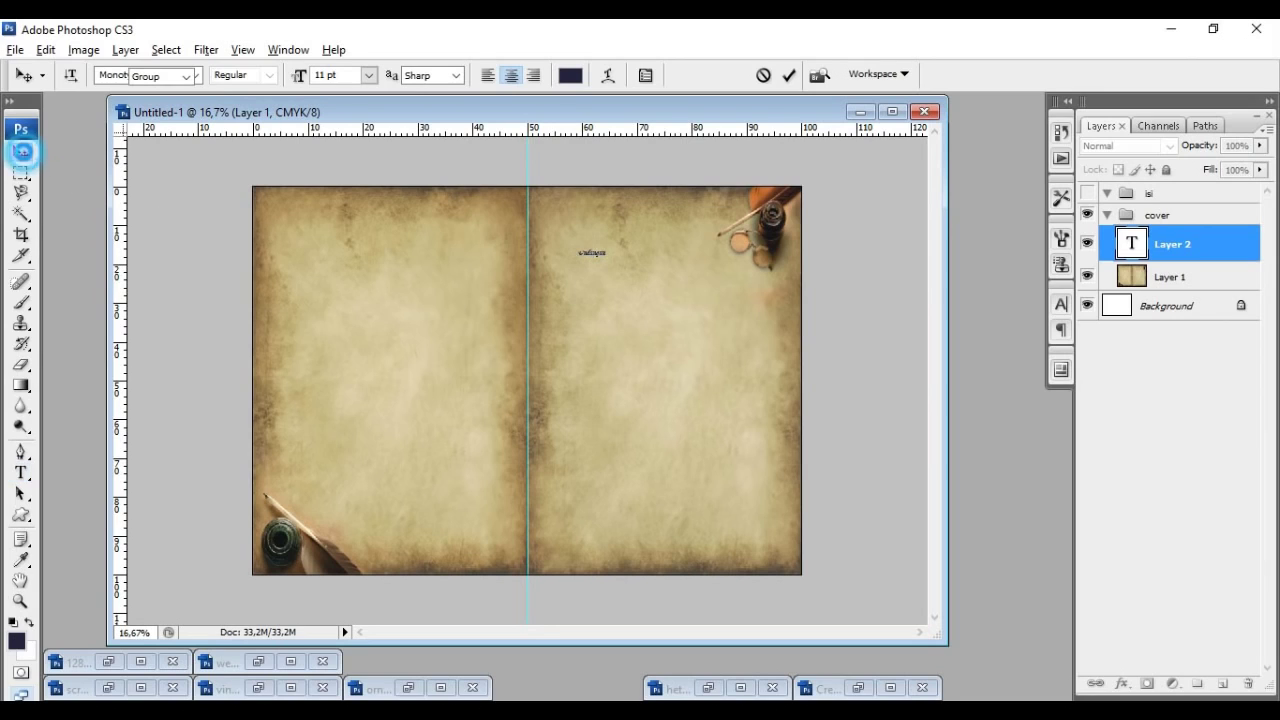
# Step: Set the Undangan title's font size to 60 pt and place it near the right-hand page's upper edge, beside the inkwell
pyautogui.click(1061, 304)
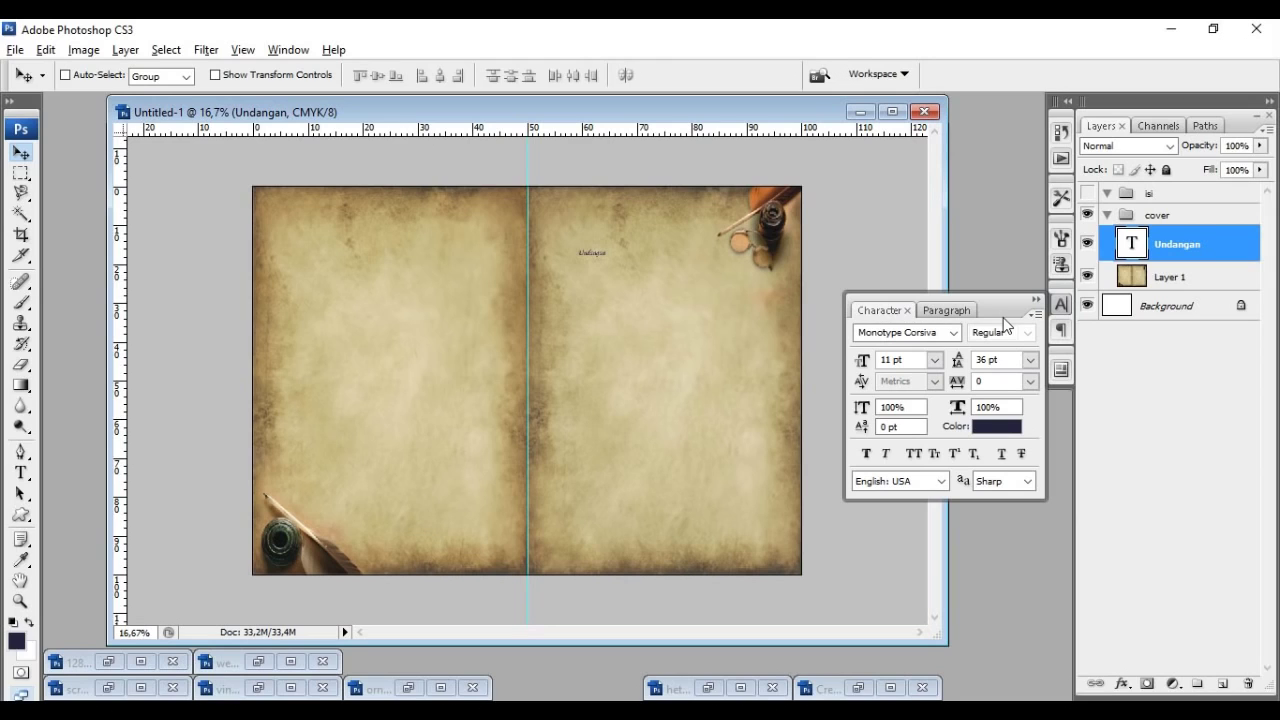
pyautogui.click(935, 360)
pyautogui.click(928, 573)
pyautogui.click(935, 360)
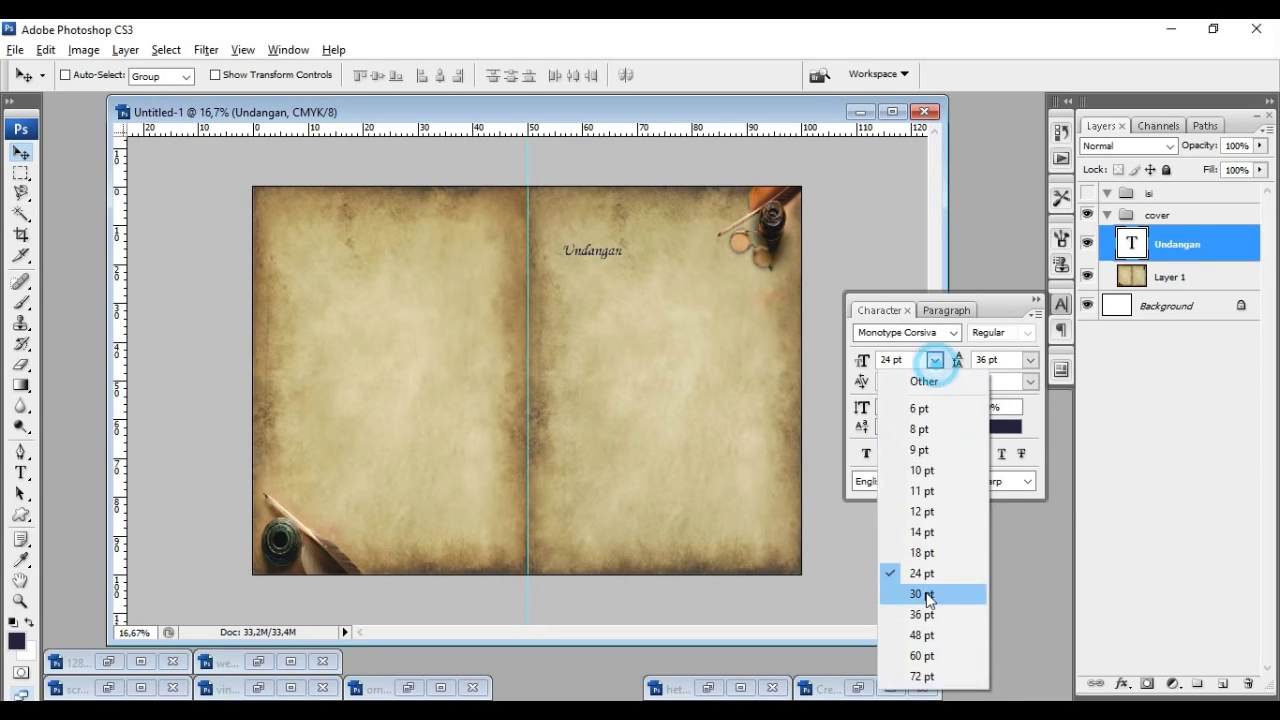
pyautogui.click(928, 656)
pyautogui.moveTo(645, 263); pyautogui.dragTo(711, 272)
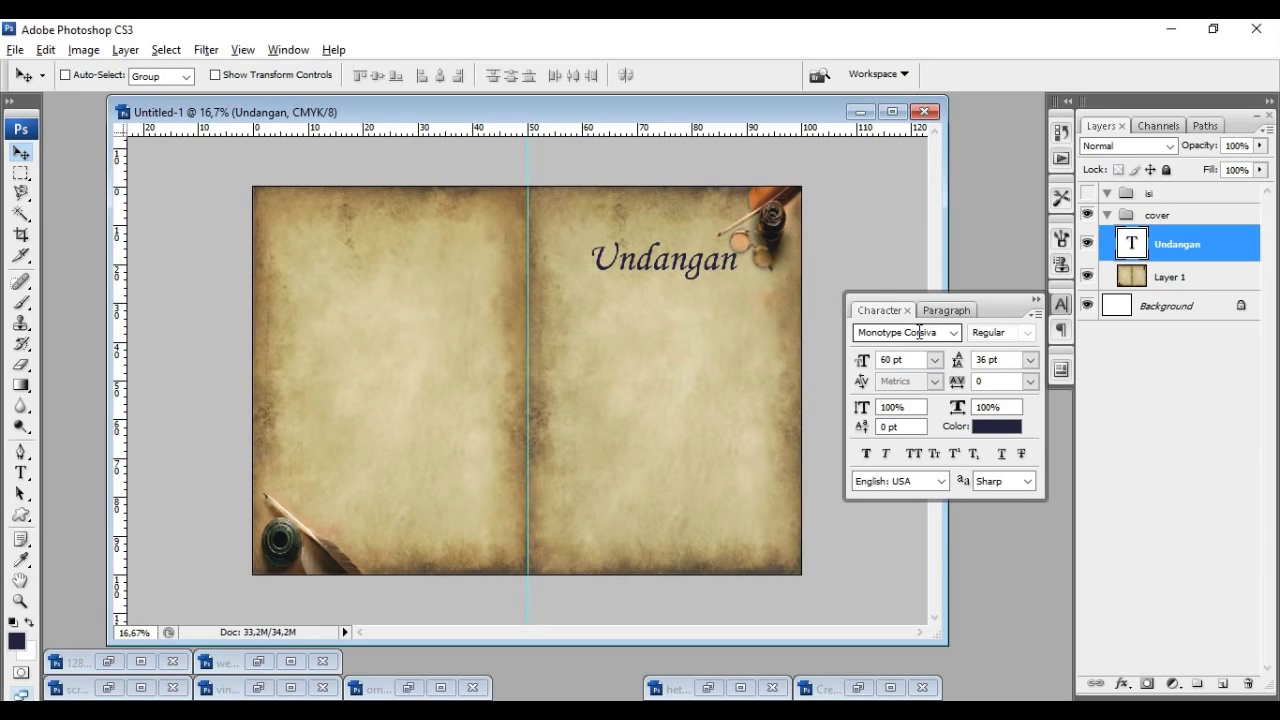
# Step: Change the Undangan title's text color to brown 7c3d09
pyautogui.click(986, 427)
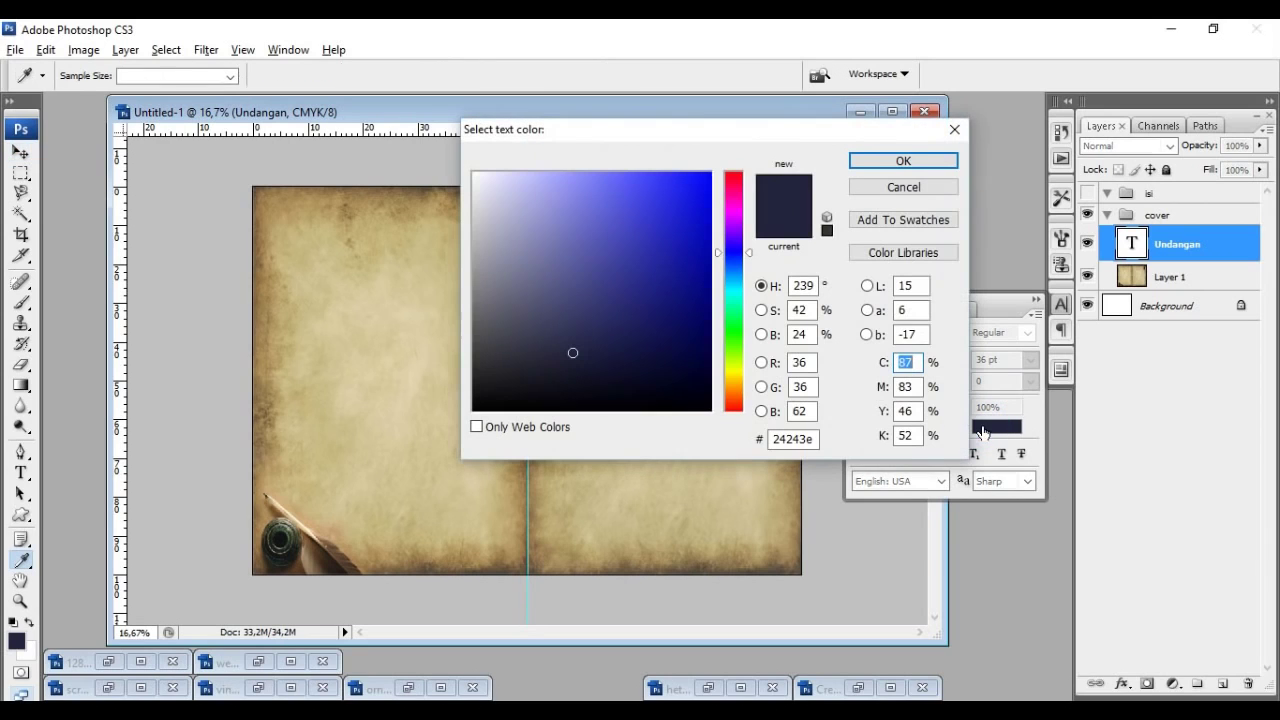
pyautogui.click(687, 131)
pyautogui.moveTo(687, 131); pyautogui.dragTo(374, 244)
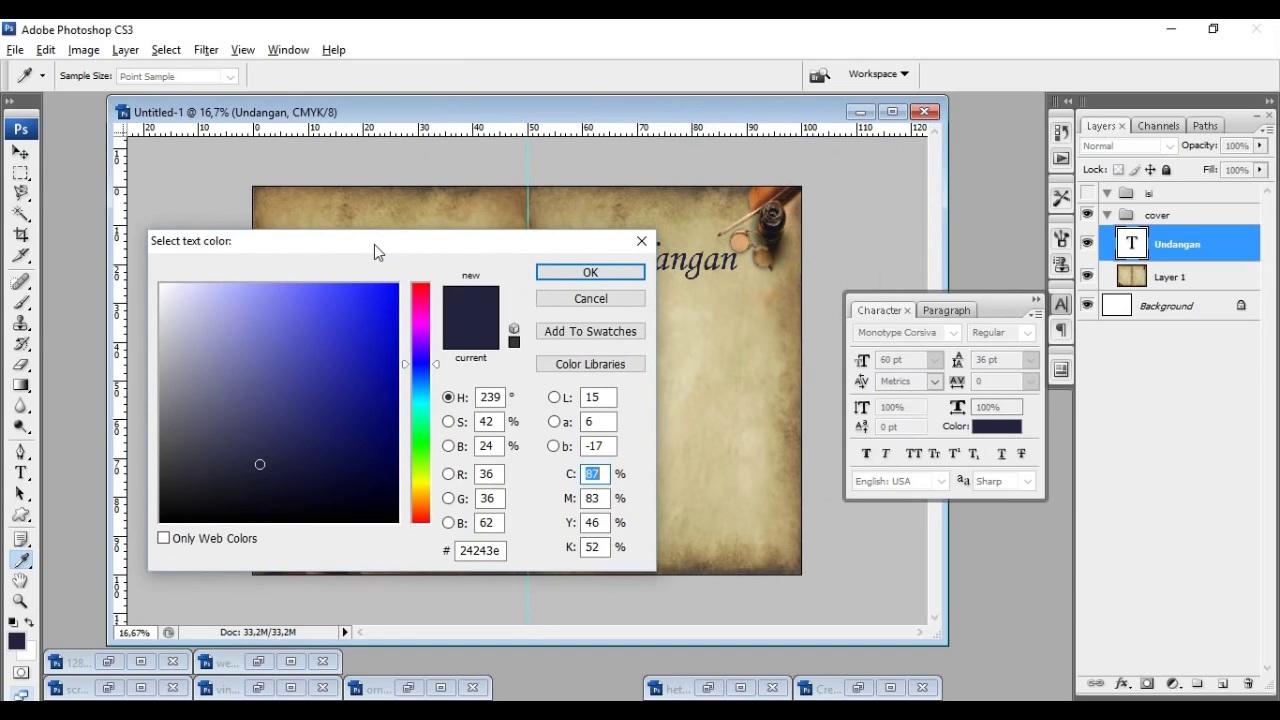
pyautogui.click(422, 505)
pyautogui.moveTo(333, 387); pyautogui.dragTo(380, 406)
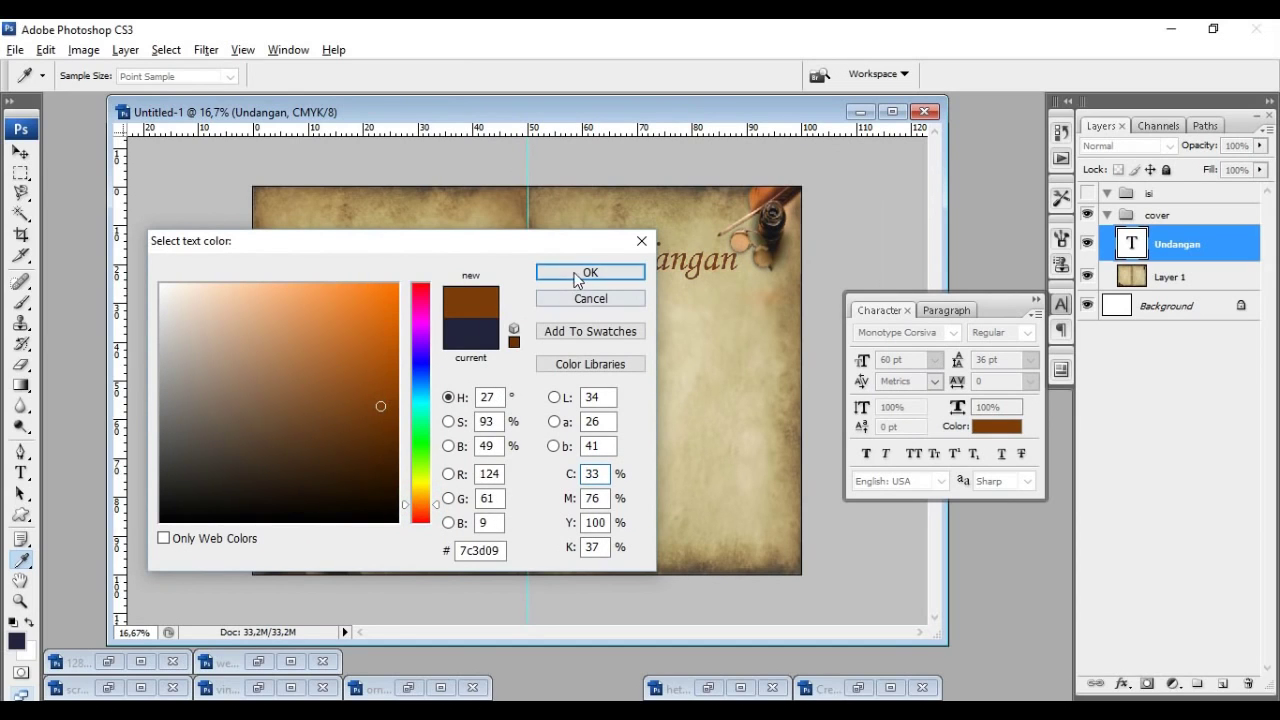
pyautogui.click(573, 271)
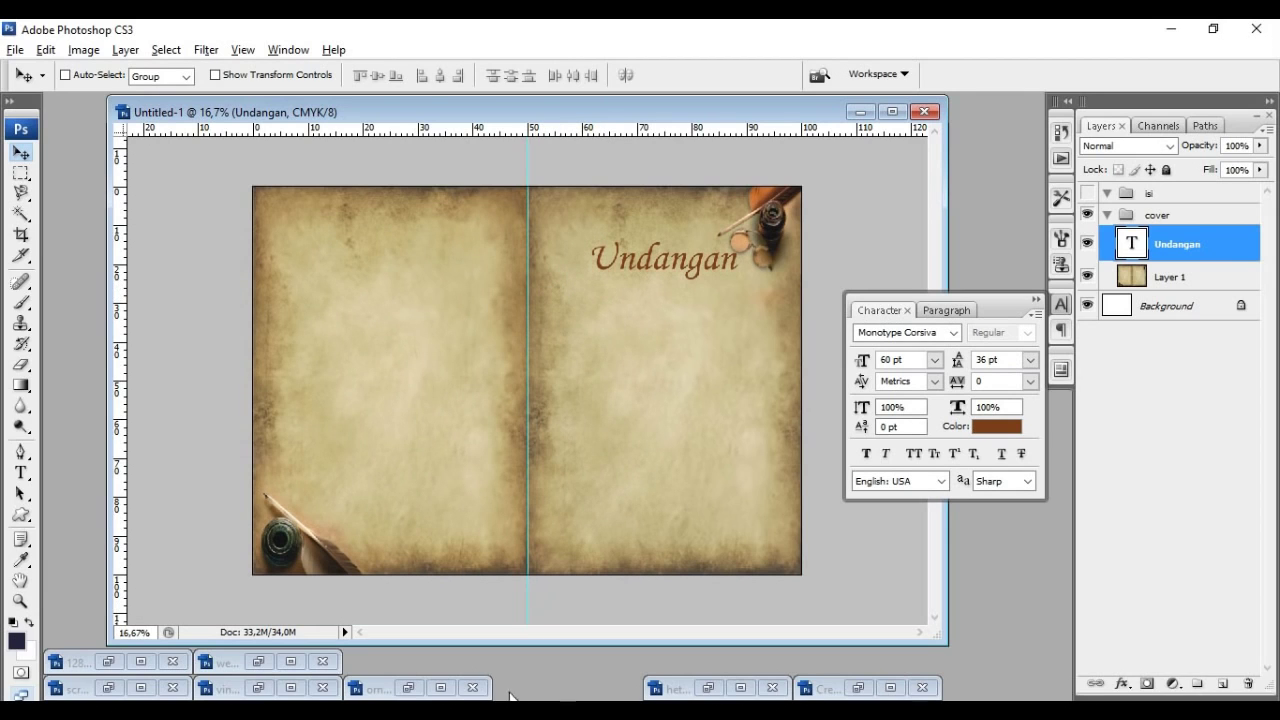
# Step: Check the cover.jpg reference and add the 24 pt line "Minggu, 21 April 2020" directly beneath the Undangan title
pyautogui.moveTo(528, 712)
pyautogui.click(477, 662)
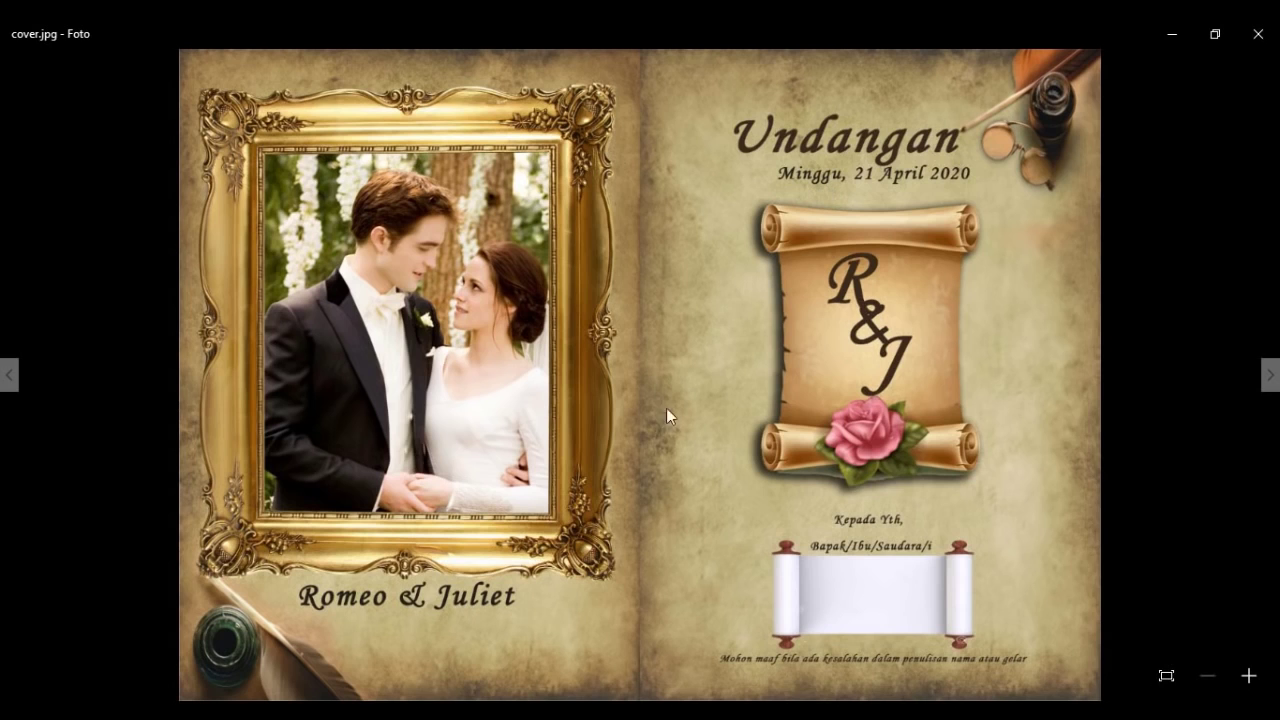
pyautogui.hotkey('alt', 'Tab')
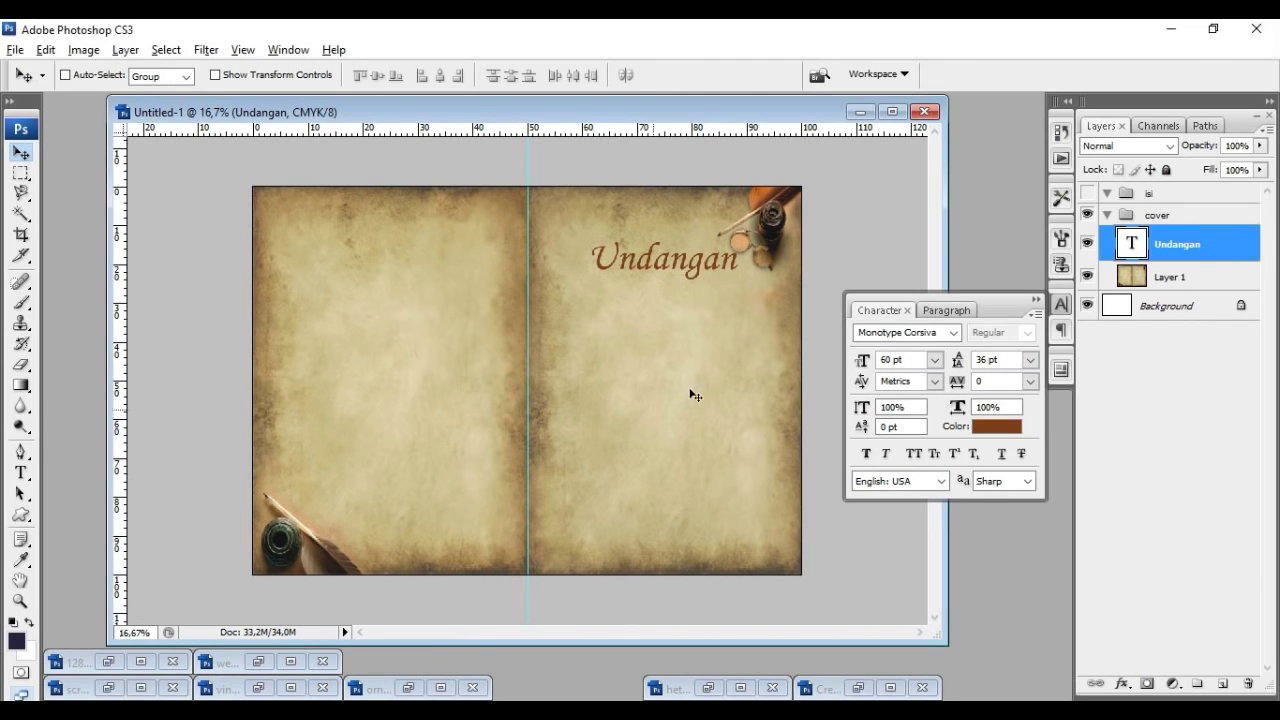
pyautogui.click(21, 472)
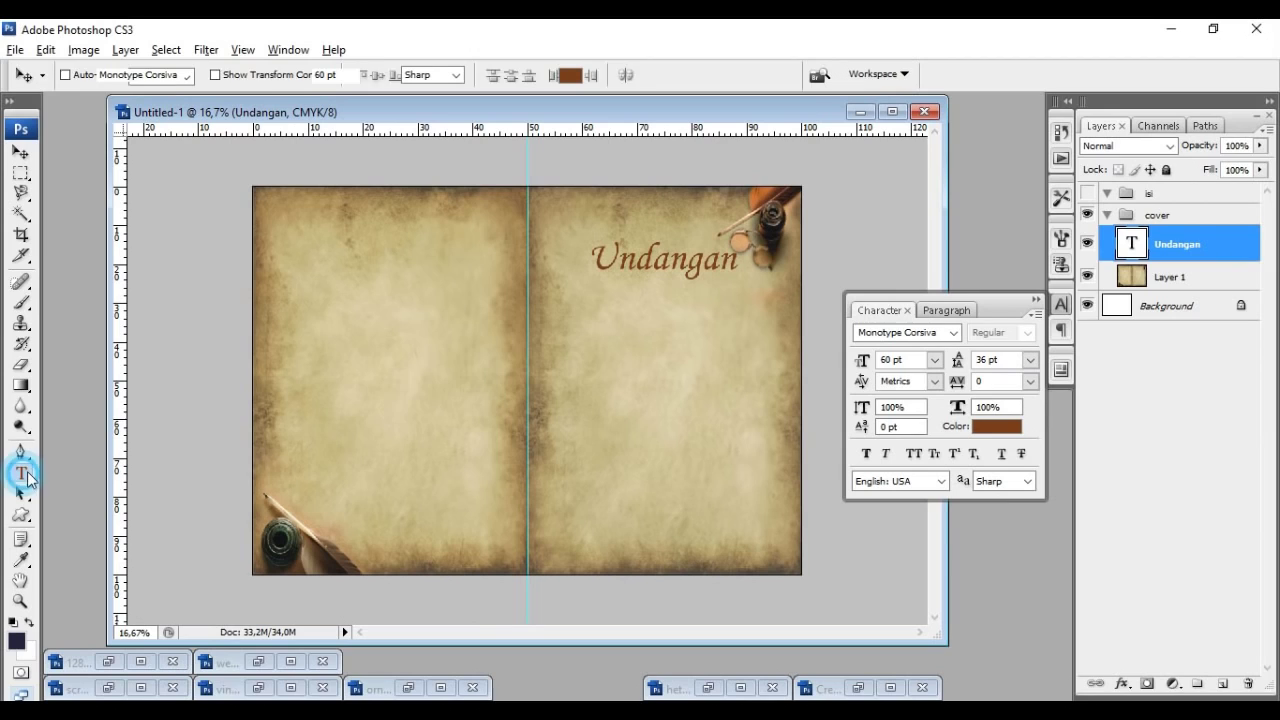
pyautogui.click(591, 282)
pyautogui.click(934, 360)
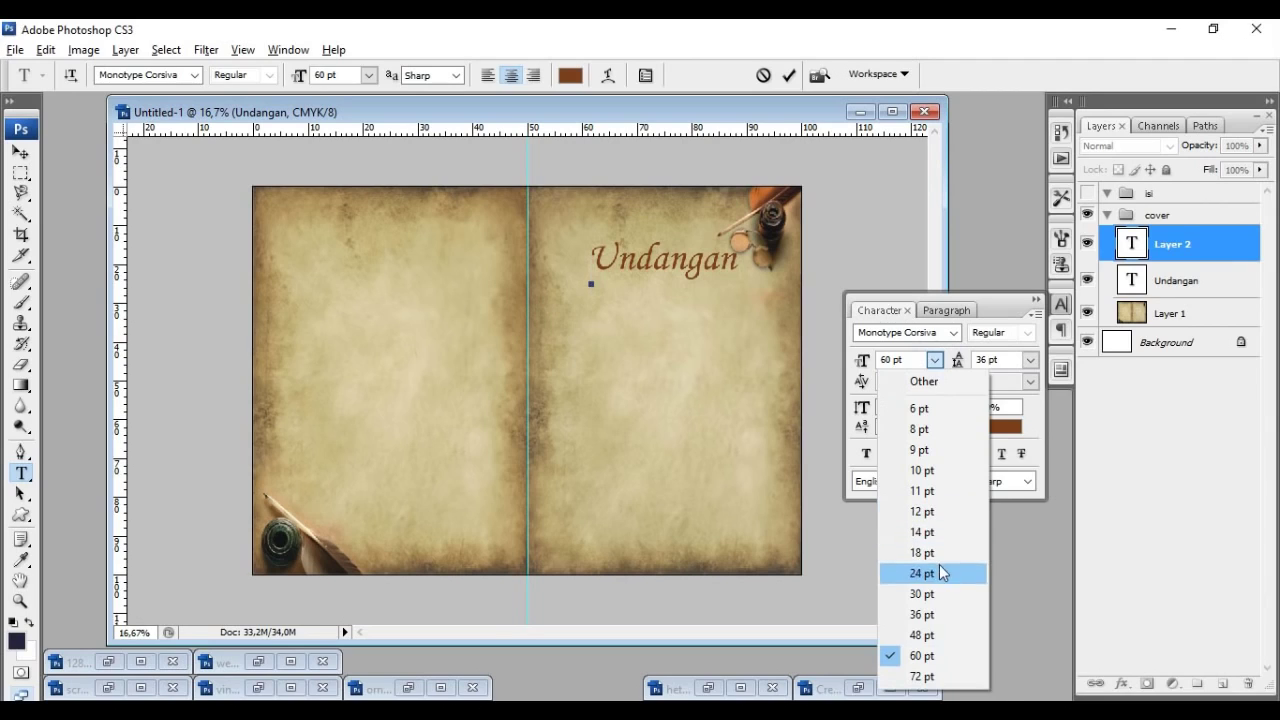
pyautogui.click(940, 572)
pyautogui.write('Minggu, 21 April')
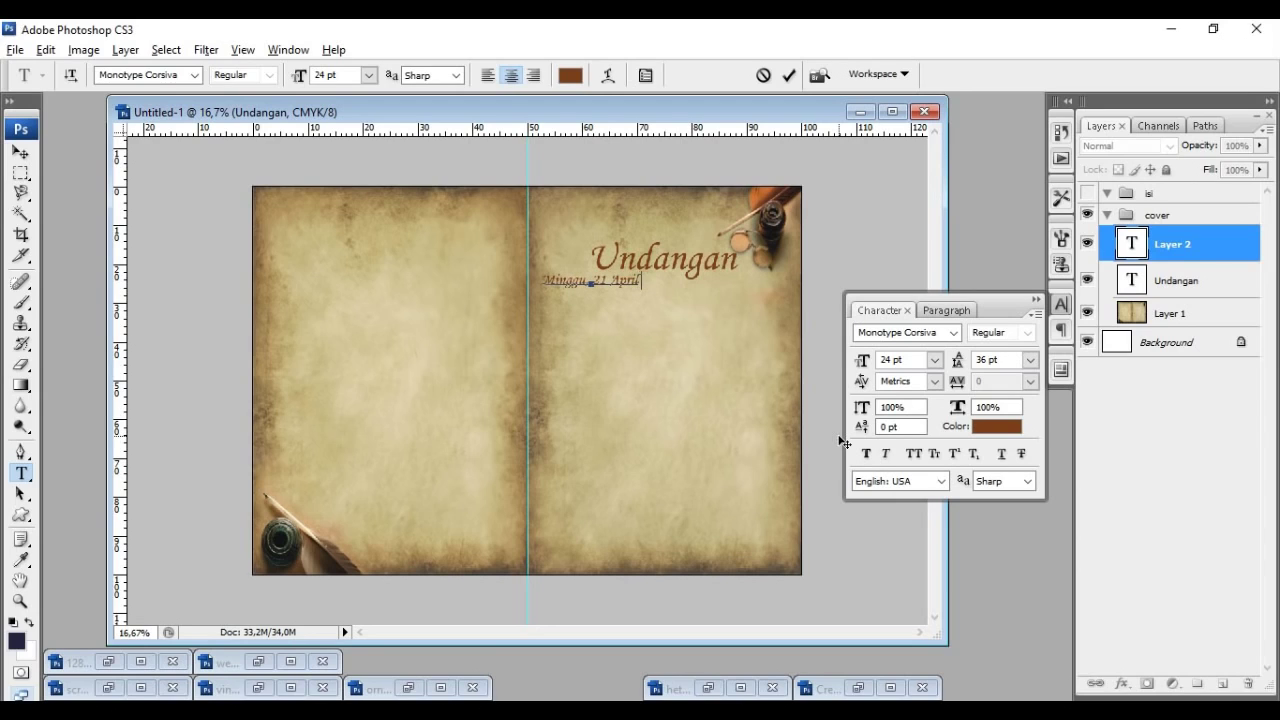
pyautogui.write(' 2020')
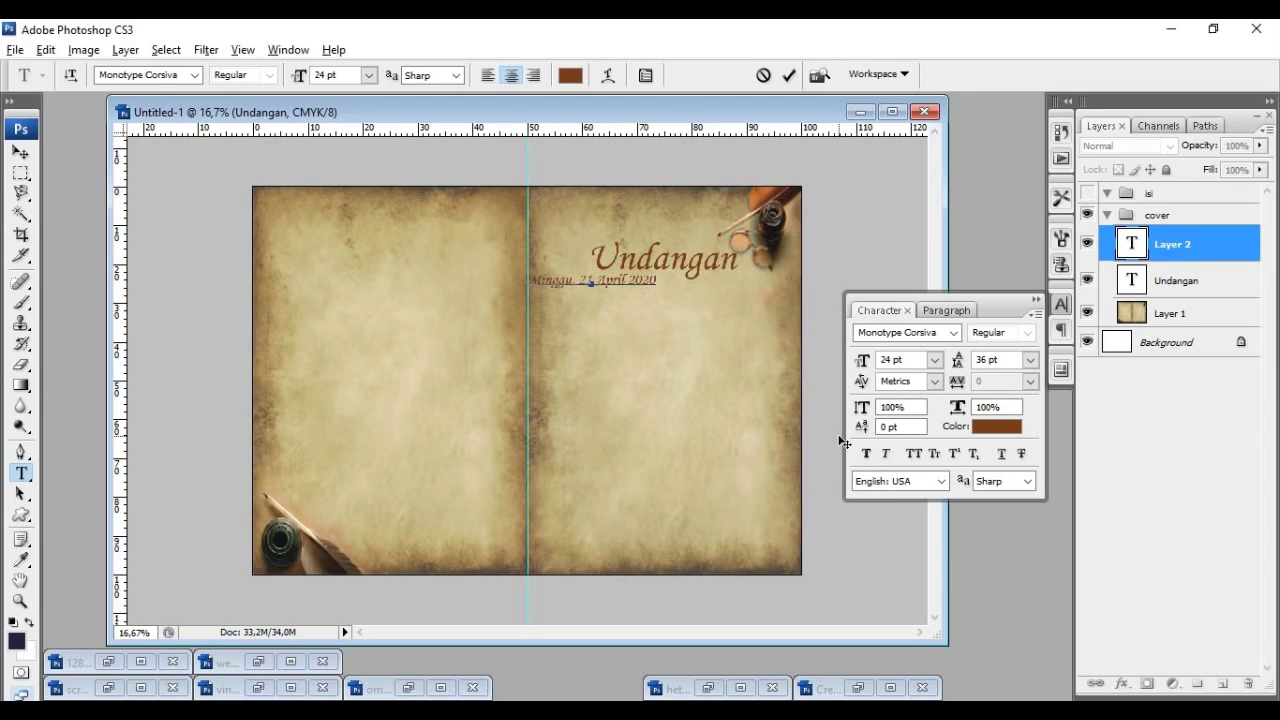
pyautogui.moveTo(569, 354); pyautogui.dragTo(641, 358)
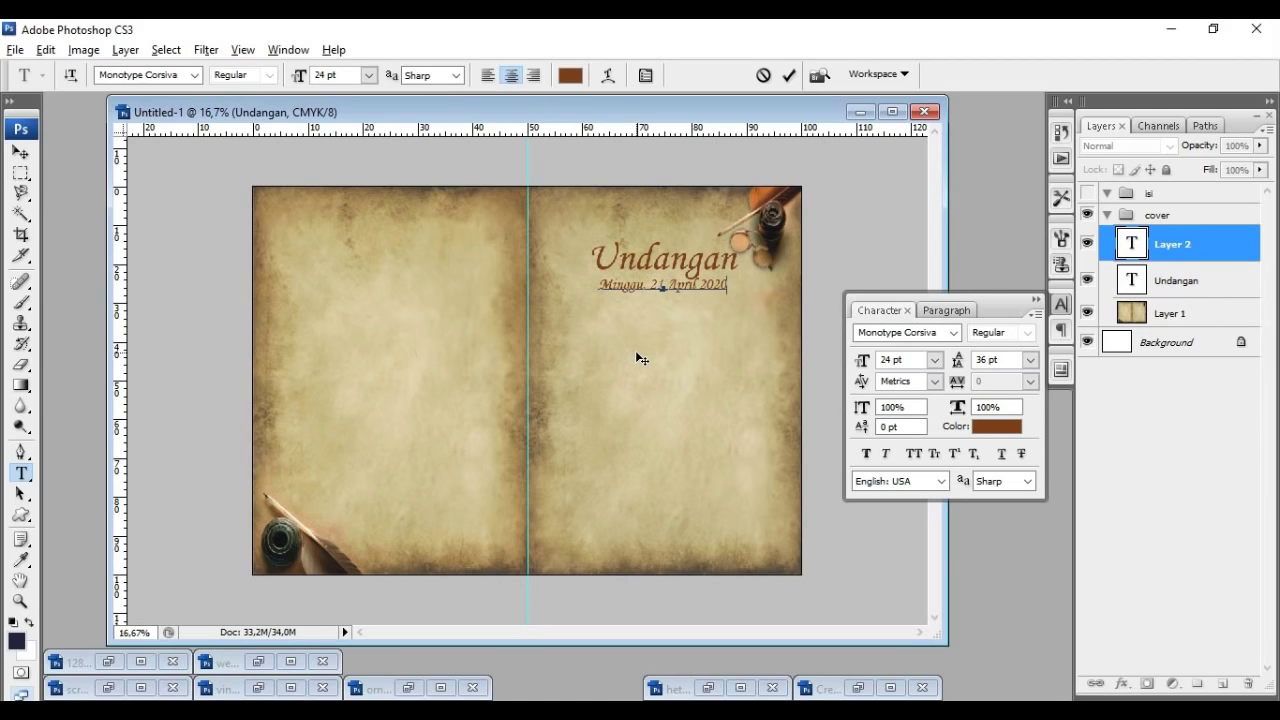
pyautogui.click(18, 151)
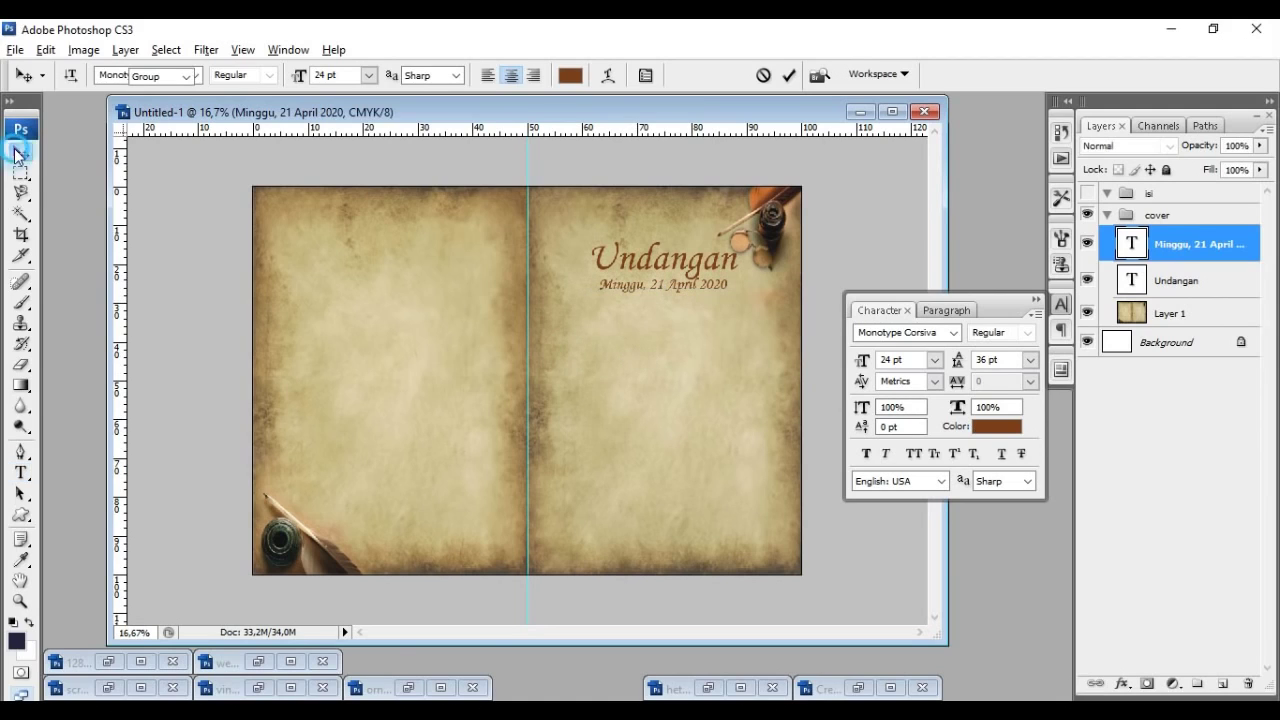
# Step: Change the date line's text color to dark brown 421f0b
pyautogui.click(990, 427)
pyautogui.click(359, 460)
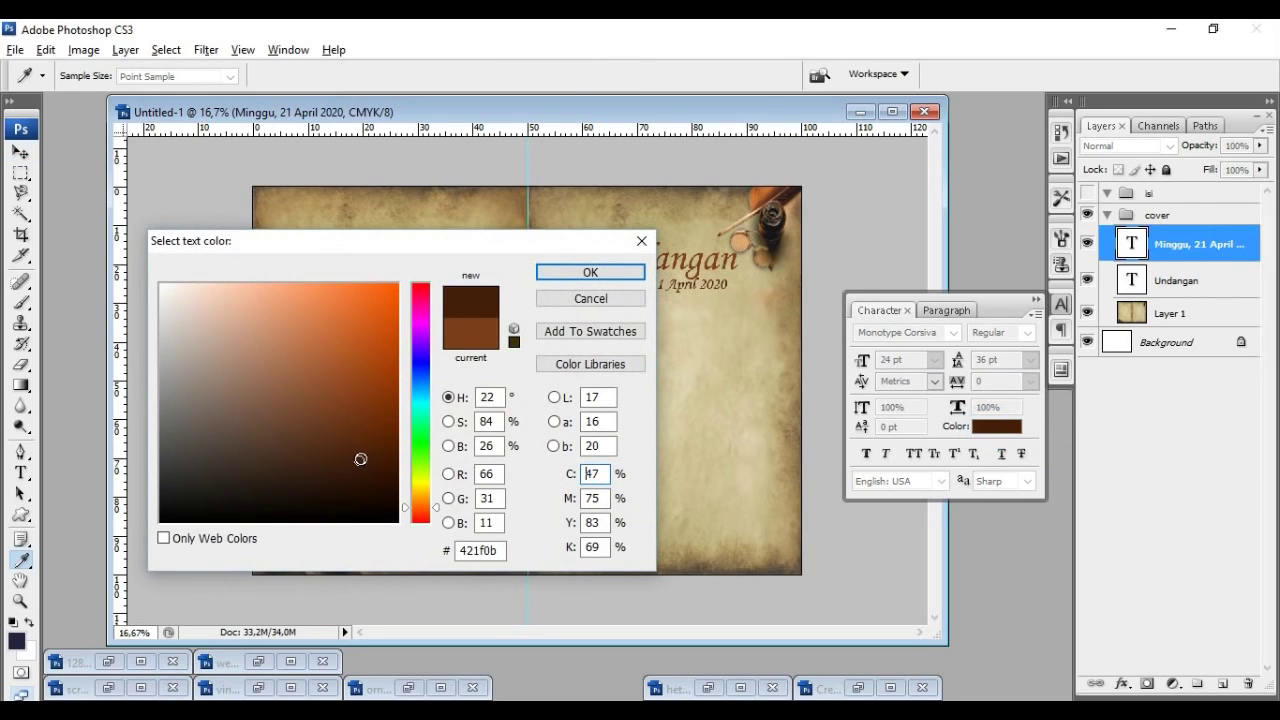
pyautogui.click(588, 280)
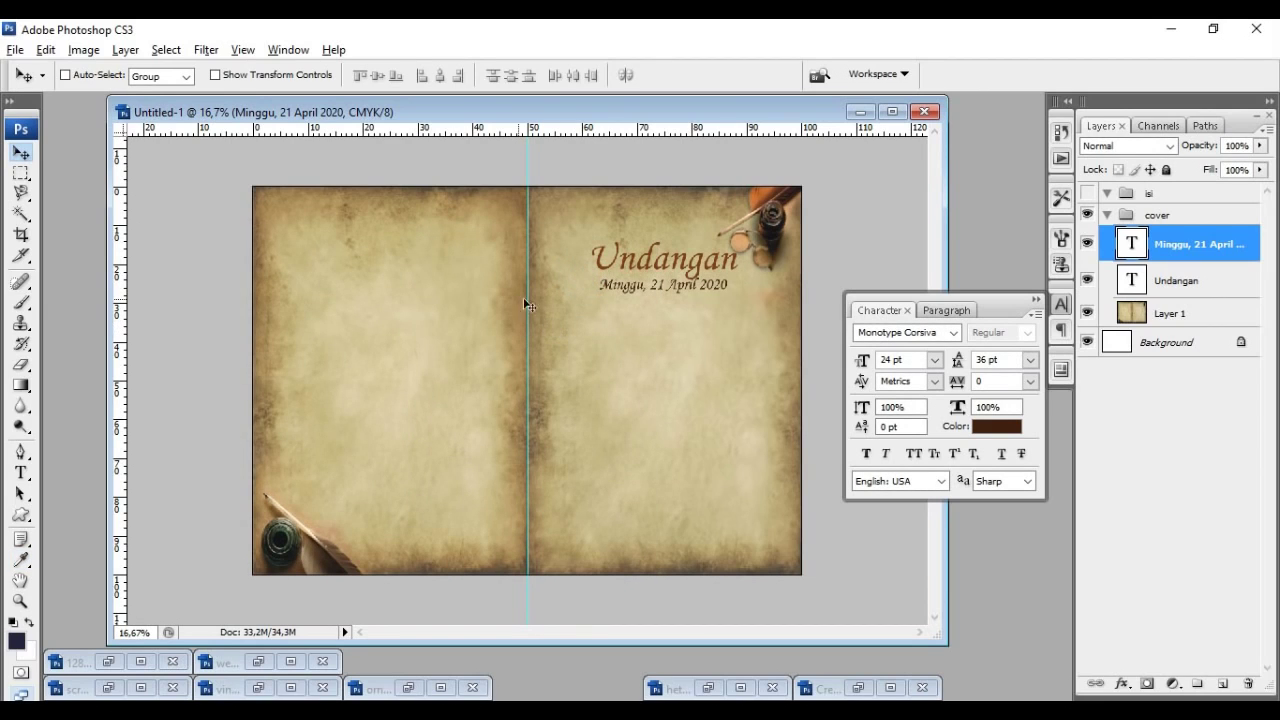
# Step: Fit the invitation page on screen, collapse the Character panel and return to the Move tool
pyautogui.rightClick(604, 305)
pyautogui.click(576, 320)
pyautogui.click(24, 605)
pyautogui.rightClick(650, 363)
pyautogui.click(663, 378)
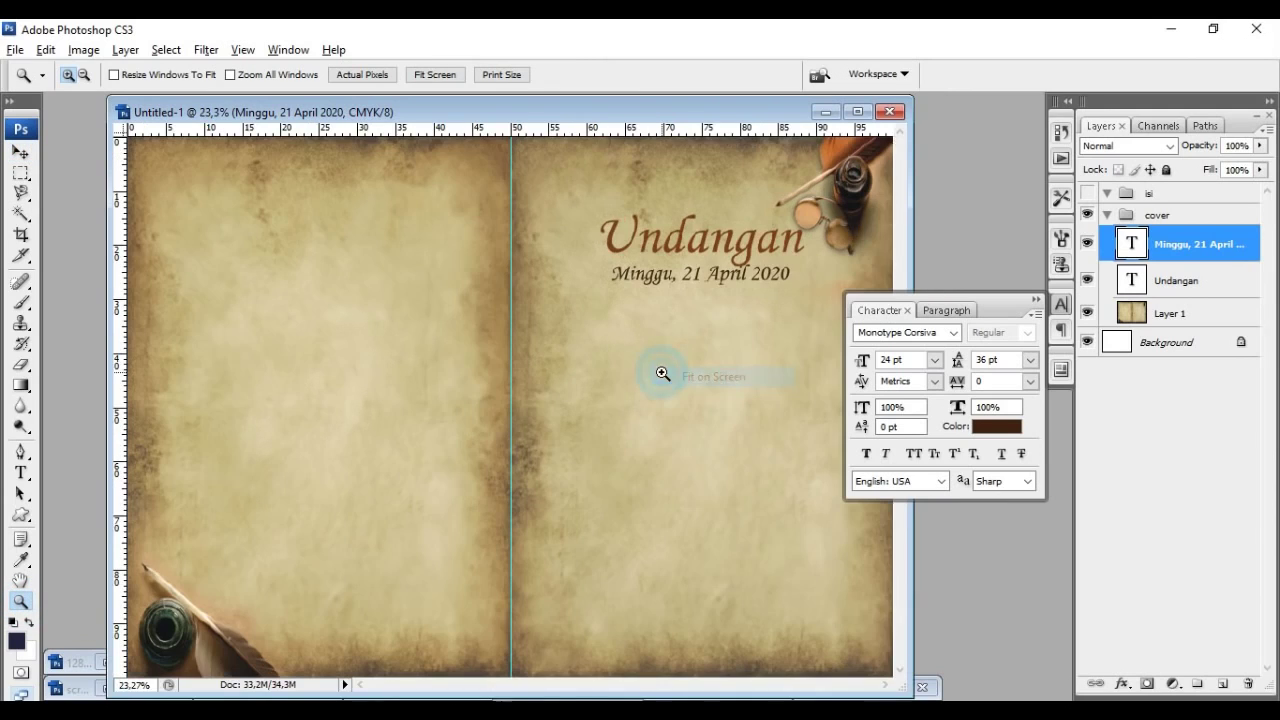
pyautogui.click(1036, 304)
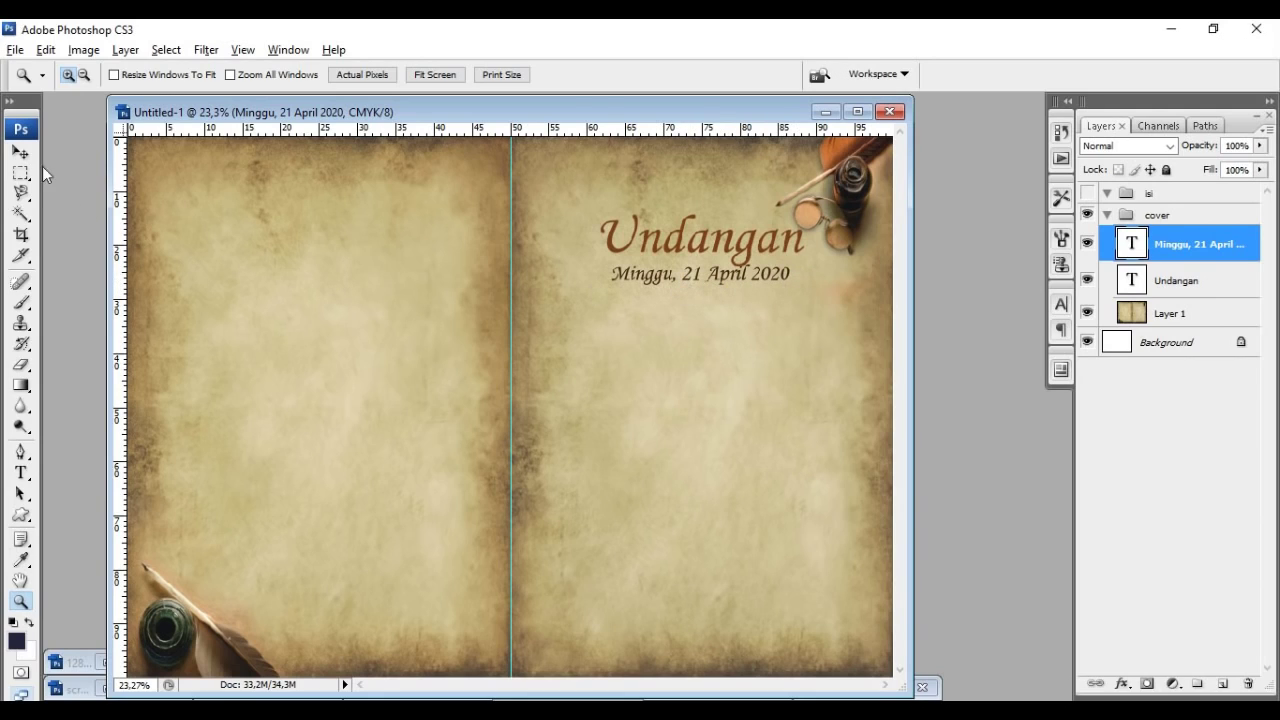
pyautogui.click(21, 152)
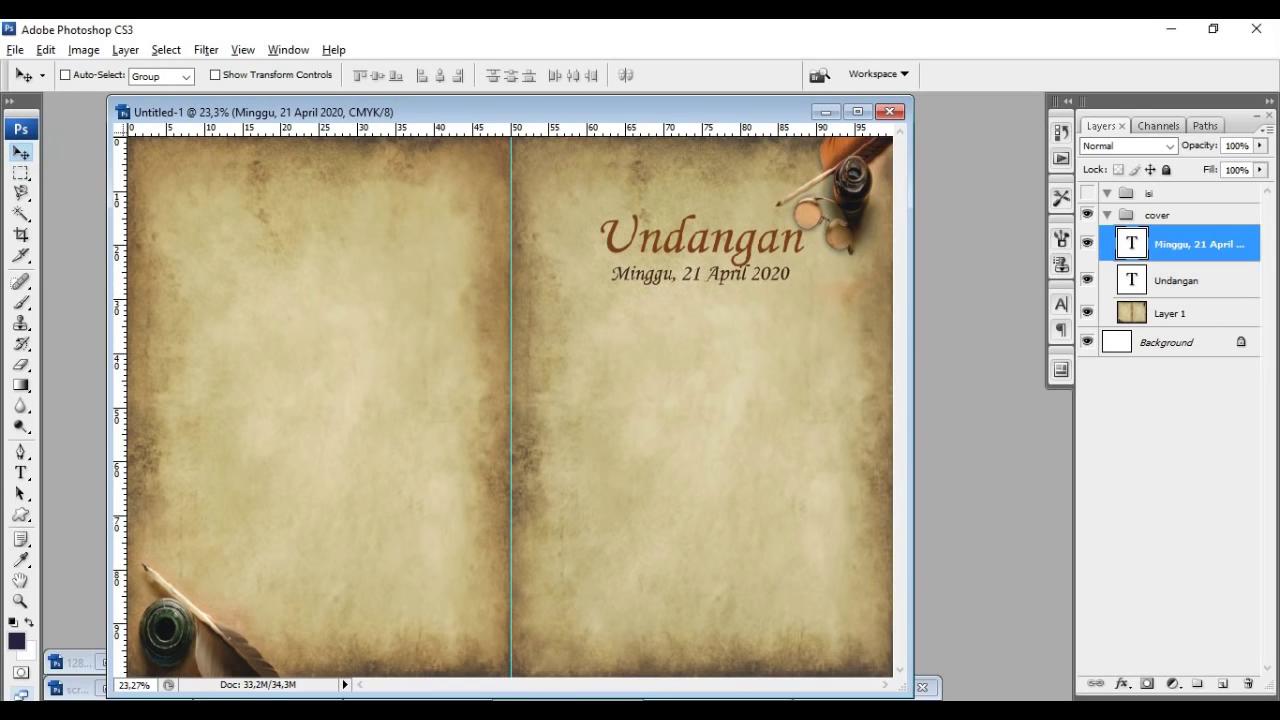
# Step: Select the scroll and rose in Creative-scroll-paper-background-vector-set-13.jpg by tracing their outline with the Magnetic Lasso
pyautogui.moveTo(525, 718)
pyautogui.click(505, 620)
pyautogui.click(288, 50)
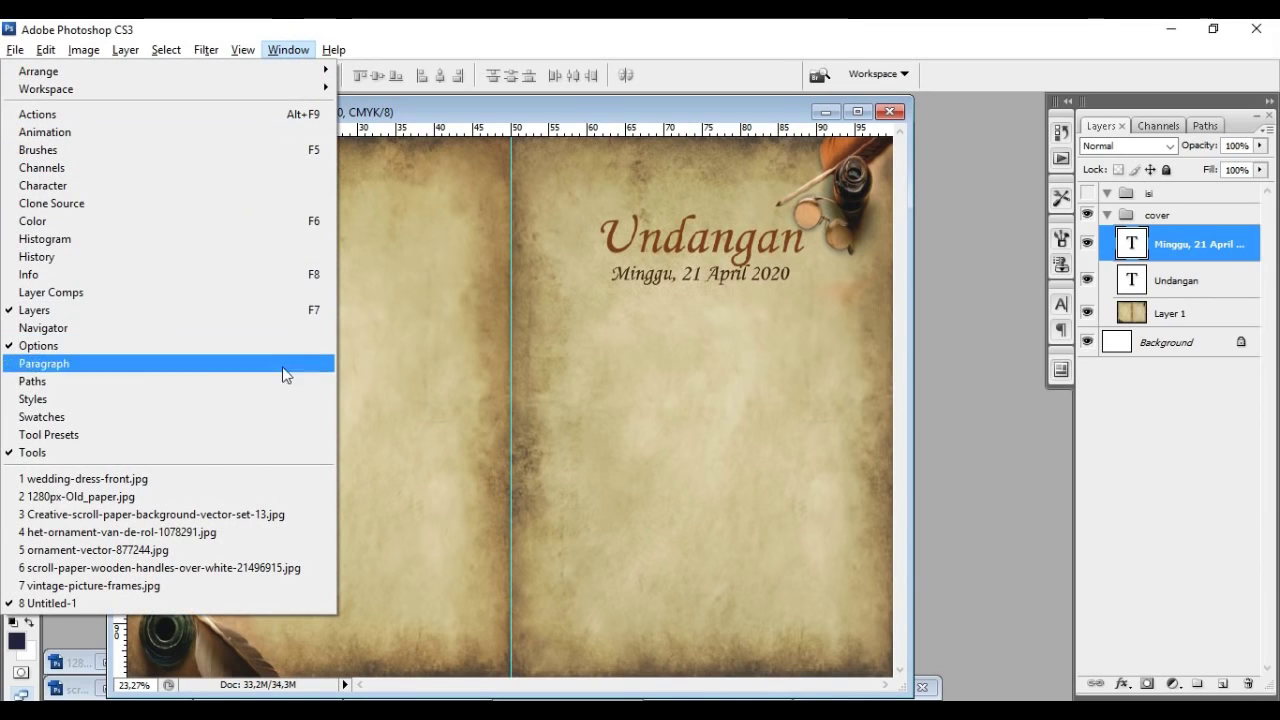
pyautogui.click(278, 514)
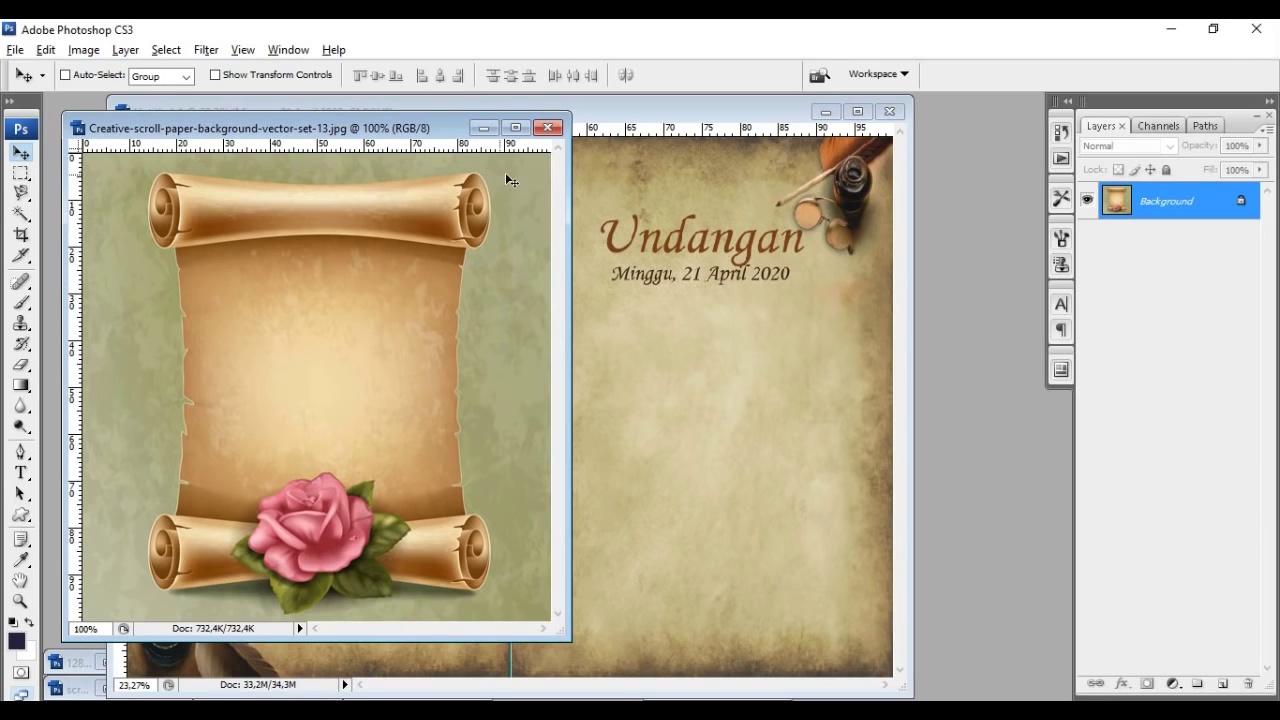
pyautogui.click(25, 197)
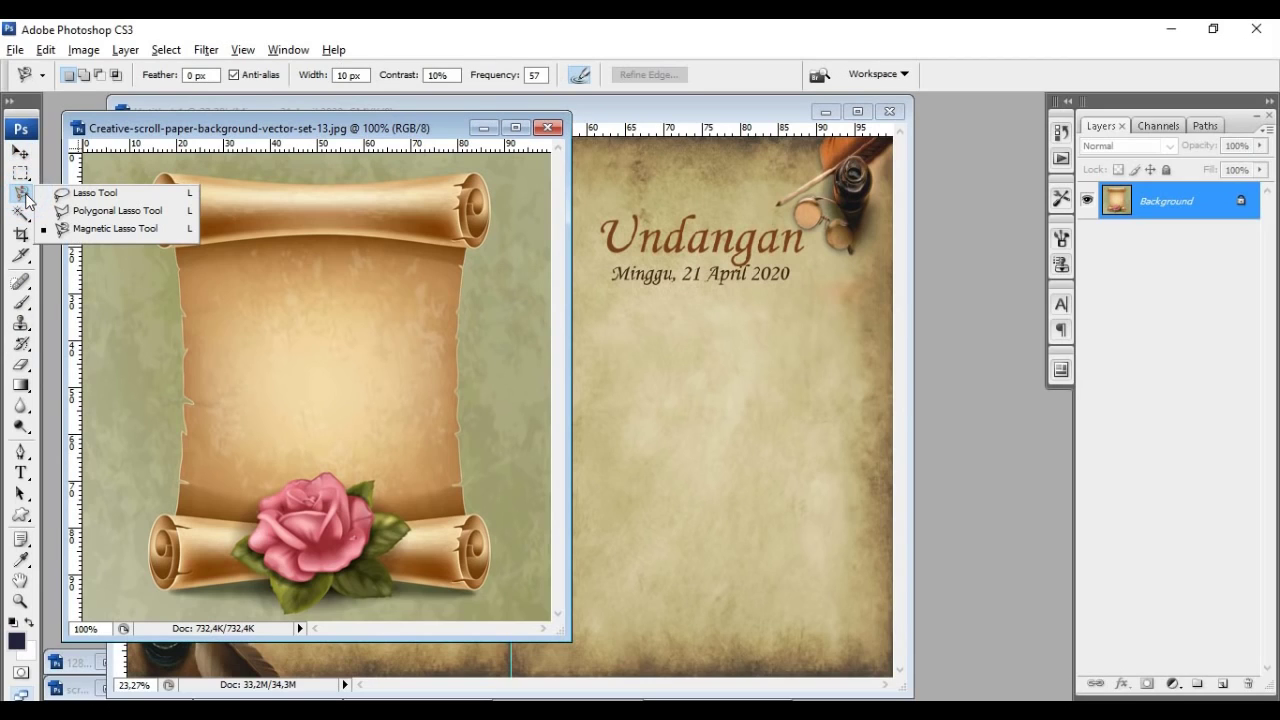
pyautogui.click(71, 232)
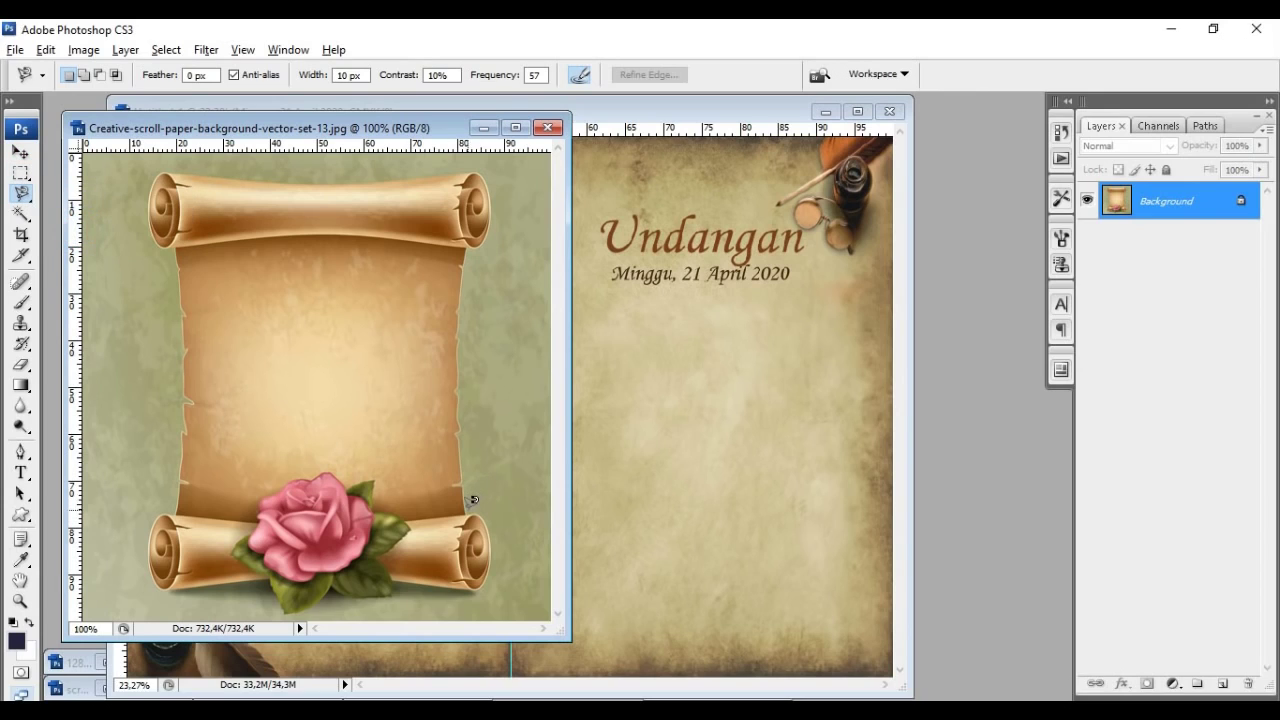
pyautogui.click(467, 512)
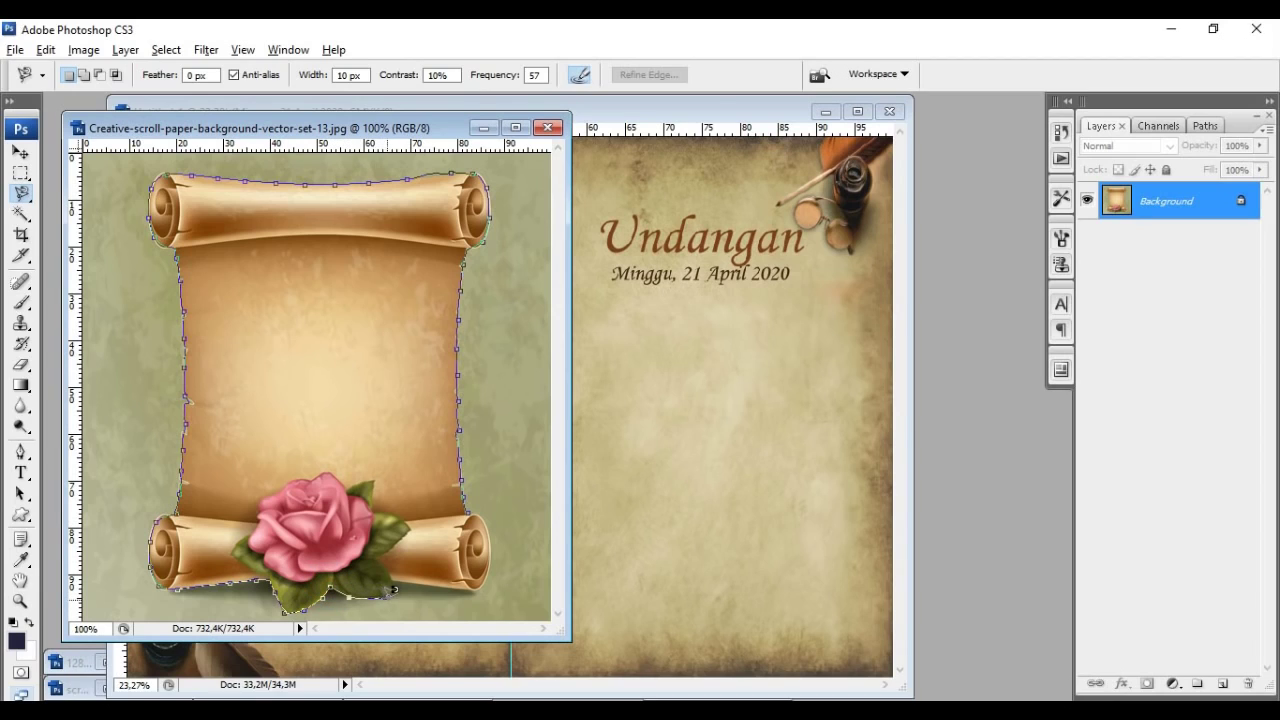
pyautogui.click(393, 595)
pyautogui.click(474, 505)
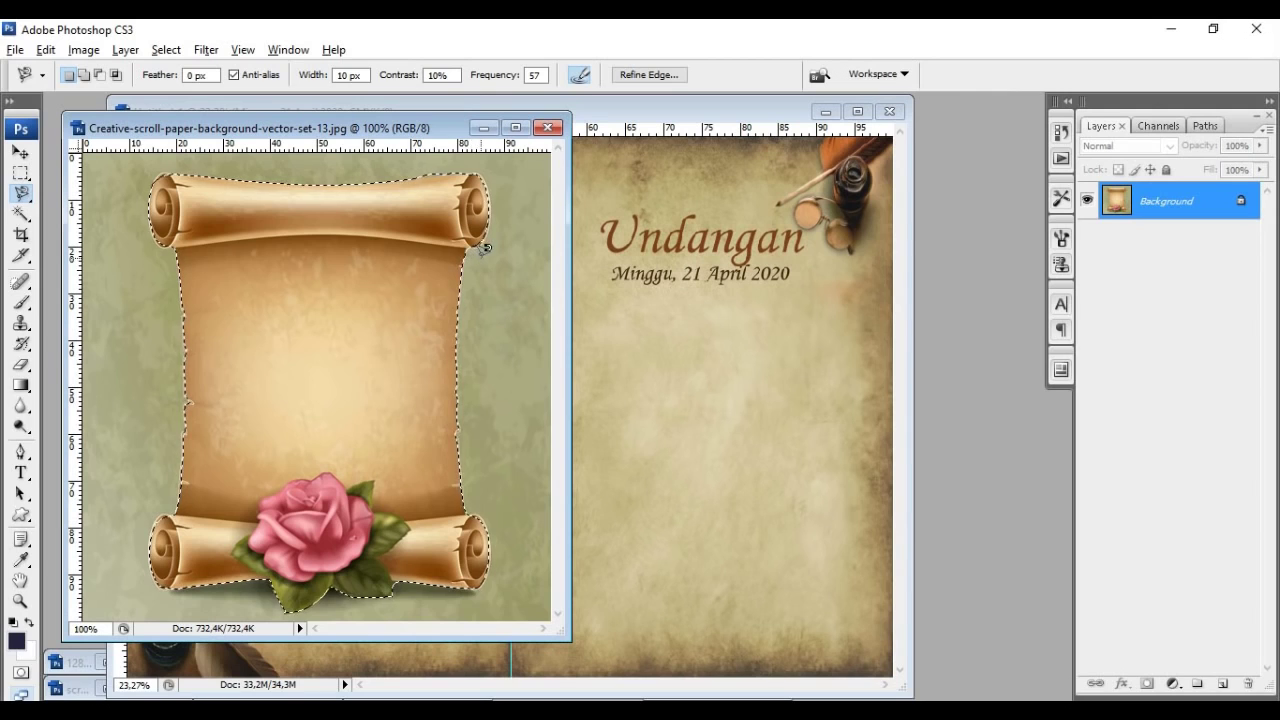
# Step: Add the missed parts of the scroll's curled ends to the selection with the Elliptical Marquee in add mode
pyautogui.click(24, 176)
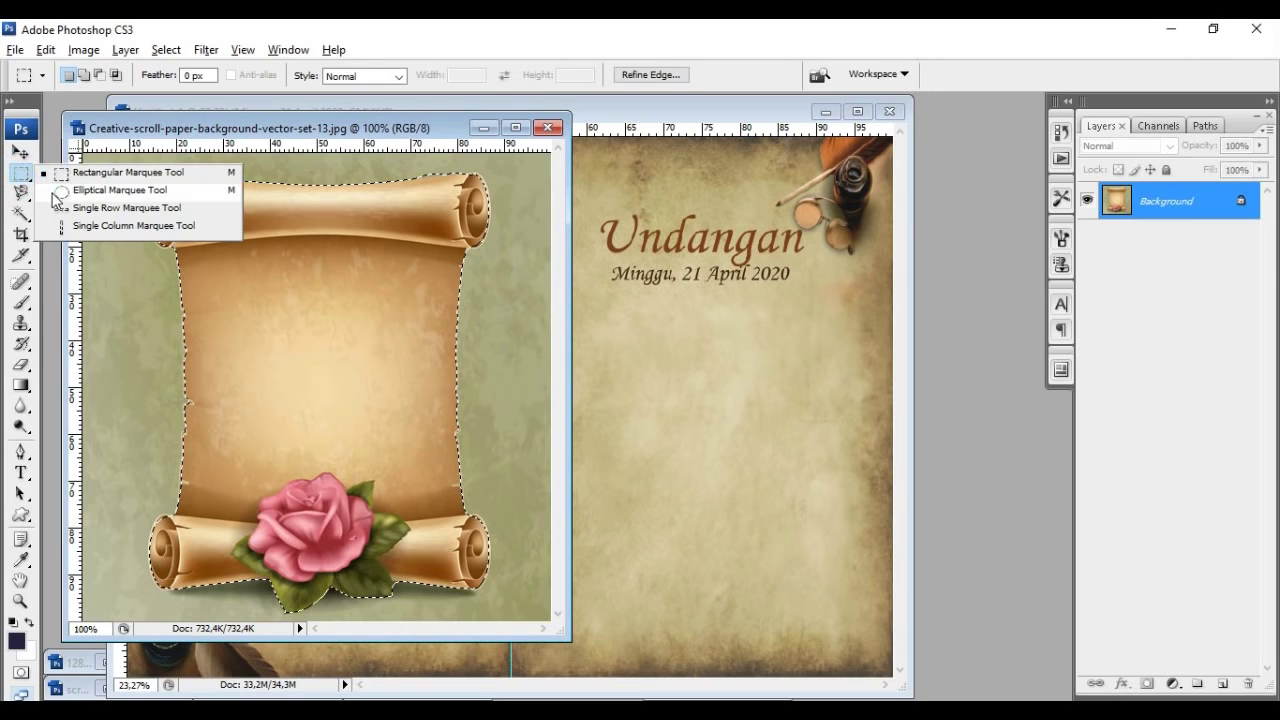
pyautogui.click(118, 190)
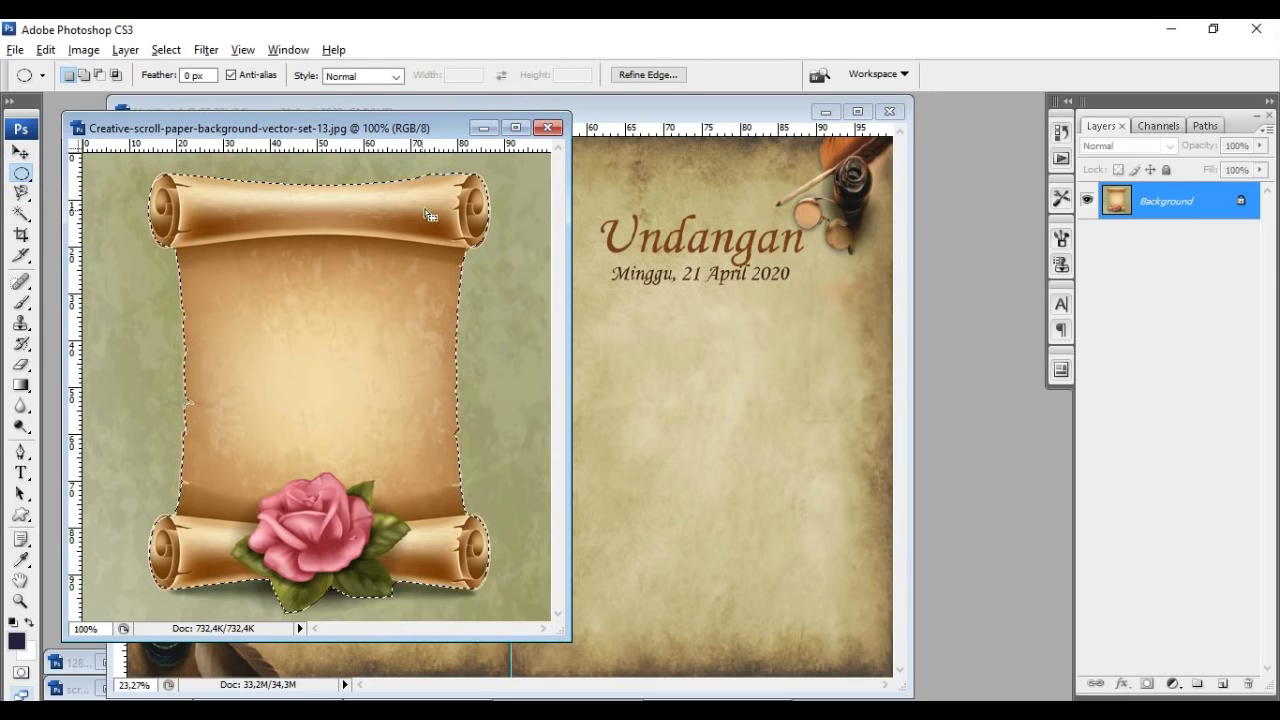
pyautogui.click(84, 75)
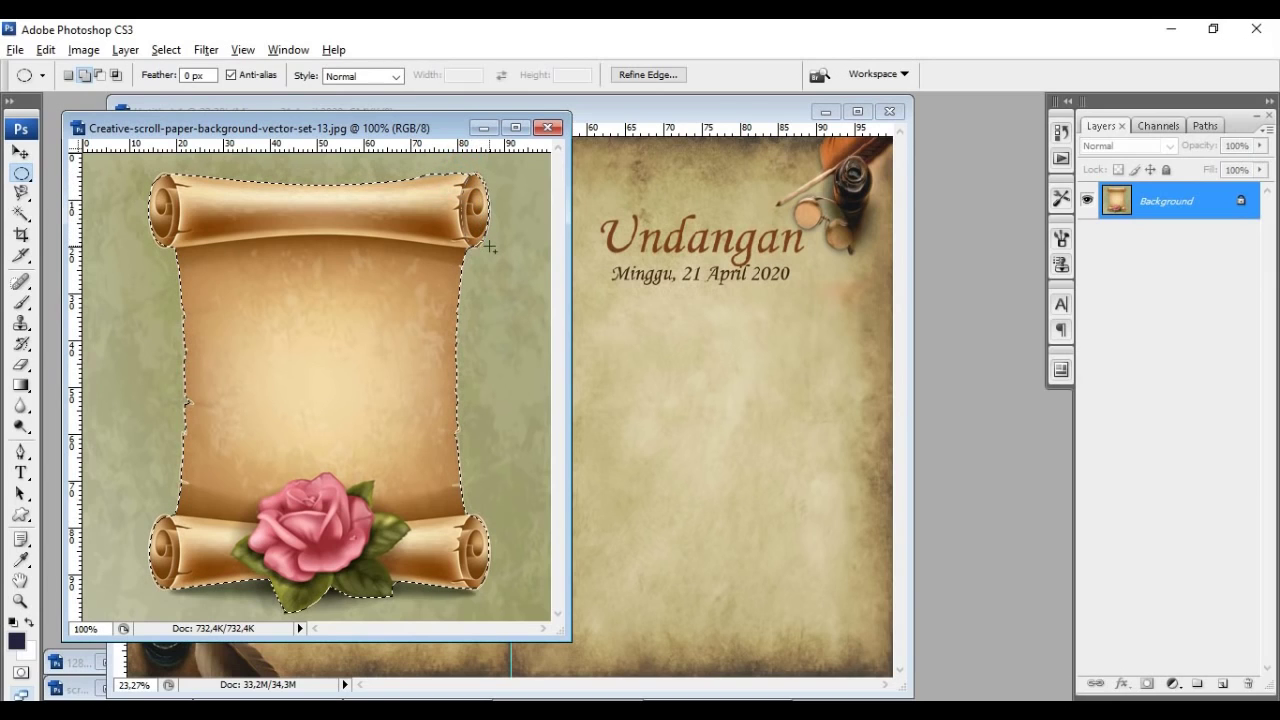
pyautogui.click(172, 174)
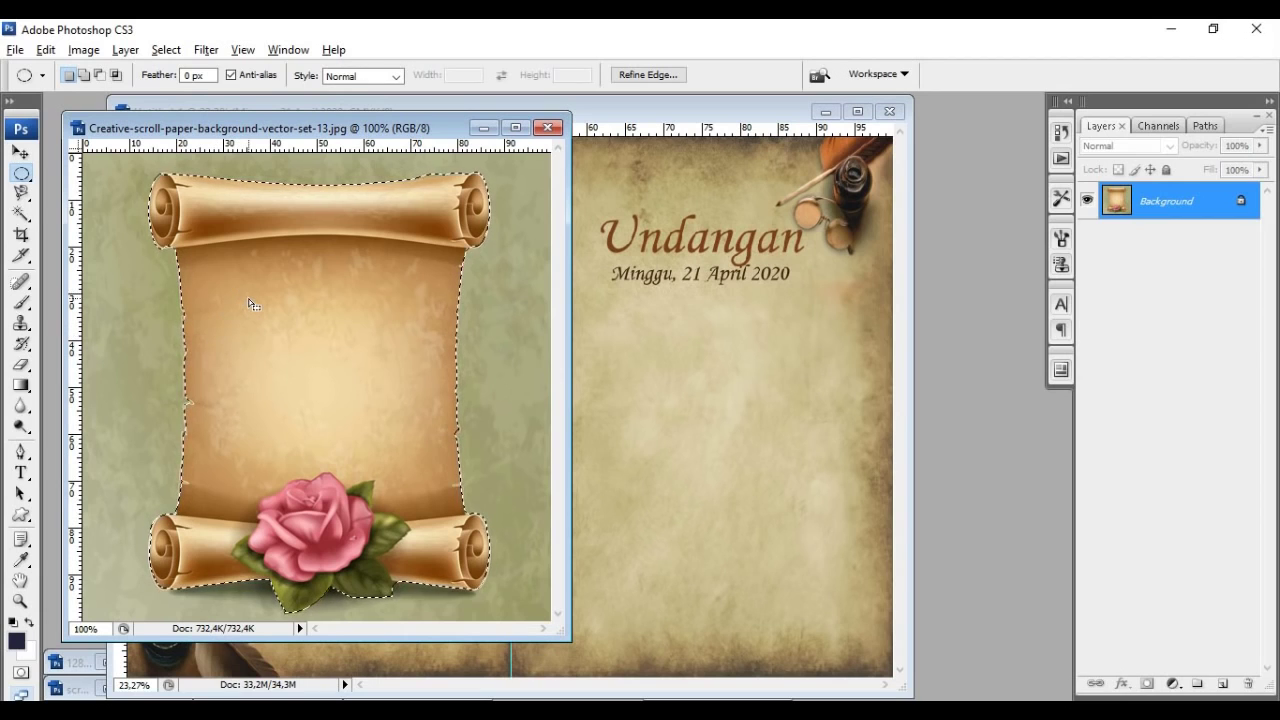
# Step: Copy the selected scroll into the Untitled-1 invitation and place it beneath the date line on the cover
pyautogui.click(20, 153)
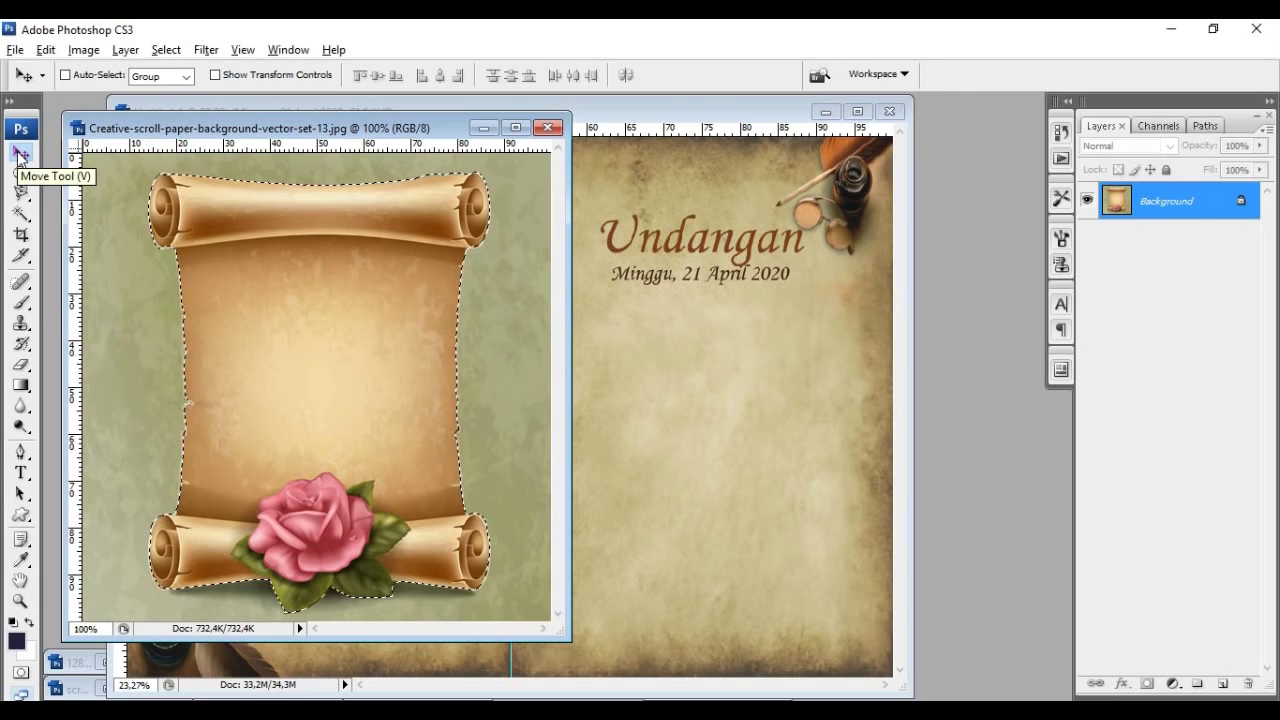
pyautogui.moveTo(321, 385); pyautogui.dragTo(610, 412)
pyautogui.moveTo(715, 429); pyautogui.dragTo(706, 366)
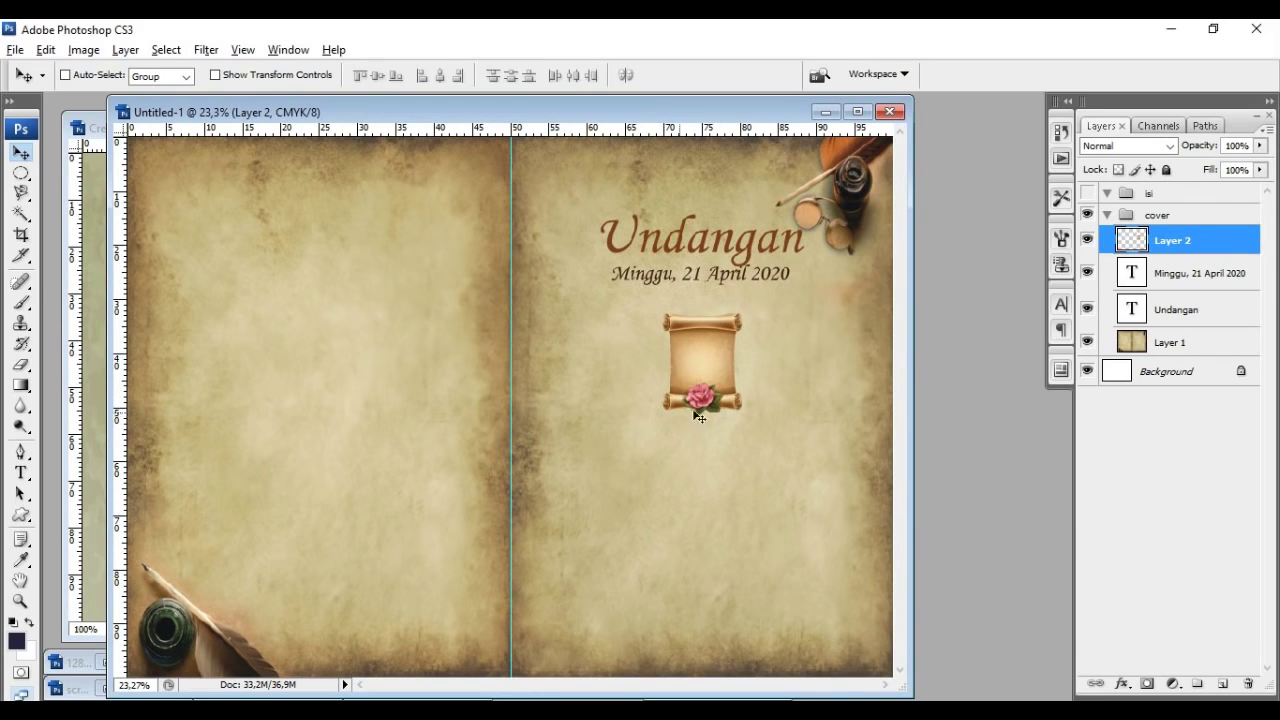
# Step: Scale the scroll proportionally to about 154.7% and reposition it beneath the date line
pyautogui.click(52, 50)
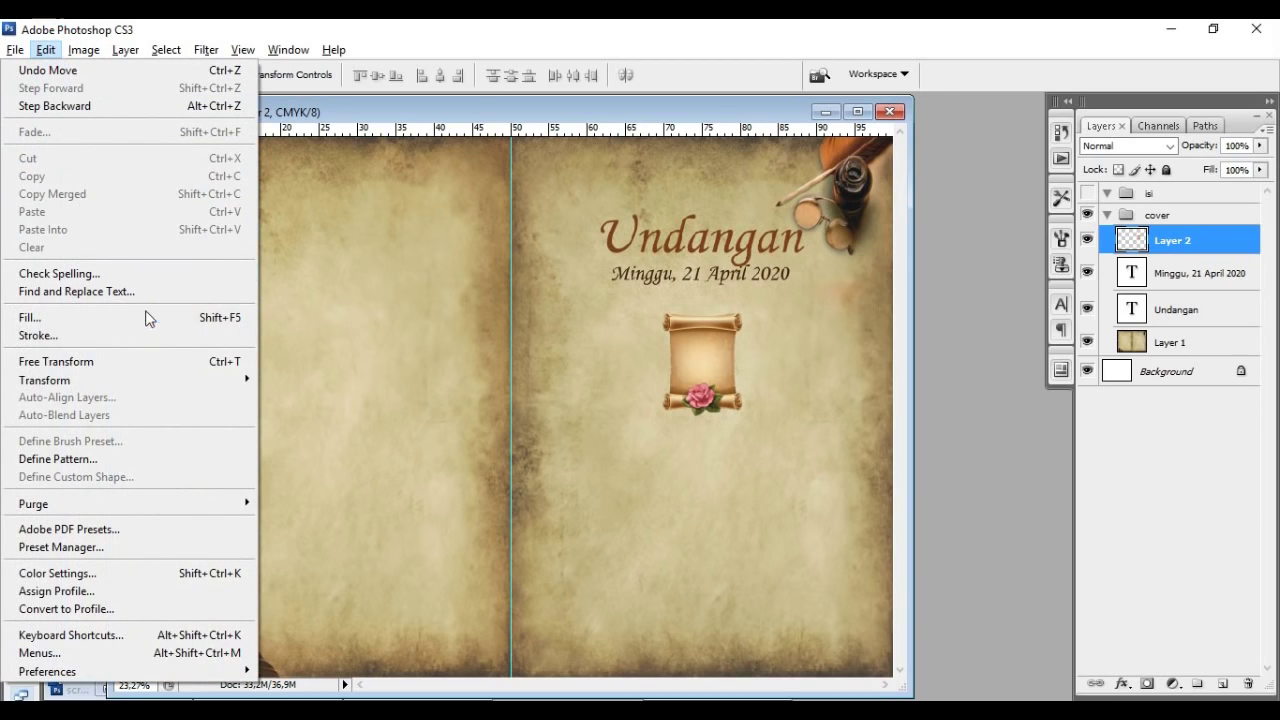
pyautogui.click(165, 368)
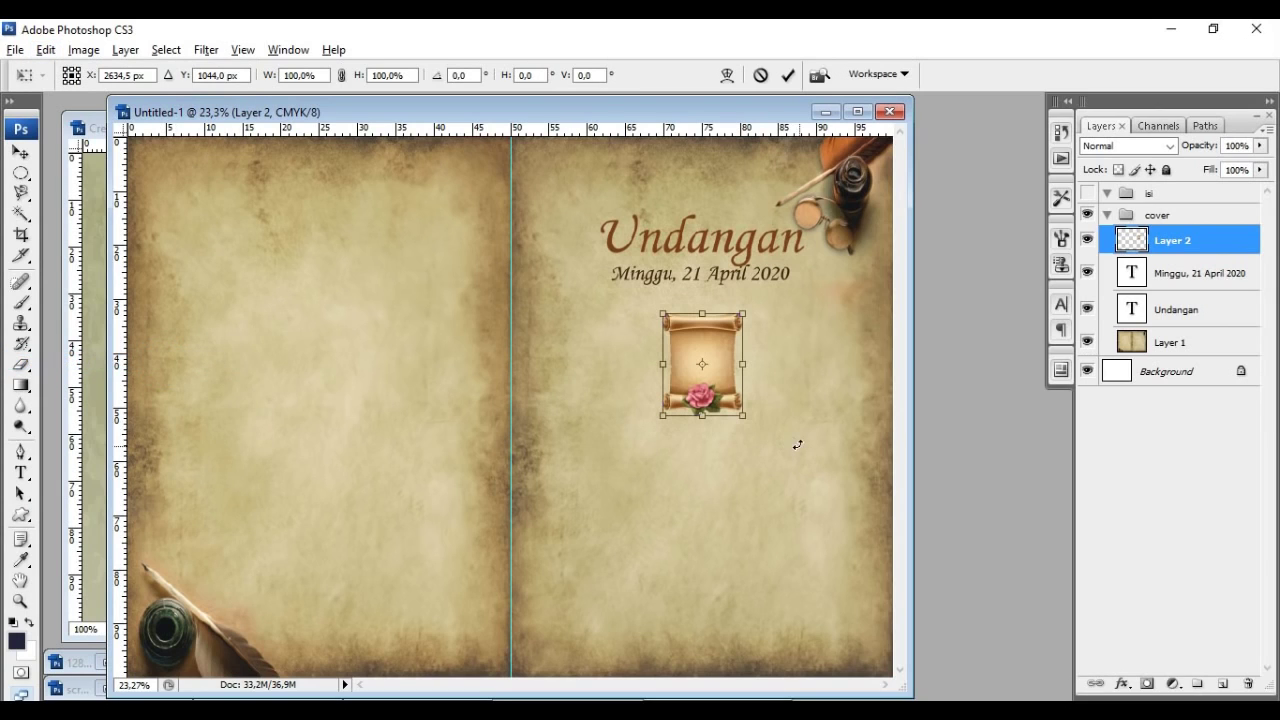
pyautogui.moveTo(742, 416); pyautogui.dragTo(786, 471)
pyautogui.moveTo(738, 366); pyautogui.dragTo(725, 352)
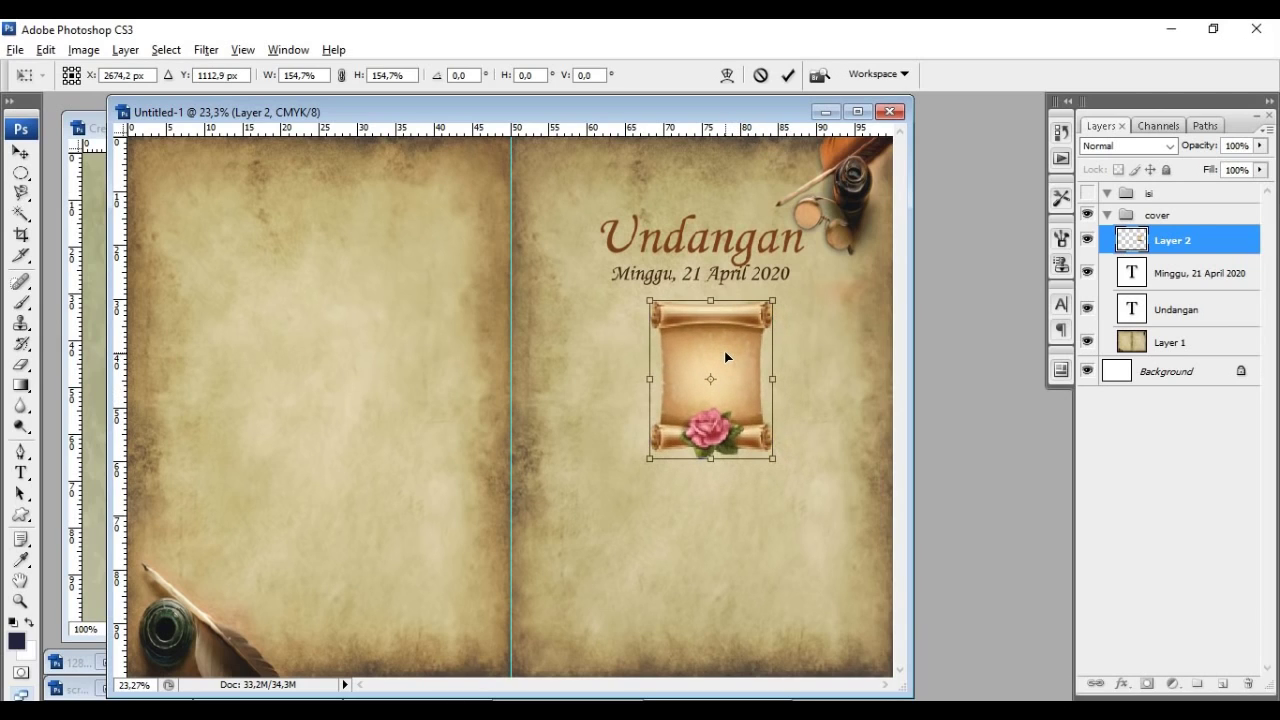
pyautogui.press('Return')
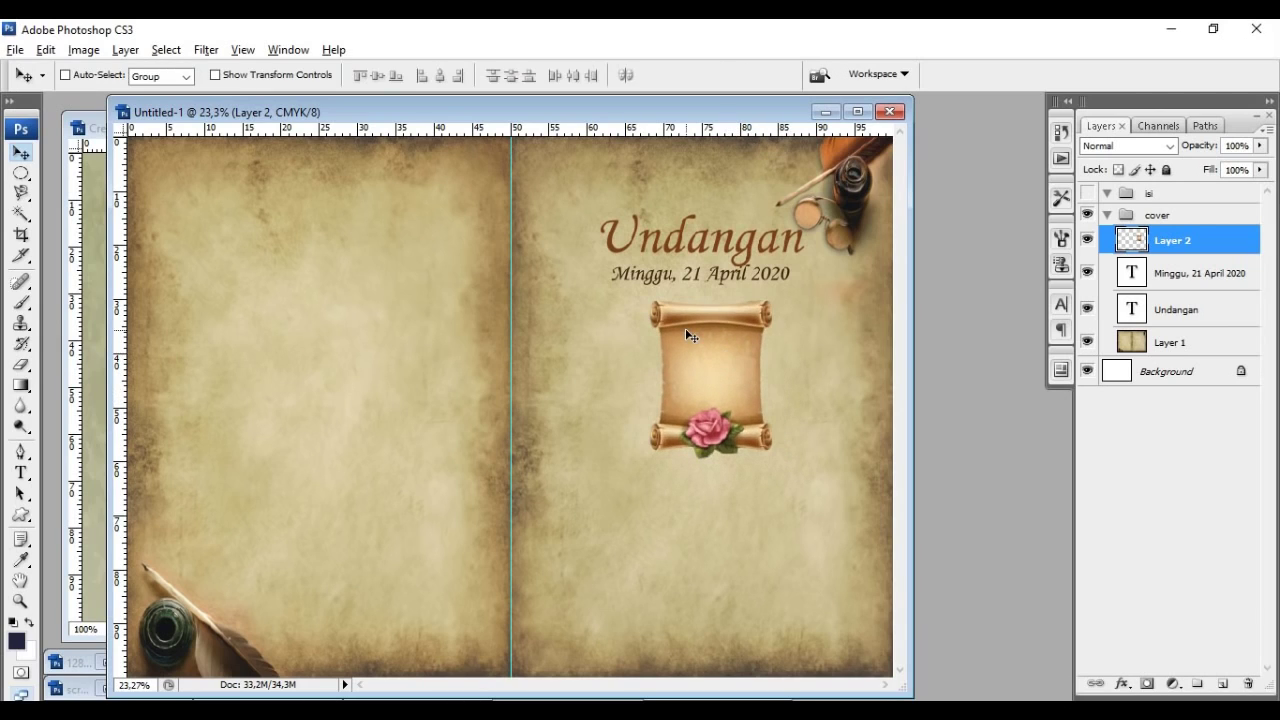
# Step: Add the 24 pt Monotype Corsiva text "R & J" on the scroll, split diagonally over three lines
pyautogui.click(21, 472)
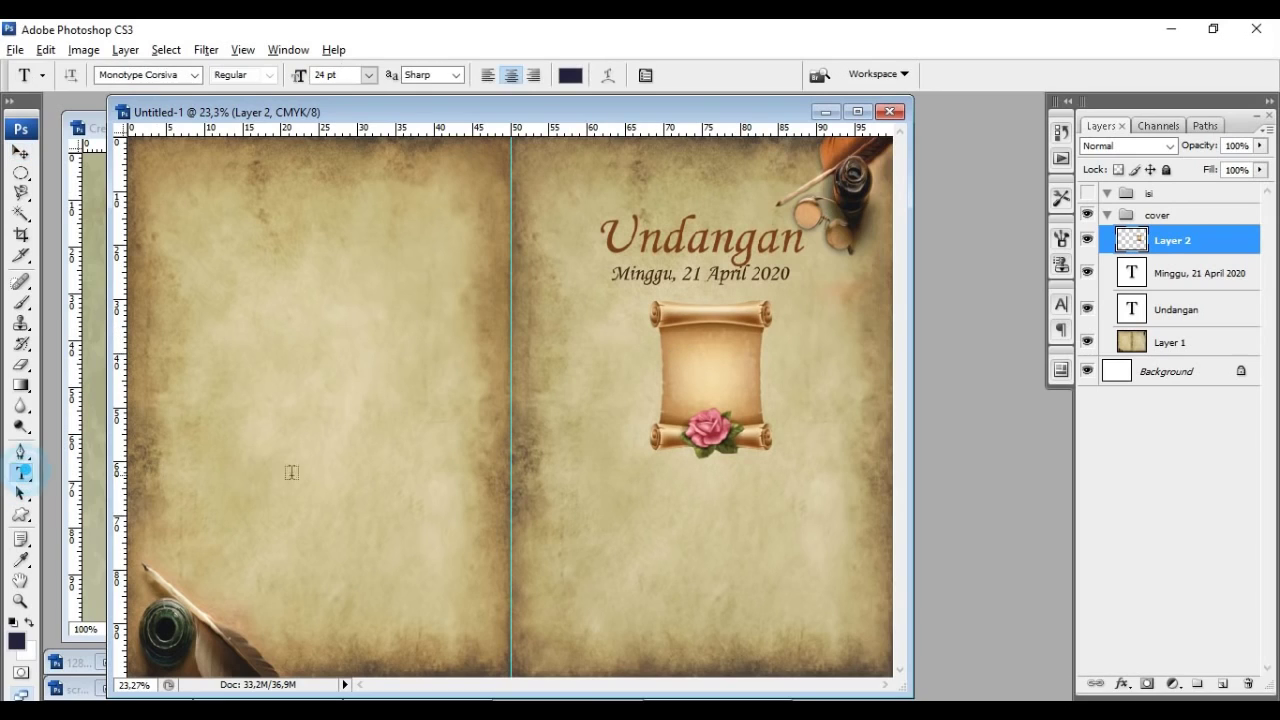
pyautogui.click(686, 349)
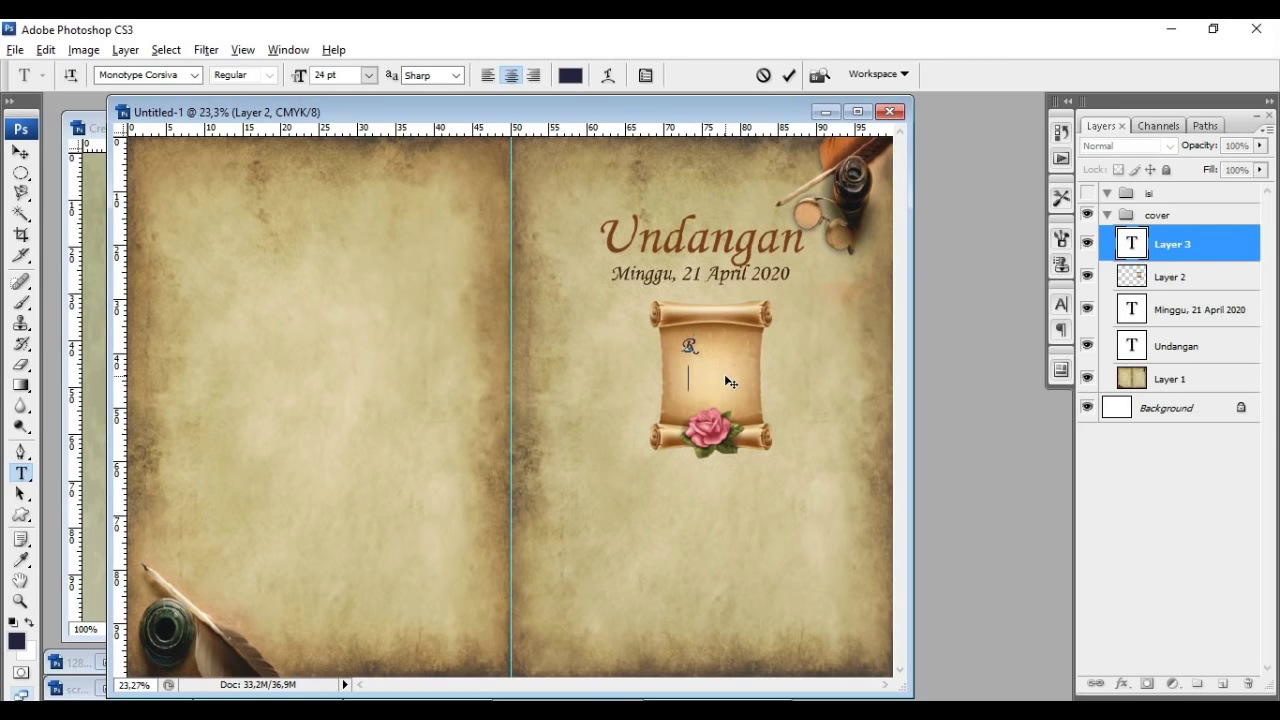
pyautogui.write('A')
pyautogui.moveTo(766, 397); pyautogui.dragTo(788, 387)
pyautogui.click(18, 150)
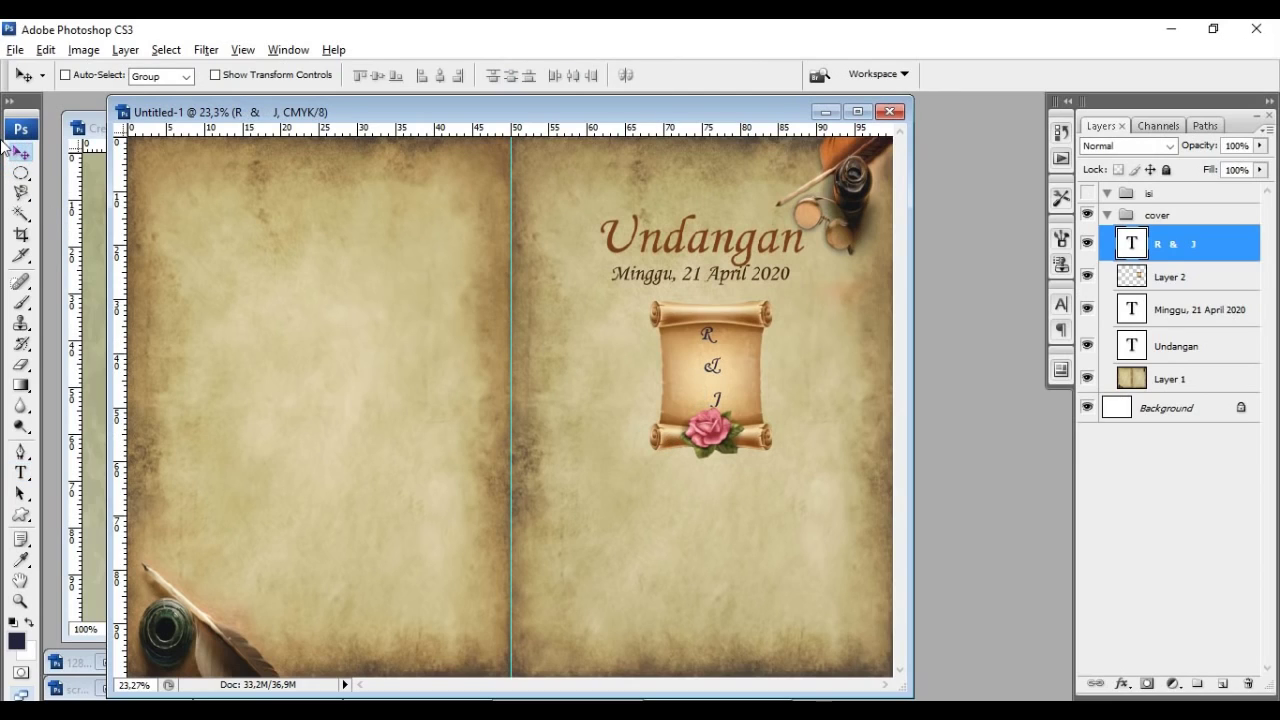
# Step: Try the R & J lettering at 36 pt with 18 pt leading
pyautogui.click(1062, 306)
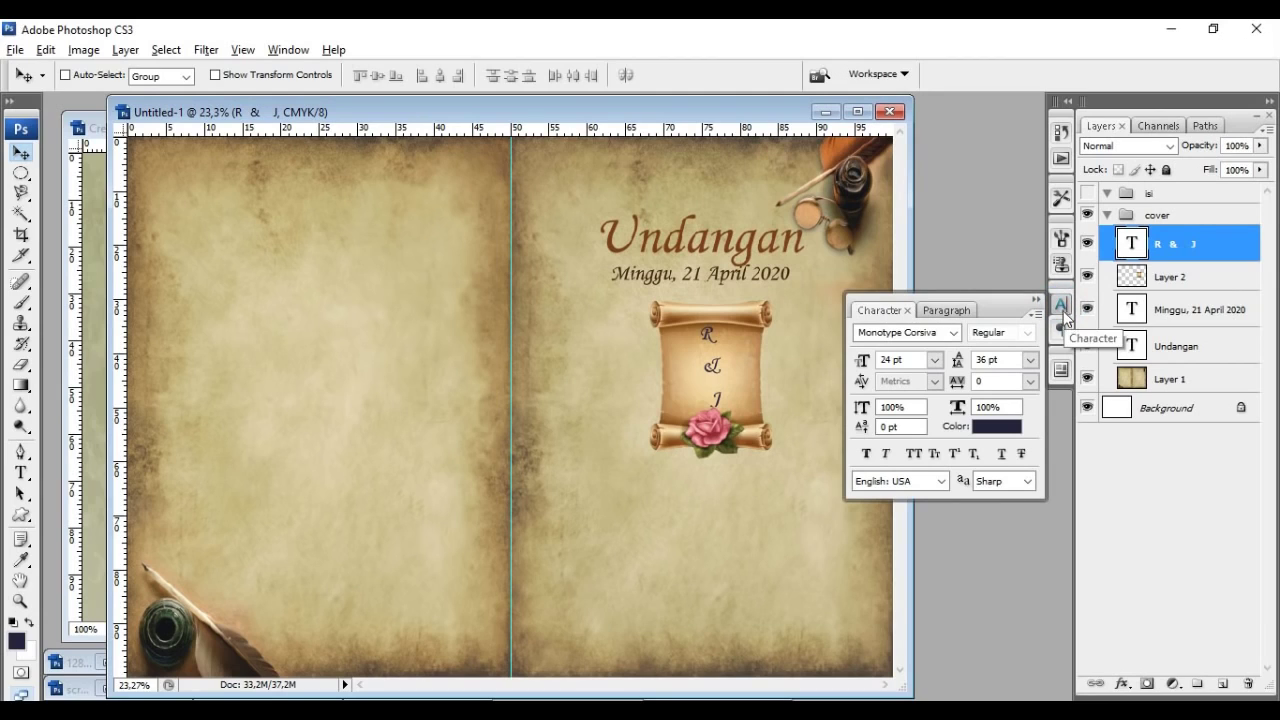
pyautogui.click(1030, 359)
pyautogui.click(1031, 381)
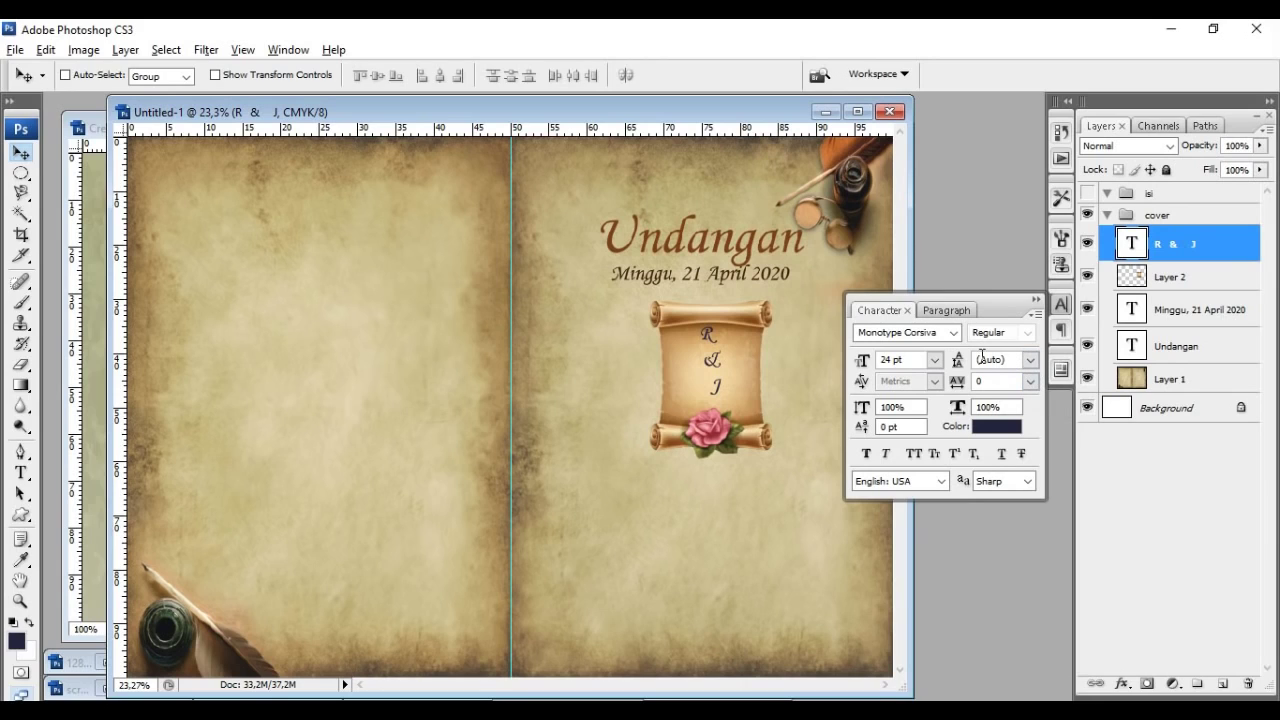
pyautogui.click(935, 362)
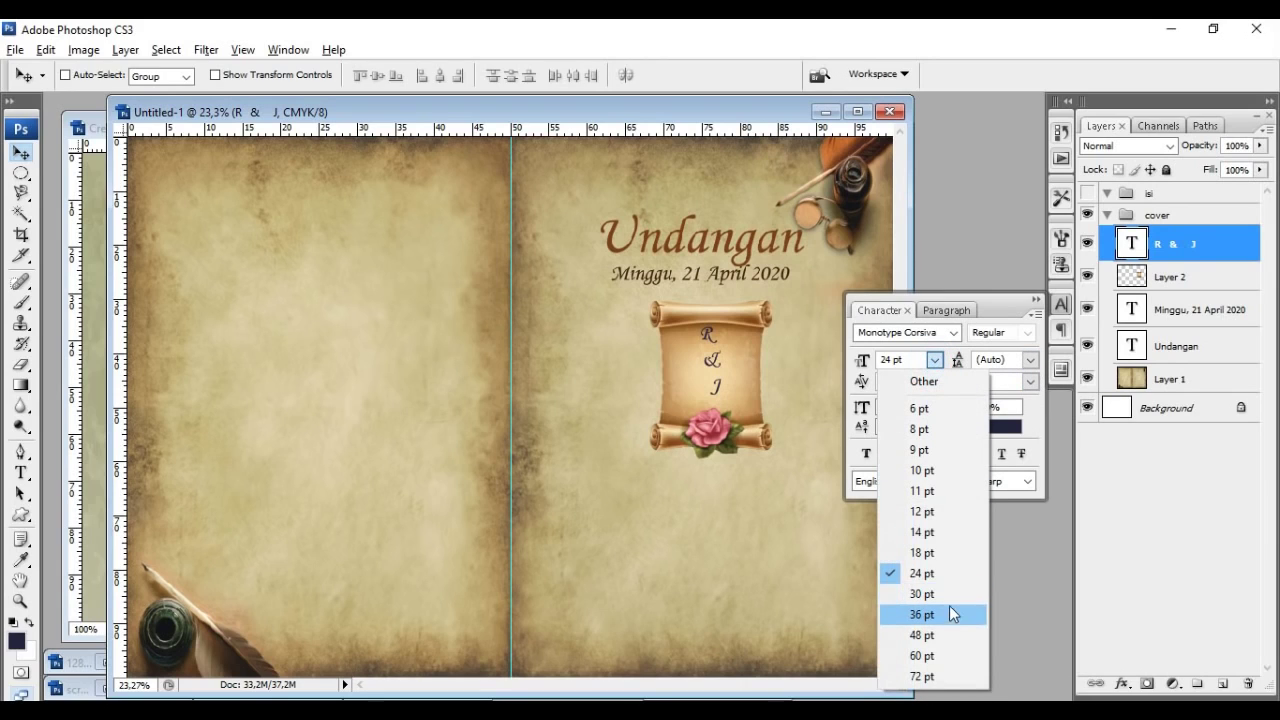
pyautogui.click(948, 609)
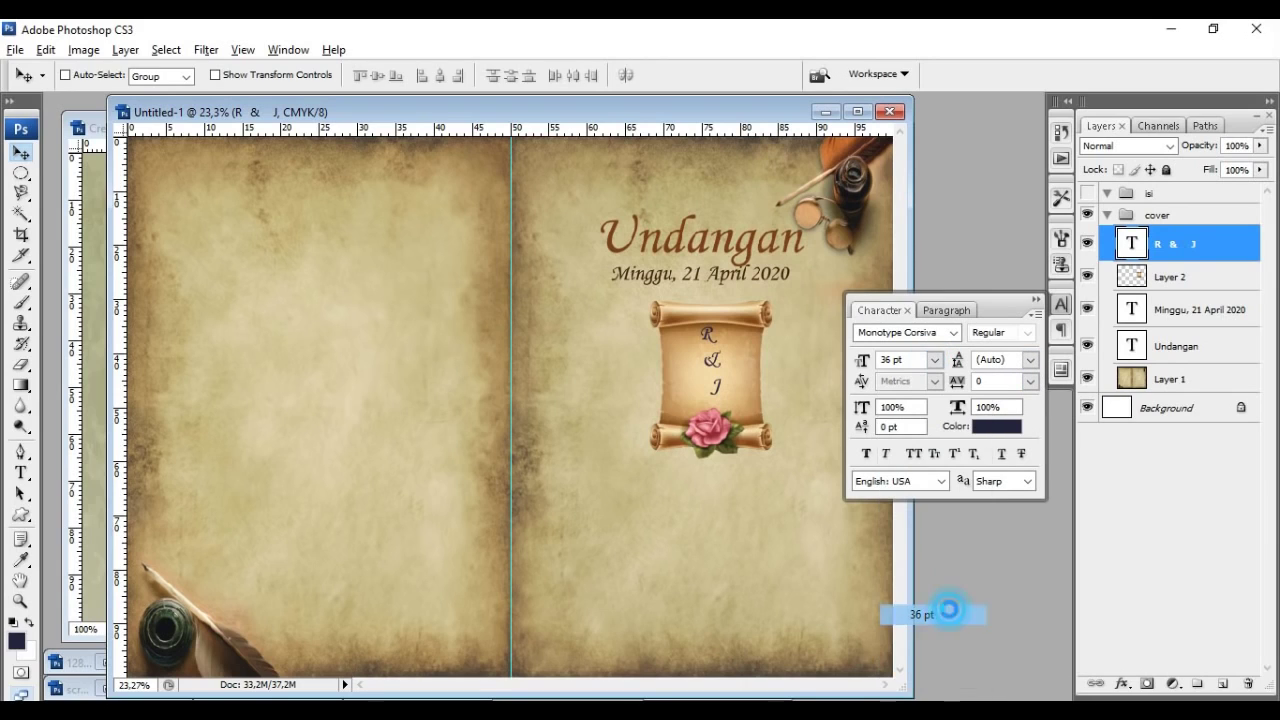
pyautogui.click(1032, 360)
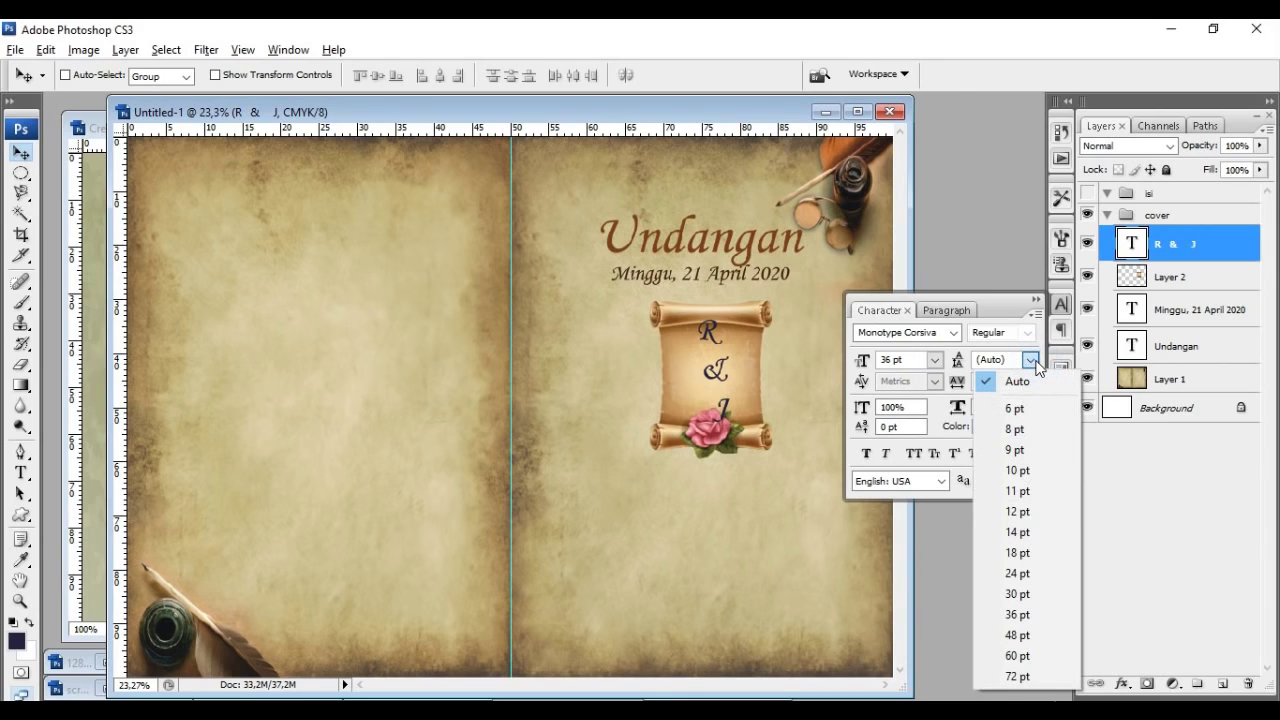
pyautogui.click(1038, 470)
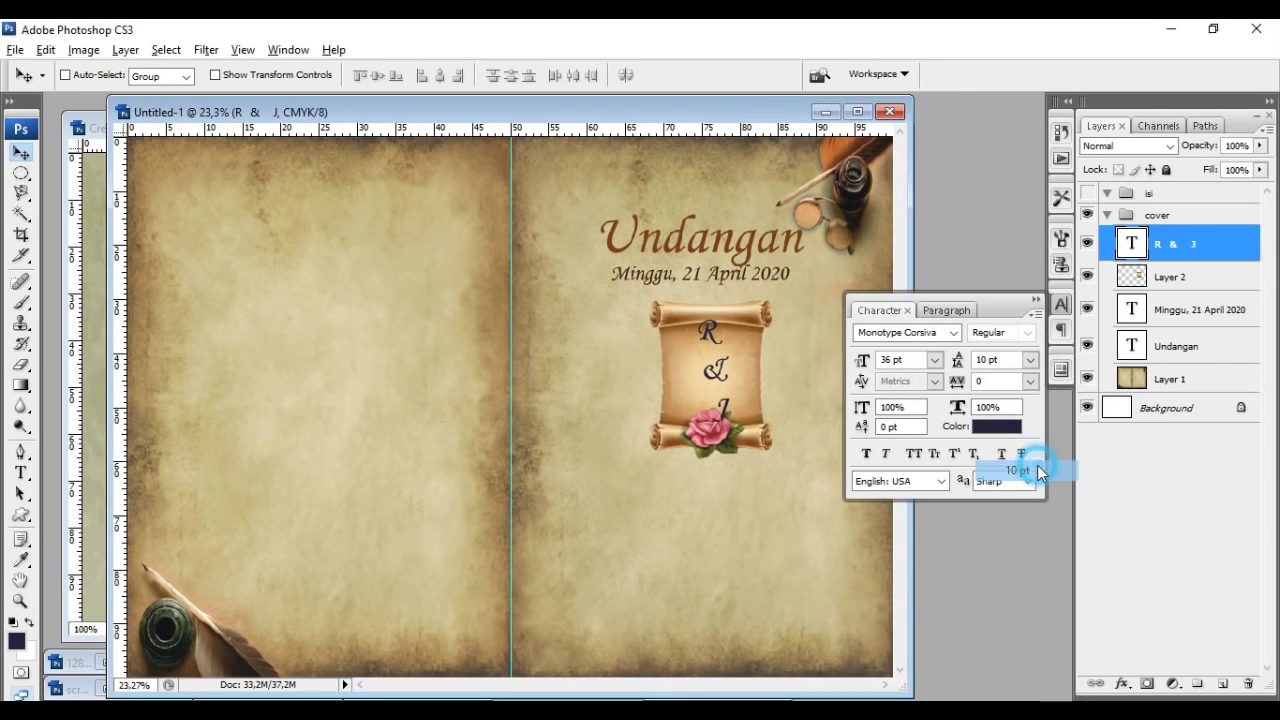
pyautogui.click(1030, 360)
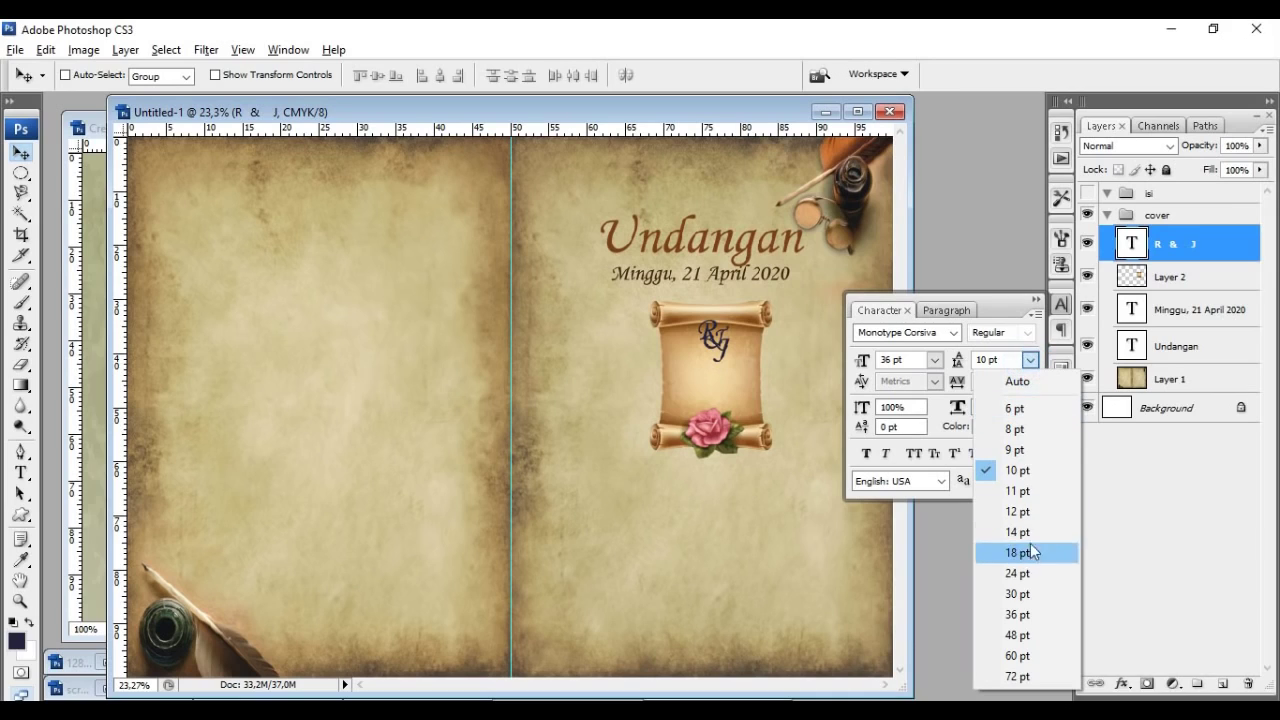
pyautogui.click(1030, 556)
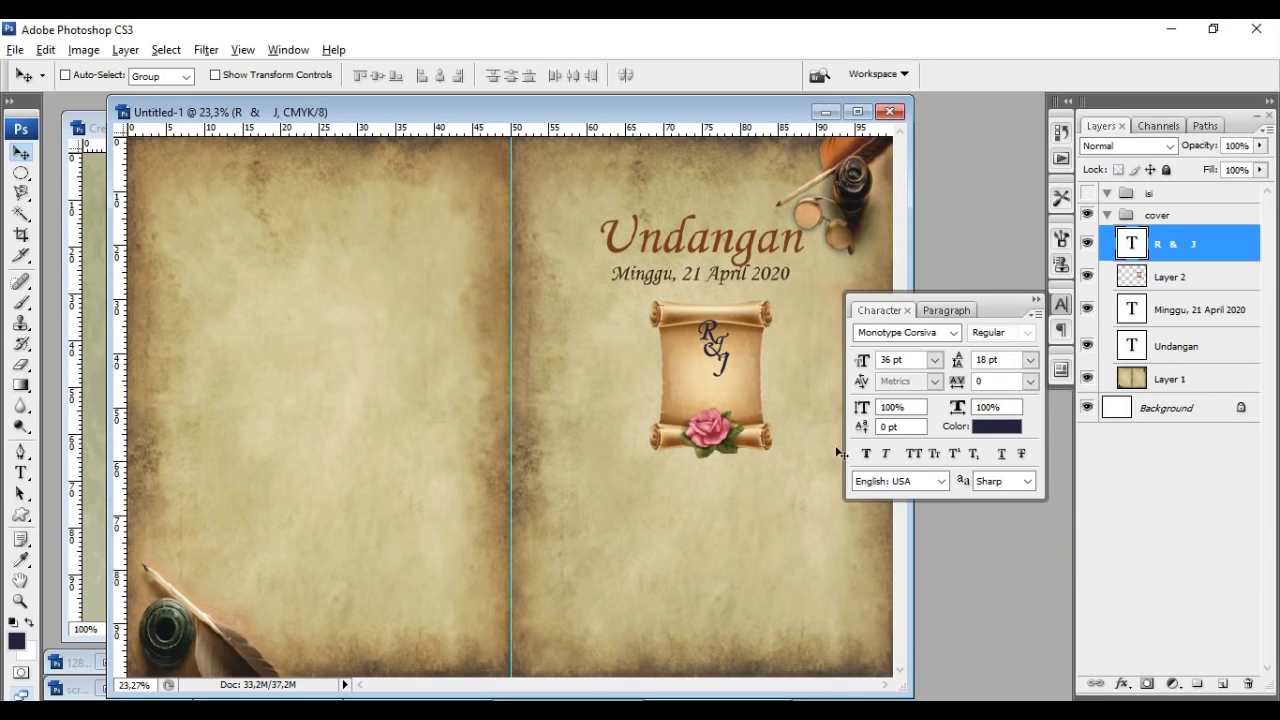
# Step: Reposition the R & J lettering on the scroll and set it to 48 pt with 24 pt leading
pyautogui.moveTo(726, 369); pyautogui.dragTo(712, 384)
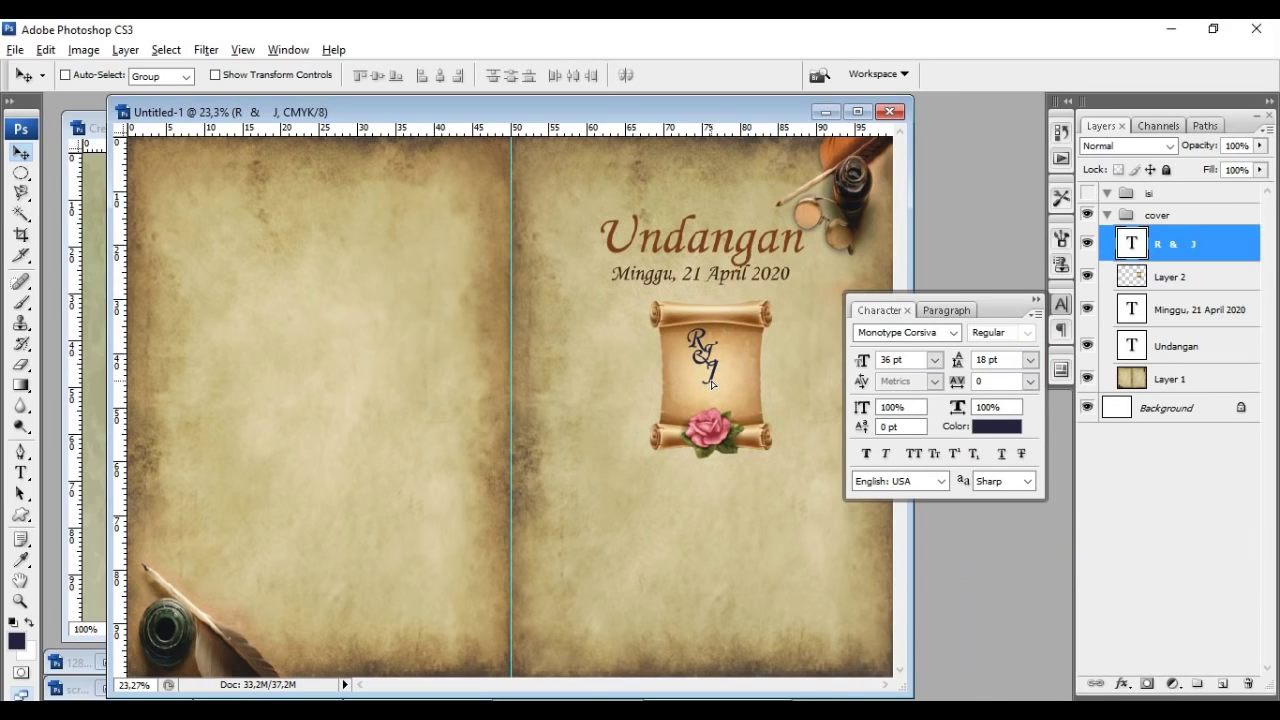
pyautogui.click(934, 360)
pyautogui.click(937, 639)
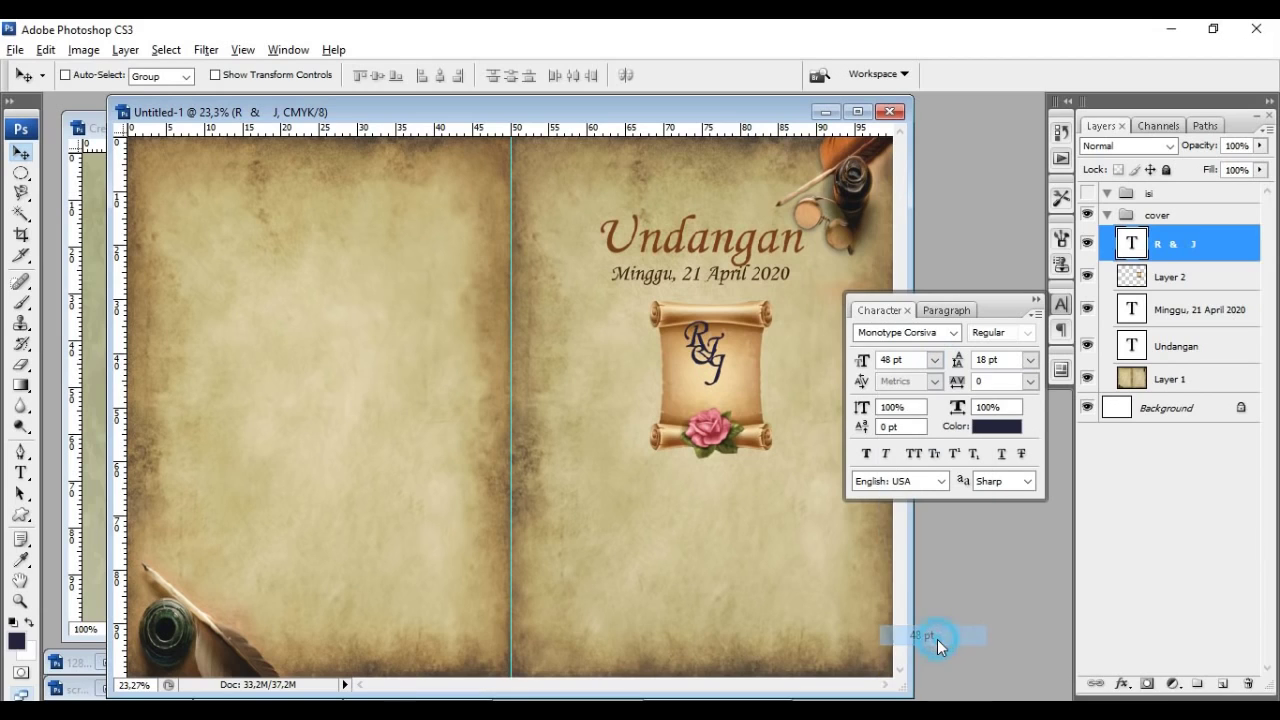
pyautogui.click(1030, 360)
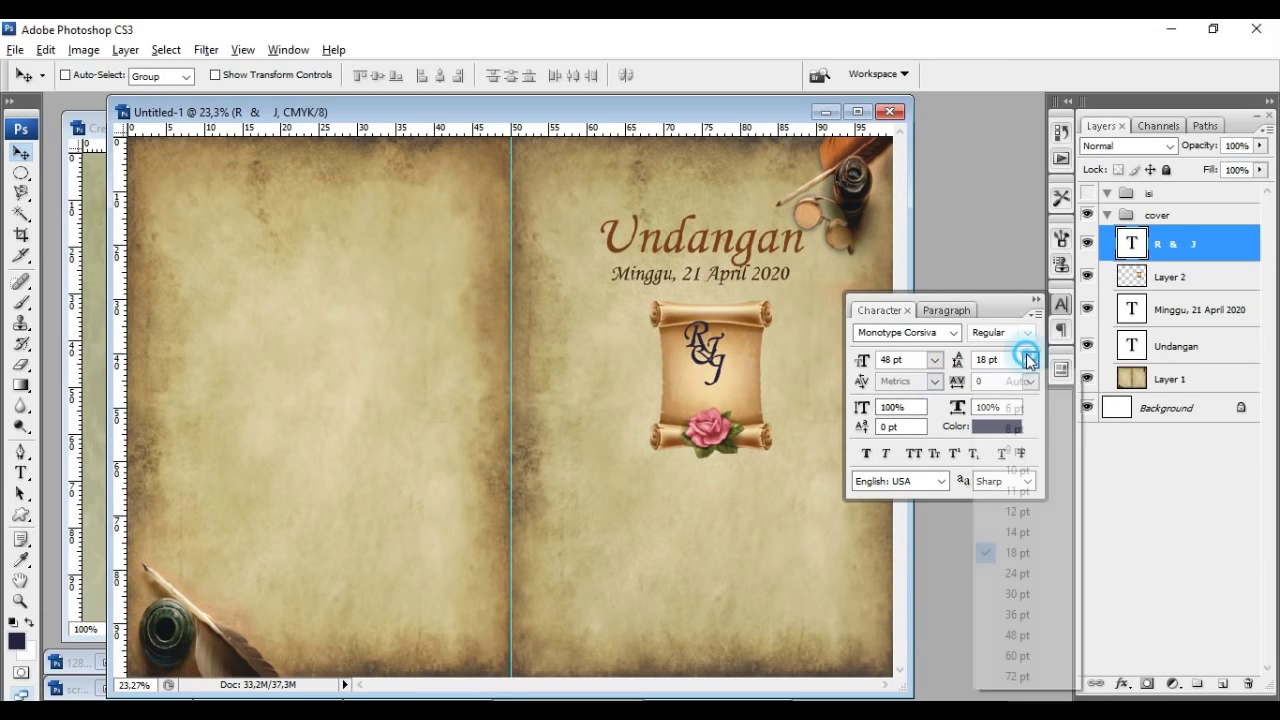
pyautogui.click(1047, 572)
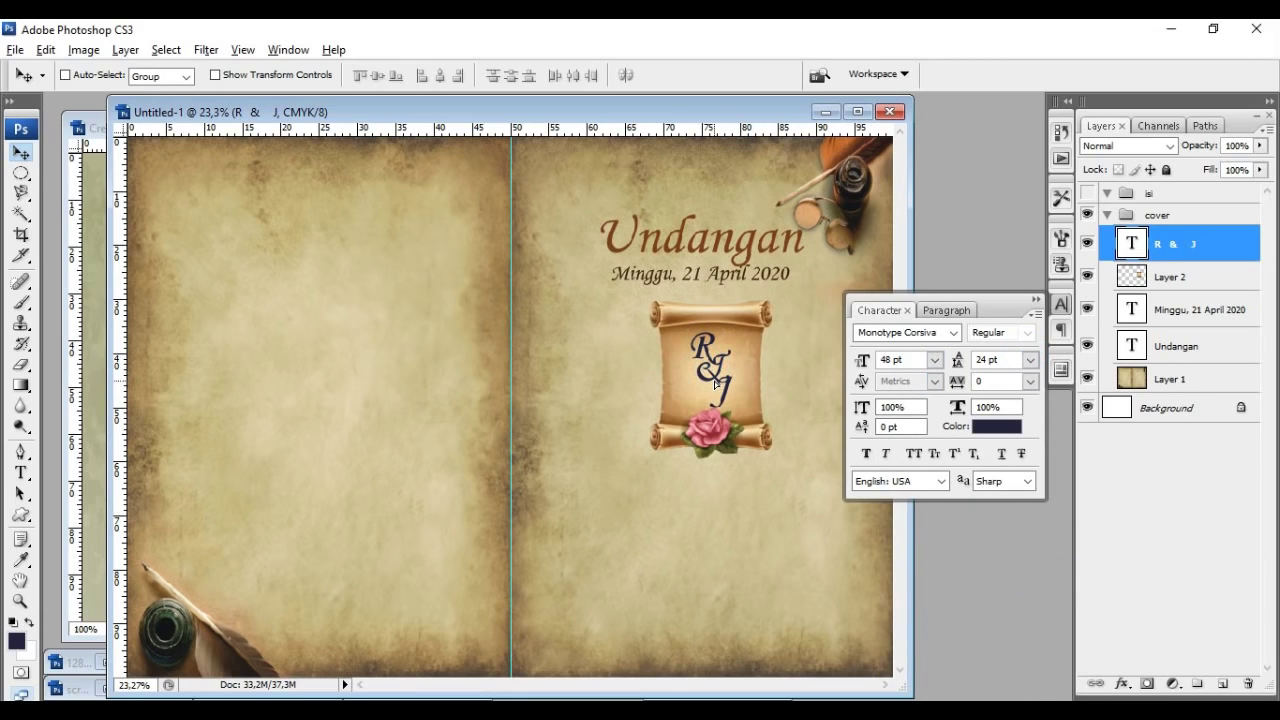
# Step: Change the R & J lettering's color to dark brown 2b1703 and collapse the Character panel
pyautogui.click(996, 426)
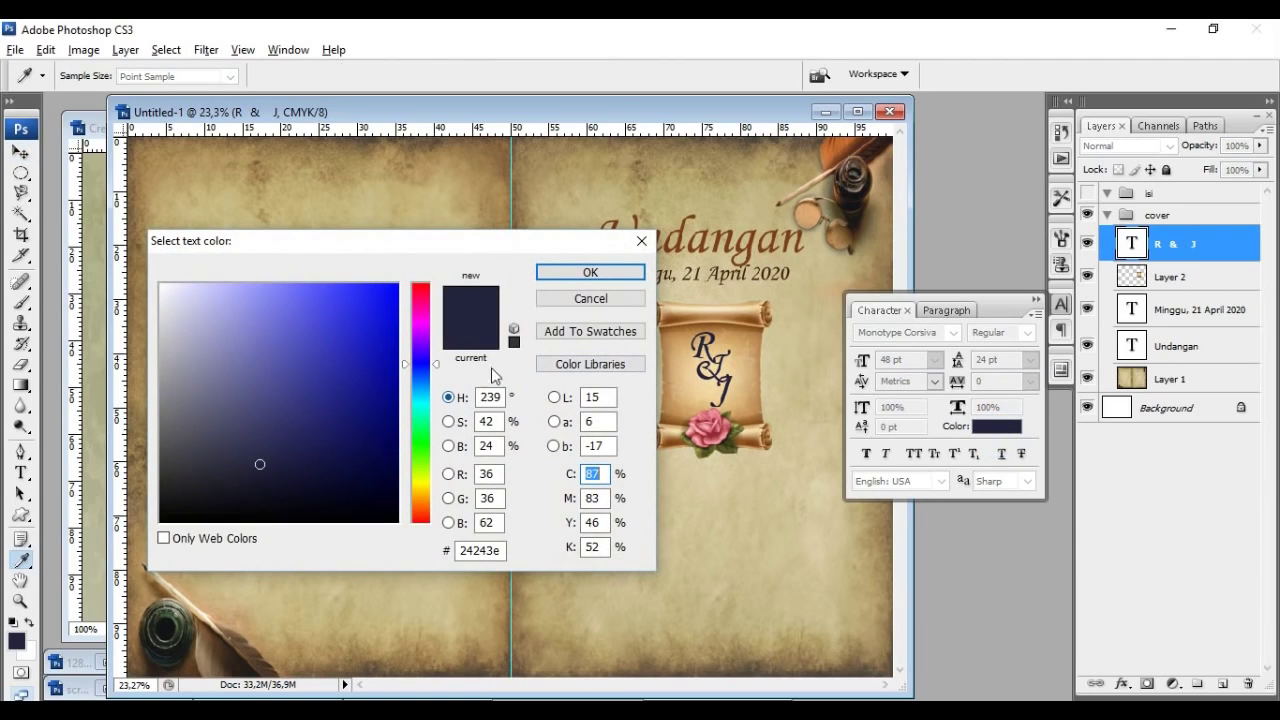
pyautogui.click(418, 502)
pyautogui.click(384, 482)
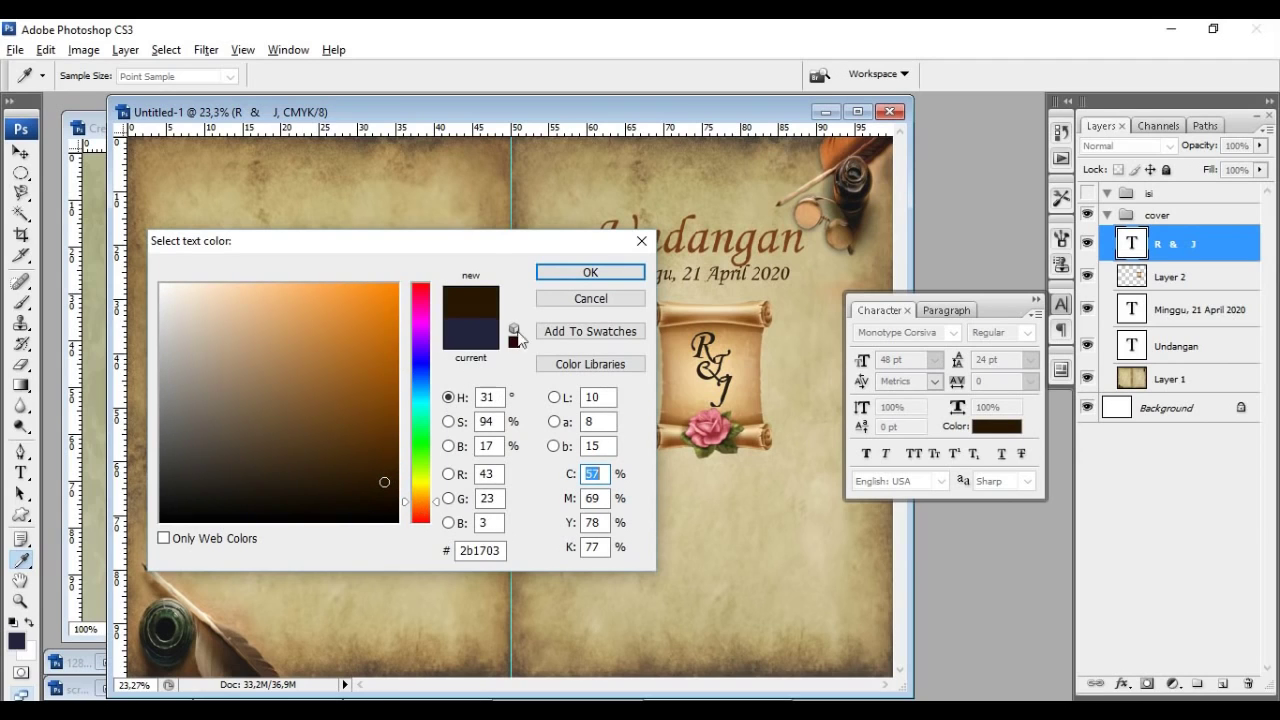
pyautogui.click(580, 272)
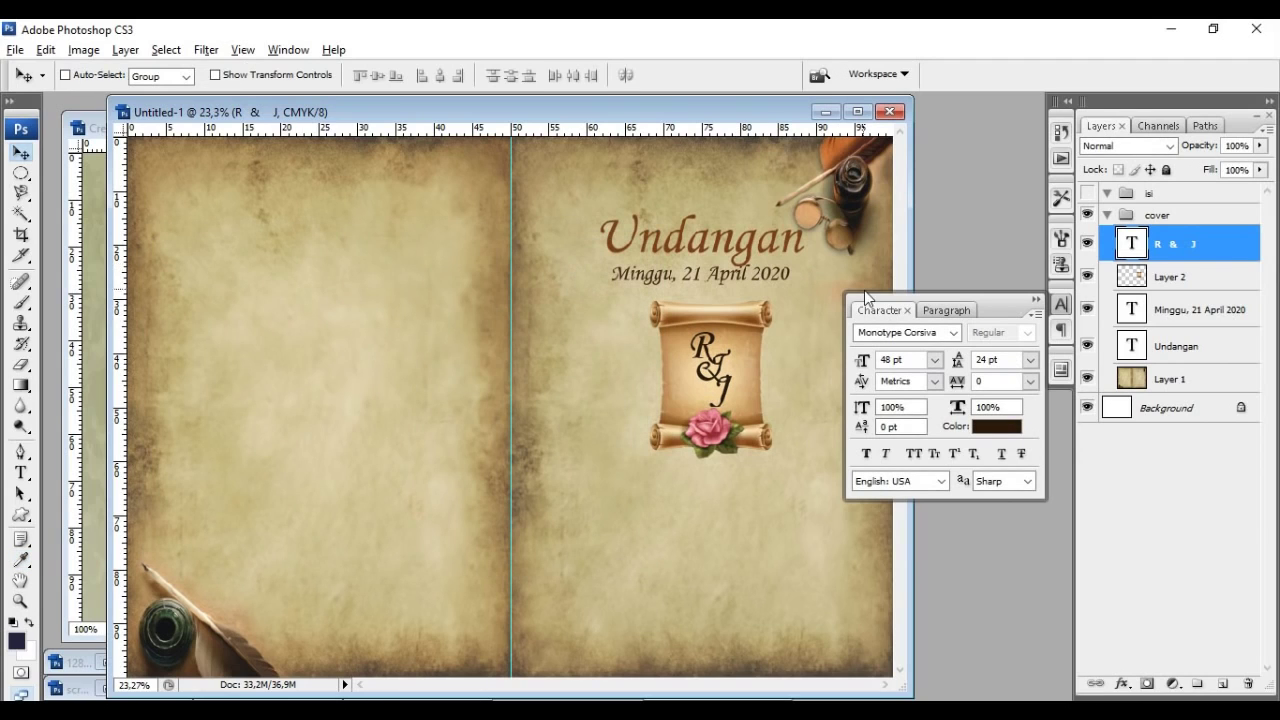
pyautogui.click(1036, 301)
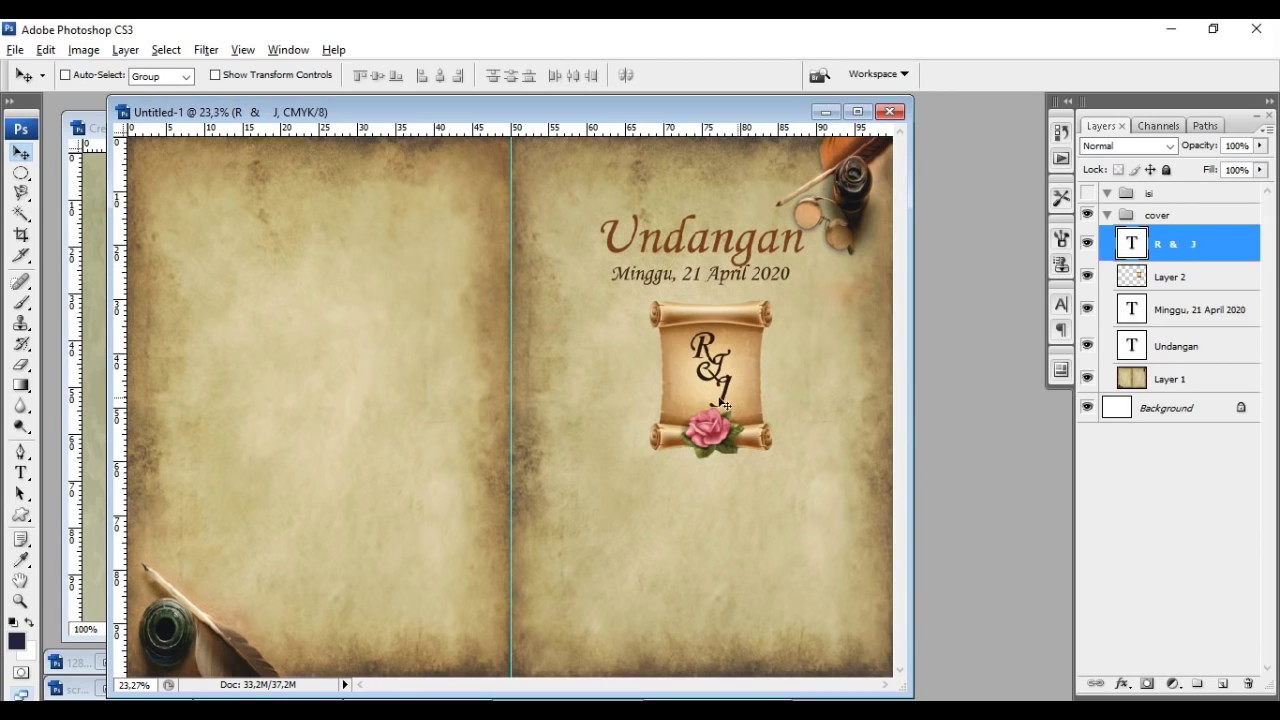
# Step: Check the cover.jpg reference and copy the scroll-paper-wooden-handles image onto the left page of the invitation
pyautogui.moveTo(529, 710)
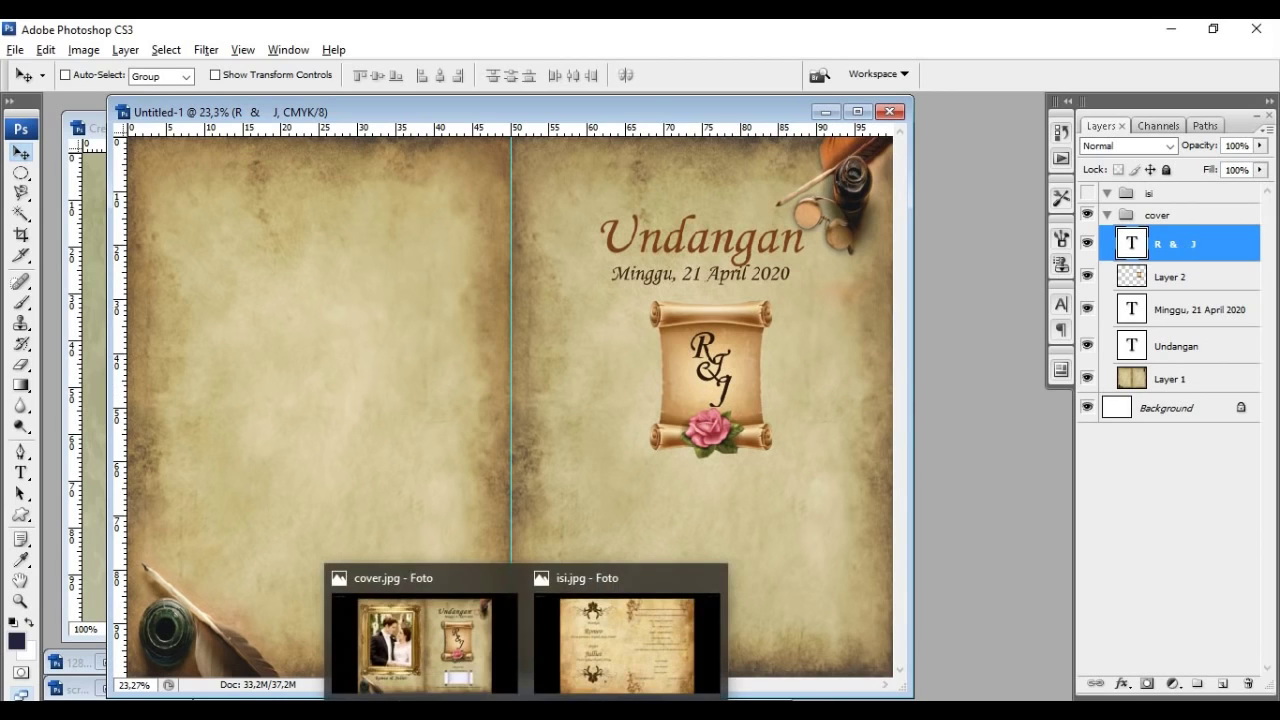
pyautogui.click(467, 653)
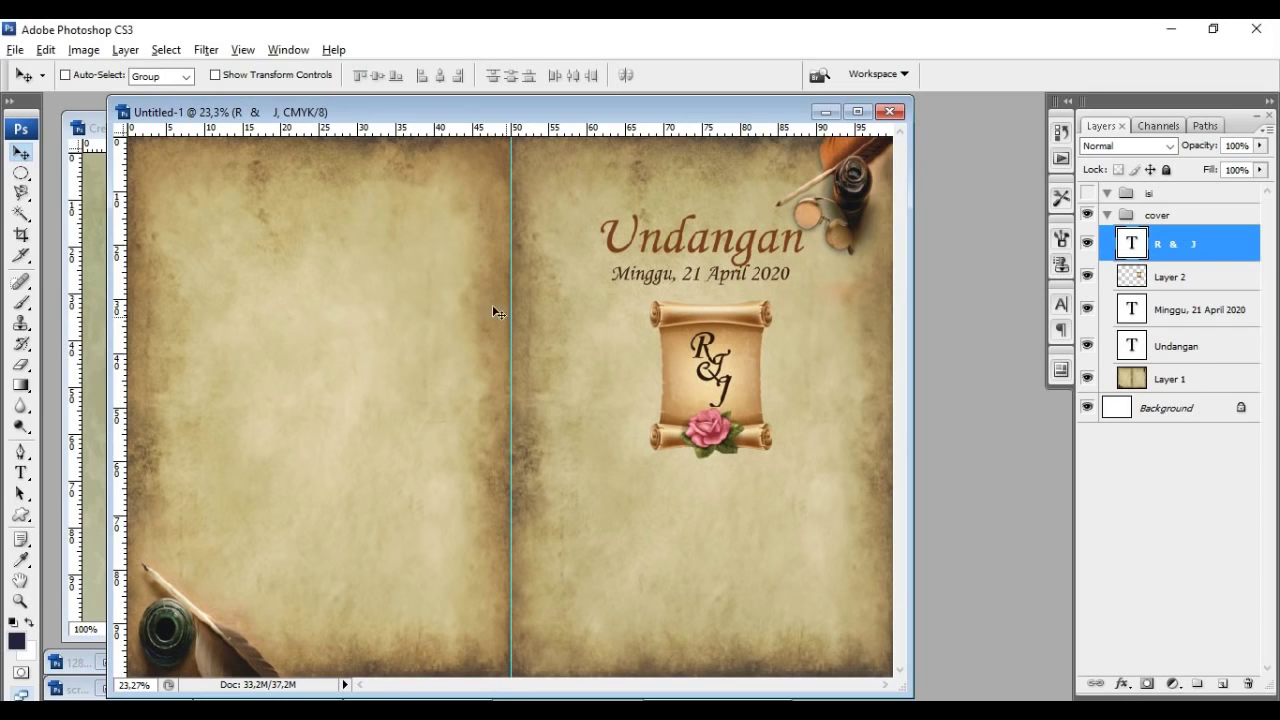
pyautogui.click(288, 50)
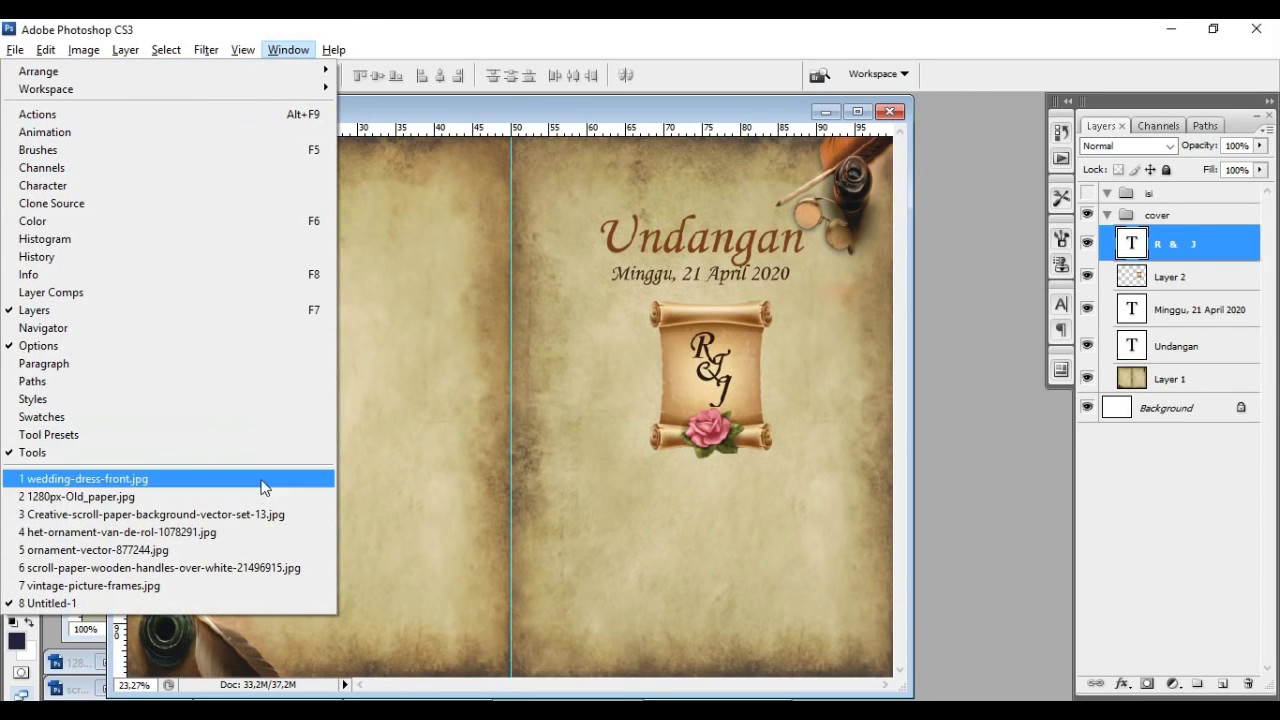
pyautogui.click(263, 567)
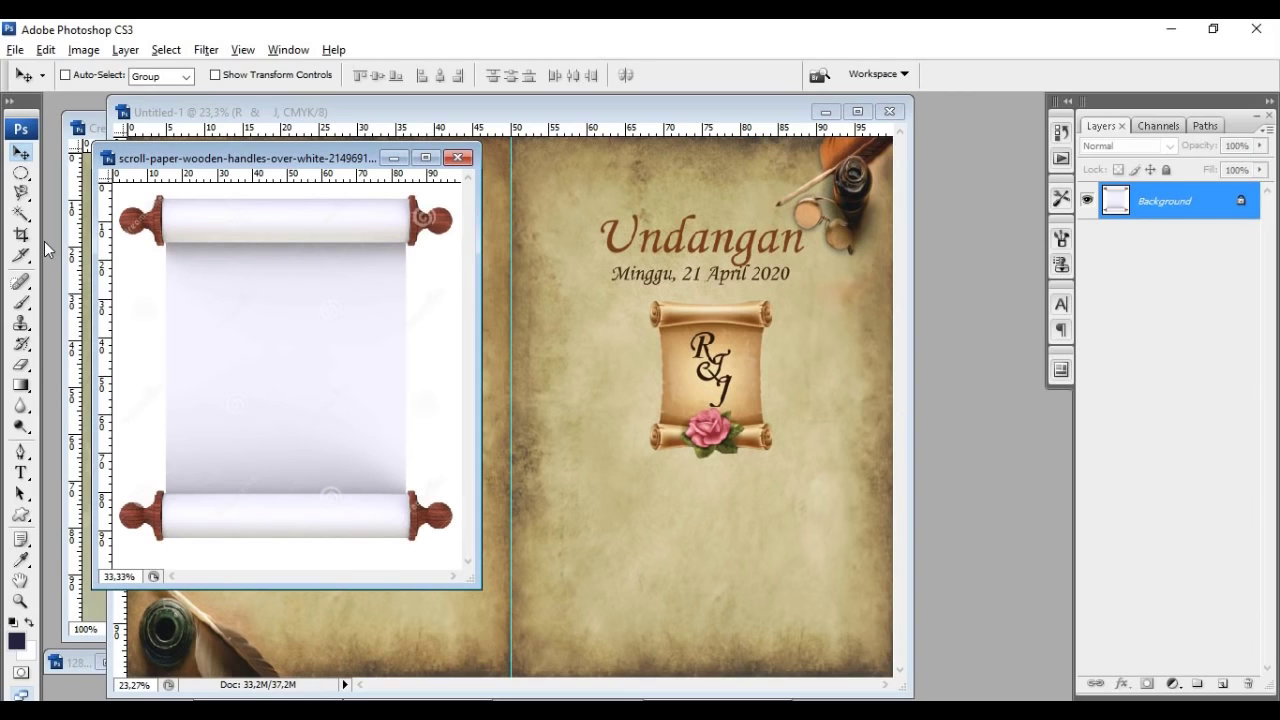
pyautogui.click(257, 364)
pyautogui.moveTo(625, 468); pyautogui.dragTo(310, 359)
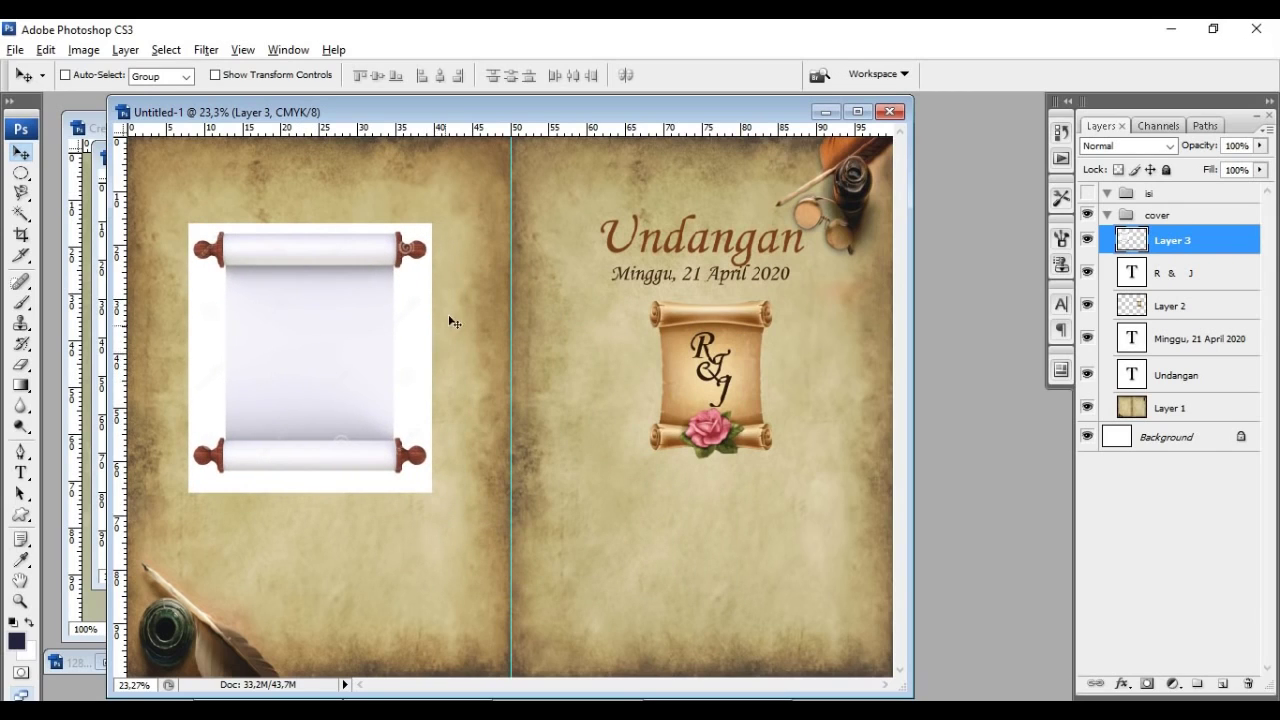
# Step: Select the white background around the wooden-handled scroll with the Magic Wand, trying tolerances of 64, 32 and 16
pyautogui.click(20, 216)
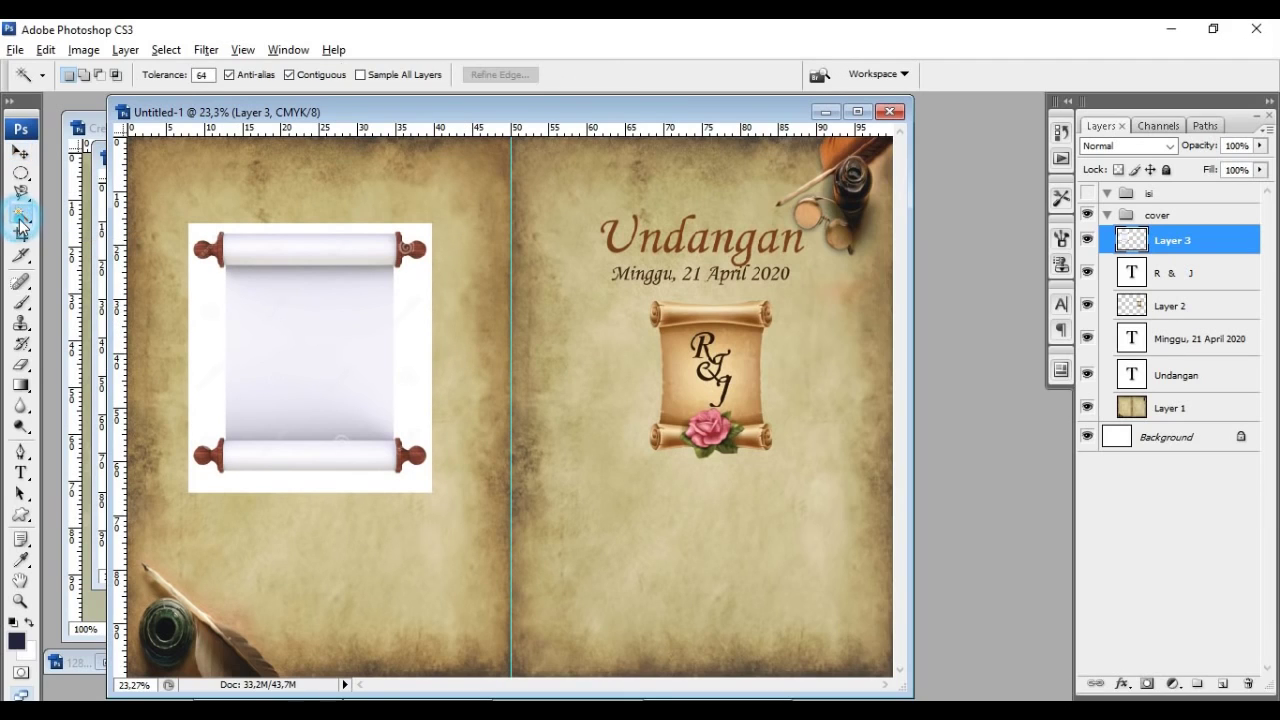
pyautogui.click(207, 354)
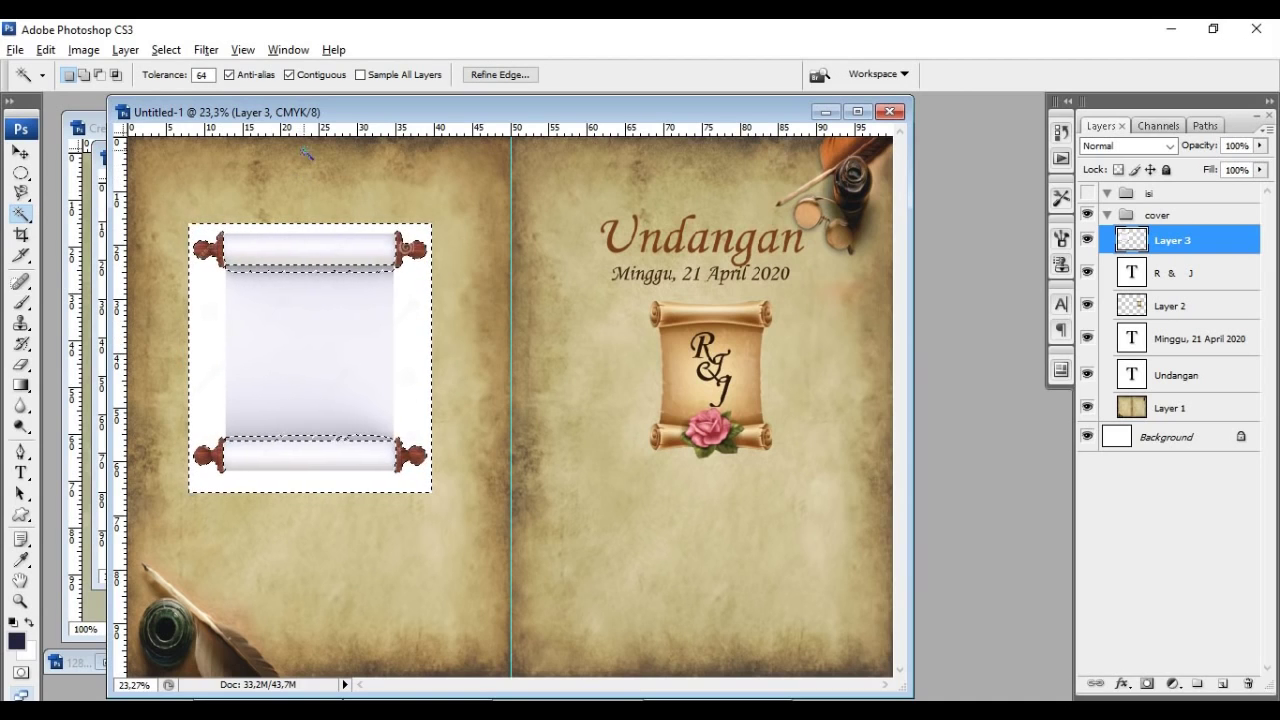
pyautogui.doubleClick(206, 74)
pyautogui.write('32')
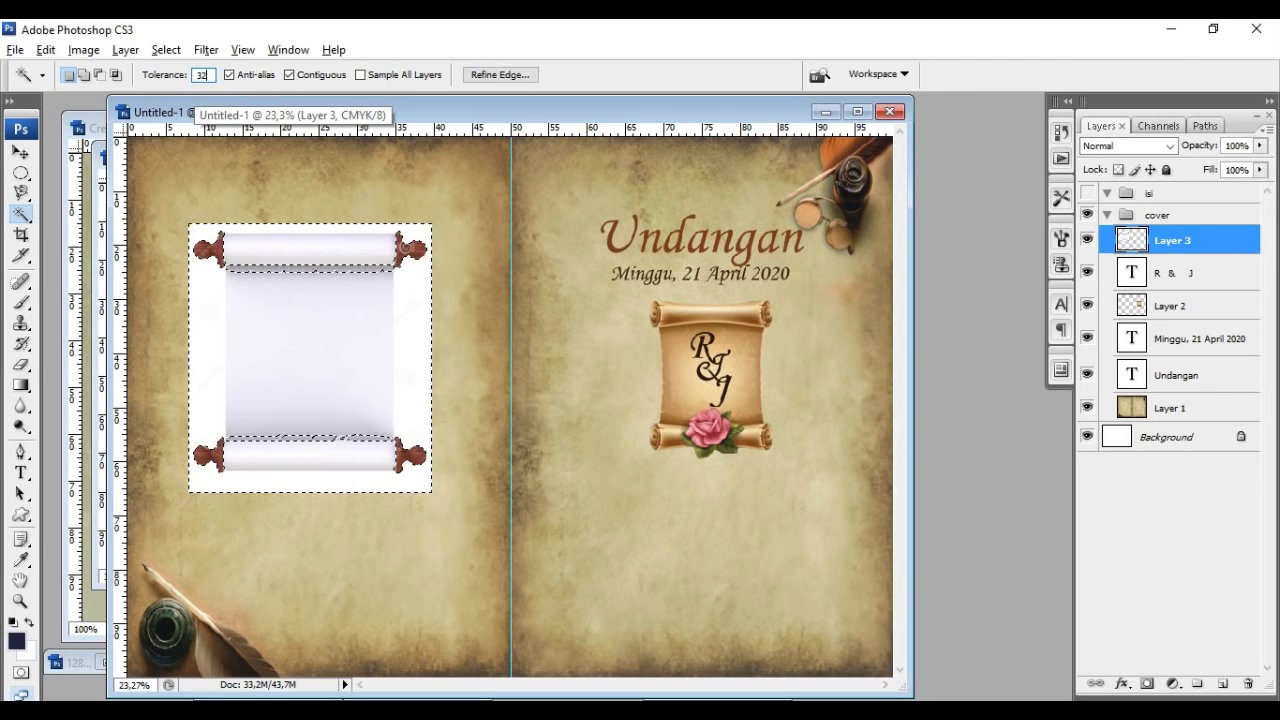
pyautogui.click(211, 323)
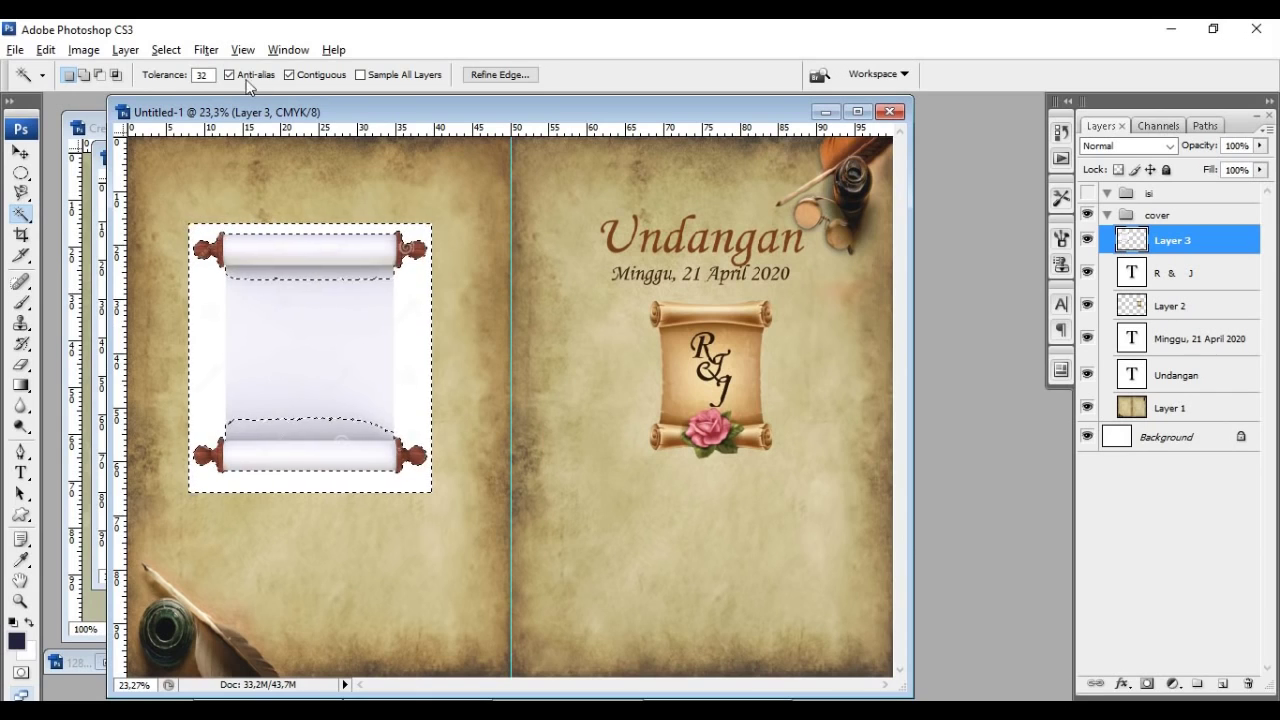
pyautogui.click(202, 74)
pyautogui.write('16')
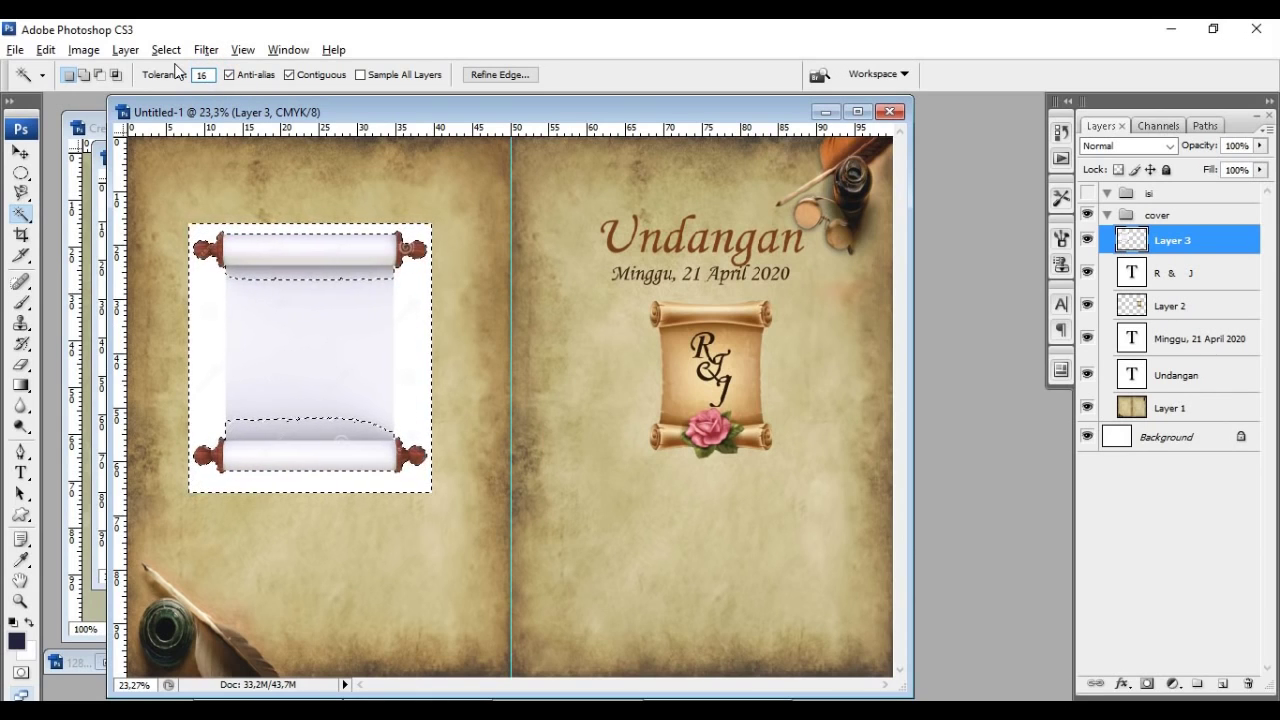
pyautogui.hotkey('ctrl', 'd')
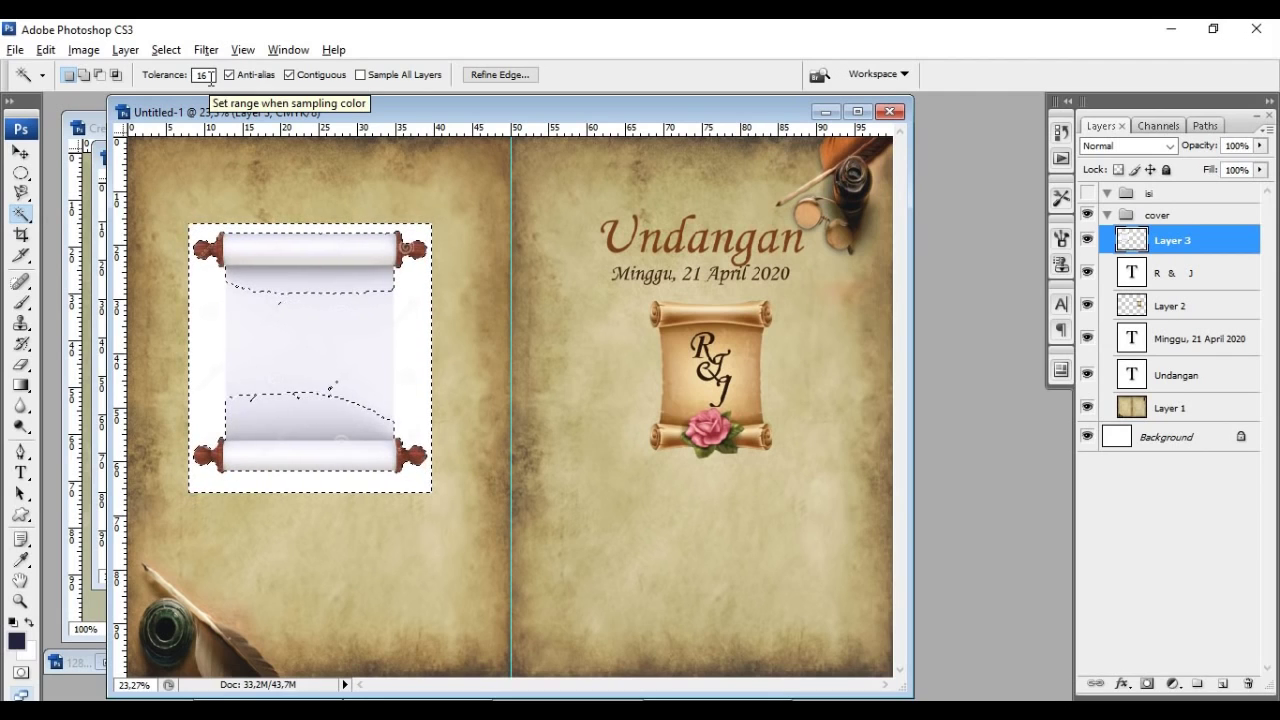
# Step: Subtract the scroll's inner paper area from the selection with the Rectangular Marquee, leaving only the surrounding white background
pyautogui.click(36, 174)
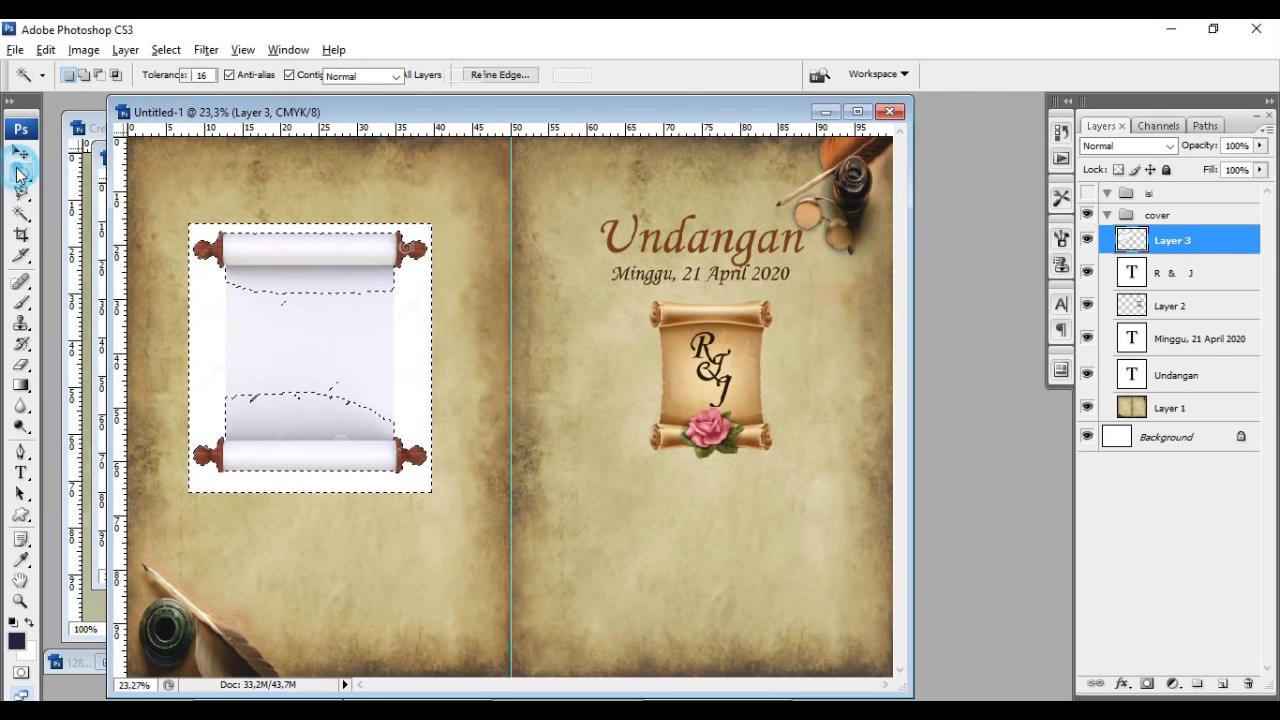
pyautogui.click(93, 176)
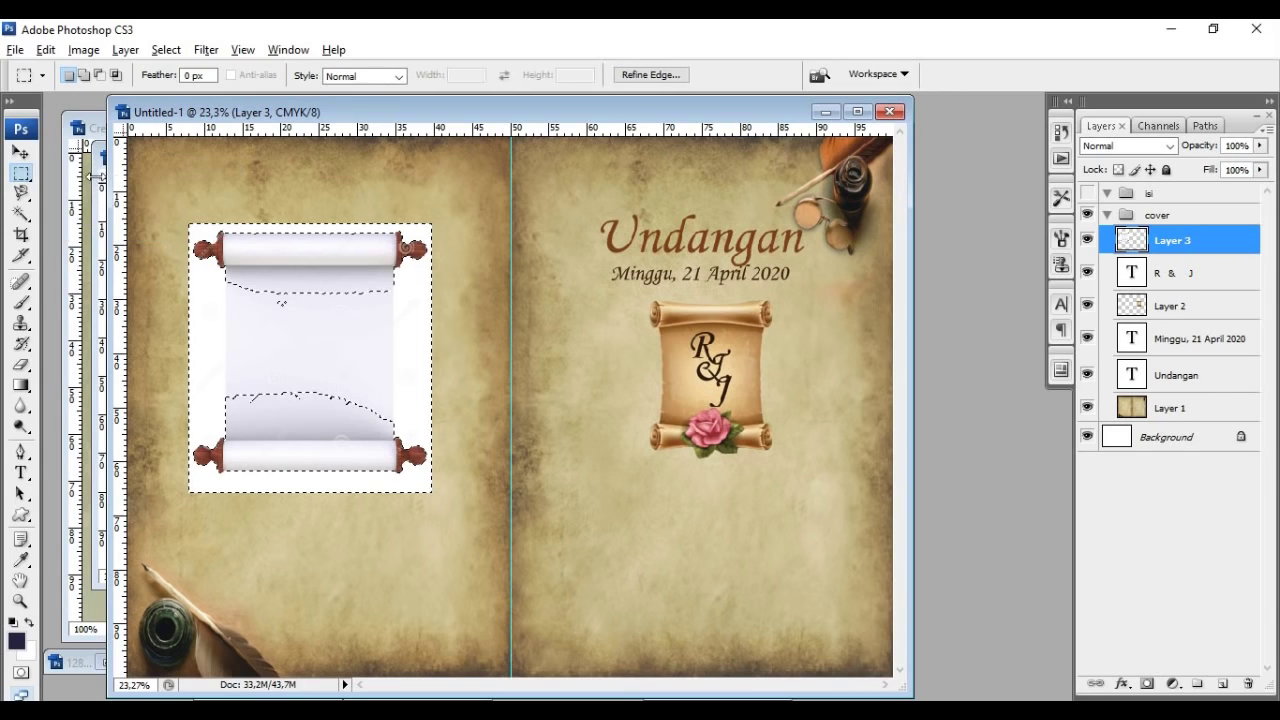
pyautogui.click(38, 175)
pyautogui.click(84, 176)
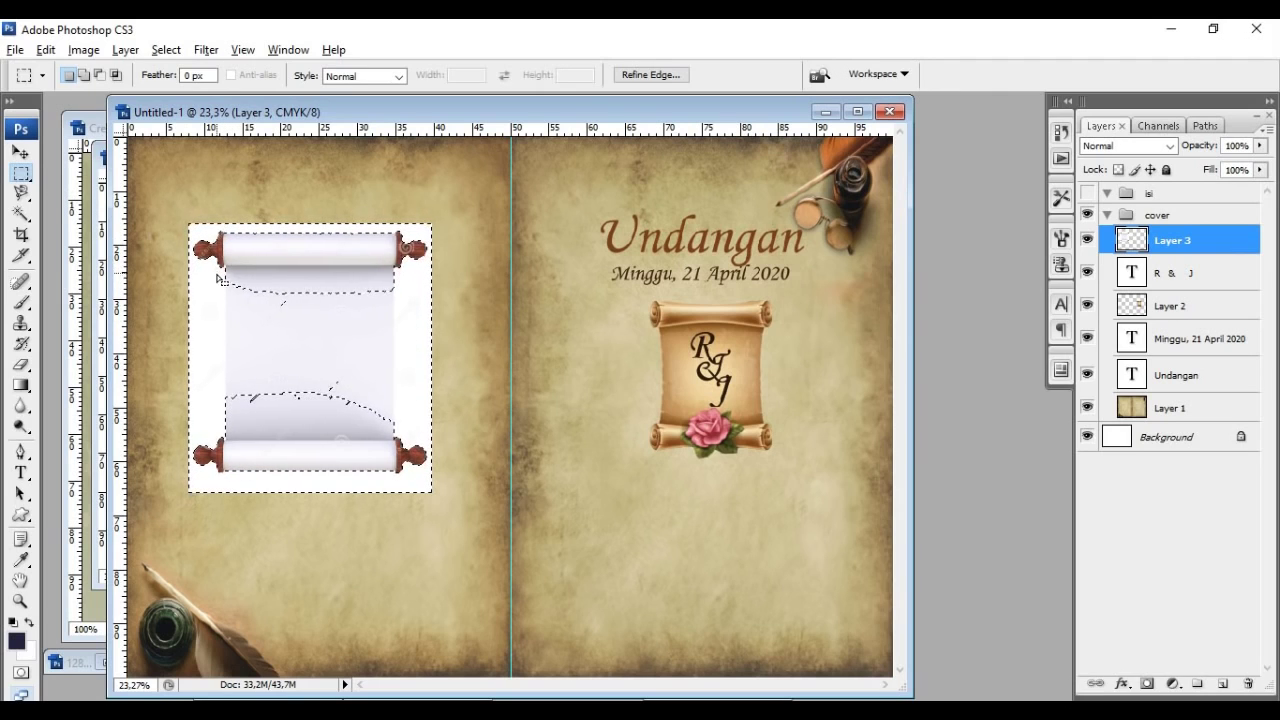
pyautogui.press('alt')
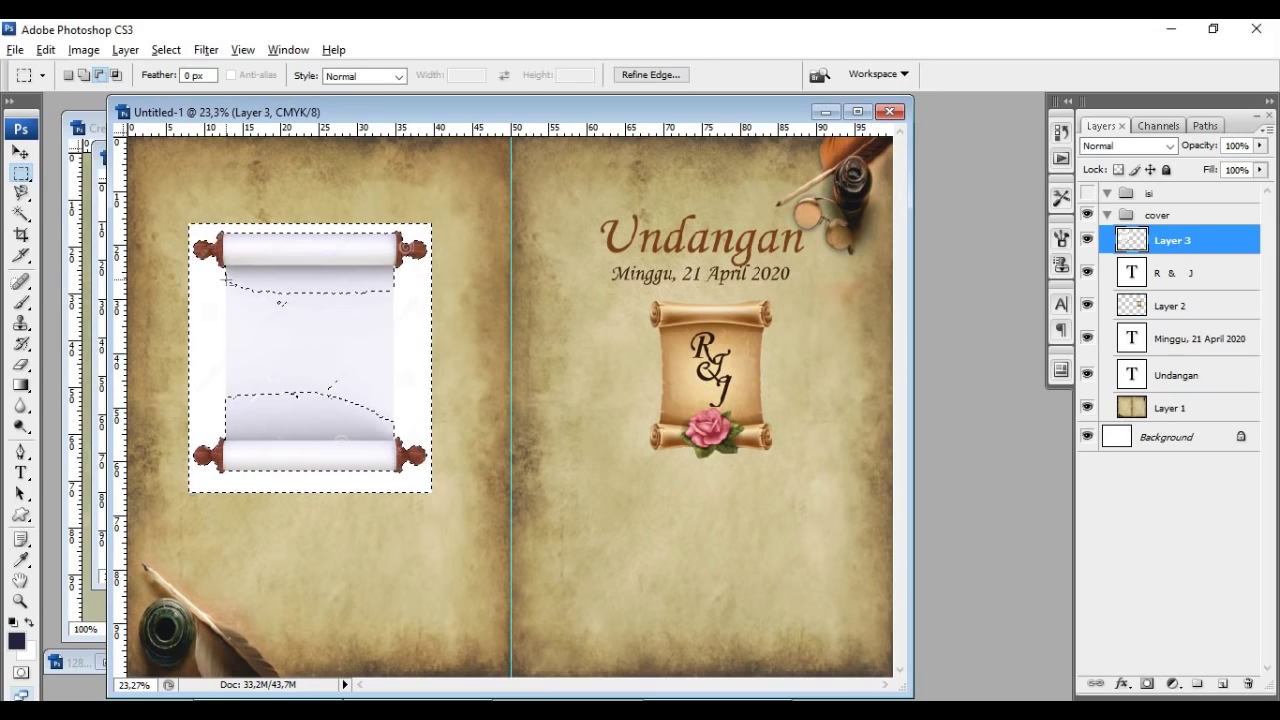
pyautogui.moveTo(318, 424); pyautogui.dragTo(394, 440)
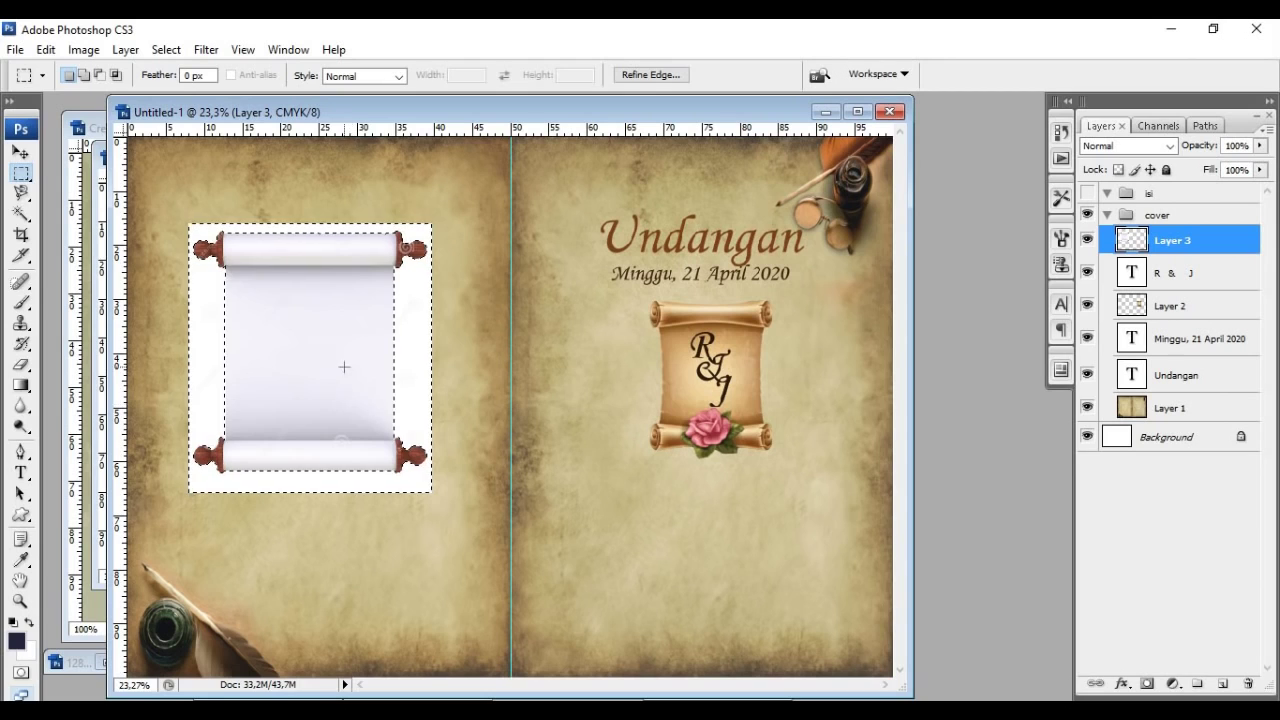
# Step: Delete the selected white background around the wooden-handled scroll and clear the selection
pyautogui.click(21, 151)
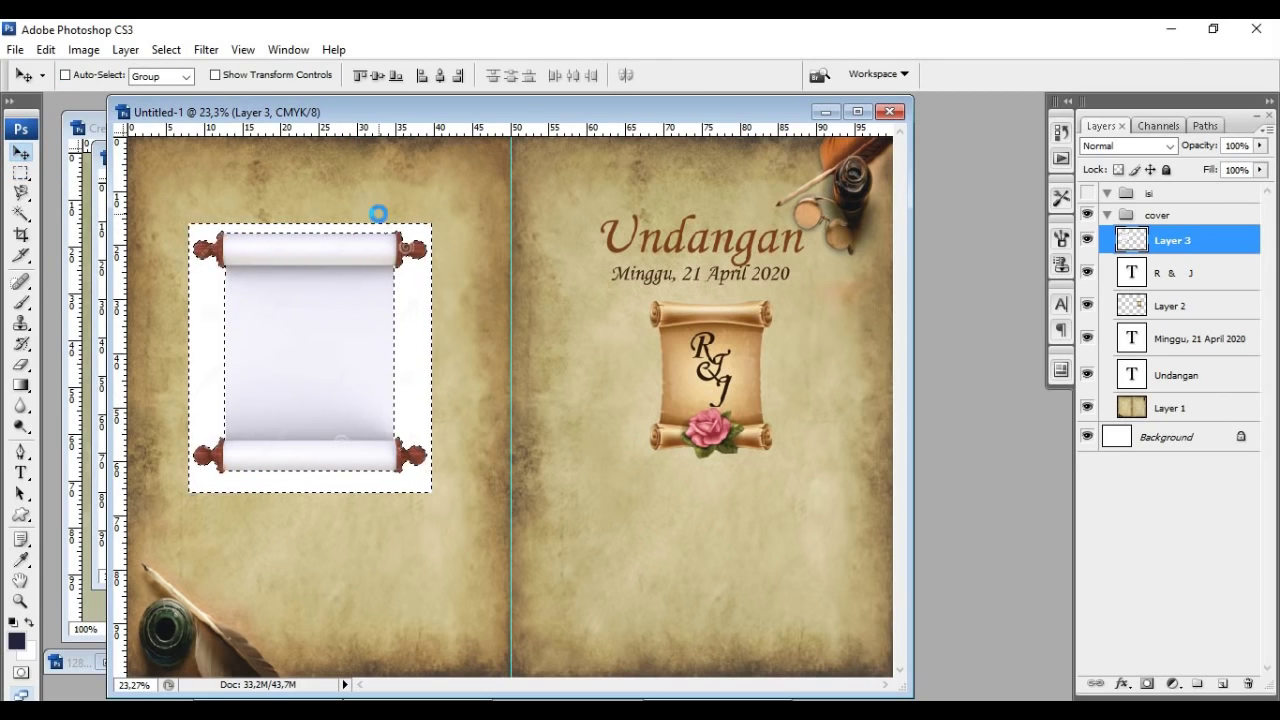
pyautogui.press('Delete')
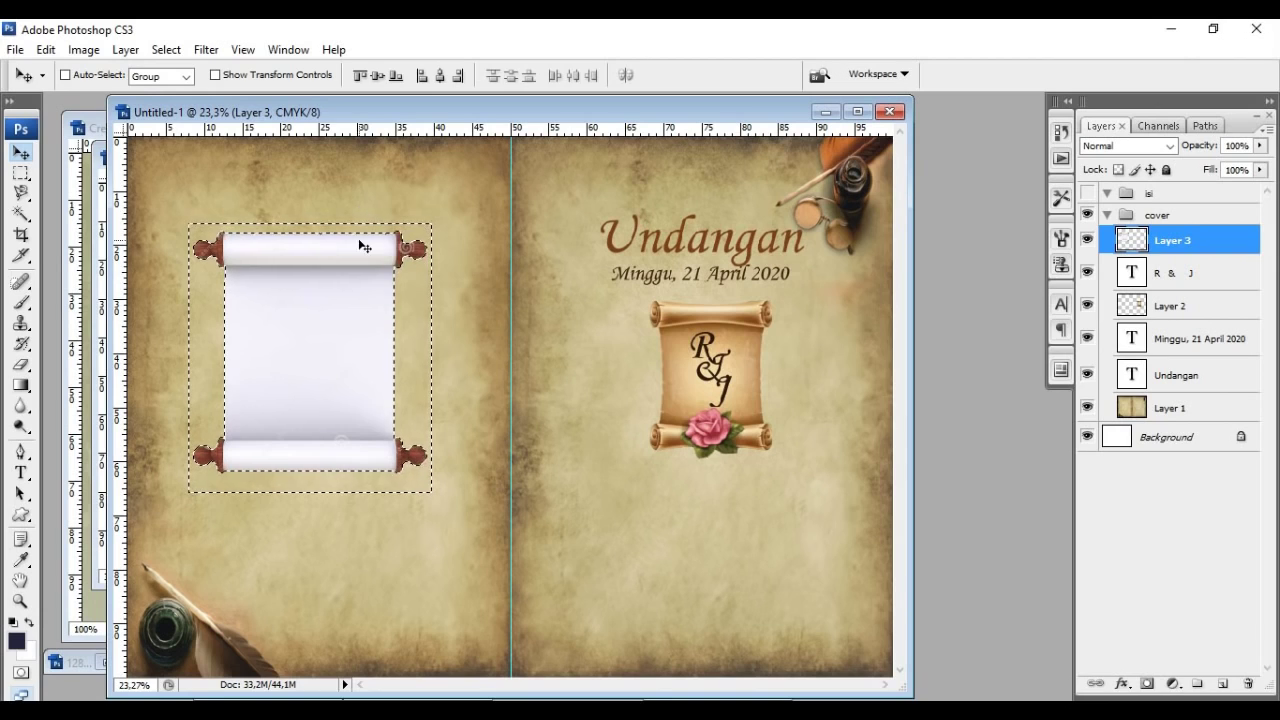
pyautogui.click(166, 49)
pyautogui.click(155, 88)
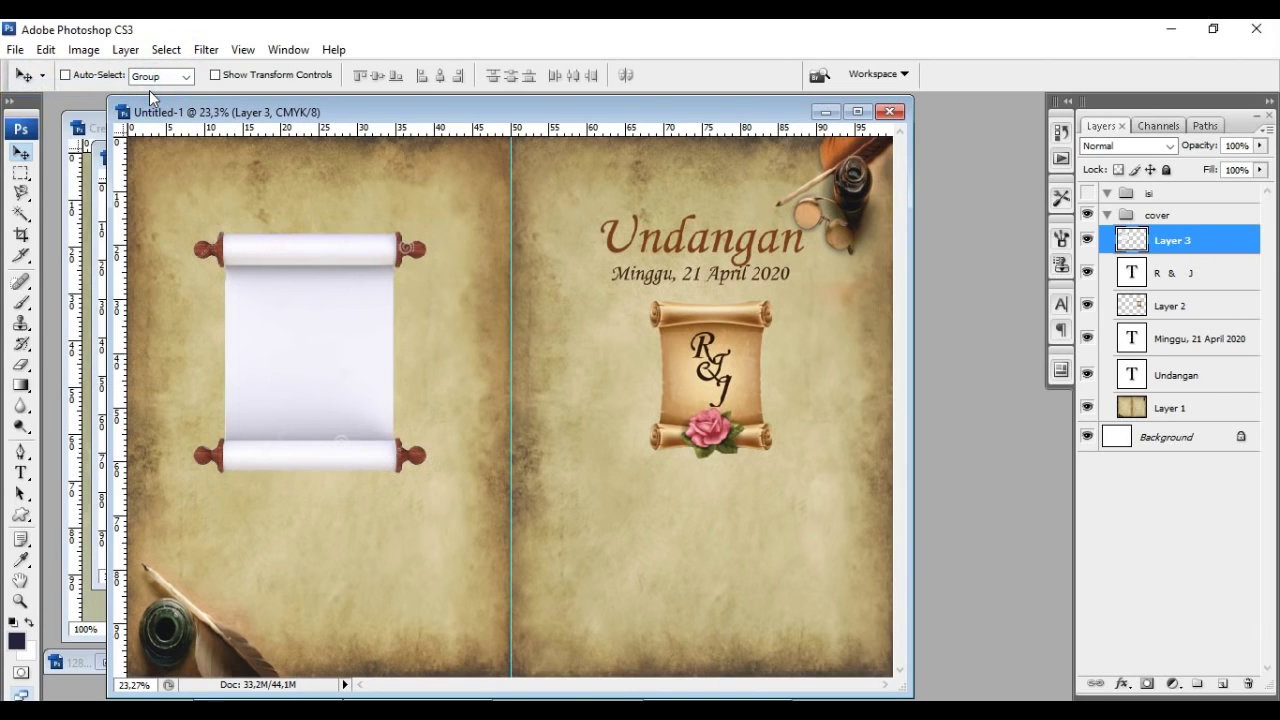
# Step: Rotate the wooden-handled scroll 90° and move it to the lower part of the right page
pyautogui.click(46, 49)
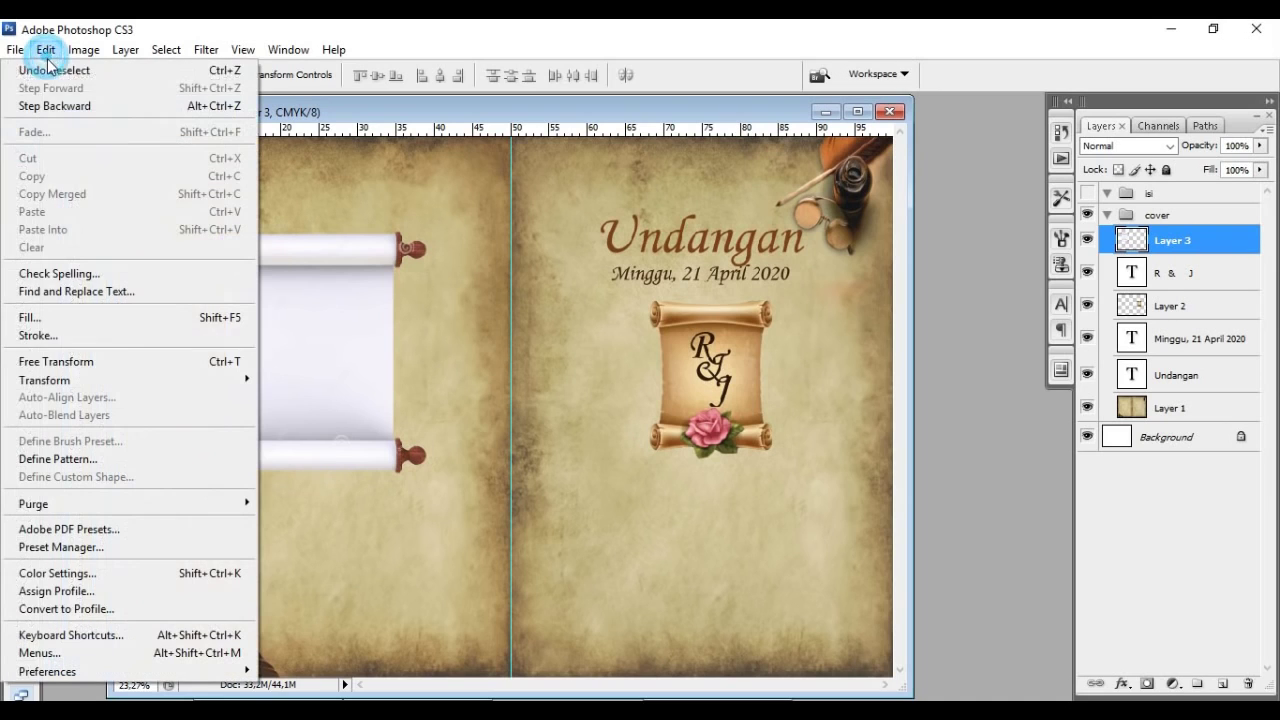
pyautogui.click(157, 372)
pyautogui.moveTo(486, 251); pyautogui.dragTo(423, 534)
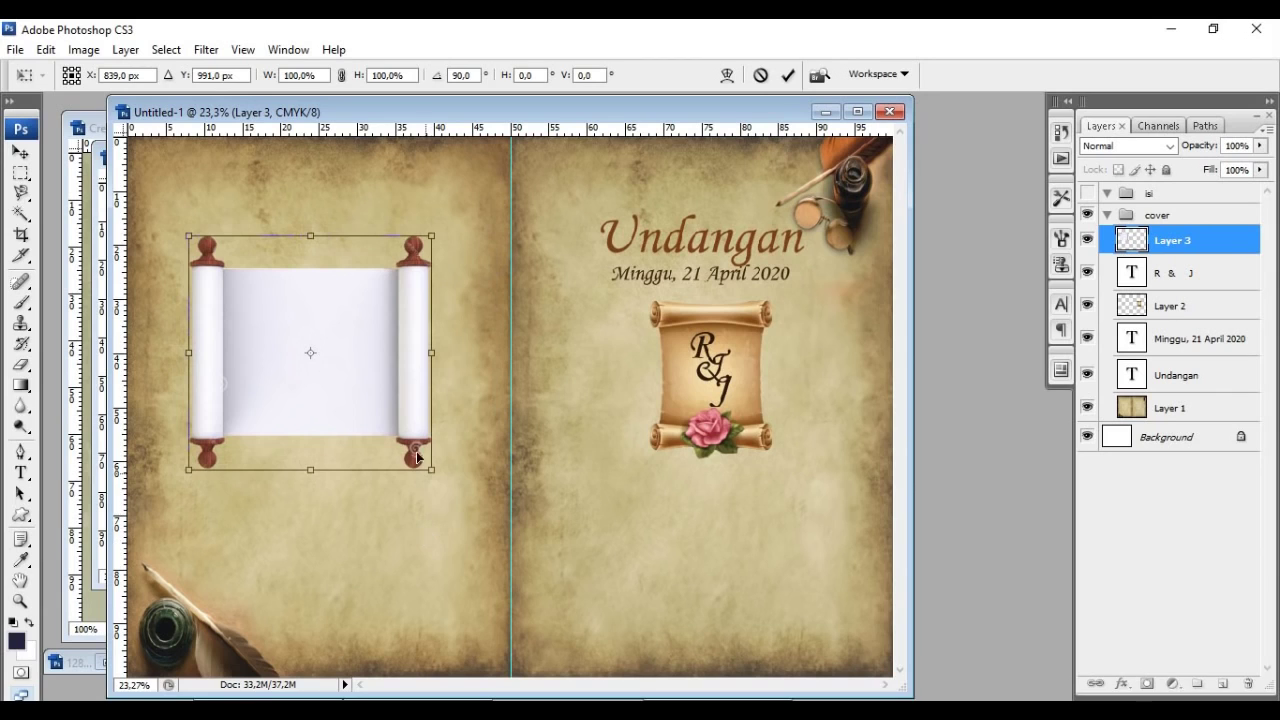
pyautogui.moveTo(362, 373); pyautogui.dragTo(774, 566)
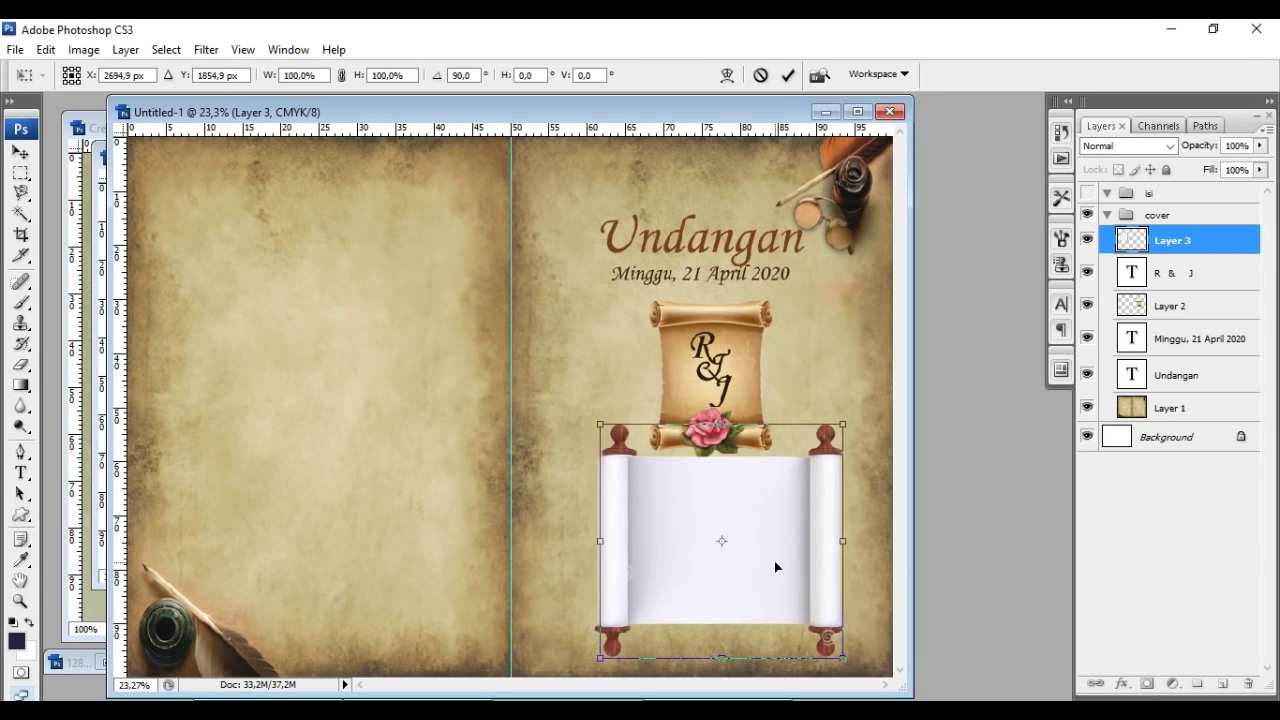
# Step: Scale the rotated scroll to about 49.9% width and 89.4% height, and place it below the rose scroll
pyautogui.moveTo(709, 421); pyautogui.dragTo(724, 543)
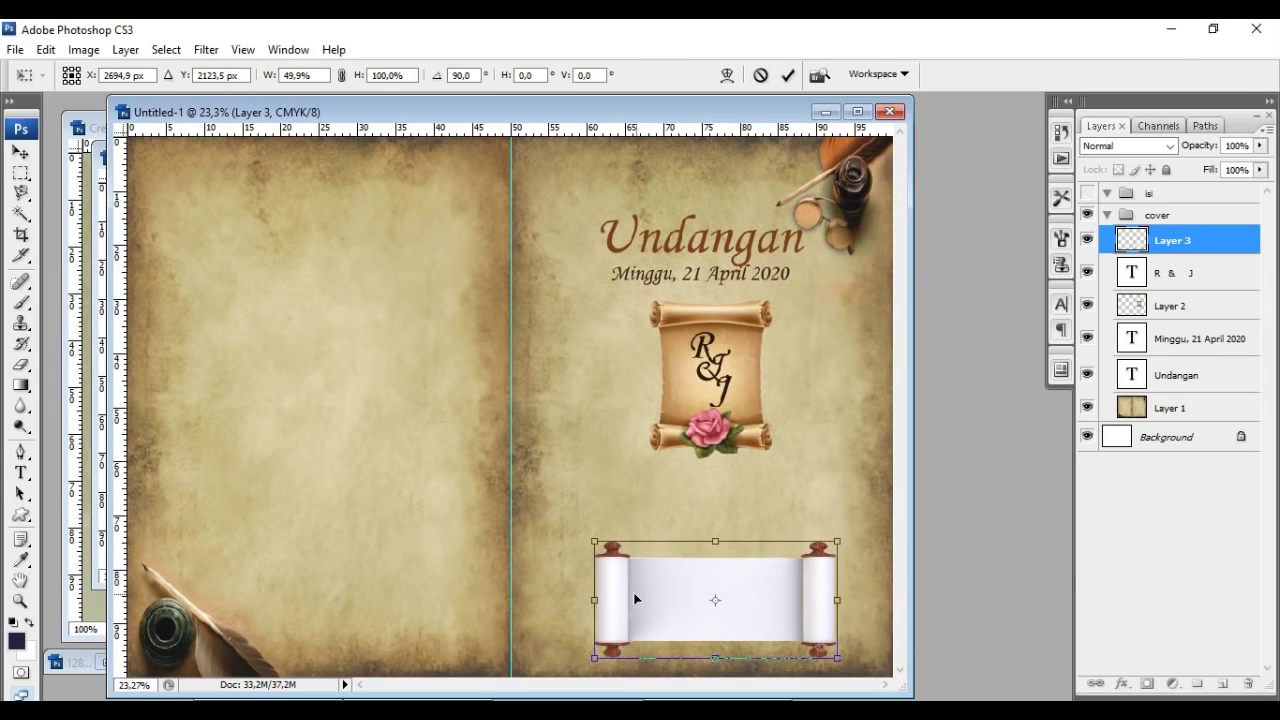
pyautogui.moveTo(595, 598); pyautogui.dragTo(613, 602)
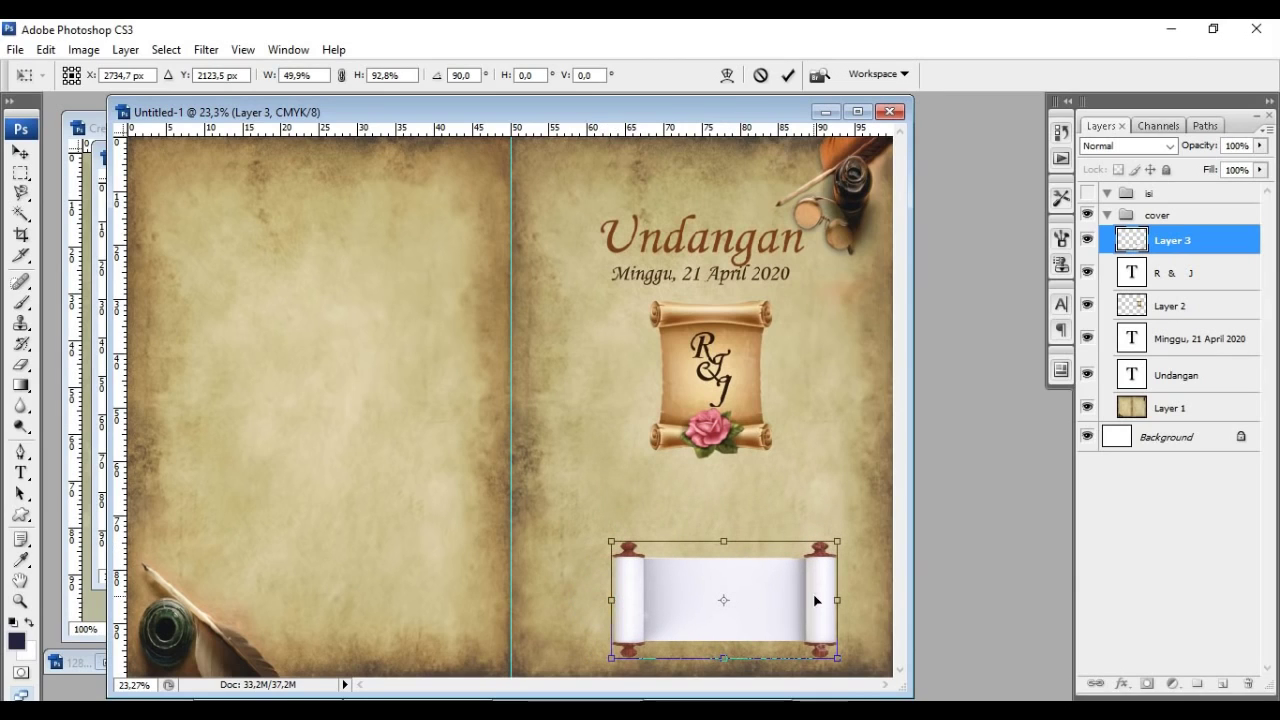
pyautogui.moveTo(840, 598); pyautogui.dragTo(788, 564)
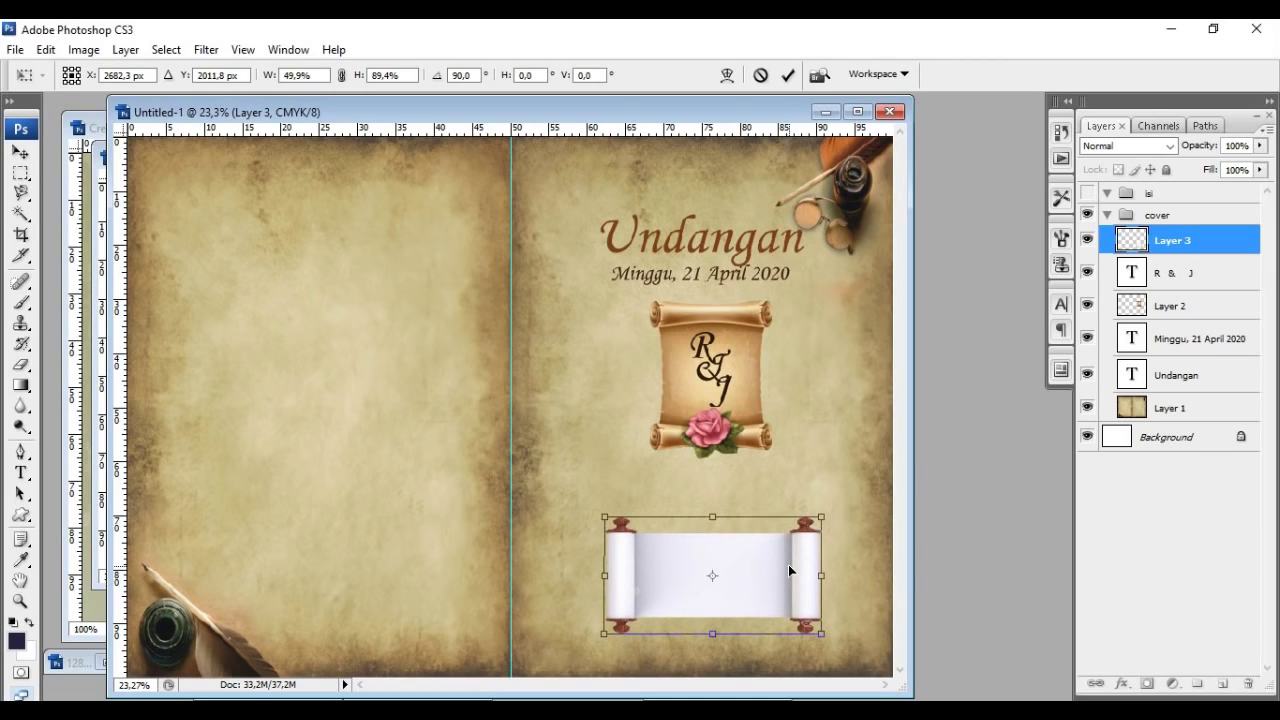
pyautogui.press('Return')
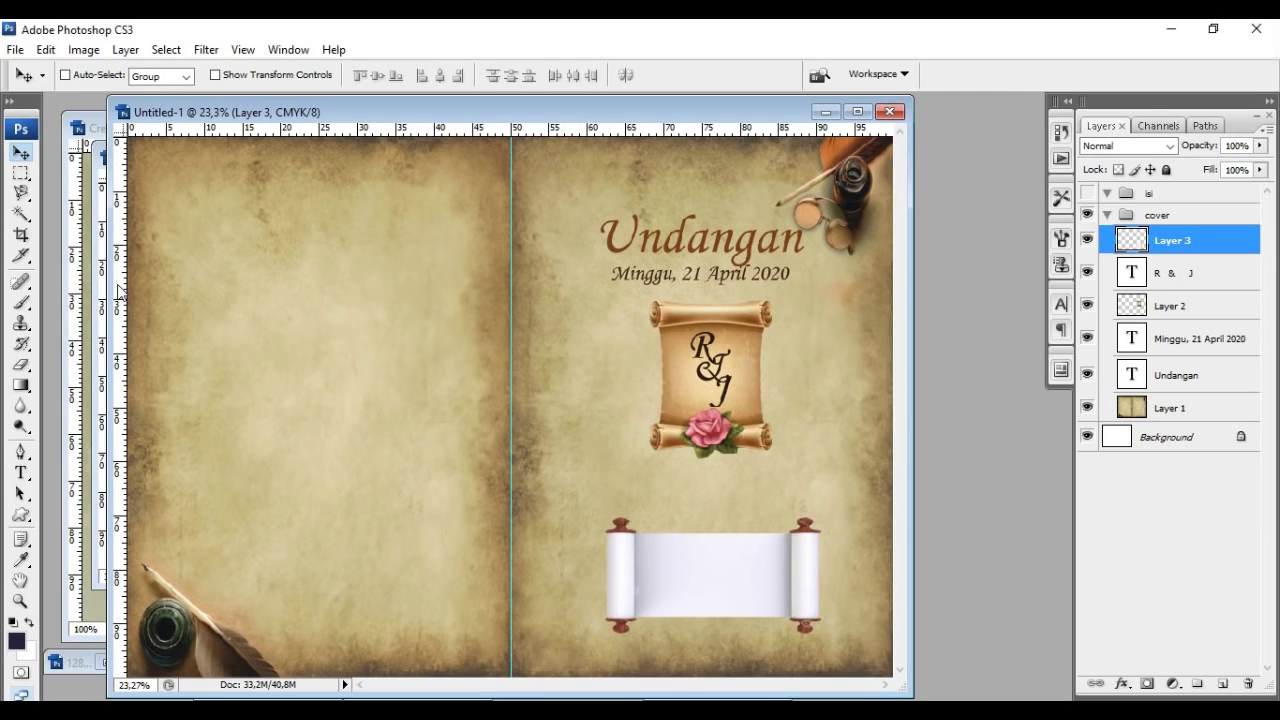
# Step: Add a vertical guide down the middle of the right page at ruler mark 75 and center the Undangan title on it
pyautogui.moveTo(118, 290); pyautogui.dragTo(701, 304)
pyautogui.click(1195, 377)
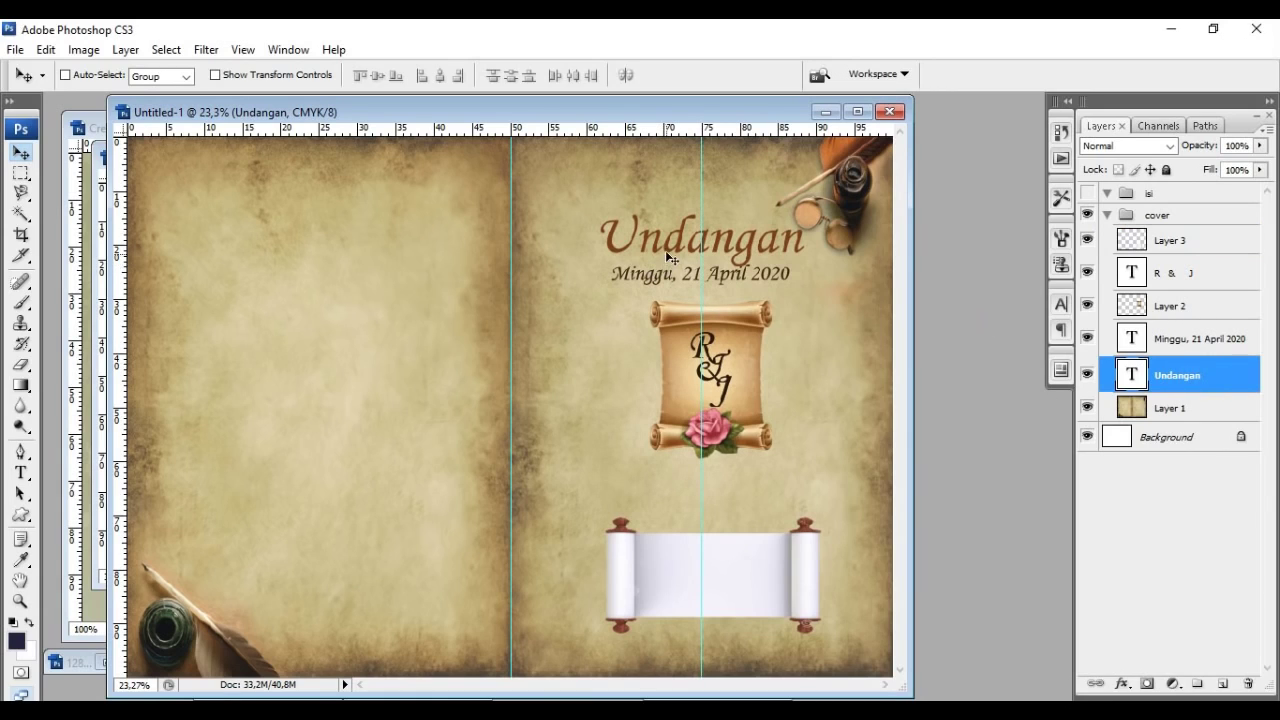
pyautogui.click(46, 49)
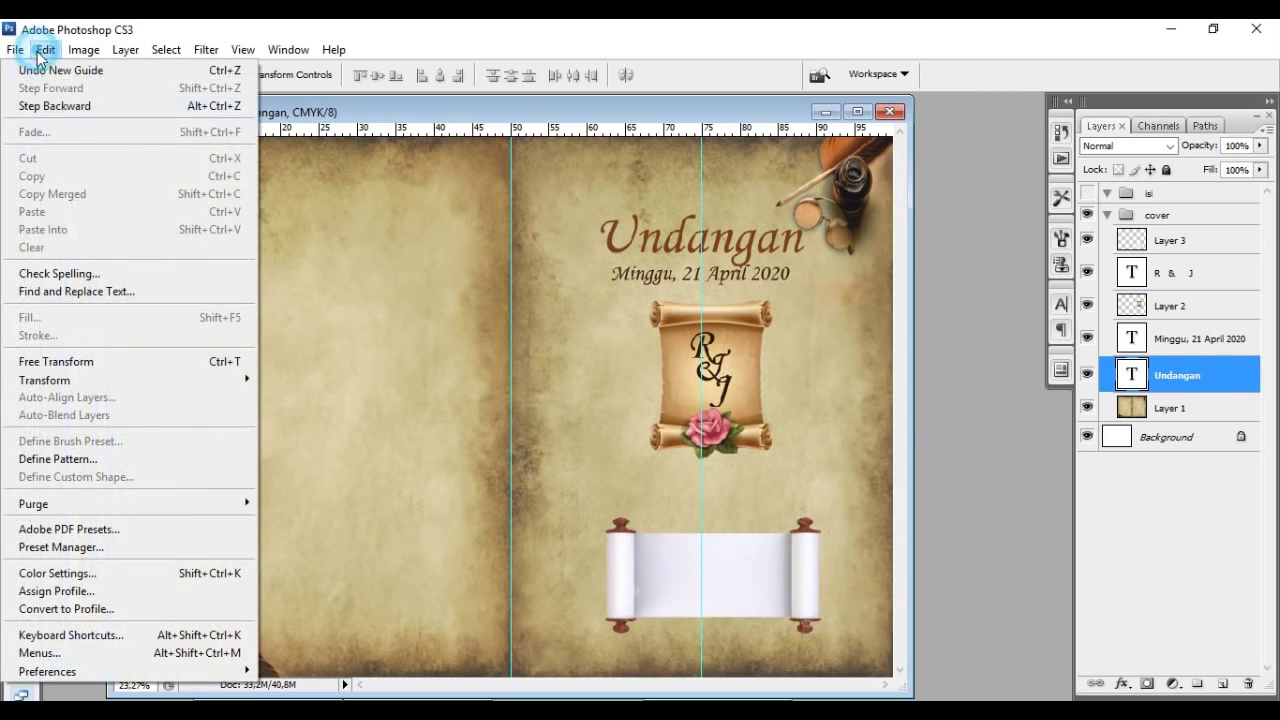
pyautogui.click(141, 363)
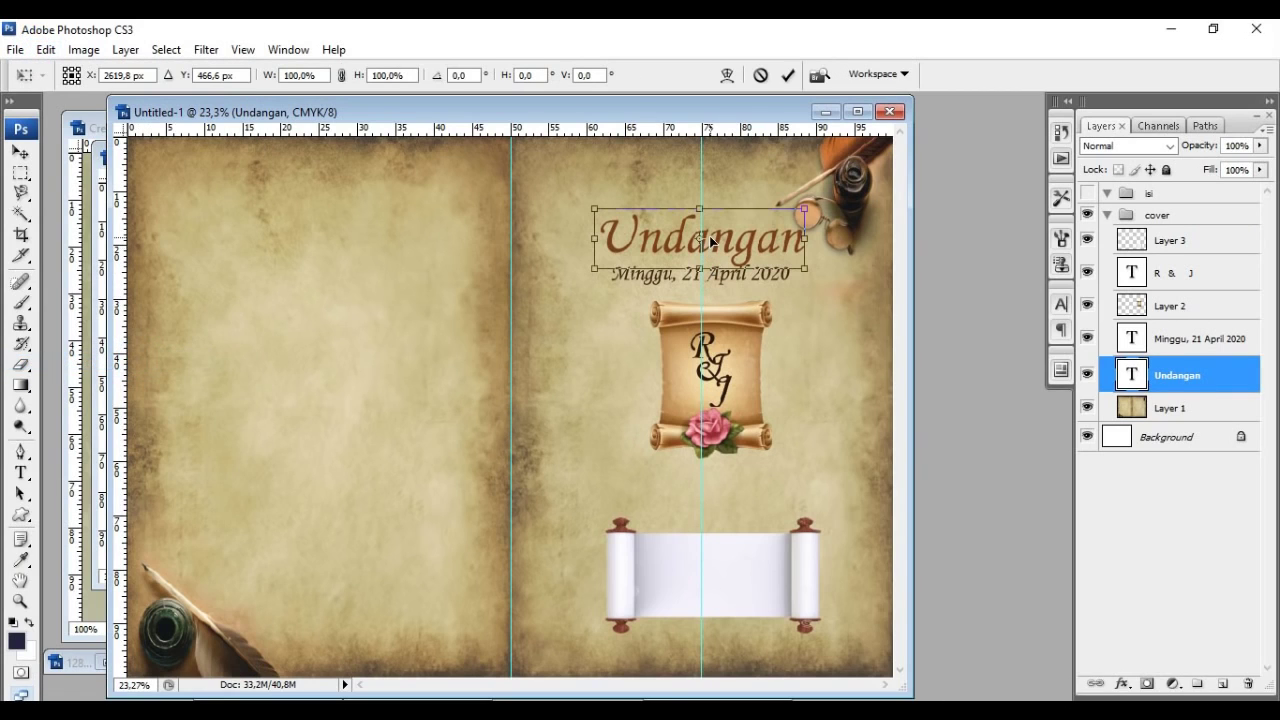
pyautogui.moveTo(711, 241); pyautogui.dragTo(712, 241)
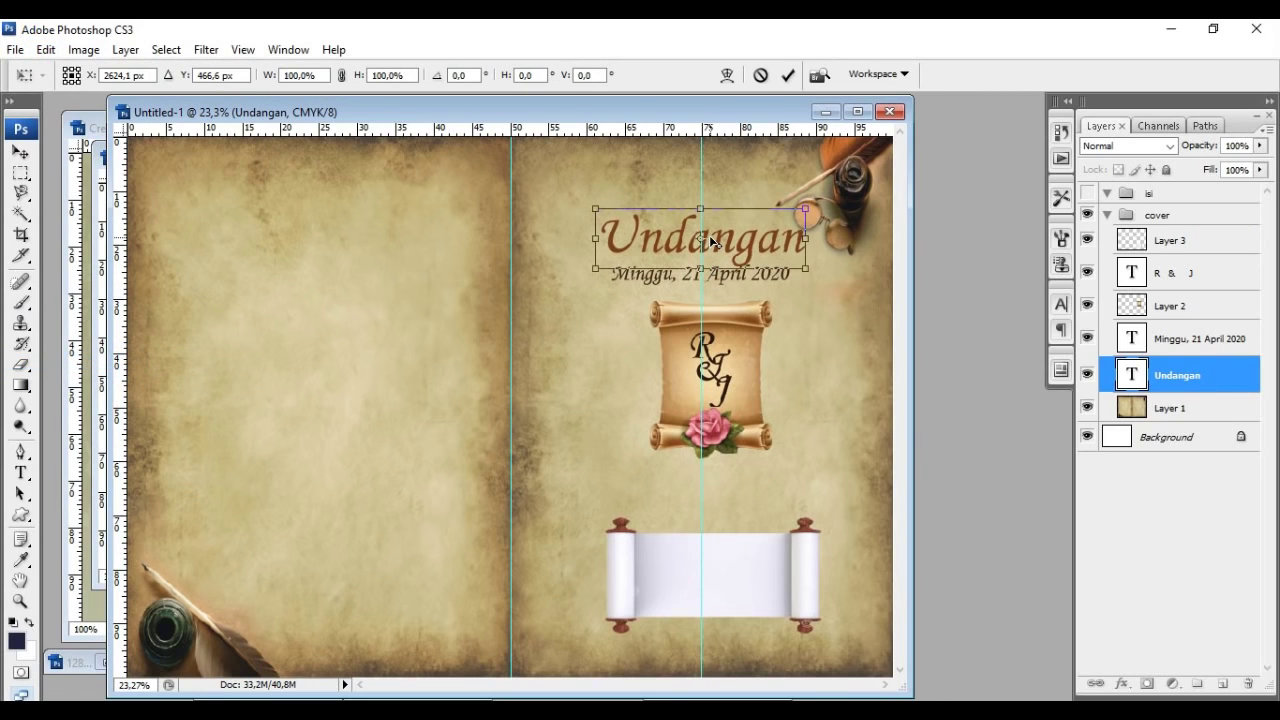
pyautogui.press('Return')
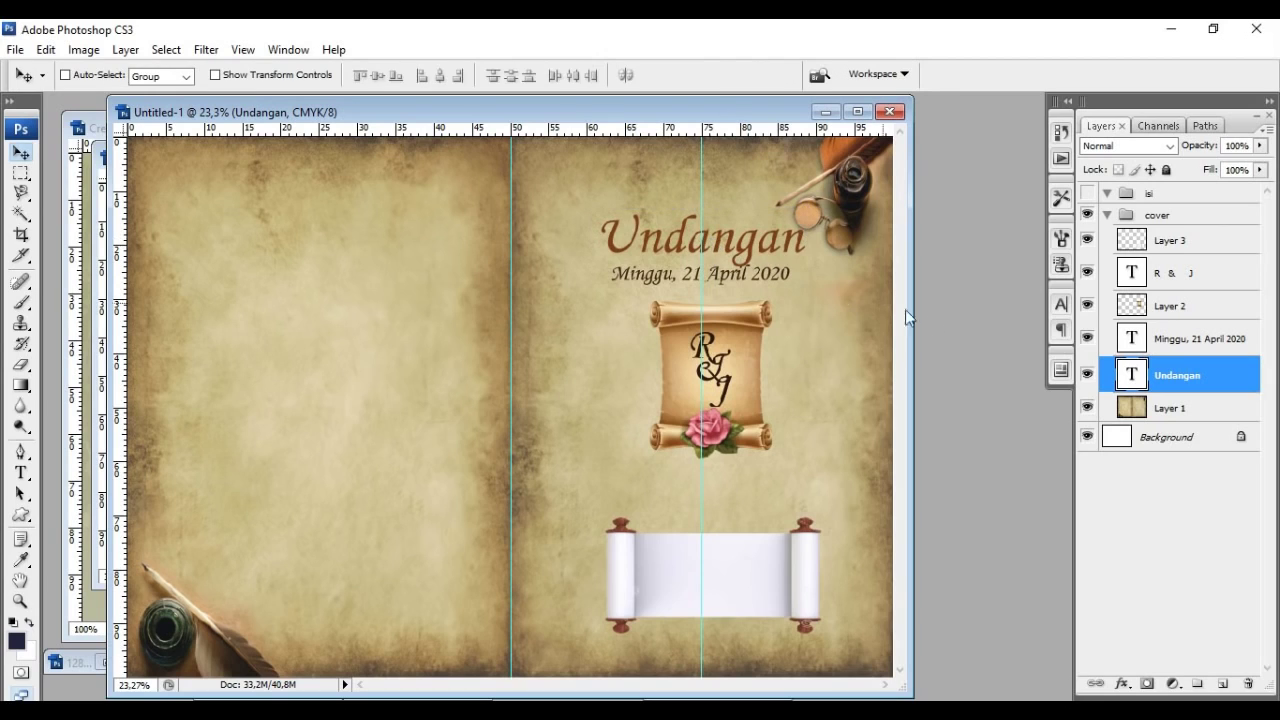
# Step: Shift the date line "Minggu, 21 April 2020" slightly right to center it on the right page's vertical guide
pyautogui.click(1124, 343)
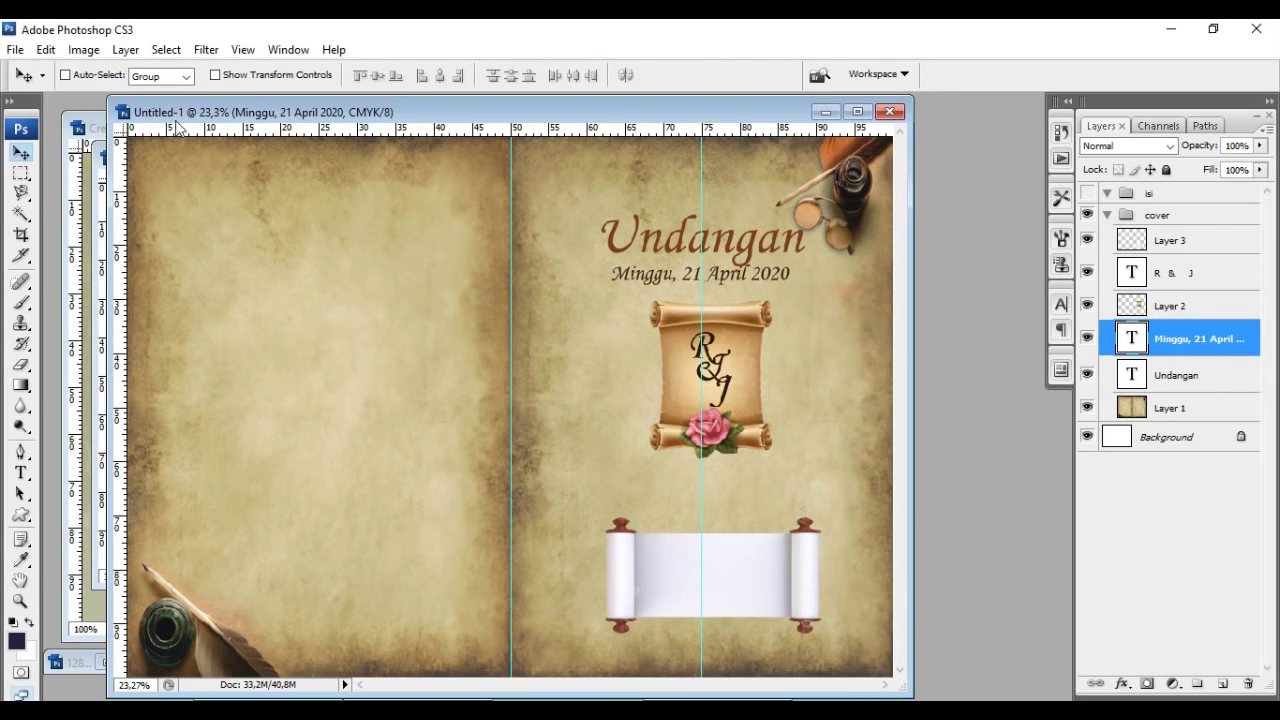
pyautogui.click(45, 49)
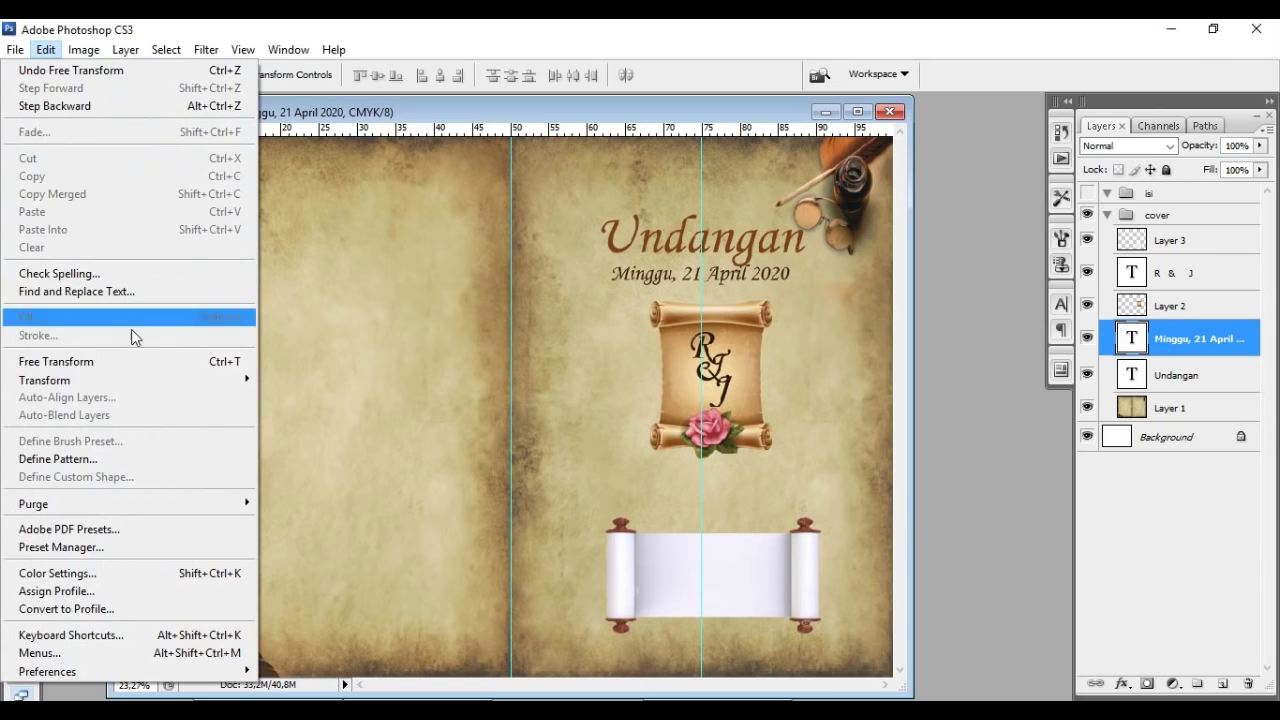
pyautogui.click(138, 362)
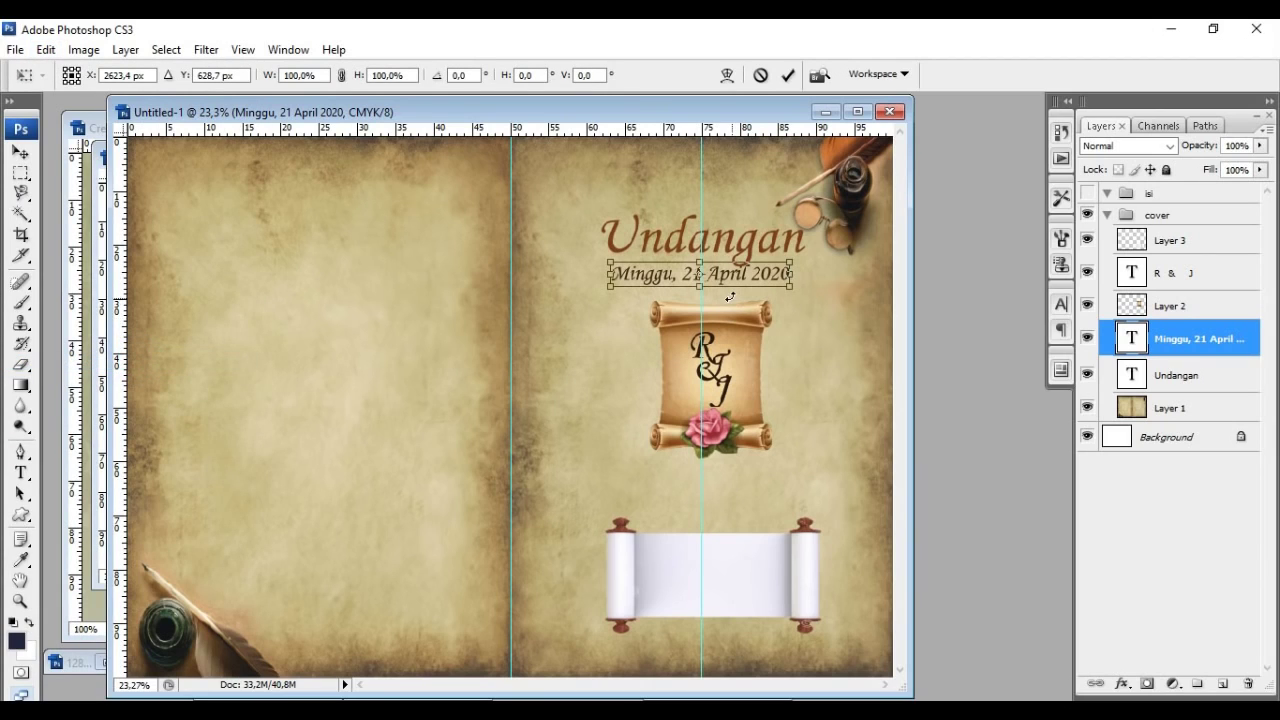
pyautogui.moveTo(698, 274); pyautogui.dragTo(702, 273)
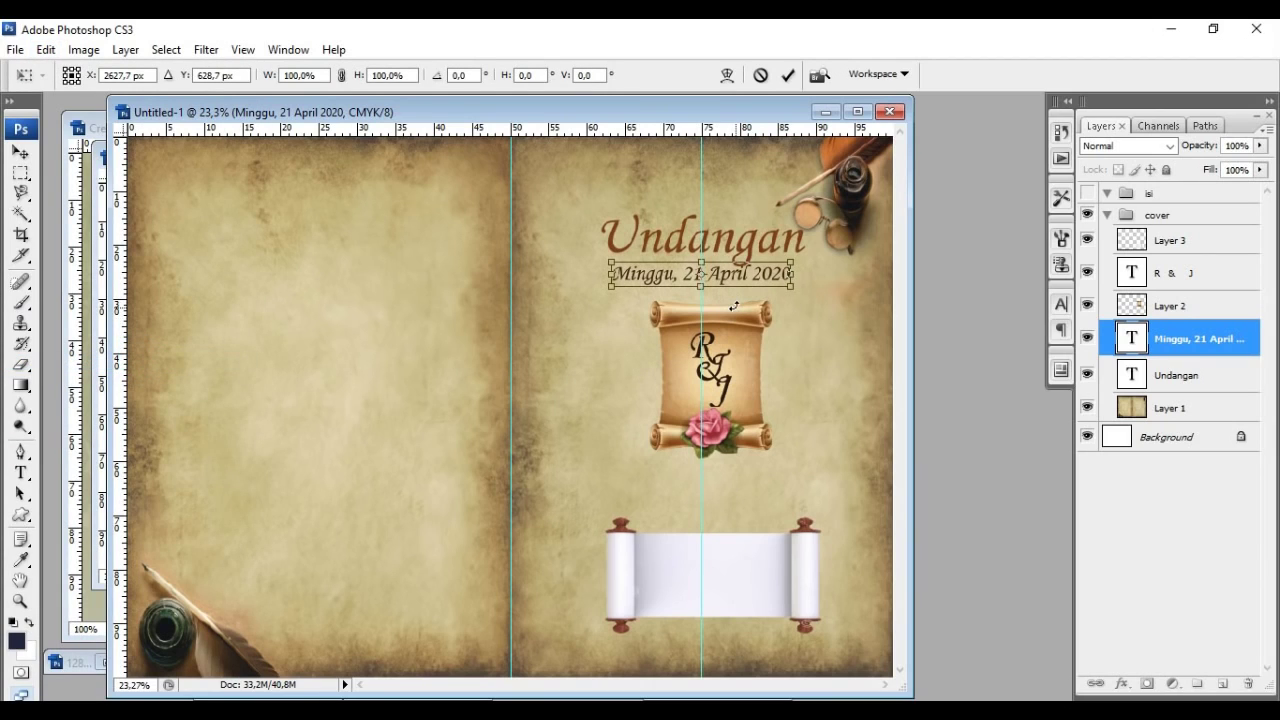
pyautogui.press('Return')
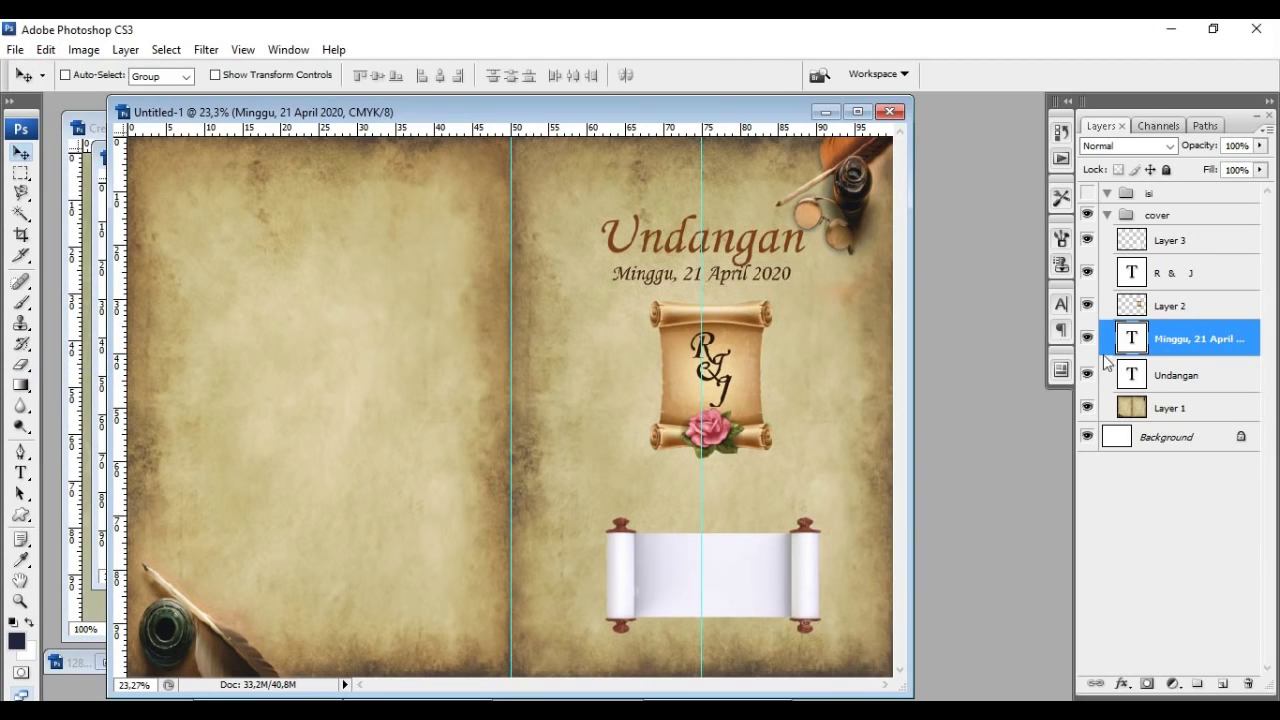
# Step: Move the rose scroll left to center it on the right page's vertical guide
pyautogui.click(1177, 305)
pyautogui.click(45, 49)
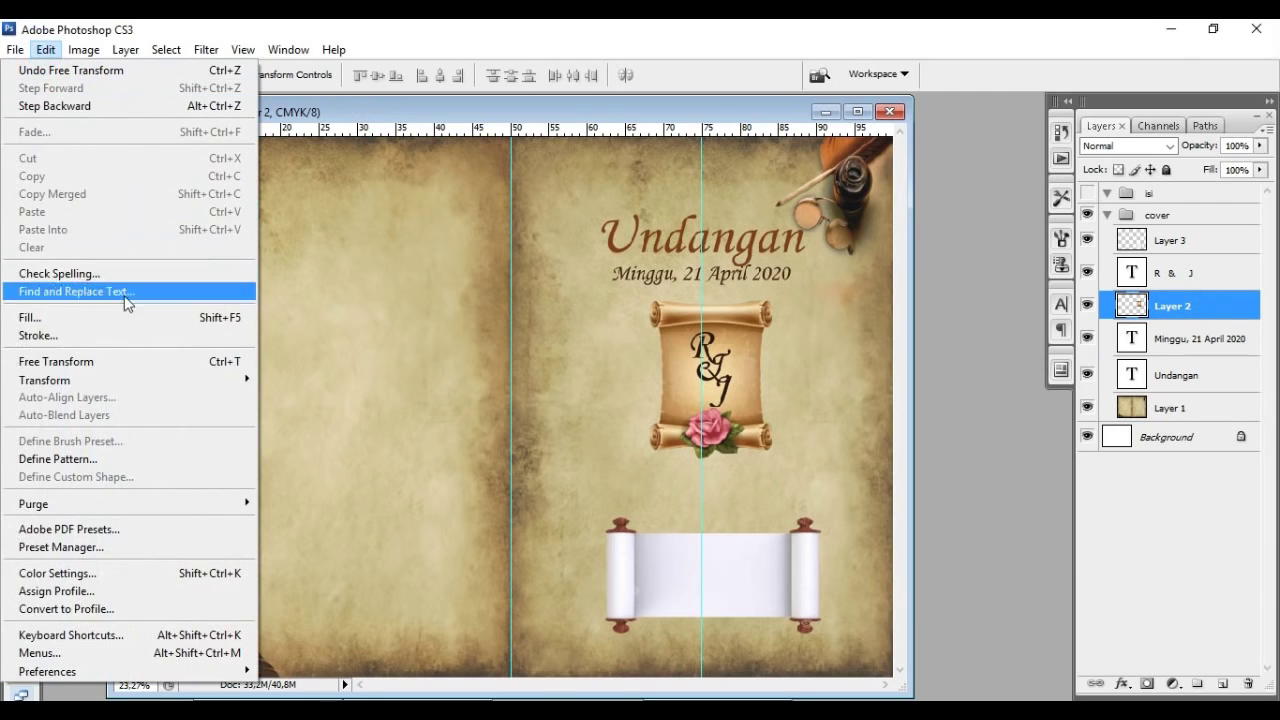
pyautogui.click(134, 358)
pyautogui.hotkey('shift', 'Left')
pyautogui.hotkey('shift', 'Left')
pyautogui.hotkey('shift', 'Left')
pyautogui.press('Left')
pyautogui.press('Left')
pyautogui.press('Left')
pyautogui.press('Left')
pyautogui.press('Return')
# Step: Try to align the R & J initials with the vertical guide by nudging them left and back right
pyautogui.click(1167, 276)
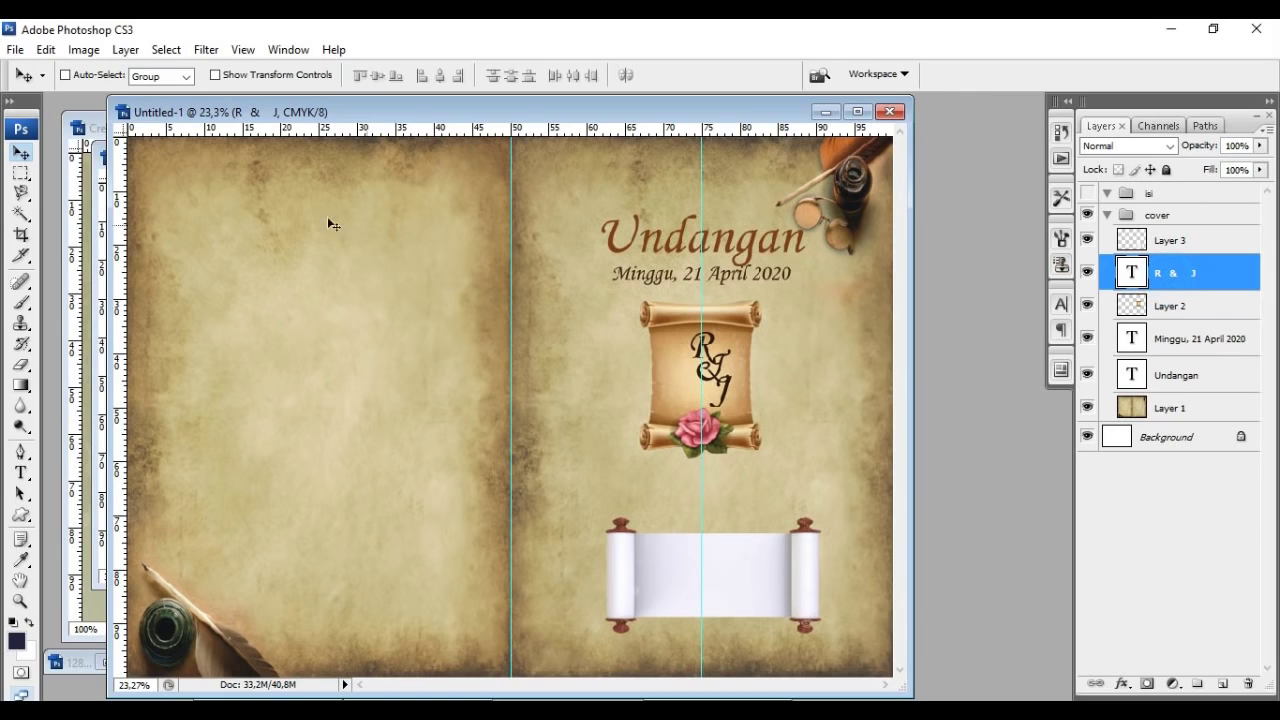
pyautogui.click(45, 49)
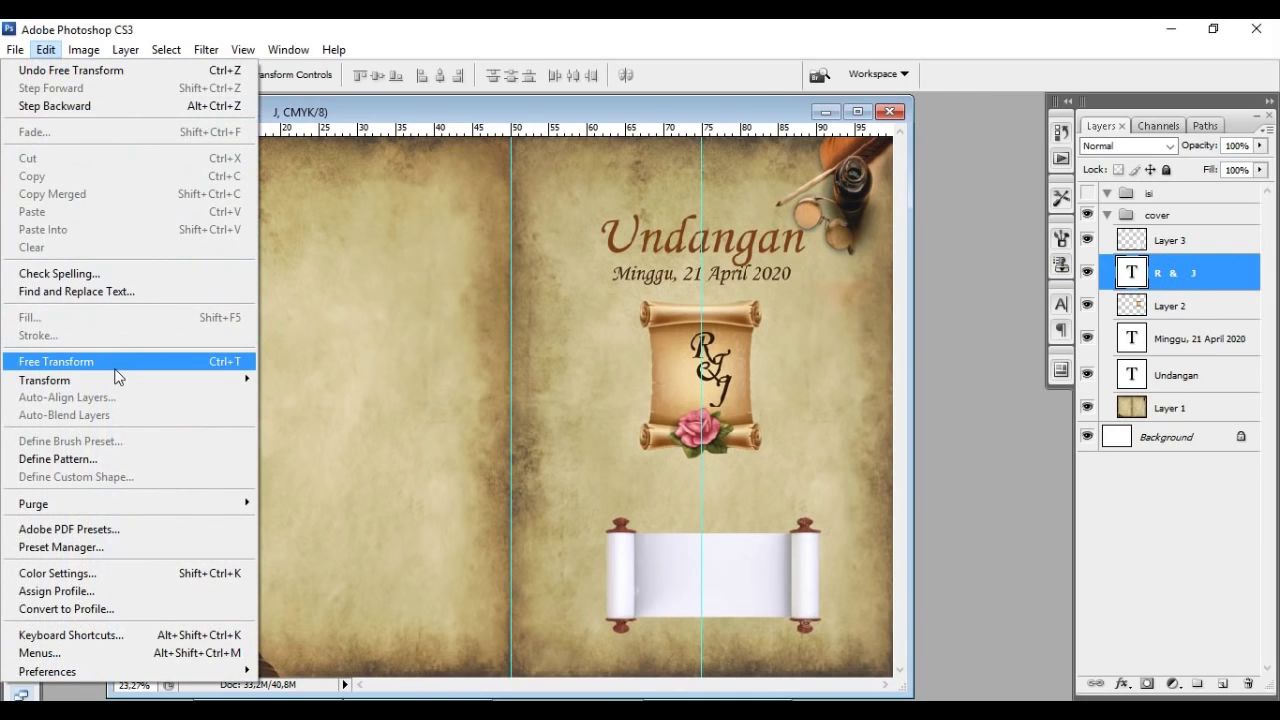
pyautogui.click(150, 363)
pyautogui.press('Left')
pyautogui.press('Left')
pyautogui.press('Left')
pyautogui.press('Left')
pyautogui.press('Left')
pyautogui.press('Left')
pyautogui.press('Left')
pyautogui.press('Left')
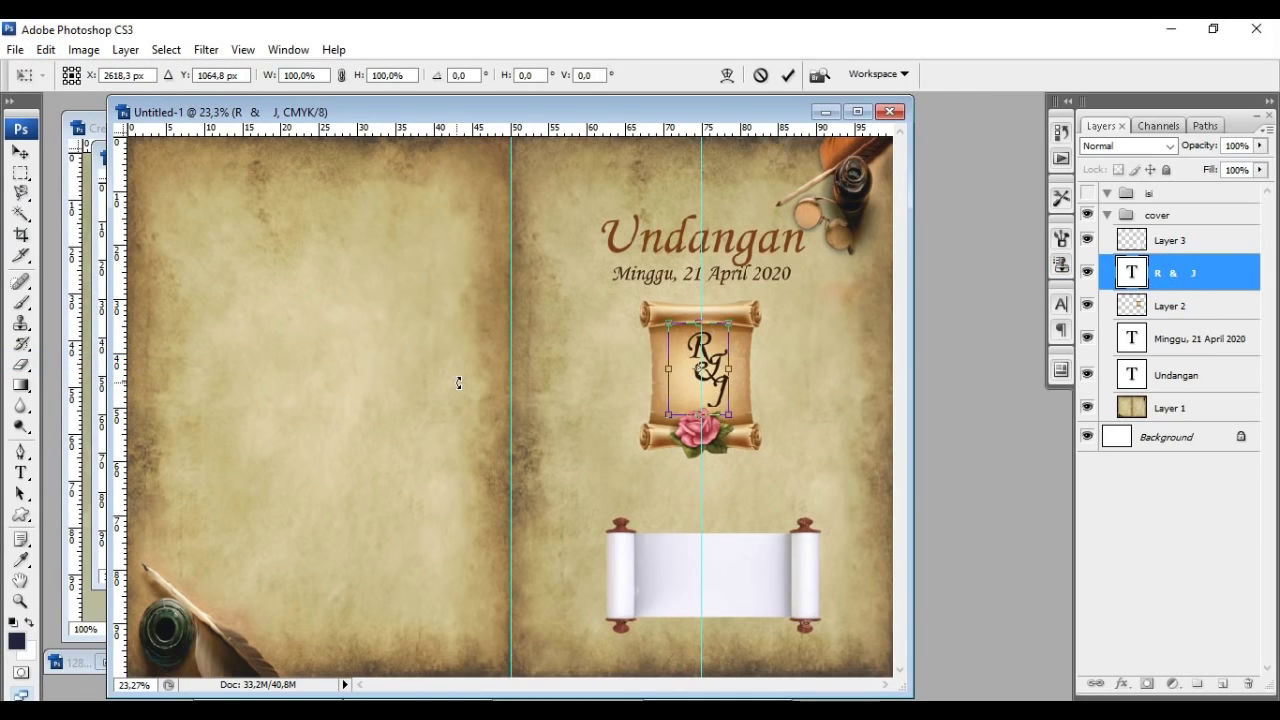
pyautogui.press('Right')
pyautogui.press('Right')
pyautogui.press('Right')
pyautogui.press('Right')
pyautogui.press('Right')
pyautogui.press('Right')
pyautogui.press('Right')
pyautogui.press('Right')
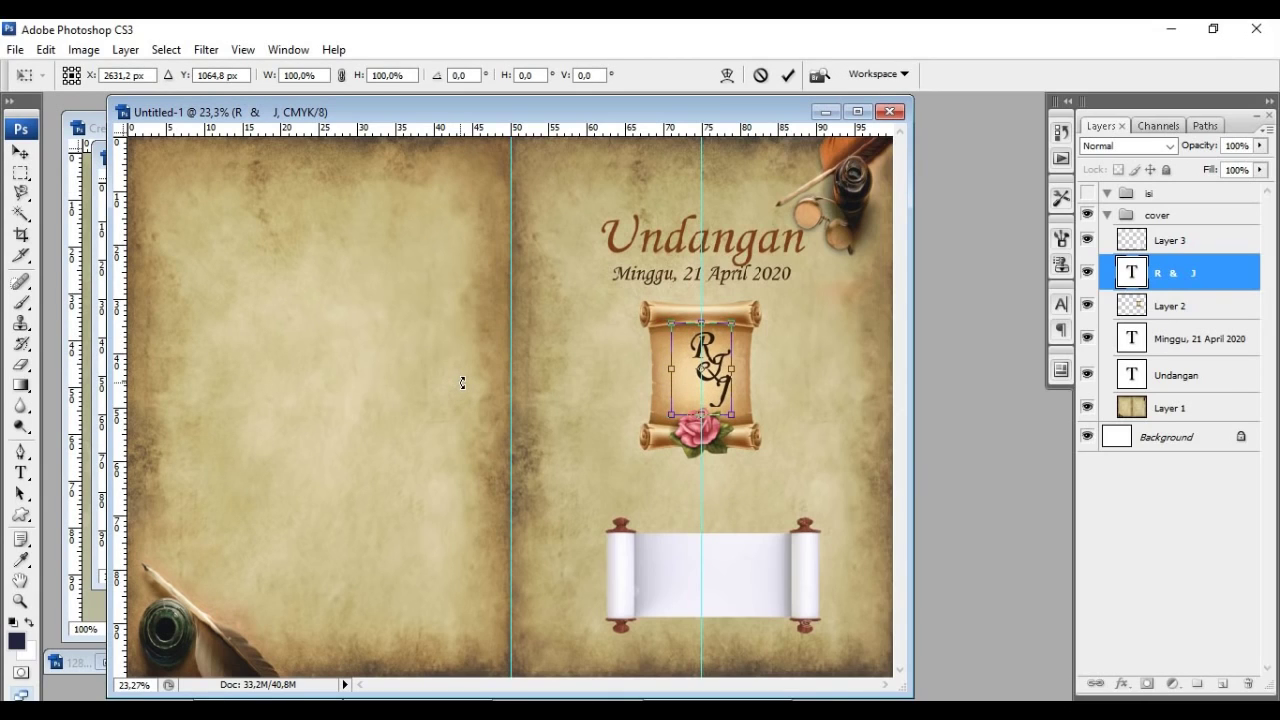
pyautogui.press('Return')
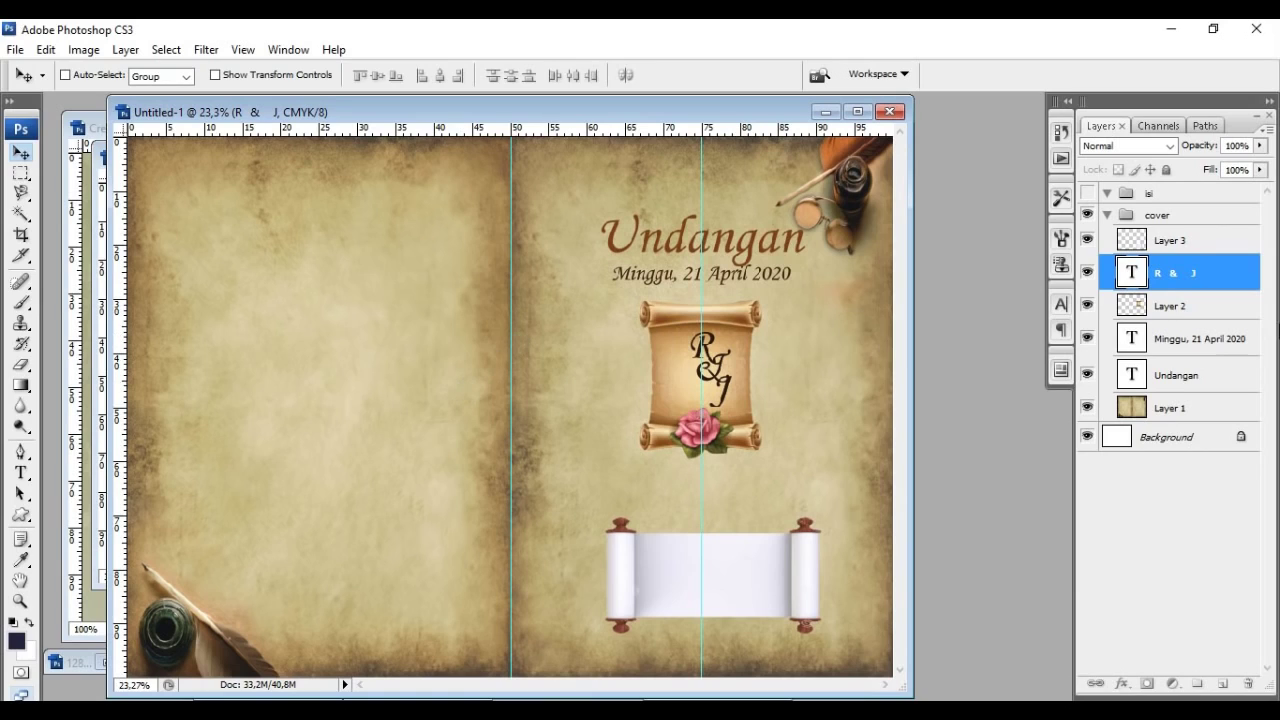
# Step: Try left paragraph alignment on the R & J initials and restore center alignment
pyautogui.click(1061, 303)
pyautogui.click(947, 311)
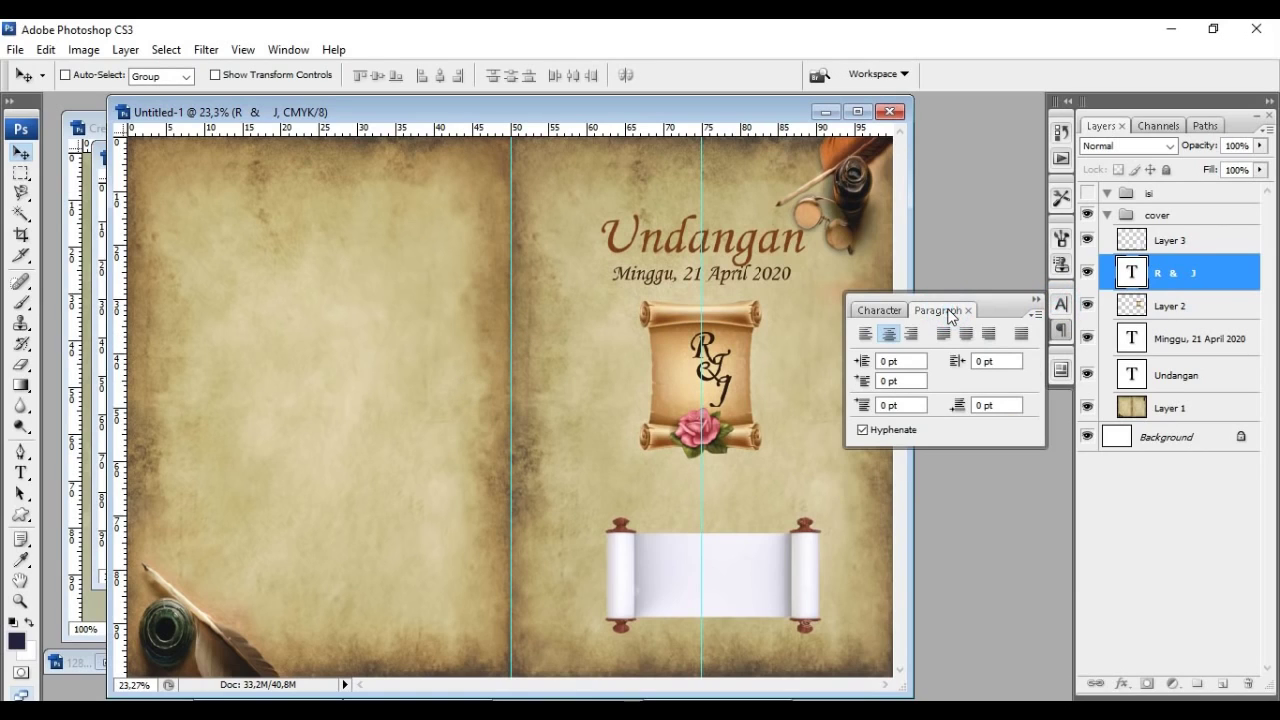
pyautogui.click(866, 334)
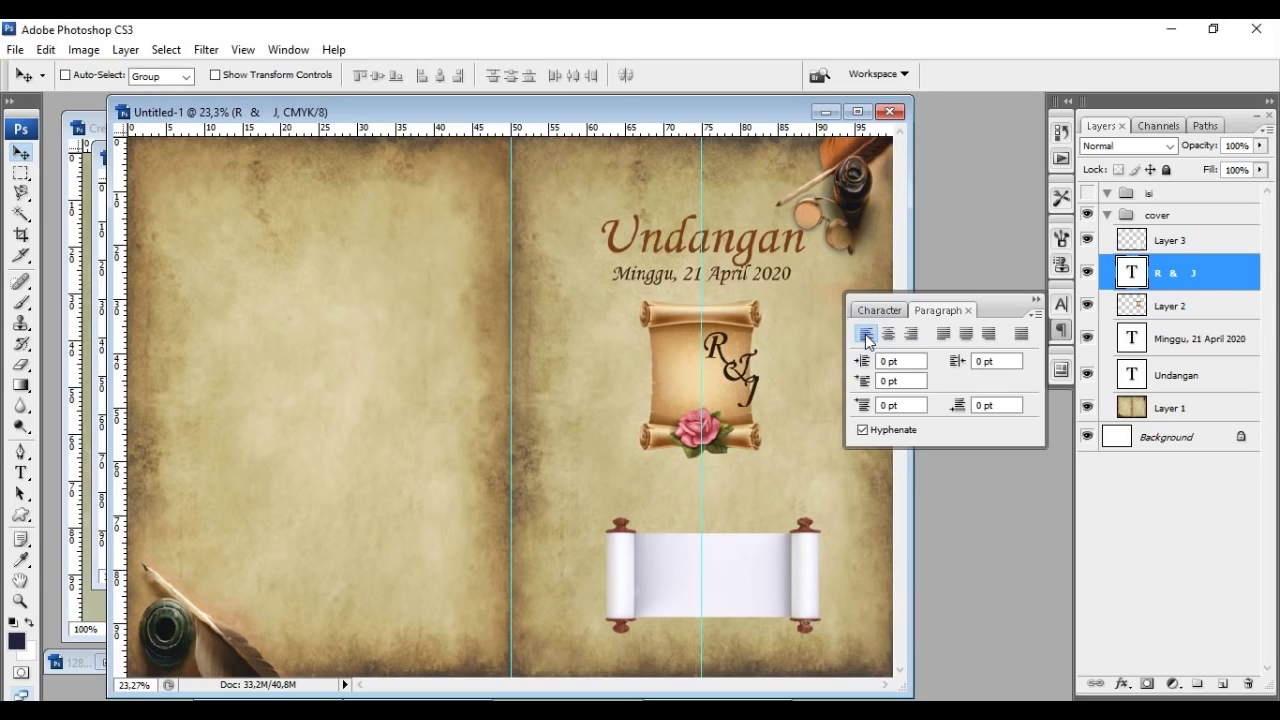
pyautogui.click(892, 333)
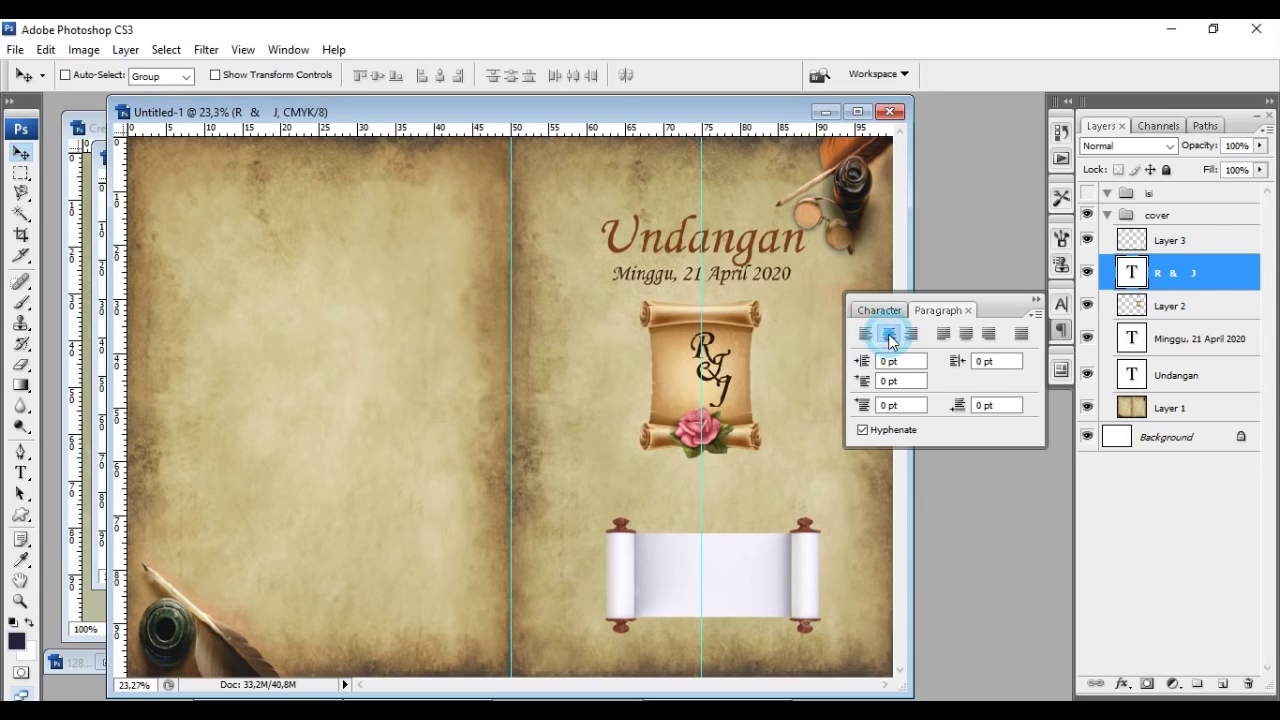
pyautogui.click(1040, 301)
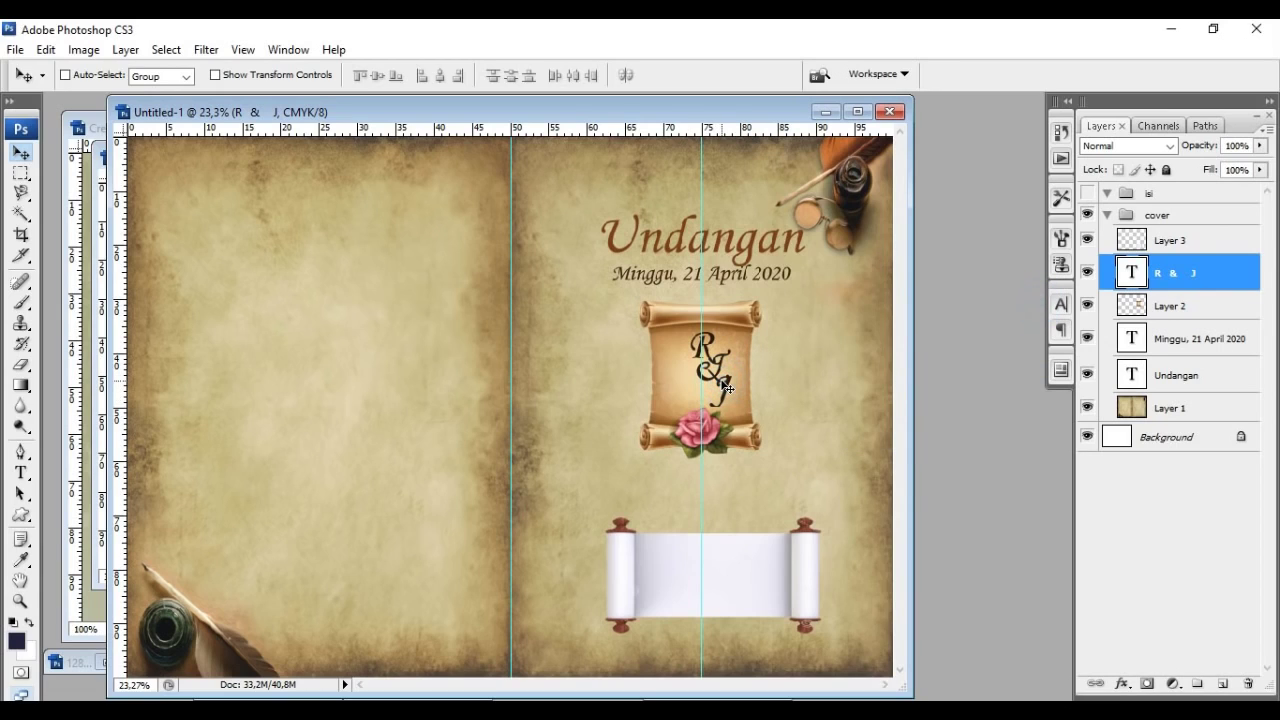
# Step: Retype the R in the scroll initials and shift the R & J text left to center it on the vertical guide
pyautogui.press('t')
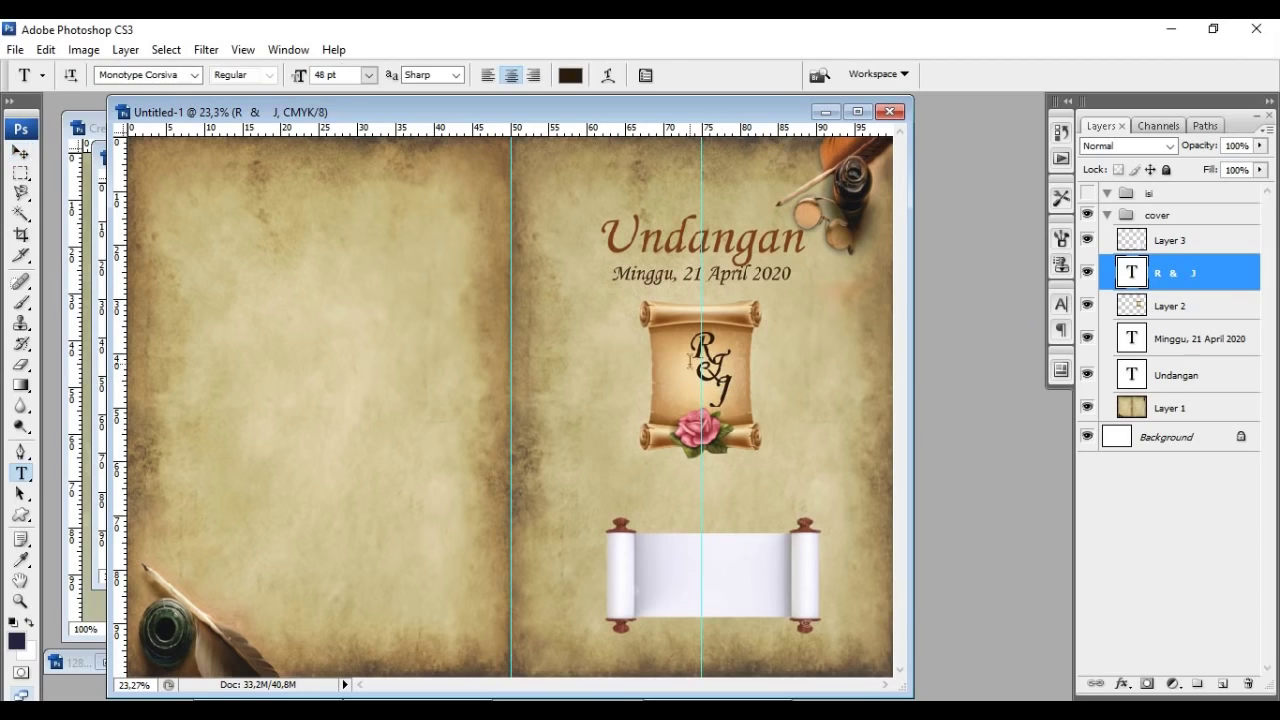
pyautogui.click(690, 352)
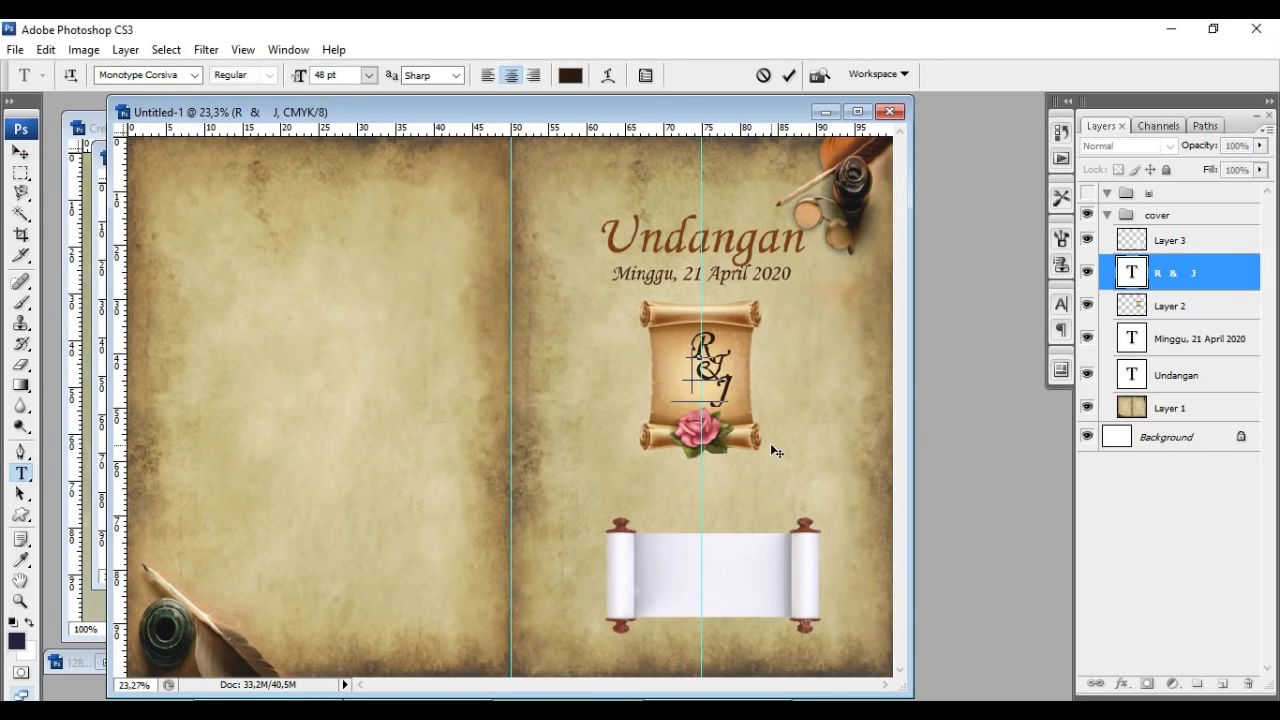
pyautogui.press('Delete')
pyautogui.write('R')
pyautogui.click(17, 153)
pyautogui.hotkey('shift', 'Left')
pyautogui.hotkey('shift', 'Left')
pyautogui.hotkey('shift', 'Left')
pyautogui.hotkey('shift', 'Left')
pyautogui.hotkey('shift', 'Left')
pyautogui.hotkey('shift', 'Right')
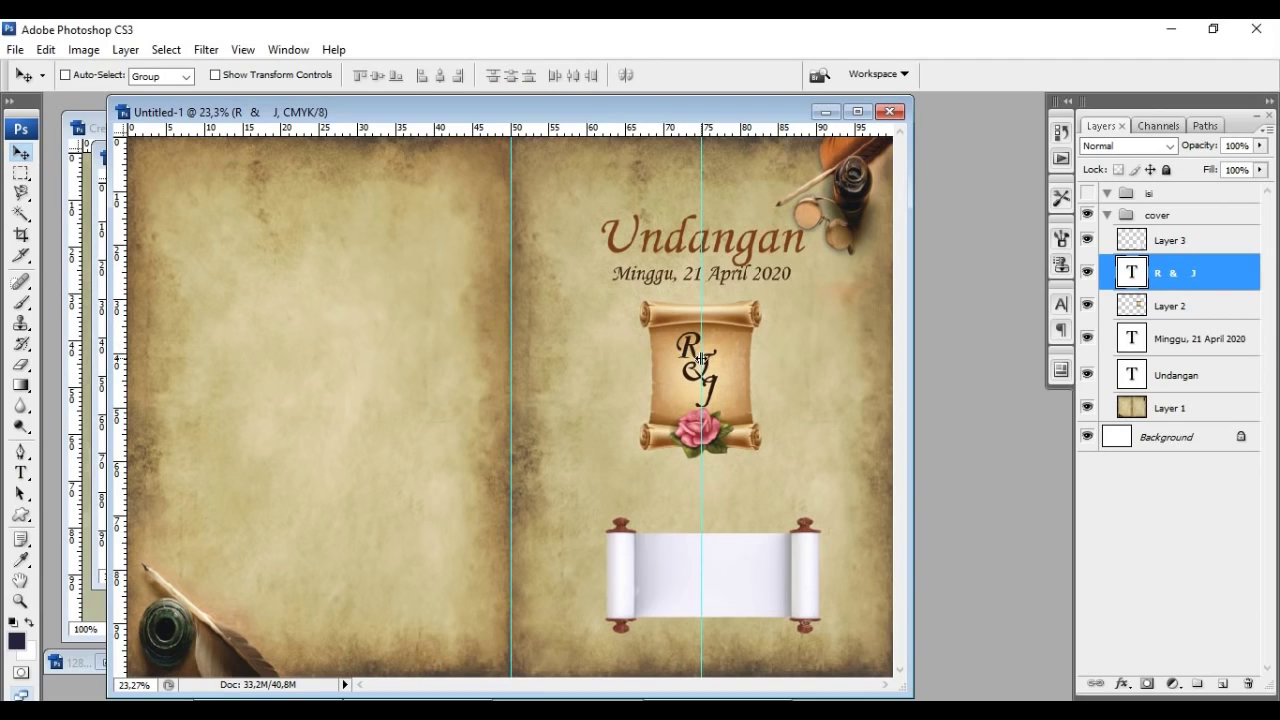
# Step: Move the blank wooden-handled scroll left to X 2626.1 px, centering it on the right page's vertical guide
pyautogui.click(1191, 245)
pyautogui.click(45, 49)
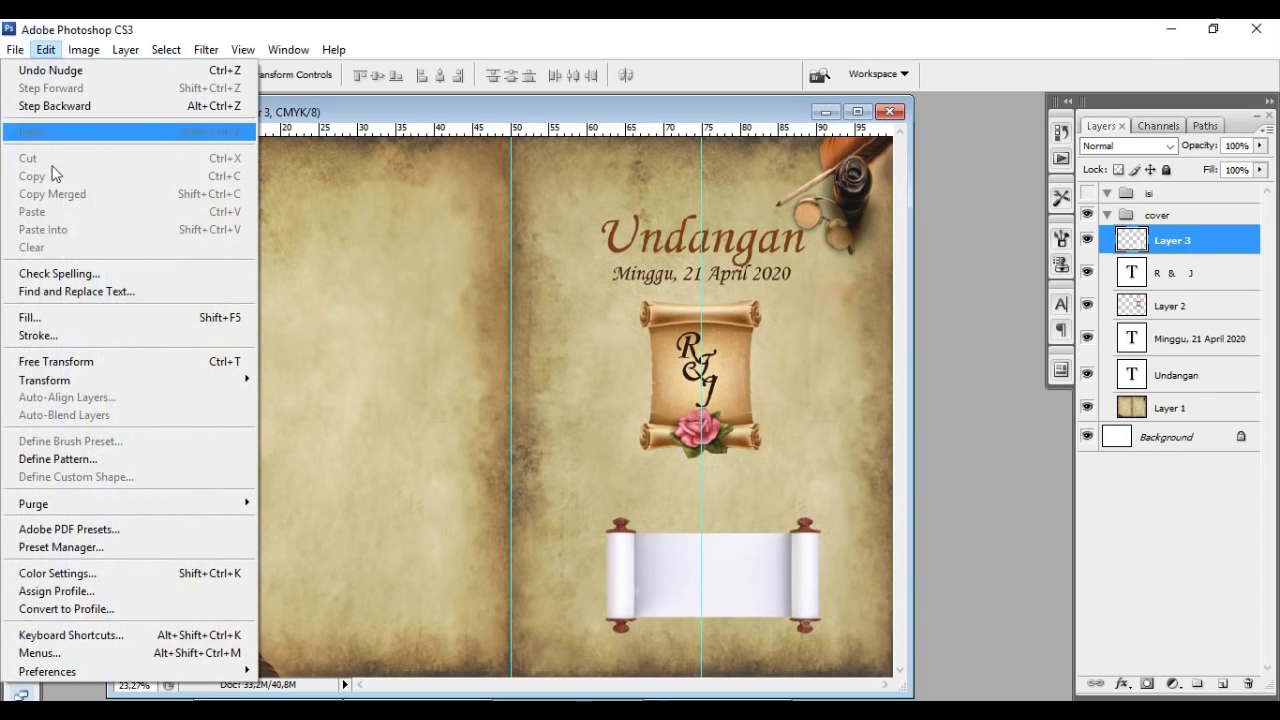
pyautogui.click(55, 361)
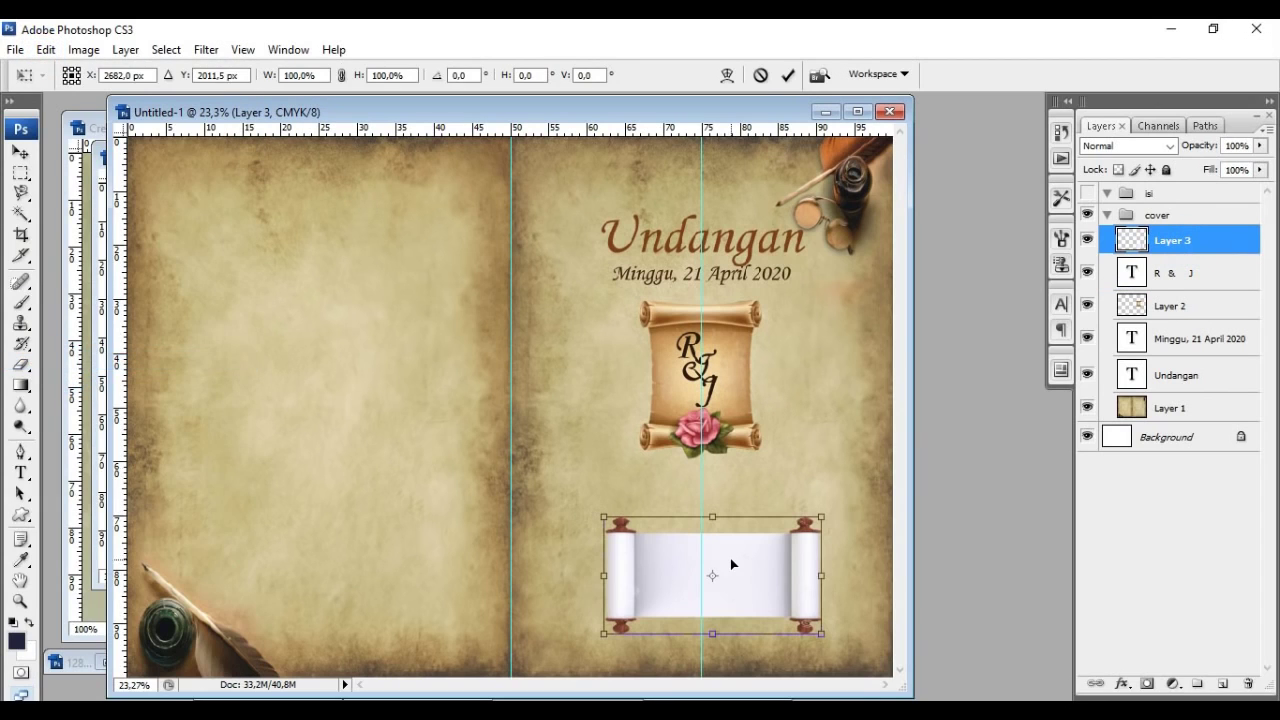
pyautogui.press('Left')
pyautogui.press('Left')
pyautogui.press('Left')
pyautogui.press('Left')
pyautogui.press('Left')
pyautogui.press('Left')
pyautogui.press('Left')
pyautogui.press('Left')
pyautogui.press('Left')
pyautogui.press('Left')
pyautogui.press('Left')
pyautogui.press('Left')
pyautogui.press('Left')
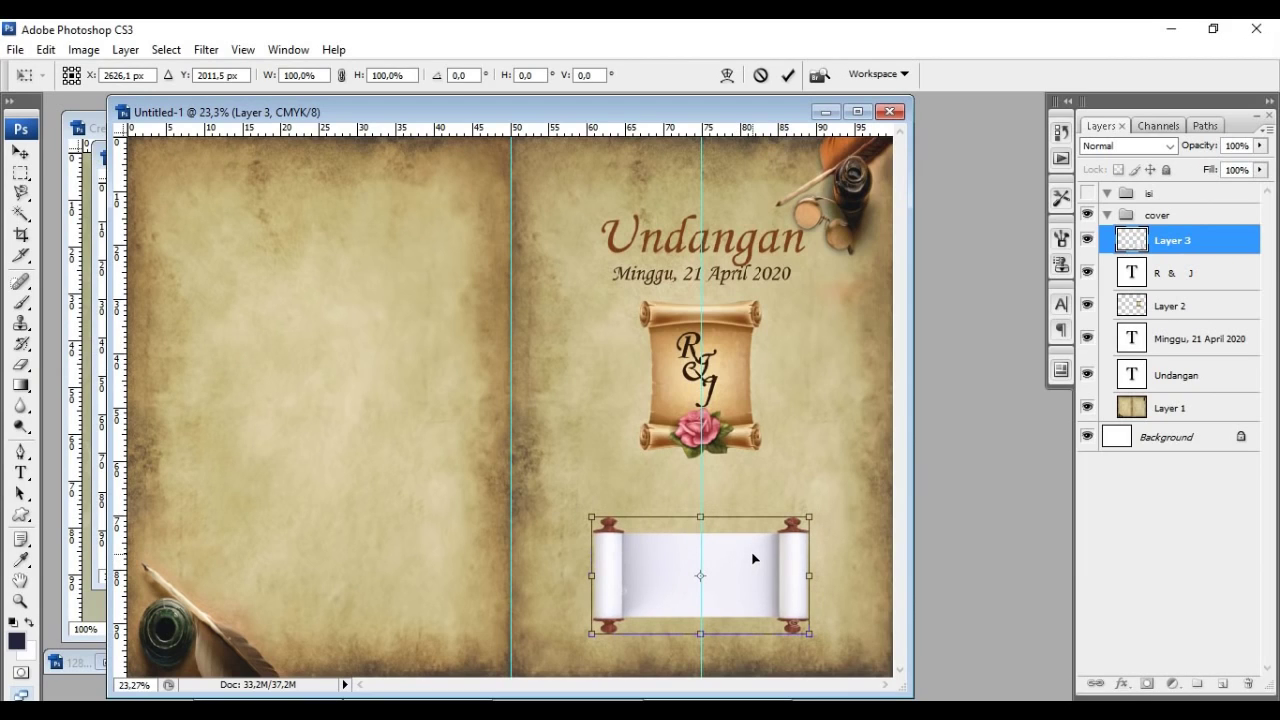
pyautogui.press('Return')
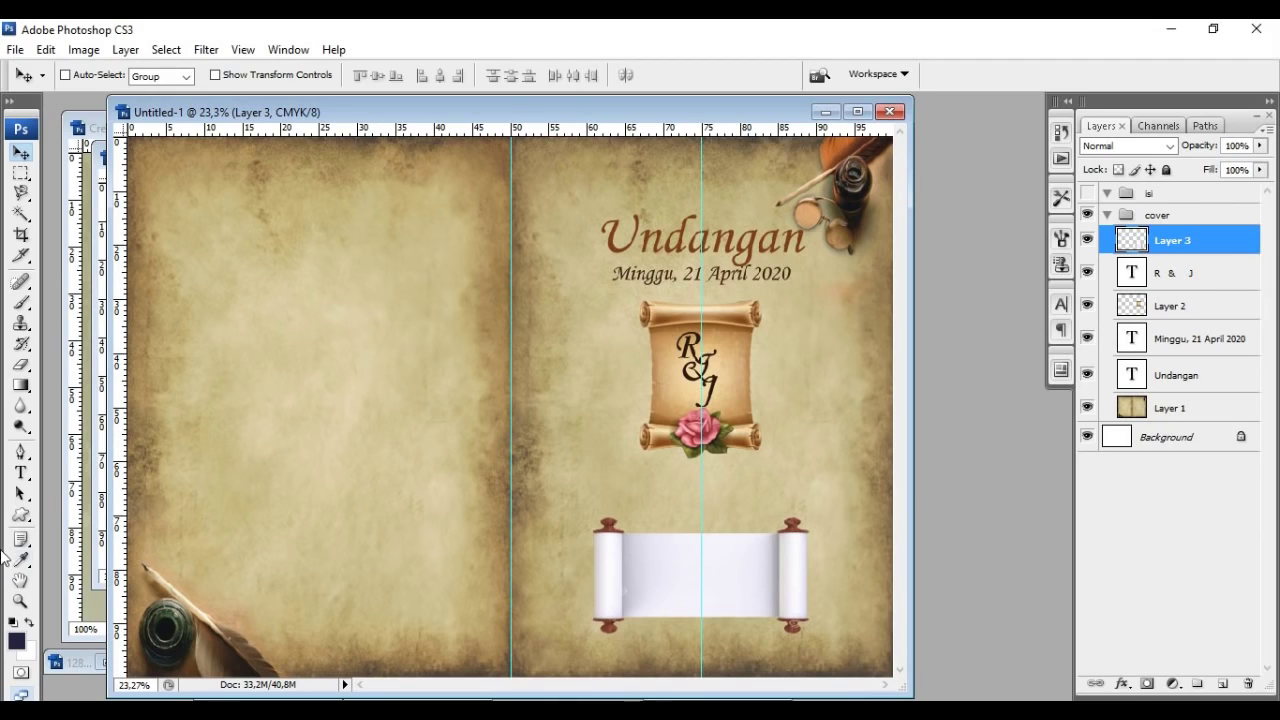
# Step: Add 18 pt text reading "Kepada Yth" and, on a second line, "Bapak/Ibu/Saudara/i" just above the blank name scroll
pyautogui.click(20, 472)
pyautogui.click(689, 488)
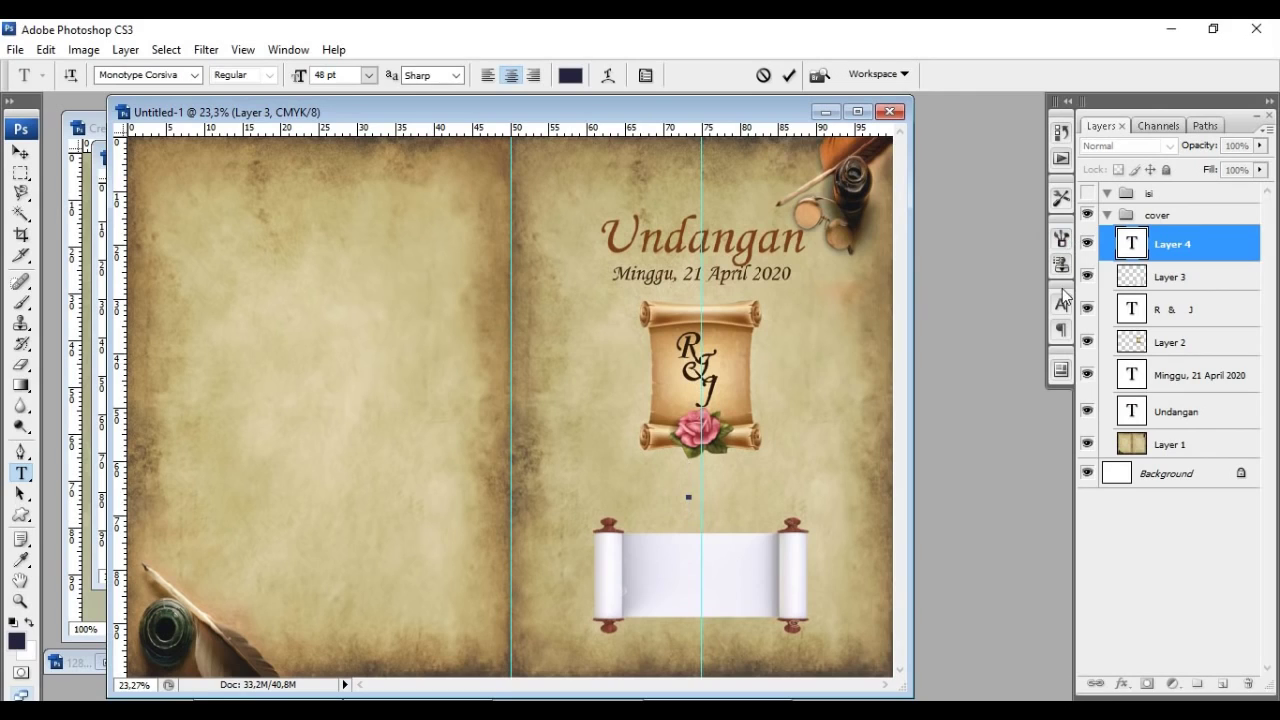
pyautogui.click(368, 75)
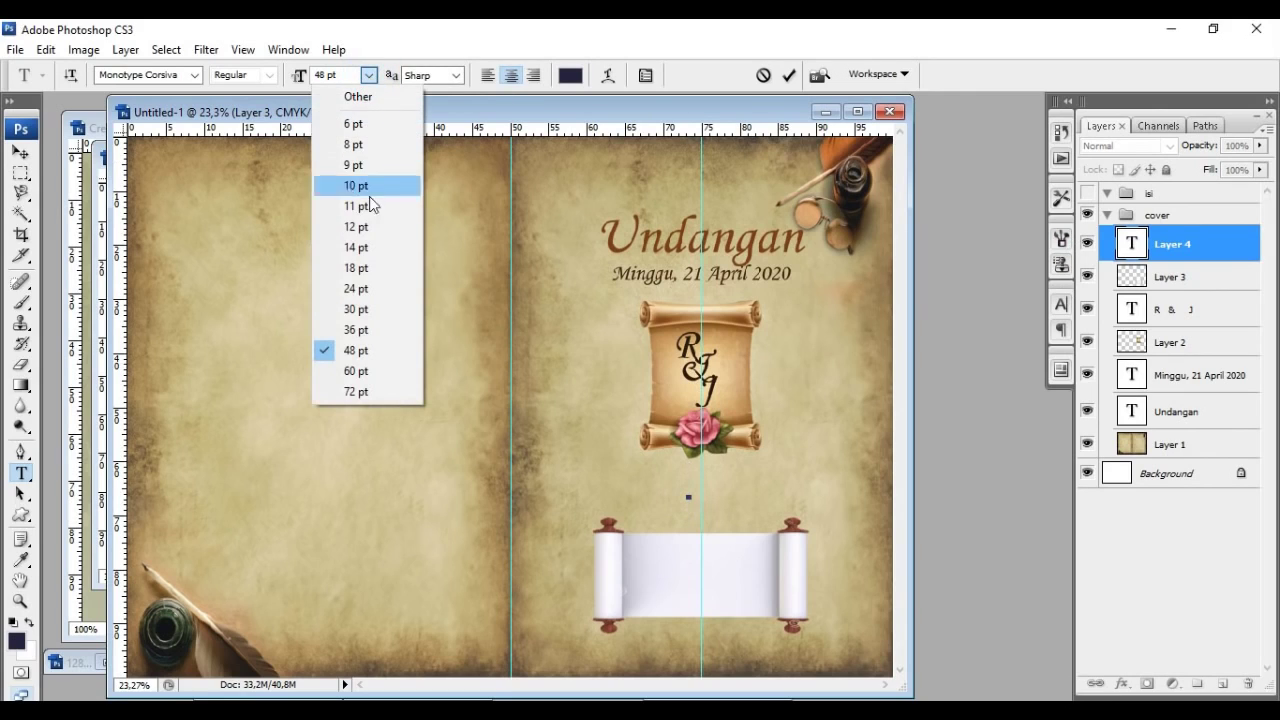
pyautogui.click(372, 287)
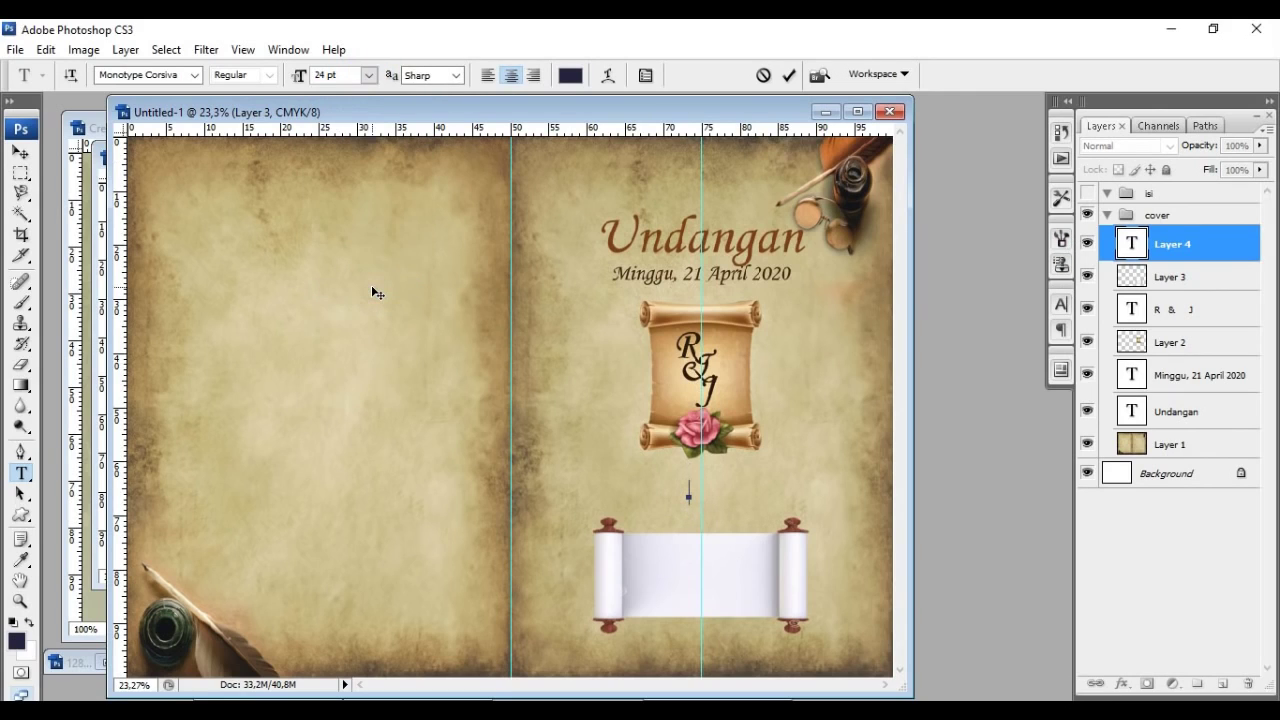
pyautogui.click(368, 75)
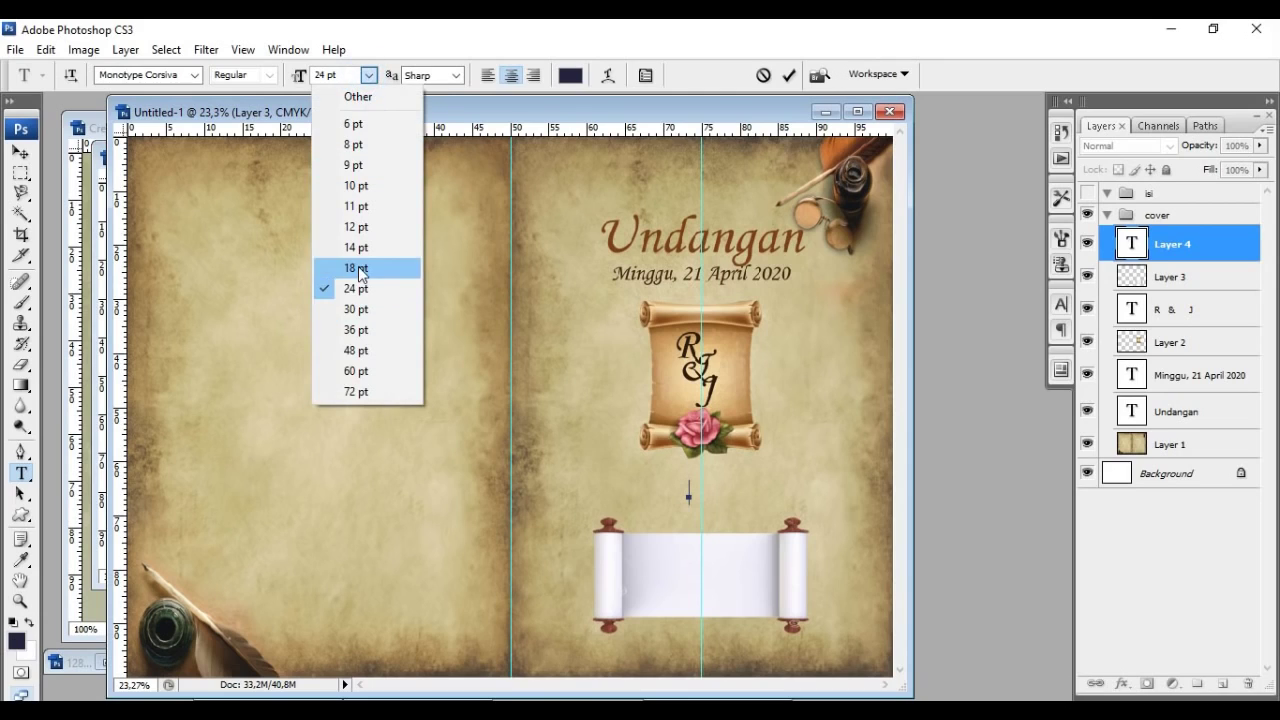
pyautogui.click(357, 268)
pyautogui.write('epa')
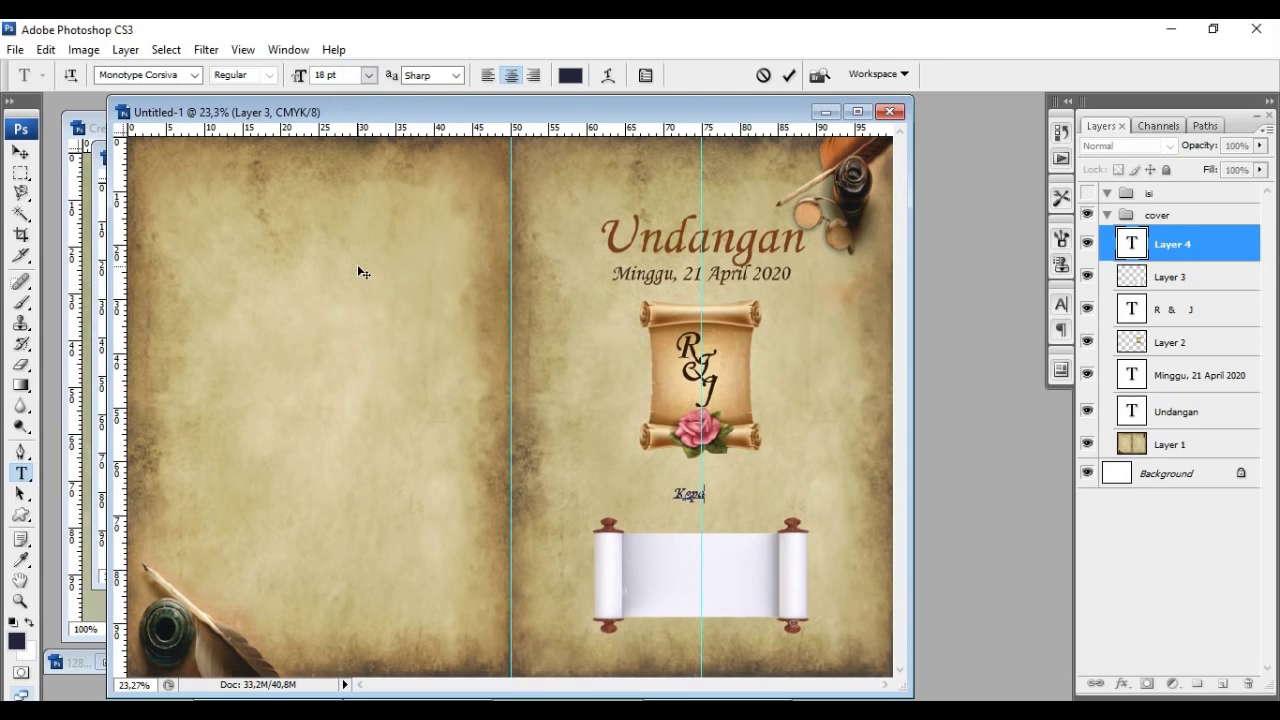
pyautogui.write('da Yth Bapak')
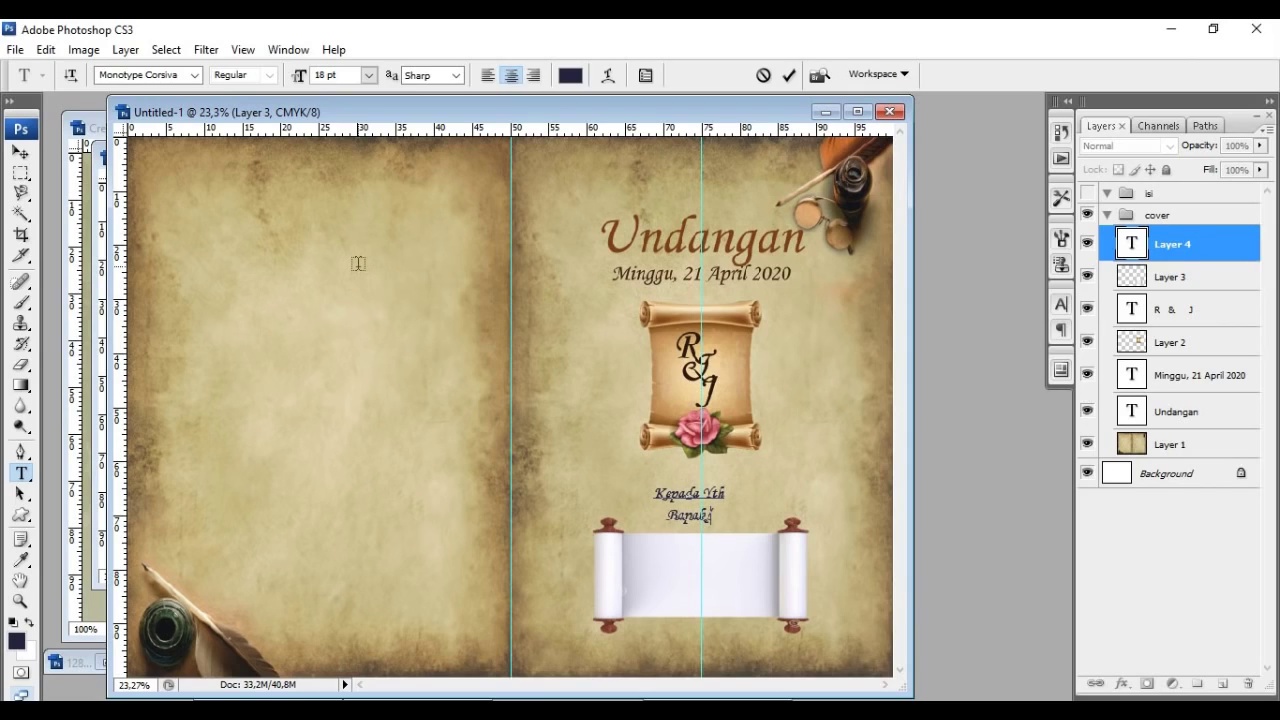
pyautogui.write('/Ibu/Saudara/i')
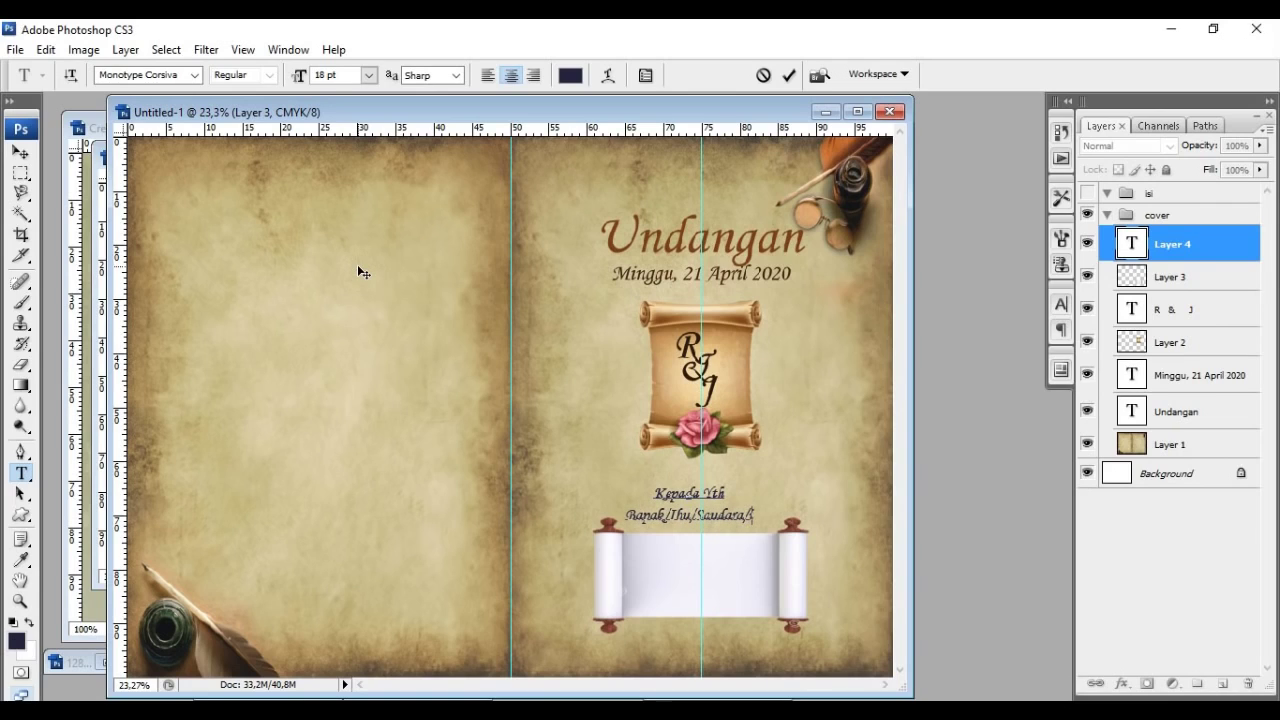
pyautogui.click(20, 151)
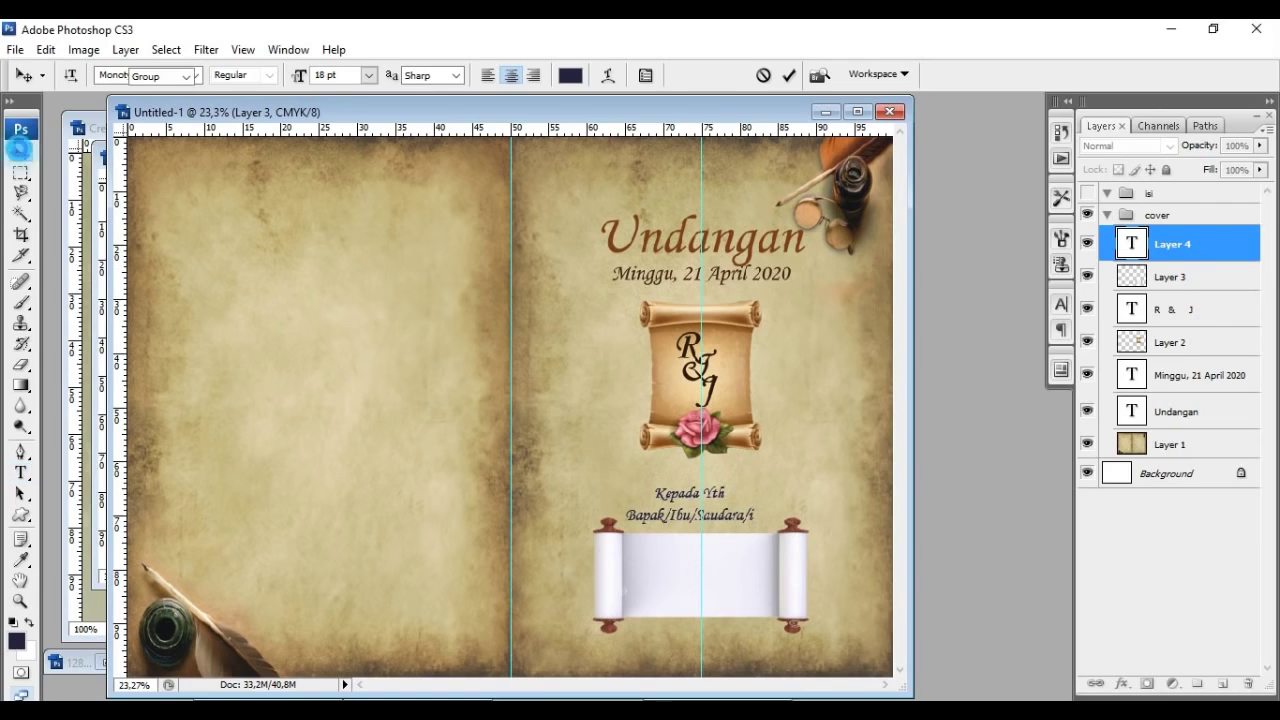
# Step: Change the color of the "Kepada Yth Bapak/Ibu/Saudara/i" text to dark brown
pyautogui.click(1062, 305)
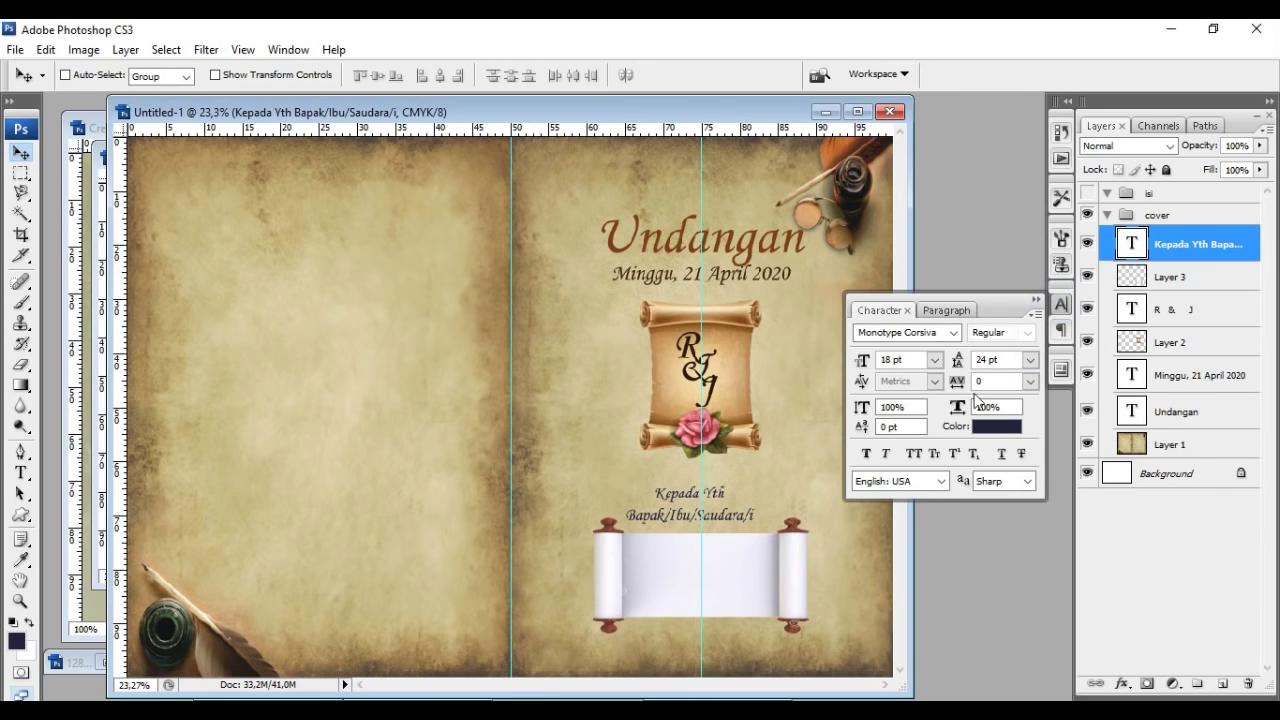
pyautogui.click(990, 427)
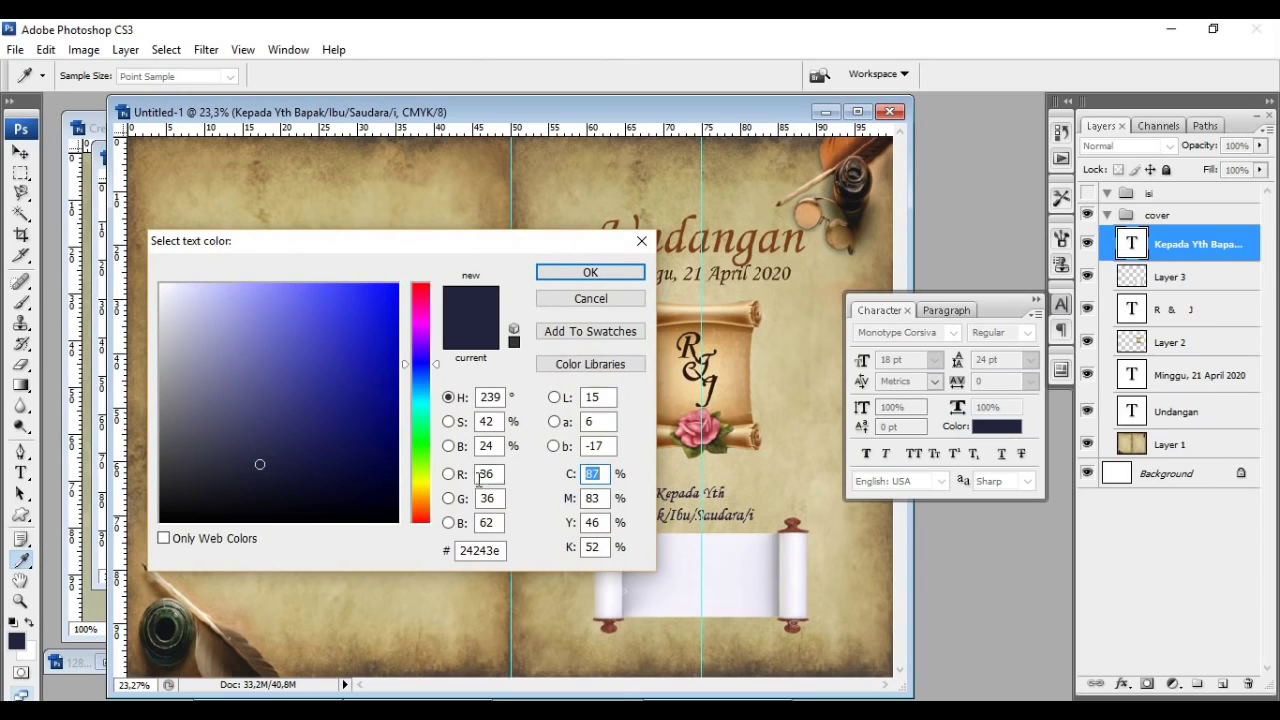
pyautogui.click(420, 507)
pyautogui.click(372, 446)
pyautogui.click(585, 272)
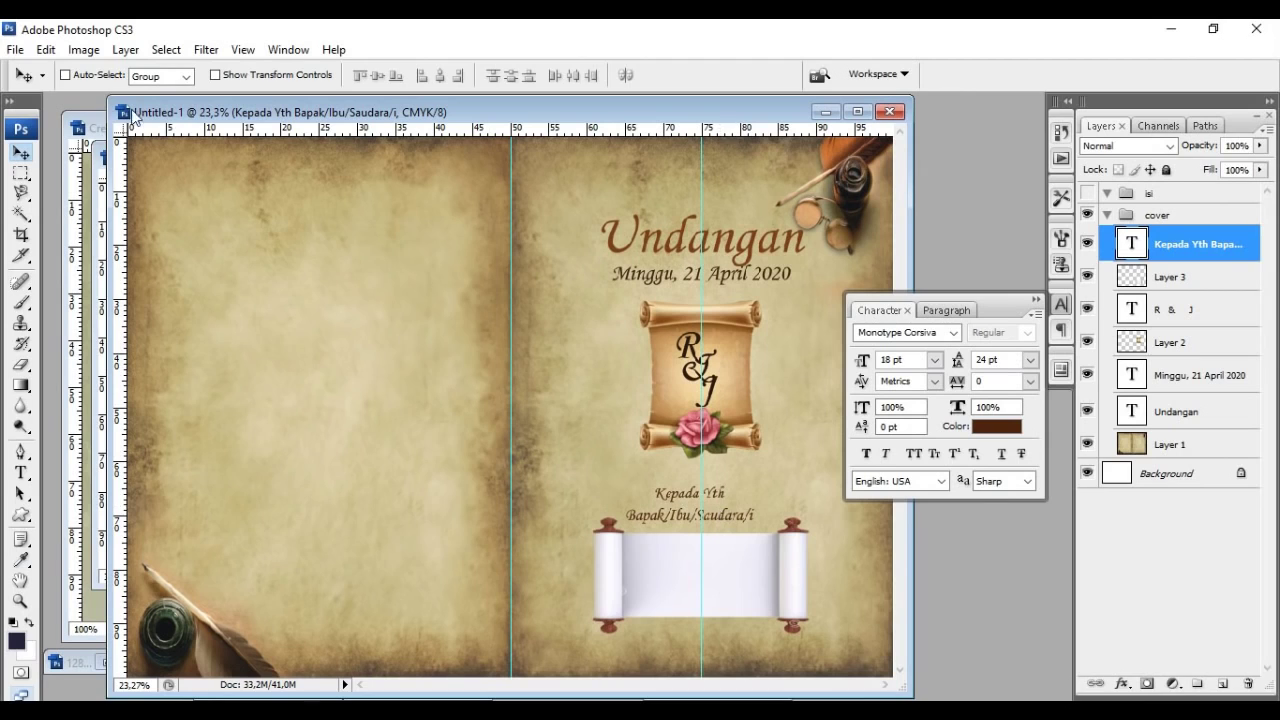
# Step: Move the "Kepada Yth Bapak/Ibu/Saudara/i" text right to center it on the right page's vertical guide
pyautogui.click(45, 50)
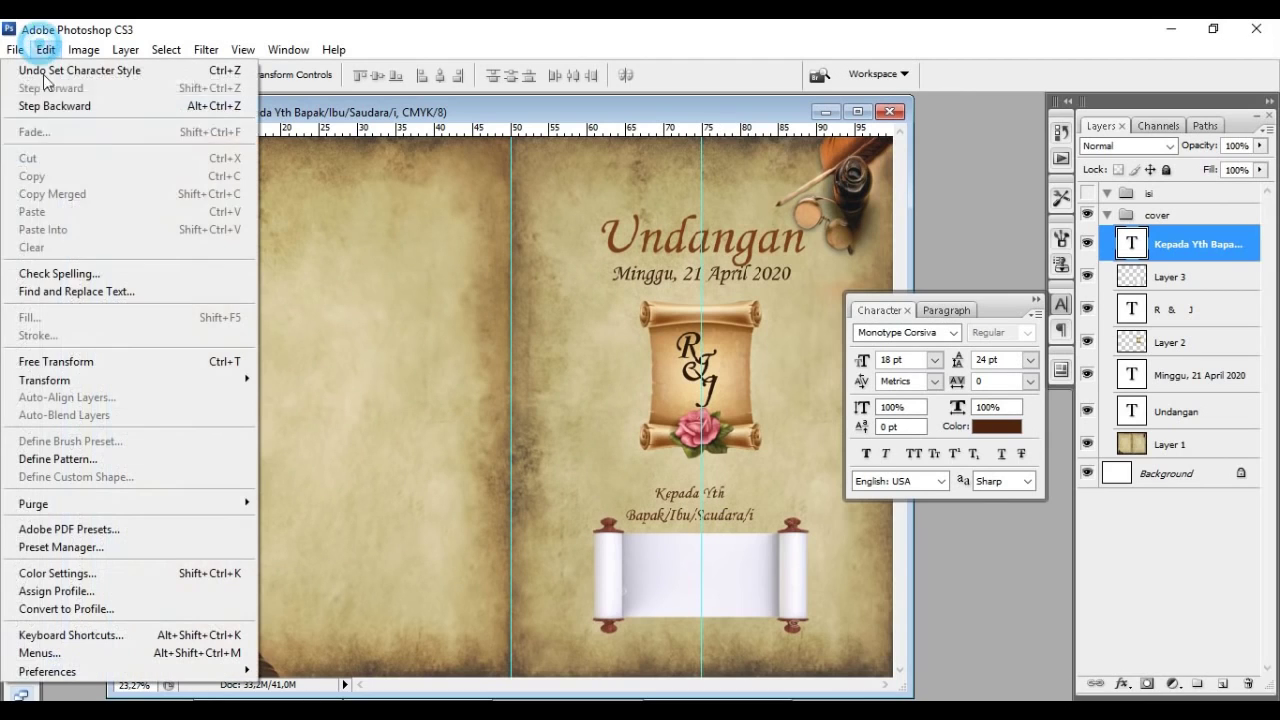
pyautogui.click(66, 363)
pyautogui.moveTo(258, 368); pyautogui.dragTo(269, 368)
pyautogui.press('Return')
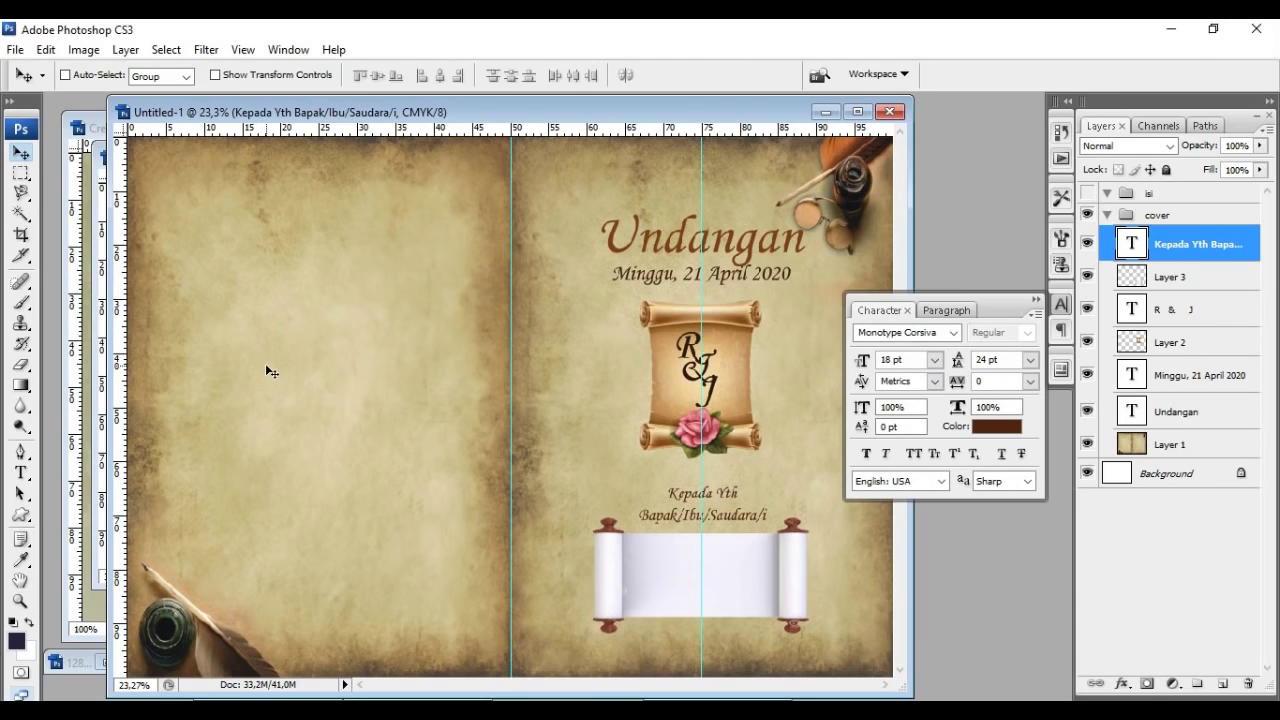
# Step: Add centered text reading "Mohon maaf bila ada kesalahan penulisan nama atau gelar" just below the blank name scroll
pyautogui.click(1036, 301)
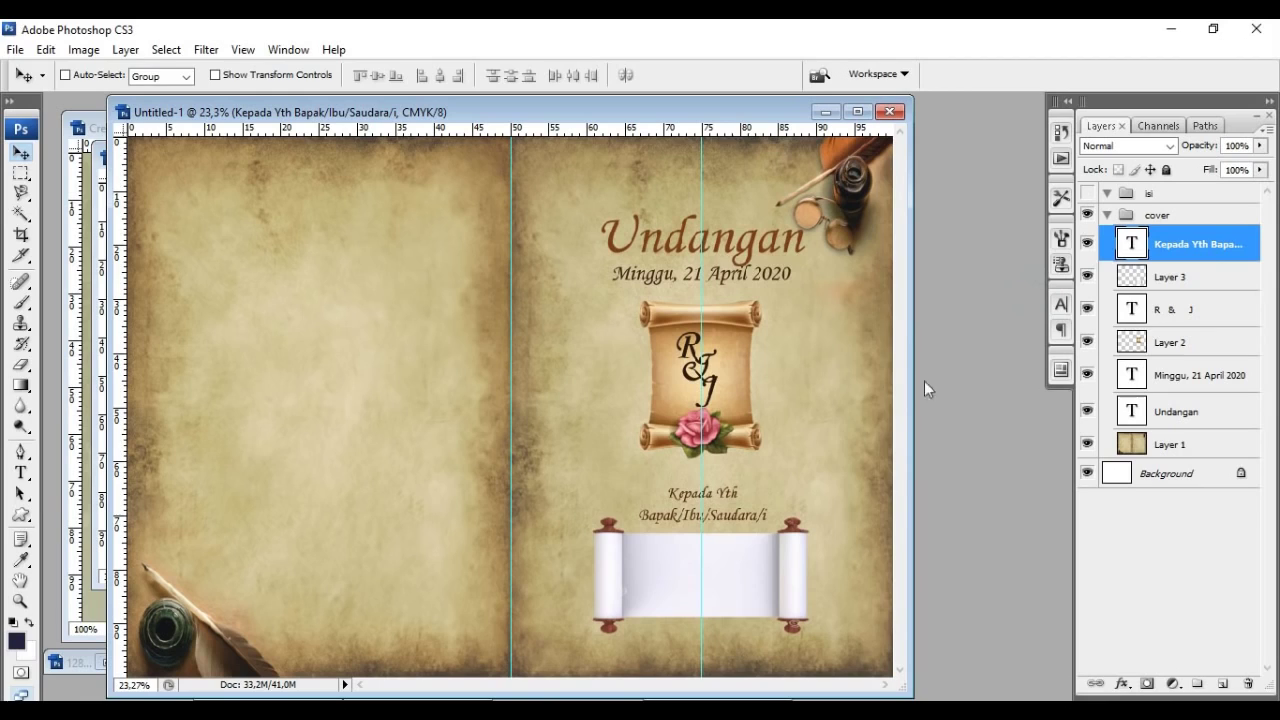
pyautogui.press('t')
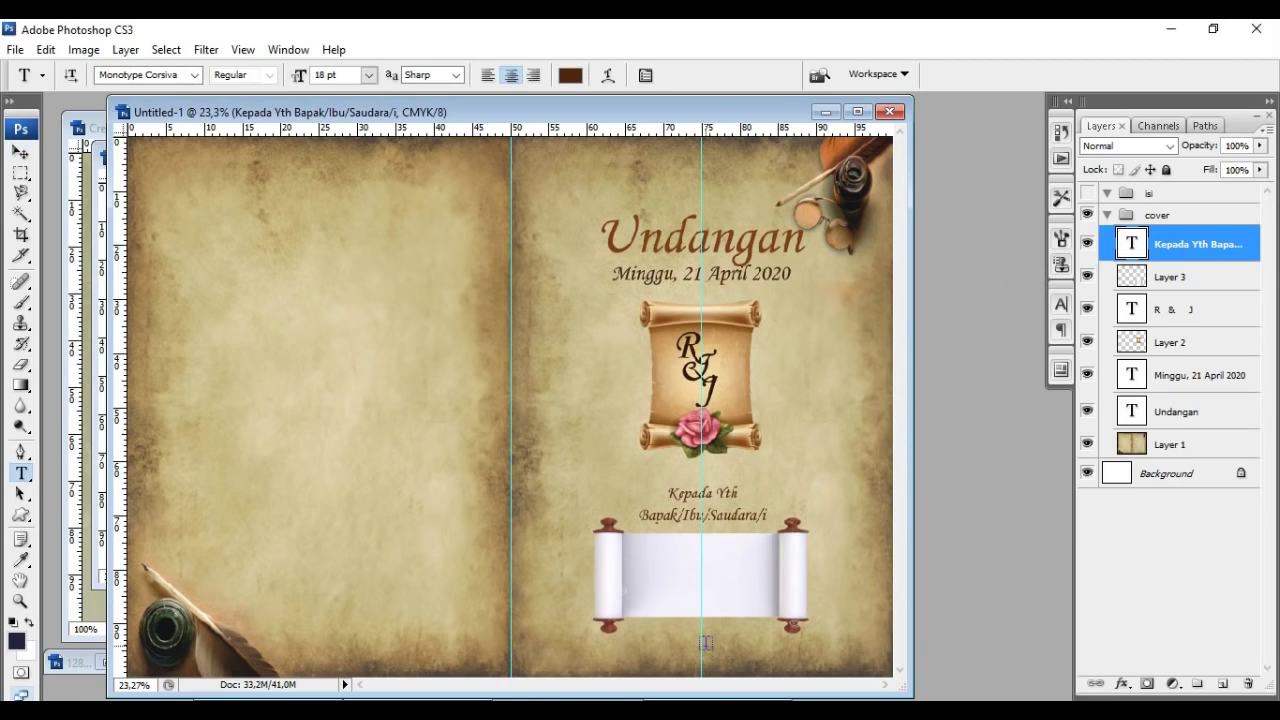
pyautogui.click(703, 643)
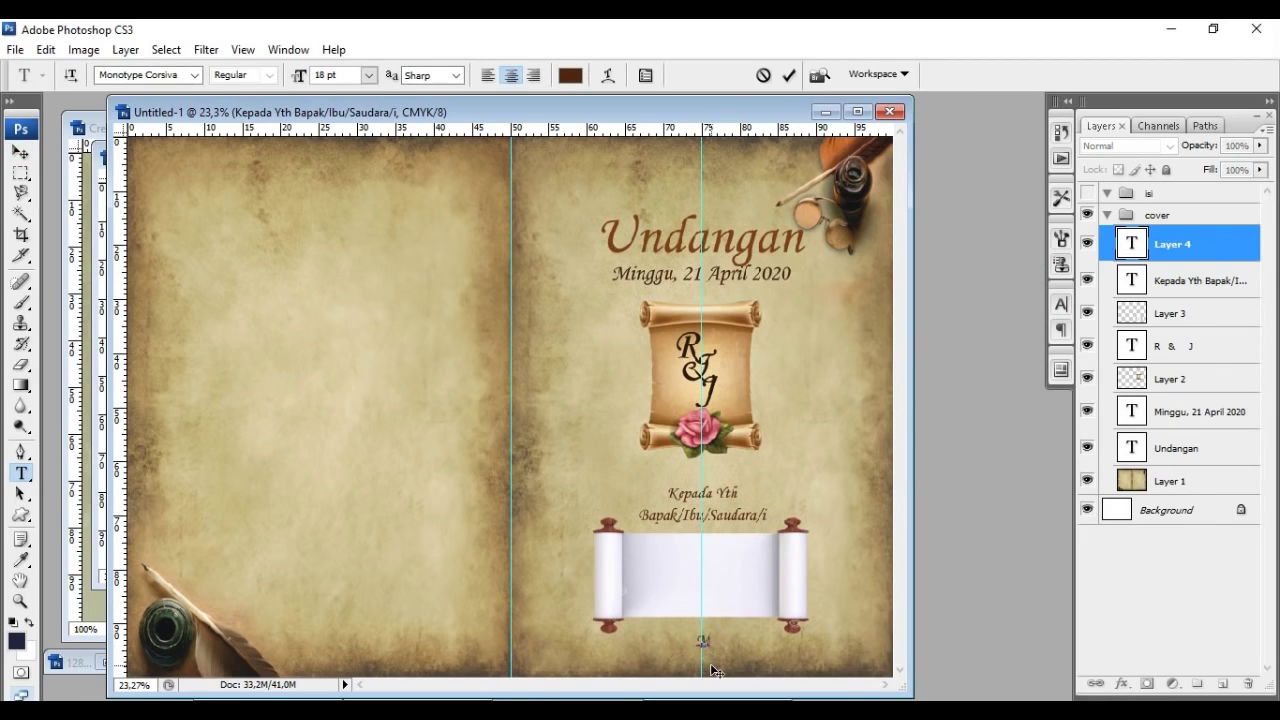
pyautogui.write('Mohon maaf bila ada kesalahan')
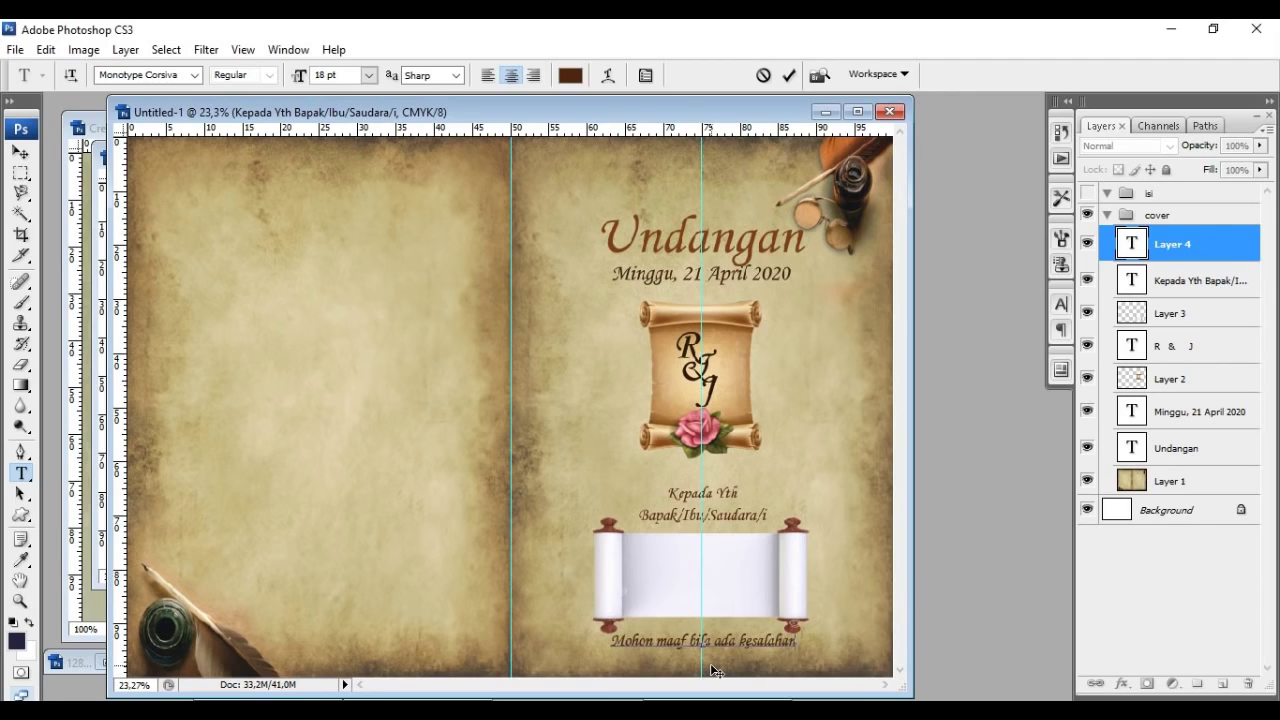
pyautogui.write(' yenulisan')
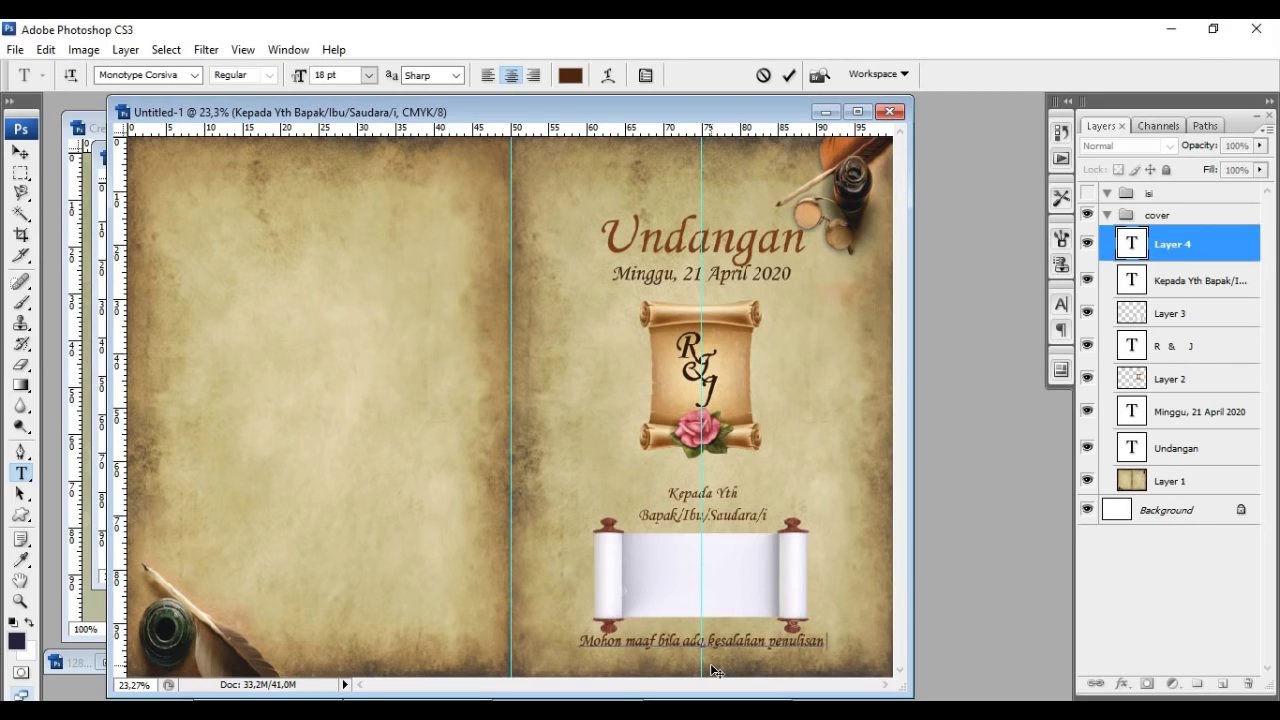
pyautogui.write(' nama atau g')
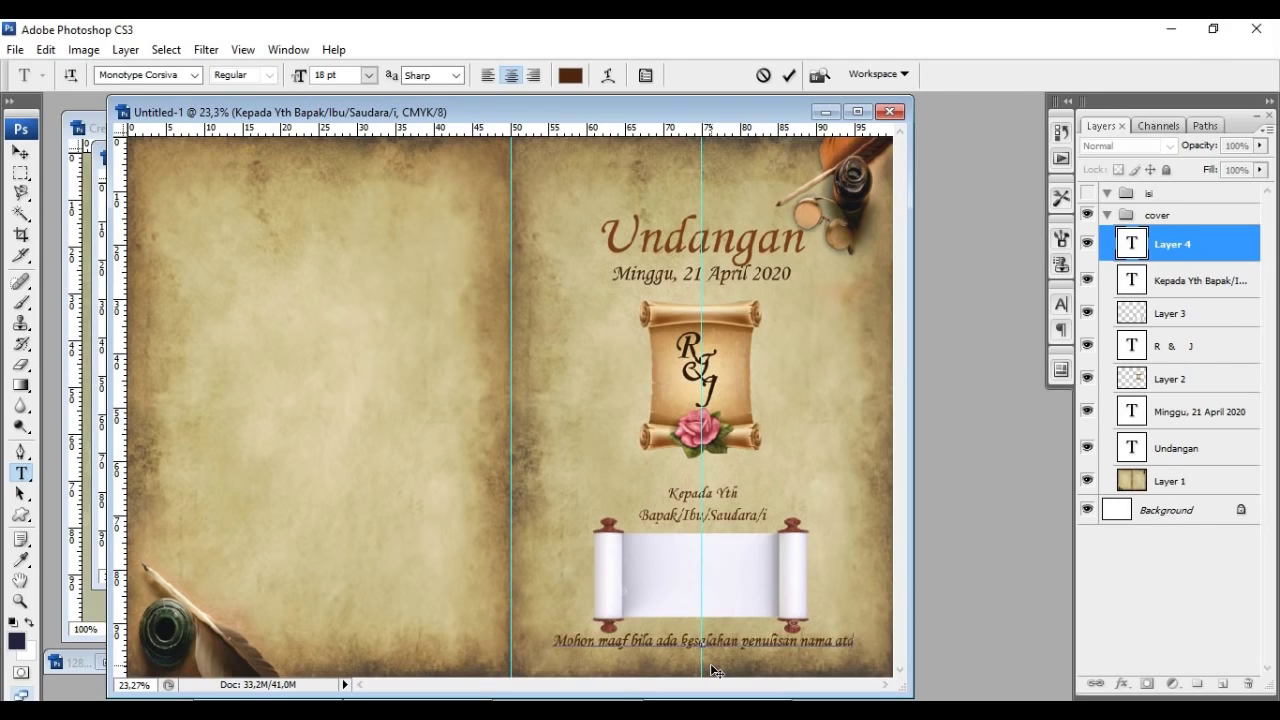
pyautogui.write('elar')
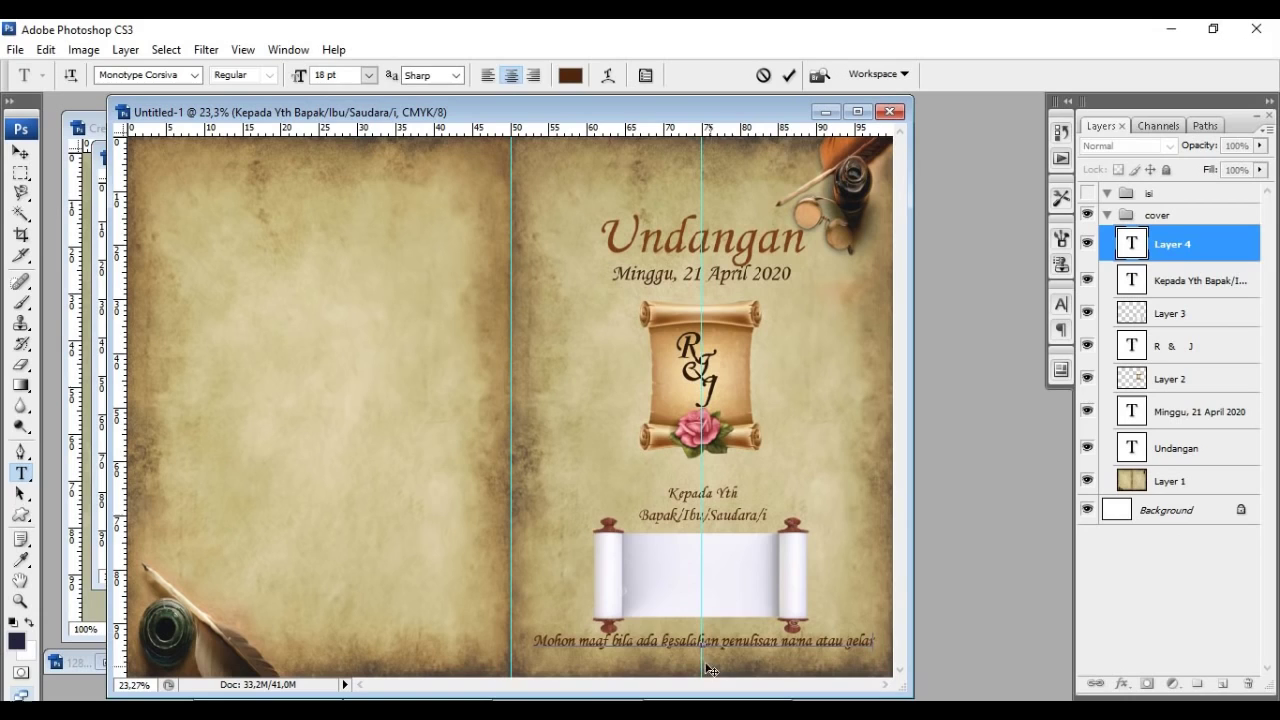
pyautogui.click(20, 151)
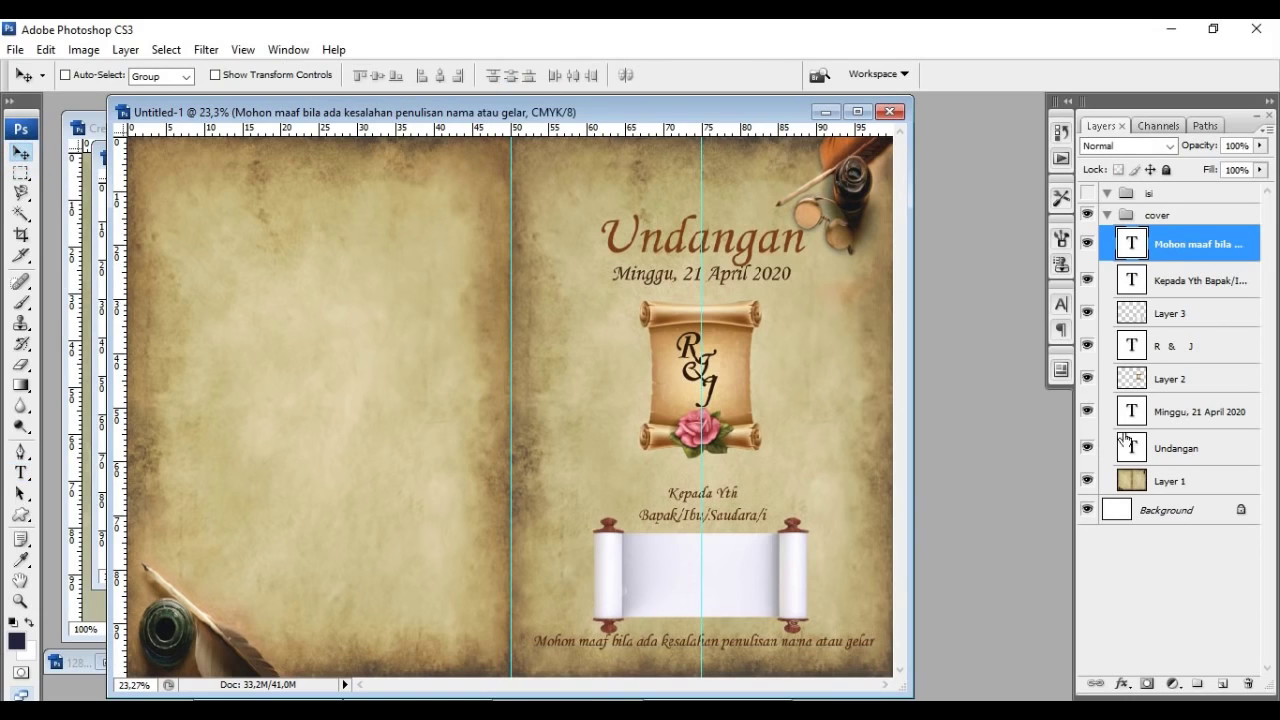
# Step: Set the font size of the "Mohon maaf bila ada kesalahan penulisan nama atau gelar" text to 12 pt
pyautogui.click(1061, 303)
pyautogui.click(934, 361)
pyautogui.click(934, 512)
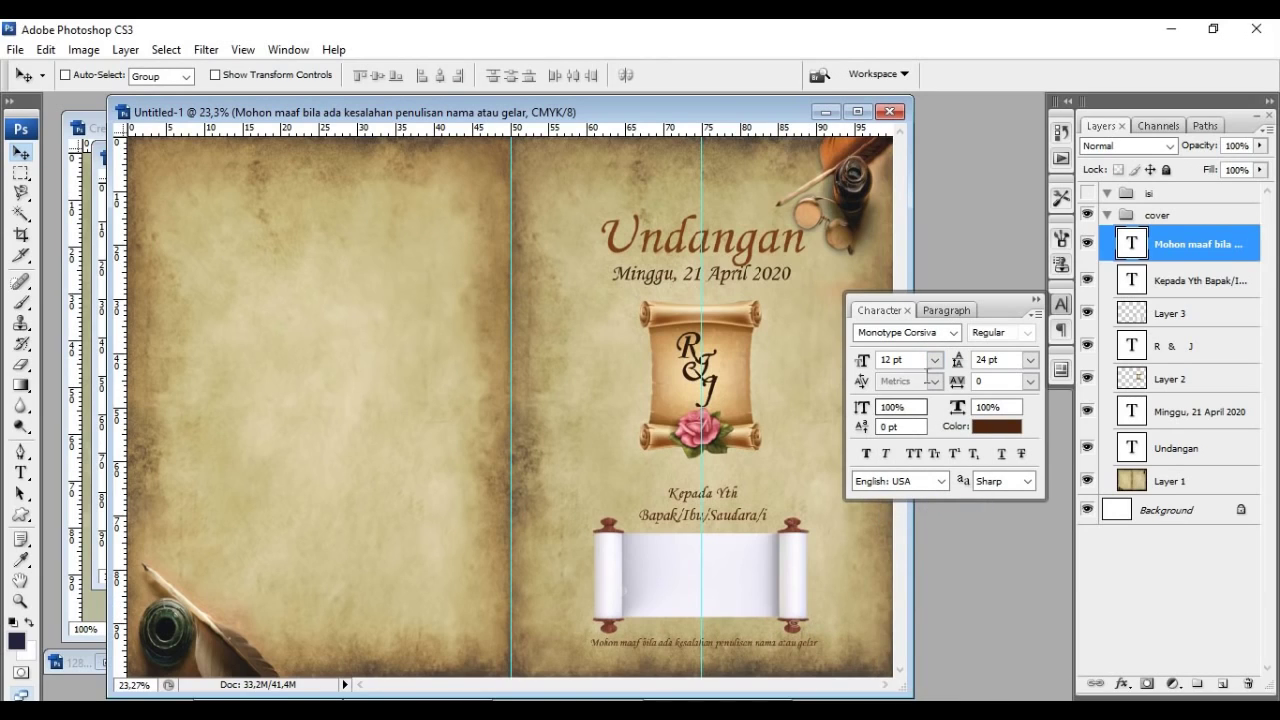
pyautogui.click(1037, 300)
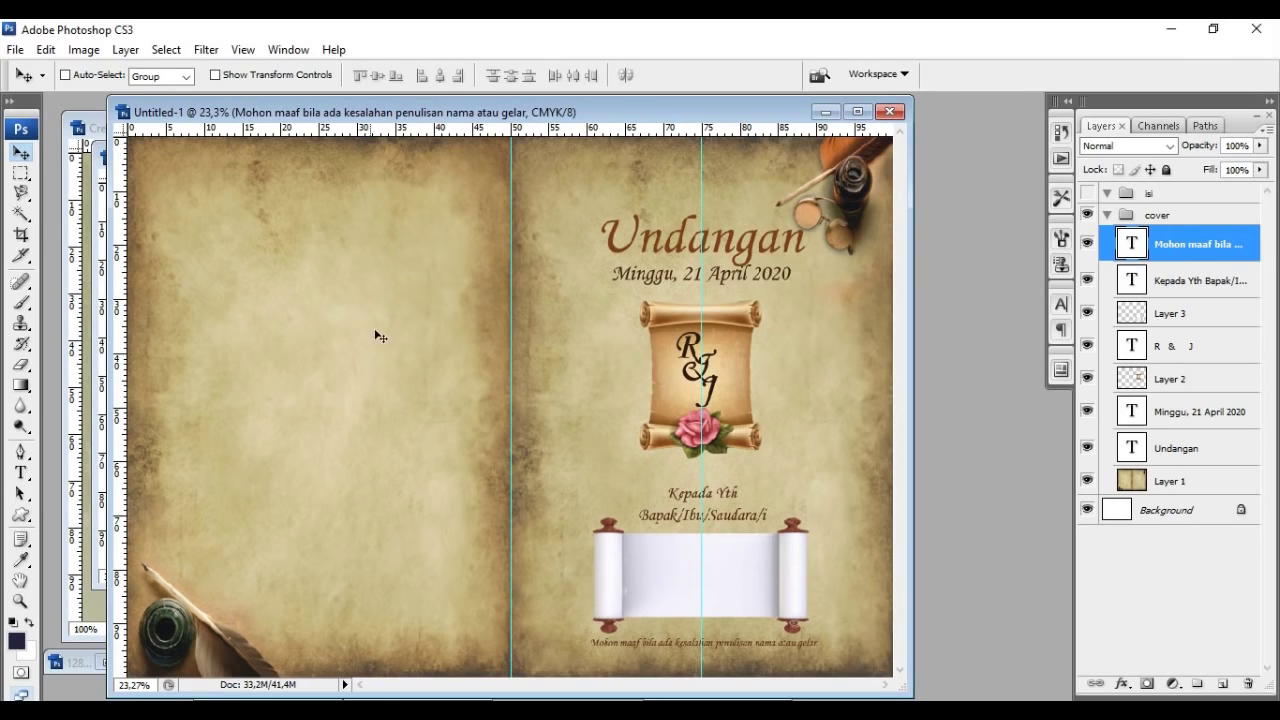
# Step: Check the cover.jpg reference, and close the rose scroll and wooden-handled scroll source images without saving changes
pyautogui.click(451, 680)
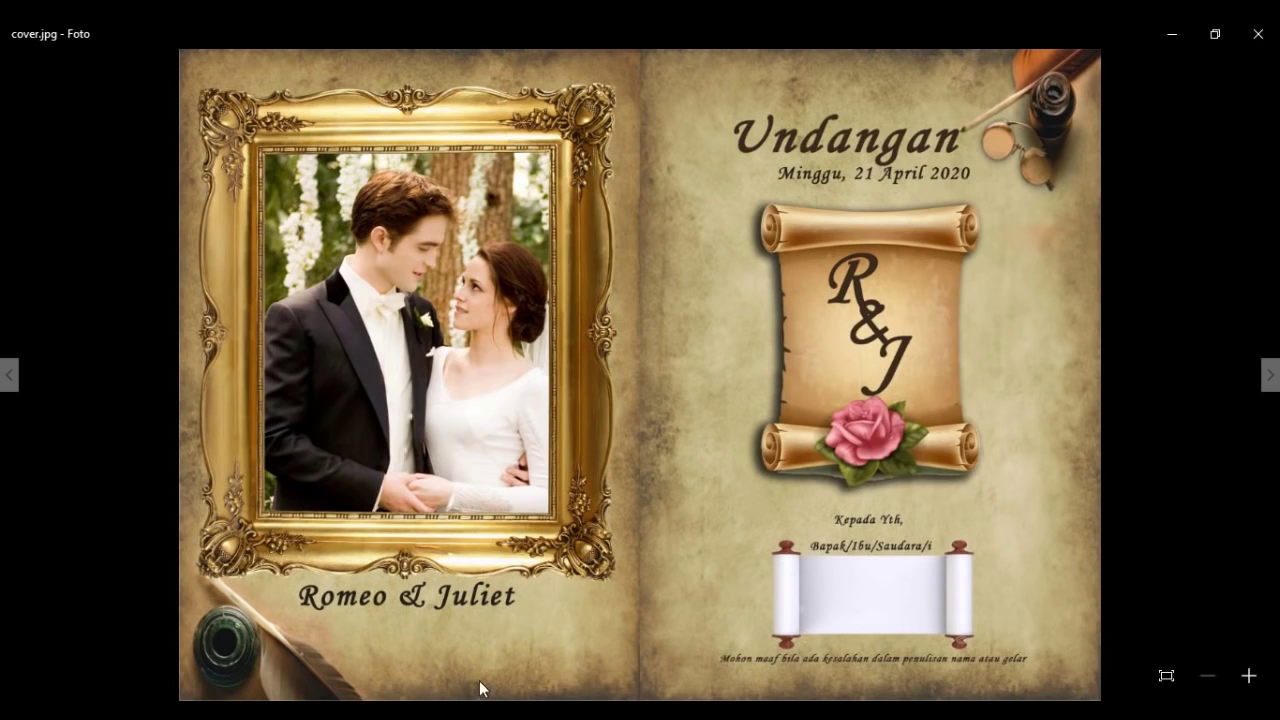
pyautogui.moveTo(360, 690)
pyautogui.click(360, 640)
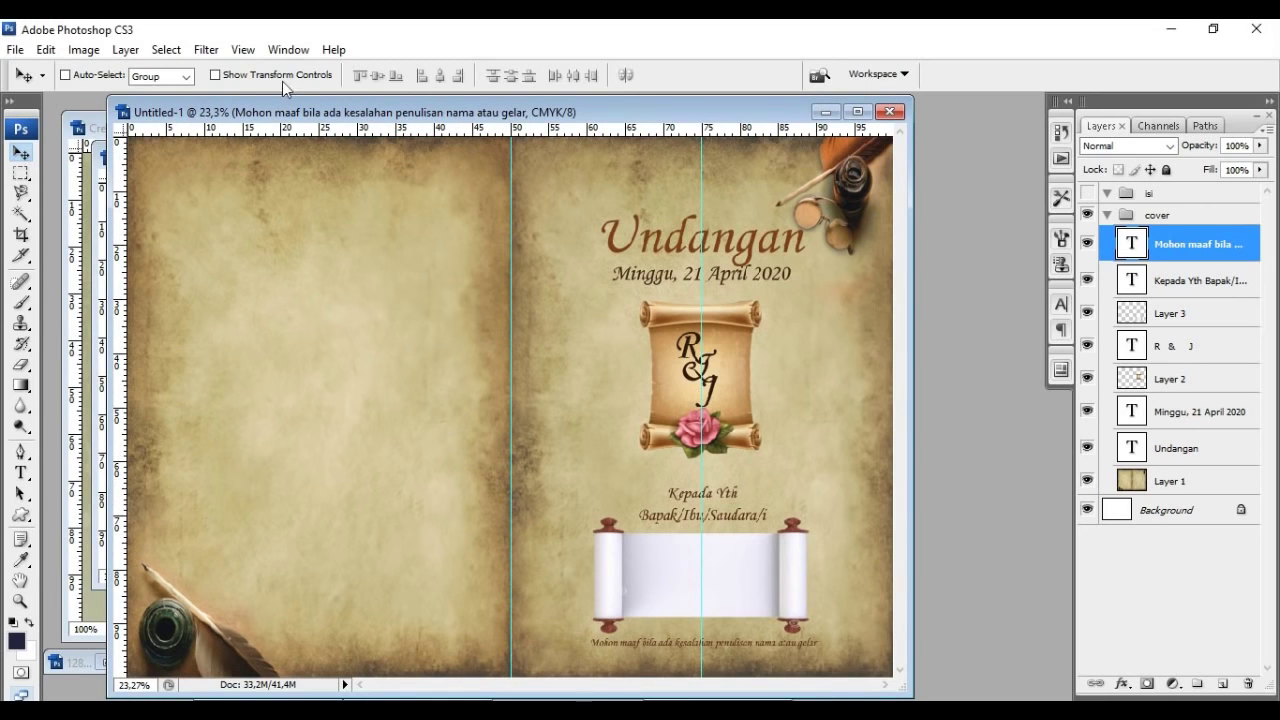
pyautogui.click(77, 127)
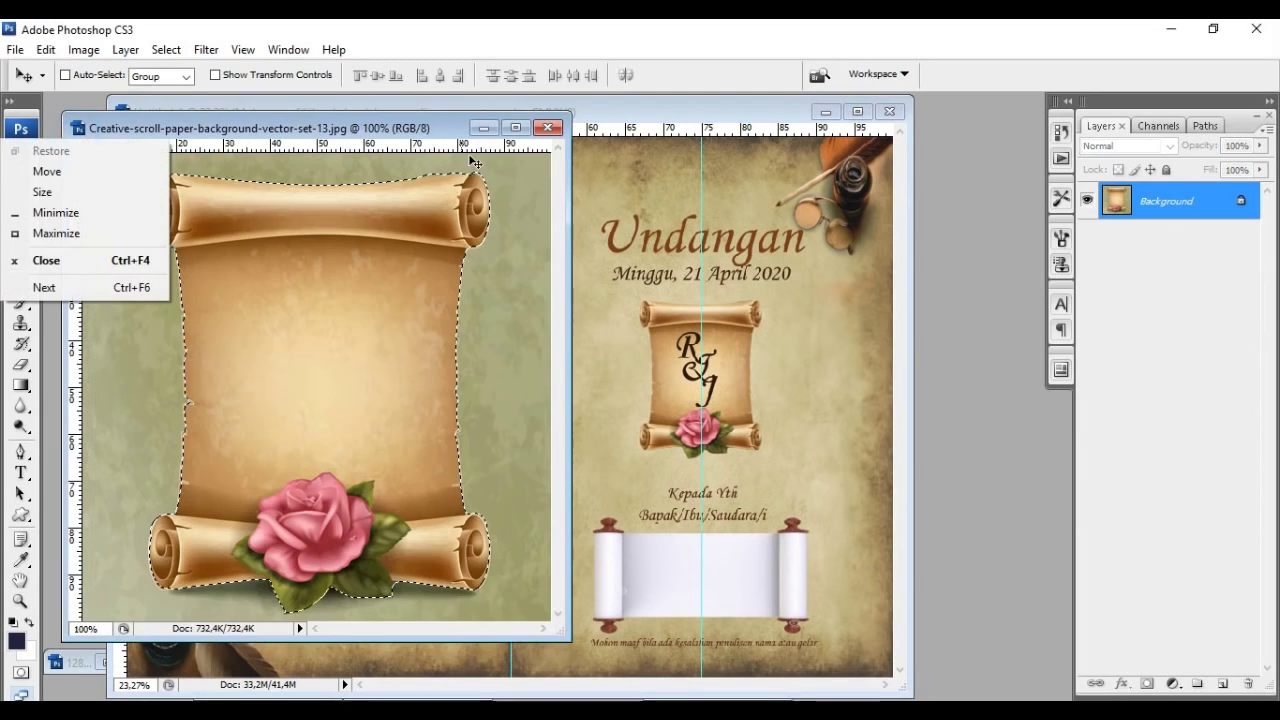
pyautogui.click(549, 118)
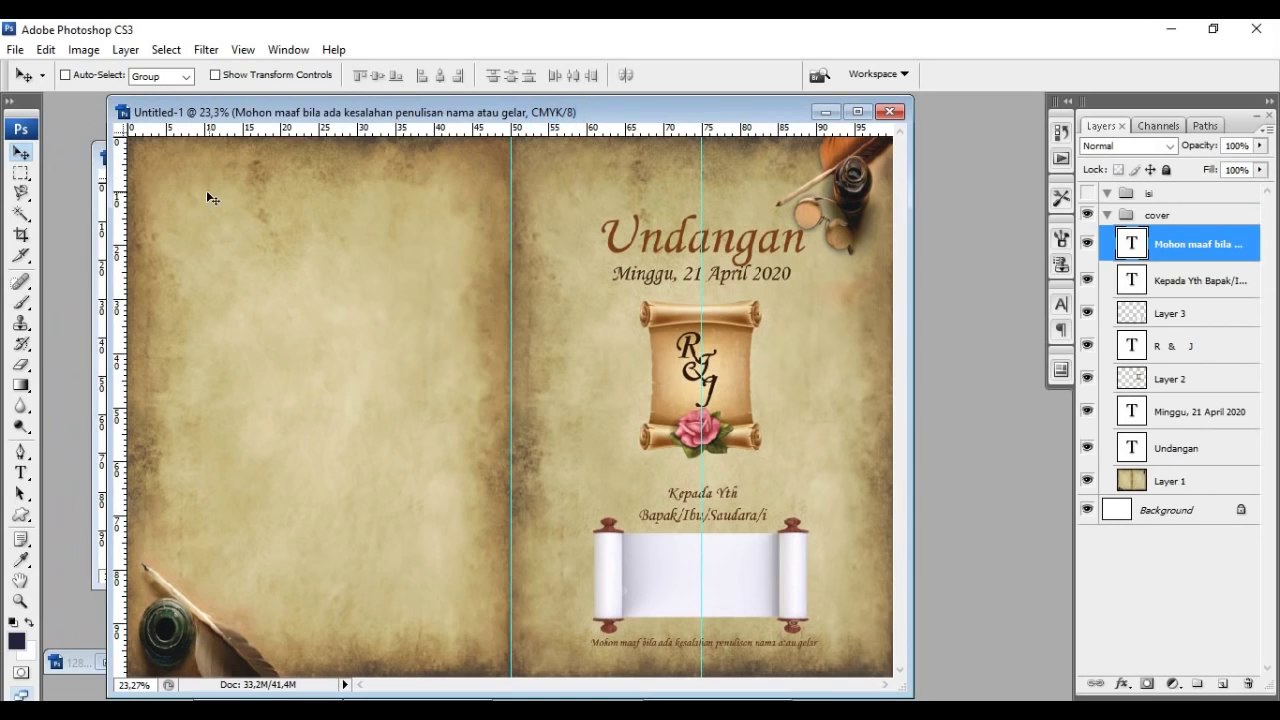
pyautogui.click(100, 197)
pyautogui.click(458, 159)
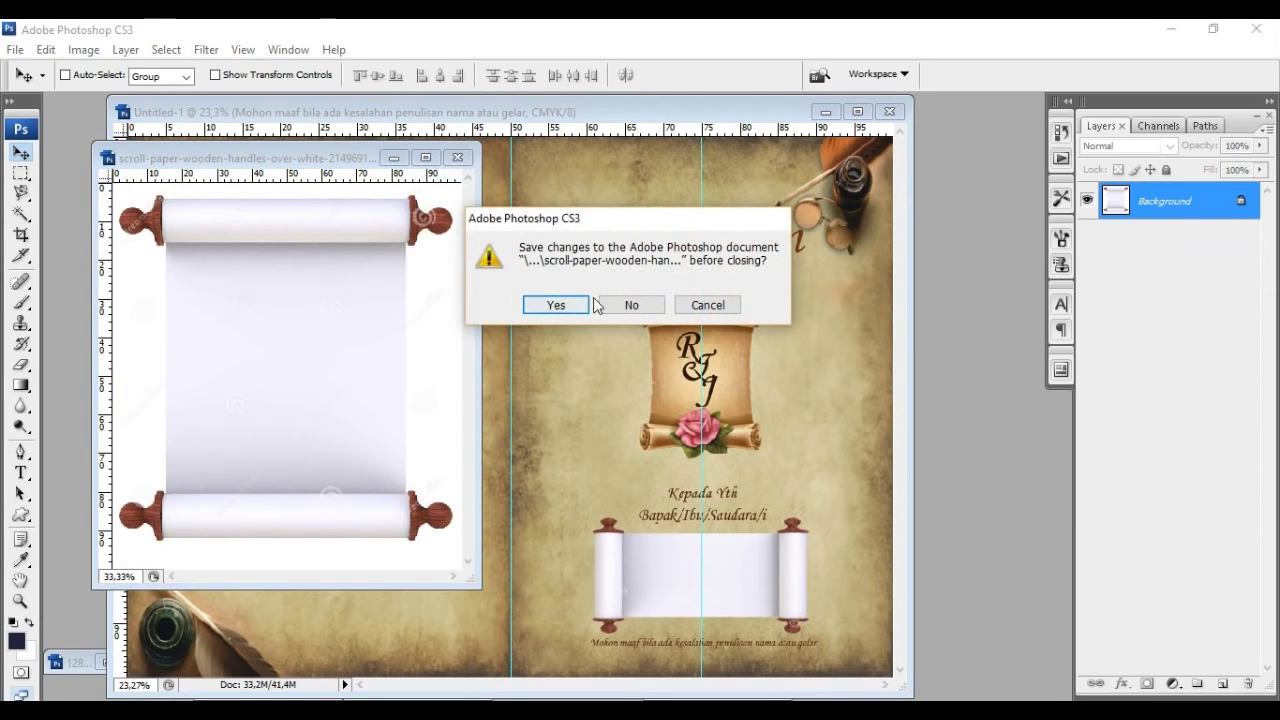
pyautogui.click(634, 301)
# Step: Copy the couple photo from wedding-dress-front.jpg into the invitation, position it over the left page, and close the source image
pyautogui.click(287, 49)
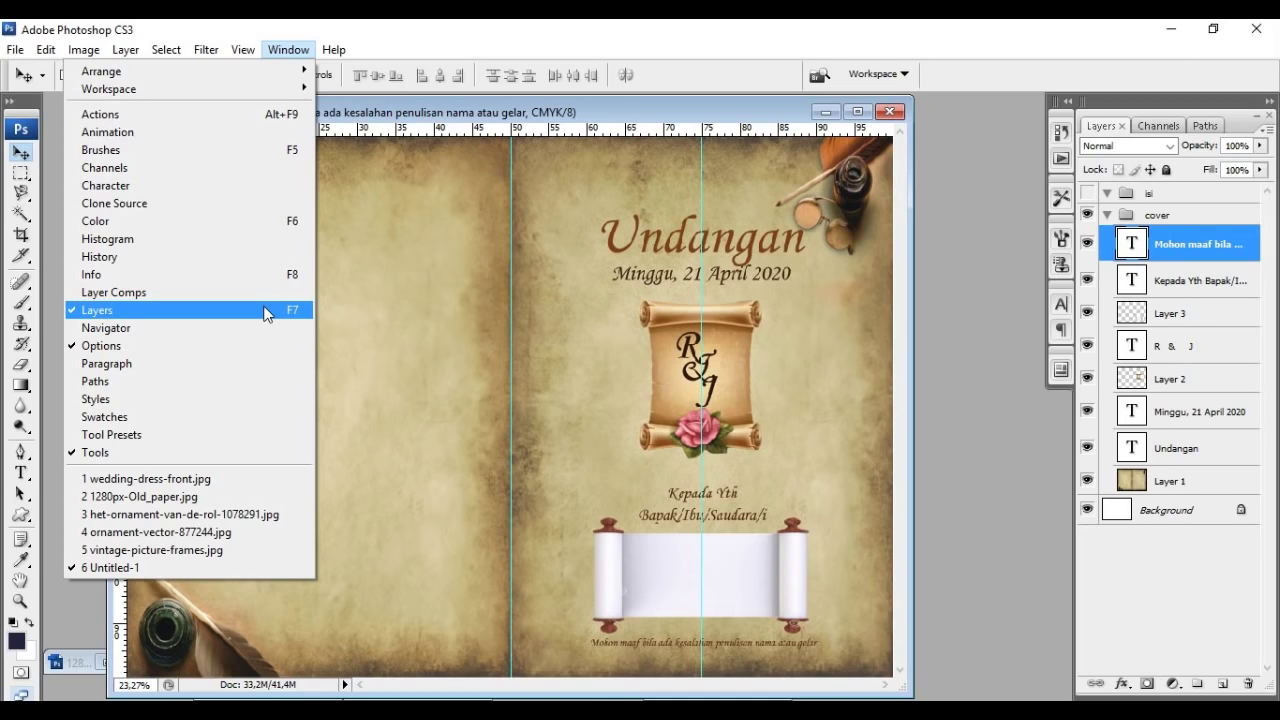
pyautogui.click(238, 478)
pyautogui.moveTo(230, 278); pyautogui.dragTo(443, 357)
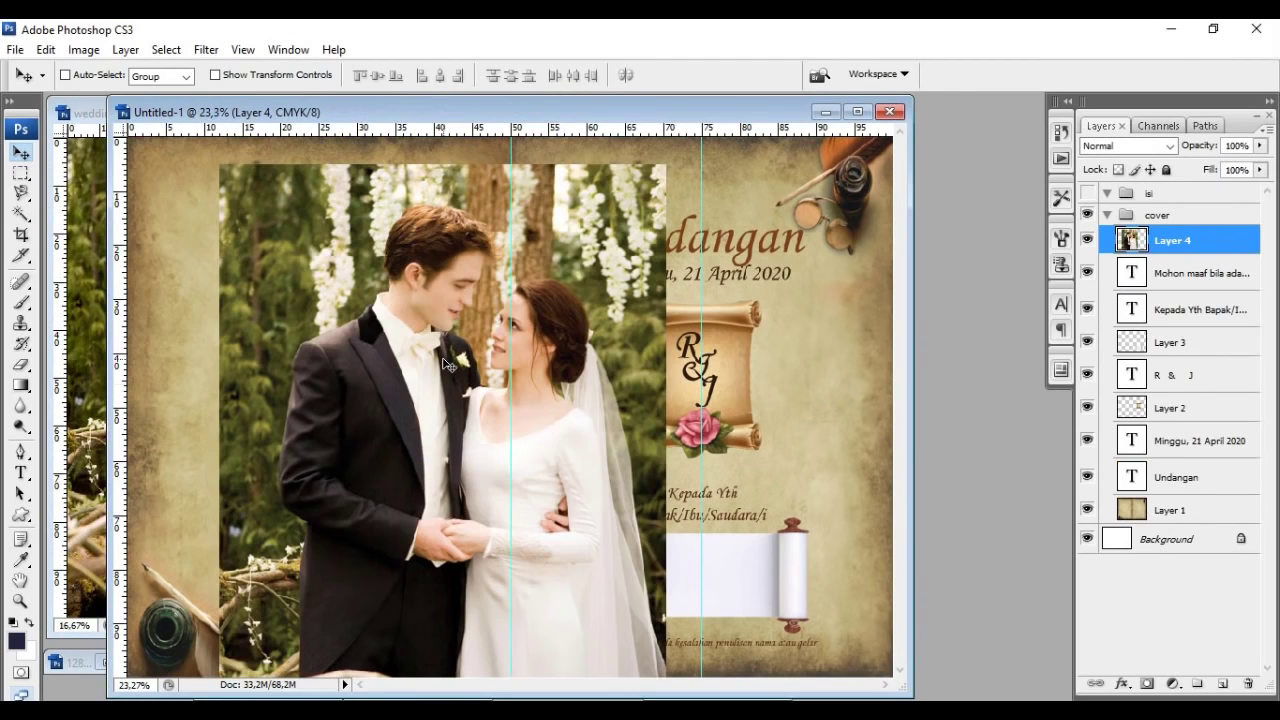
pyautogui.moveTo(399, 408); pyautogui.dragTo(240, 349)
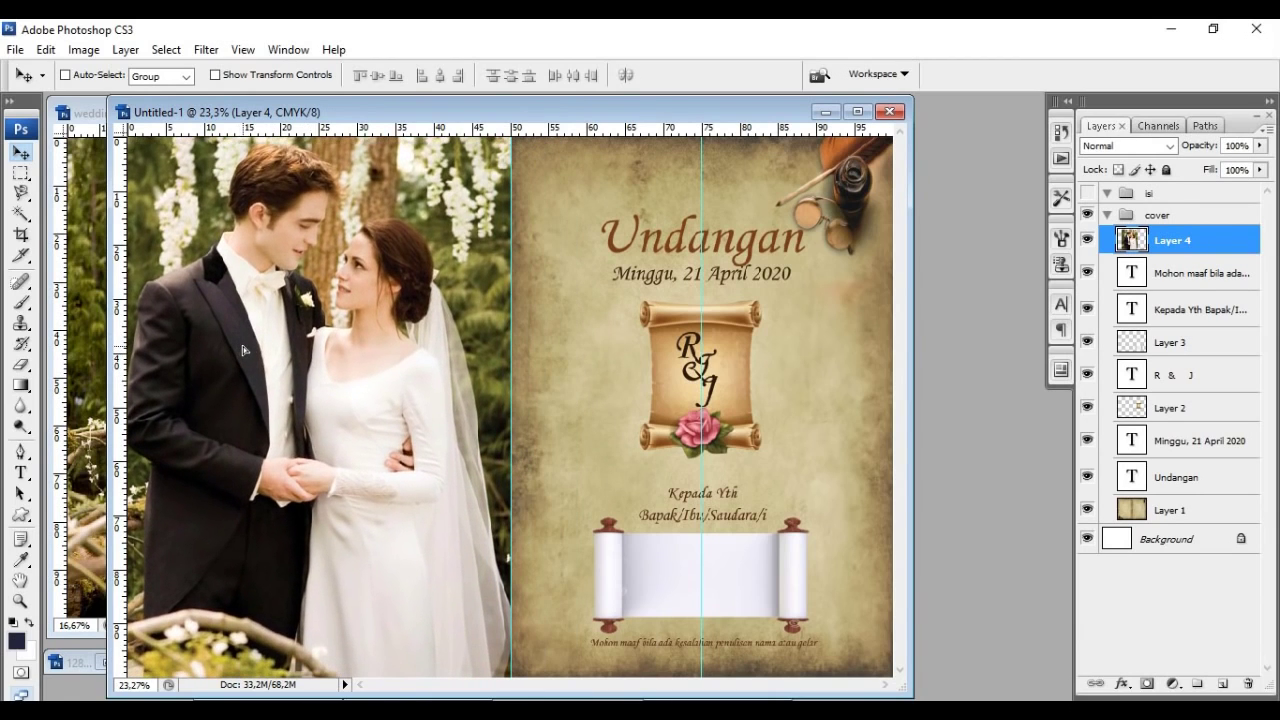
pyautogui.click(87, 334)
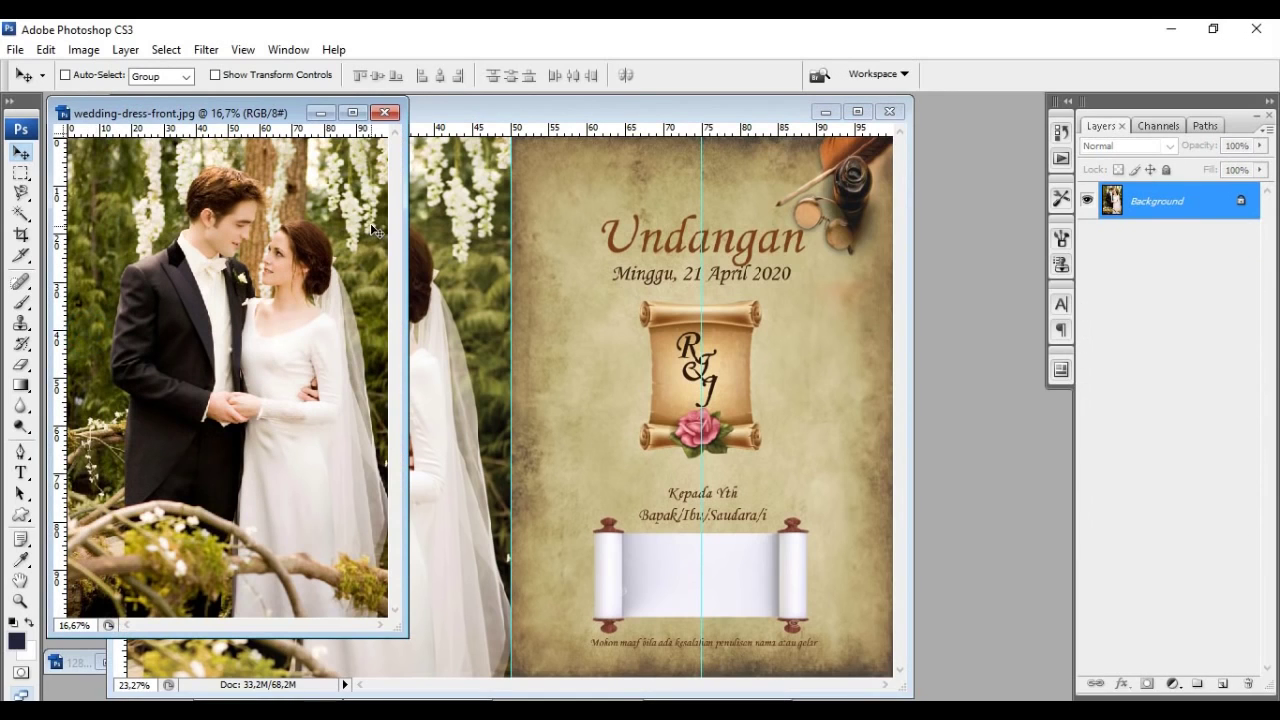
pyautogui.click(384, 112)
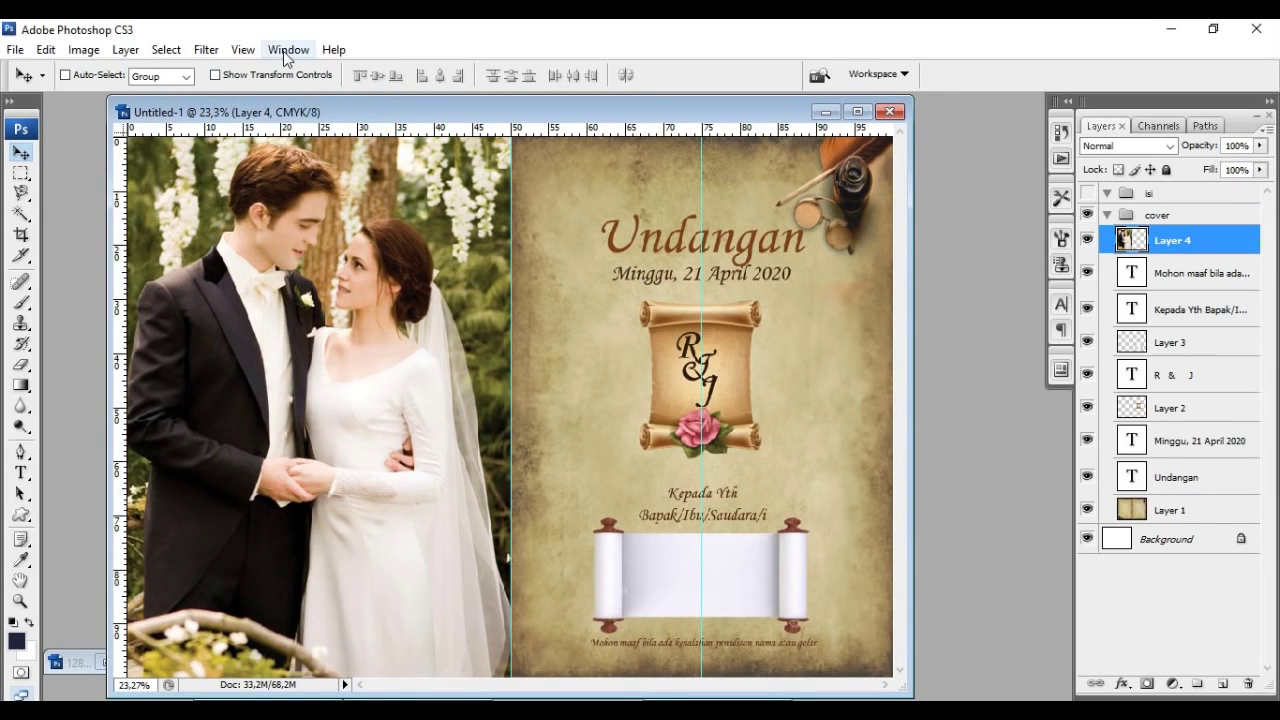
# Step: Copy the gold frame from vintage-picture-frames.jpg into the invitation and place it over the couple photo
pyautogui.click(286, 51)
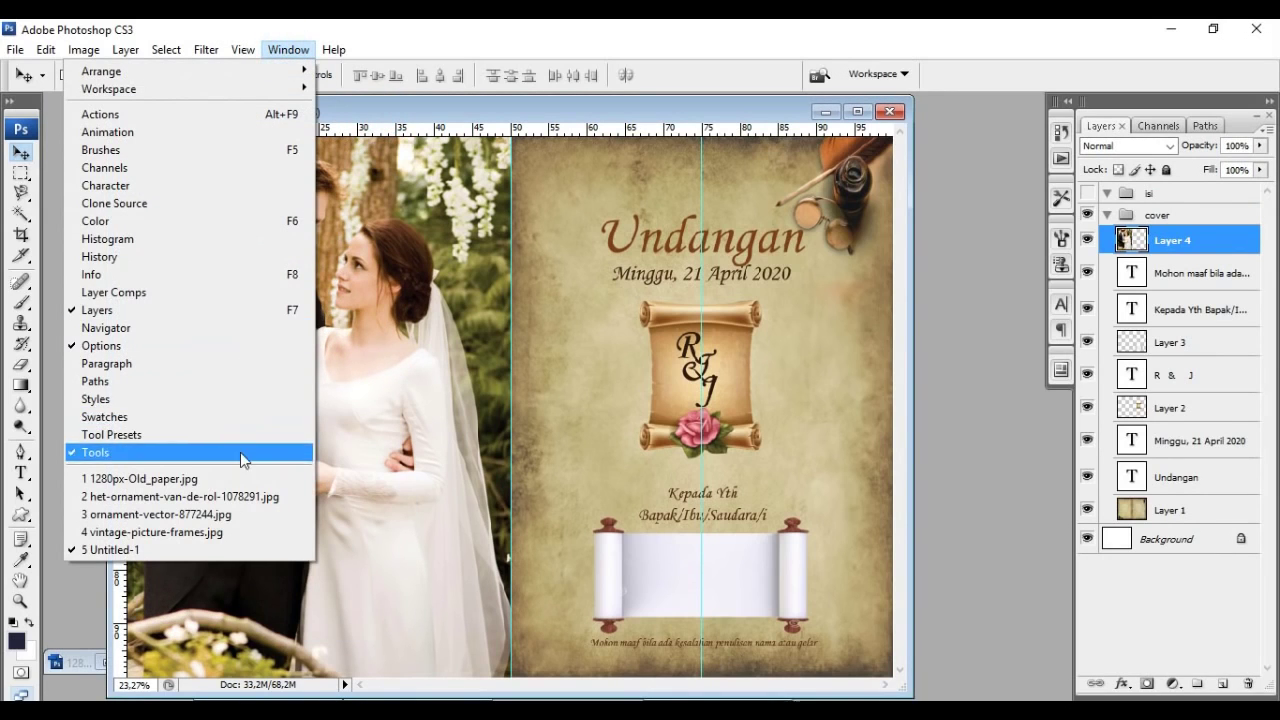
pyautogui.click(242, 530)
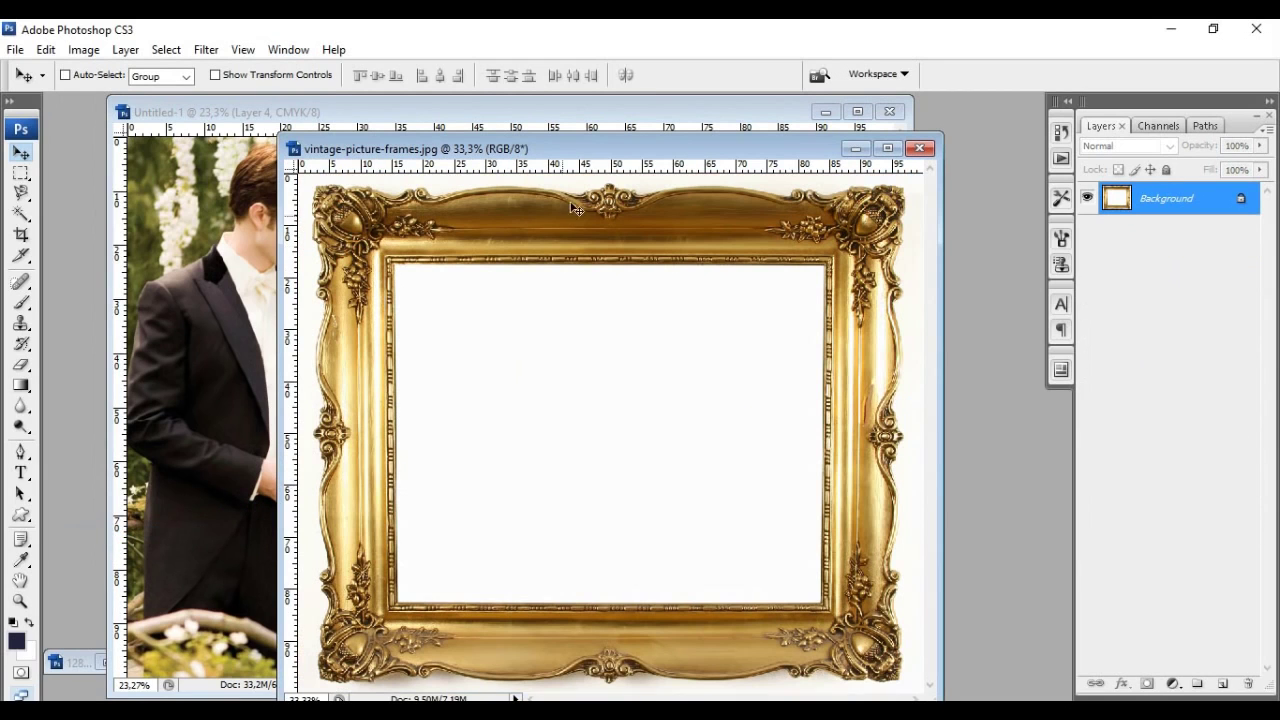
pyautogui.moveTo(585, 149); pyautogui.dragTo(787, 219)
pyautogui.moveTo(731, 371); pyautogui.dragTo(407, 267)
pyautogui.moveTo(394, 328); pyautogui.dragTo(341, 357)
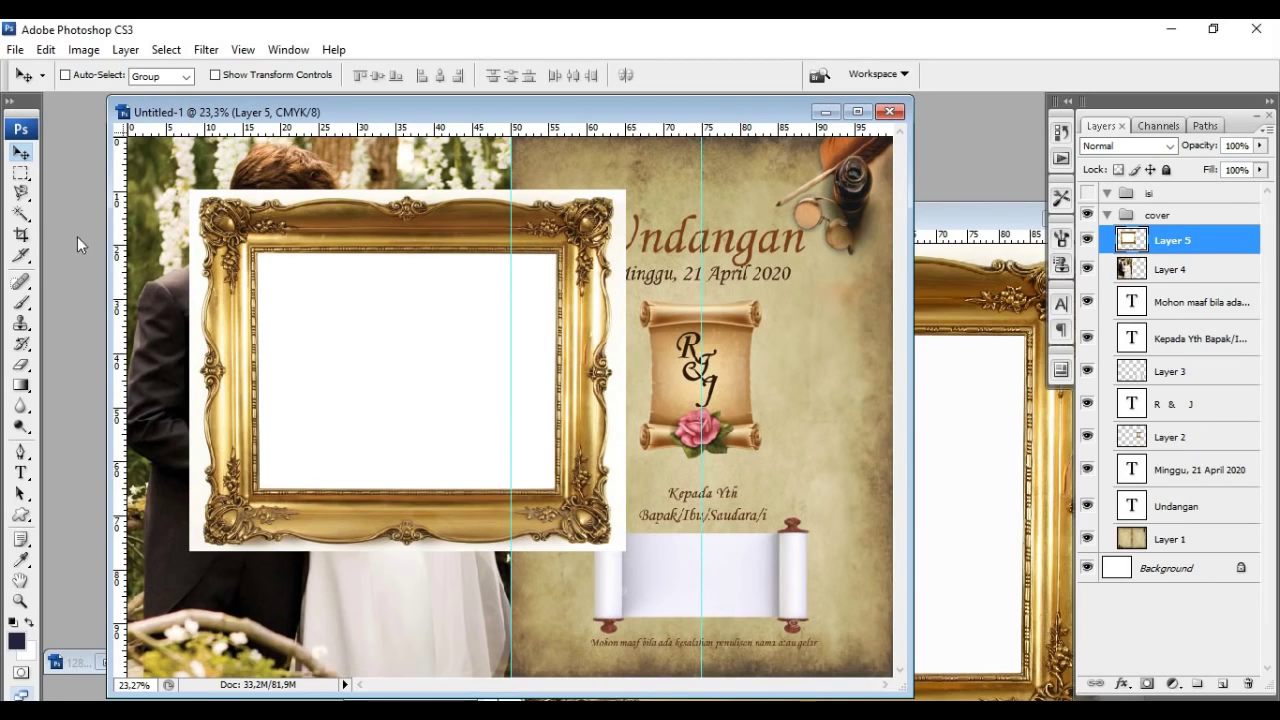
# Step: Delete the white areas outside and inside the gold frame with the Magic Wand, and clear the selection
pyautogui.click(29, 217)
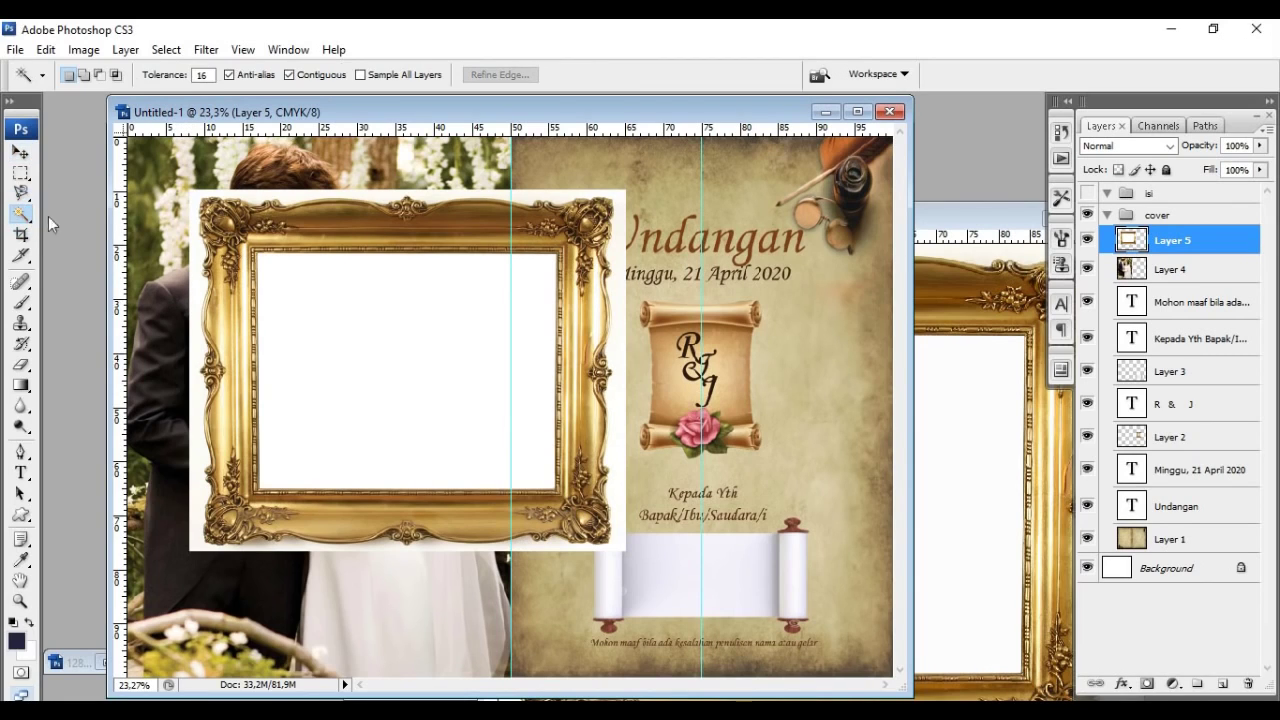
pyautogui.click(296, 197)
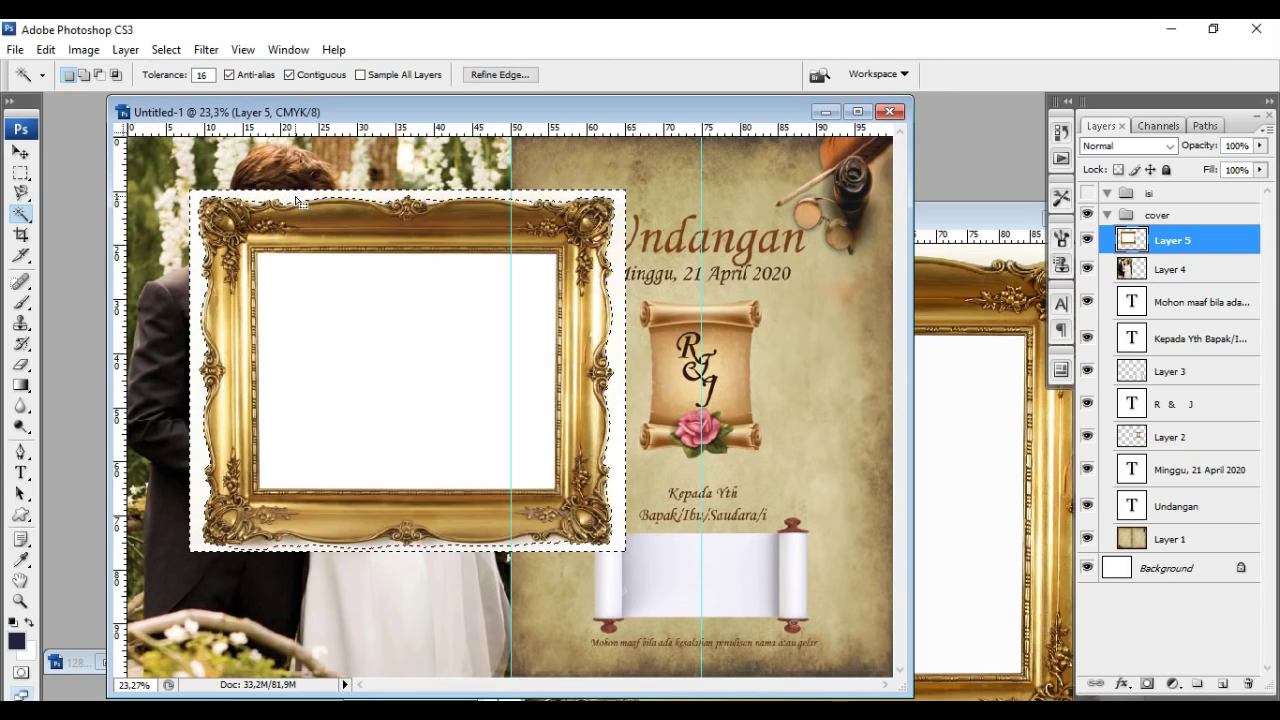
pyautogui.press('Delete')
pyautogui.click(382, 372)
pyautogui.click(380, 369)
pyautogui.press('Delete')
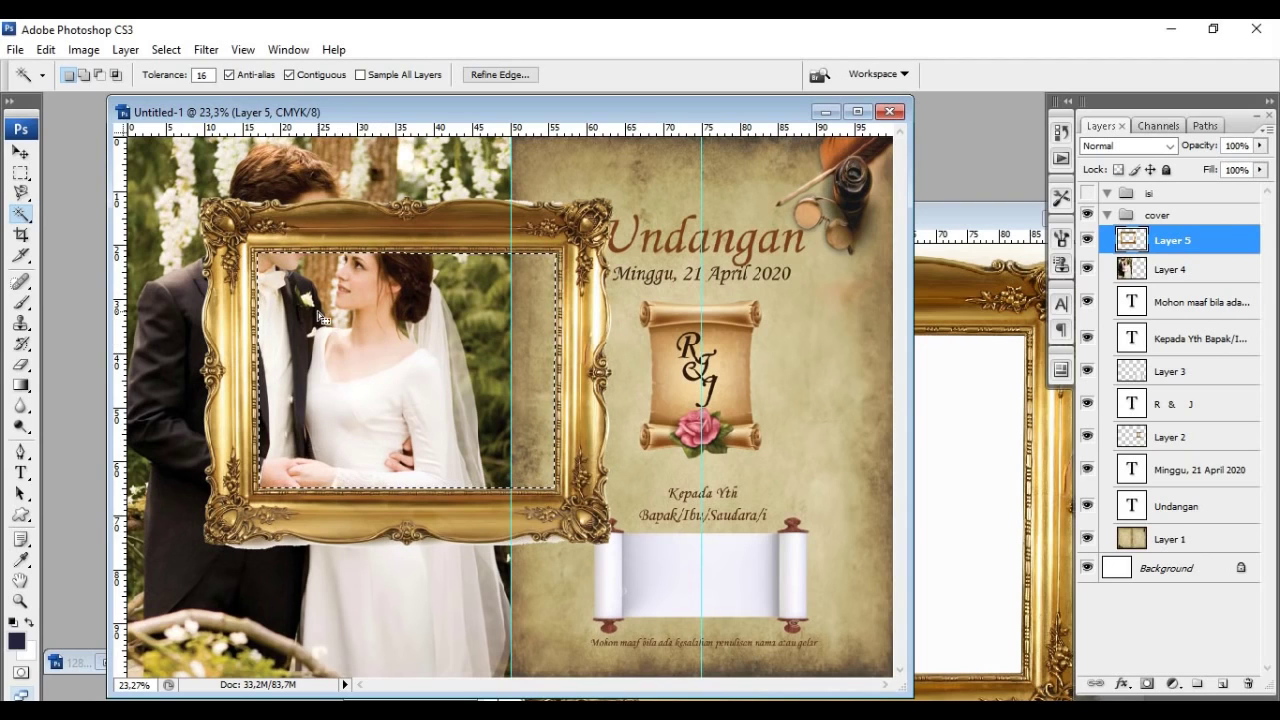
pyautogui.click(166, 49)
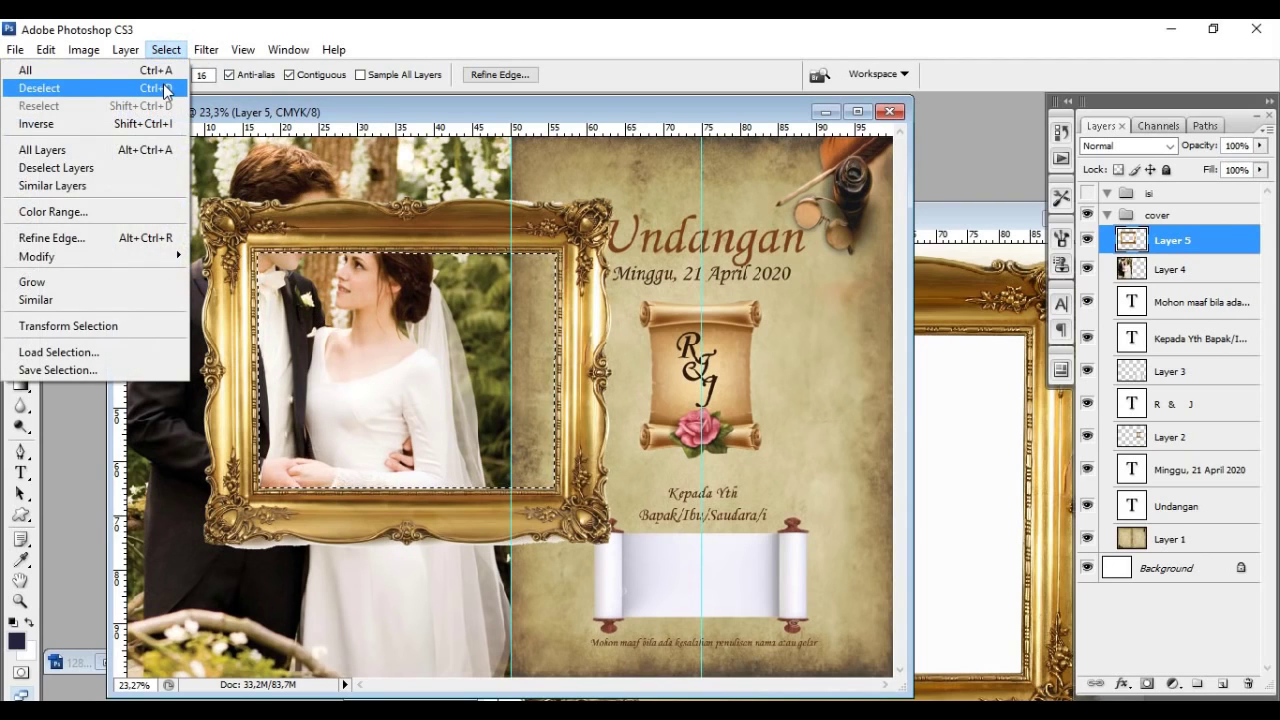
pyautogui.click(166, 90)
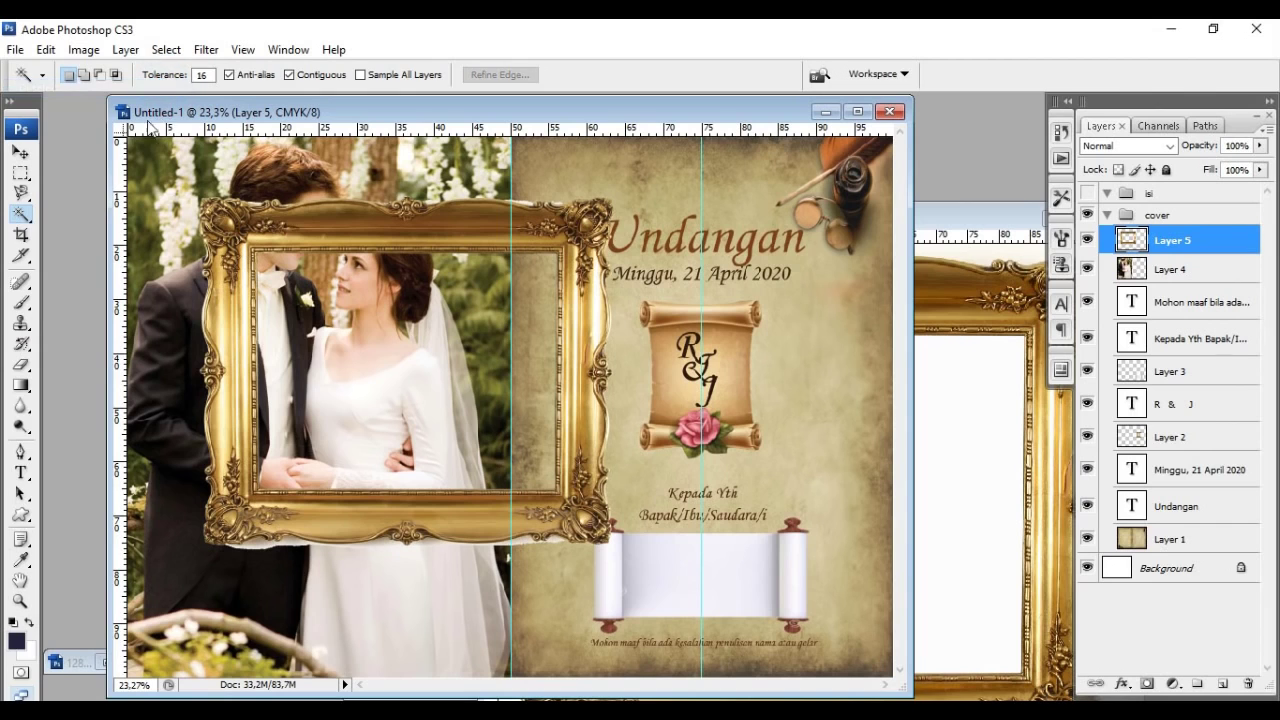
# Step: Rotate the gold frame 90° to portrait orientation and move it onto the left page at X 870.6 px, Y 1068.4 px
pyautogui.click(45, 49)
pyautogui.click(148, 365)
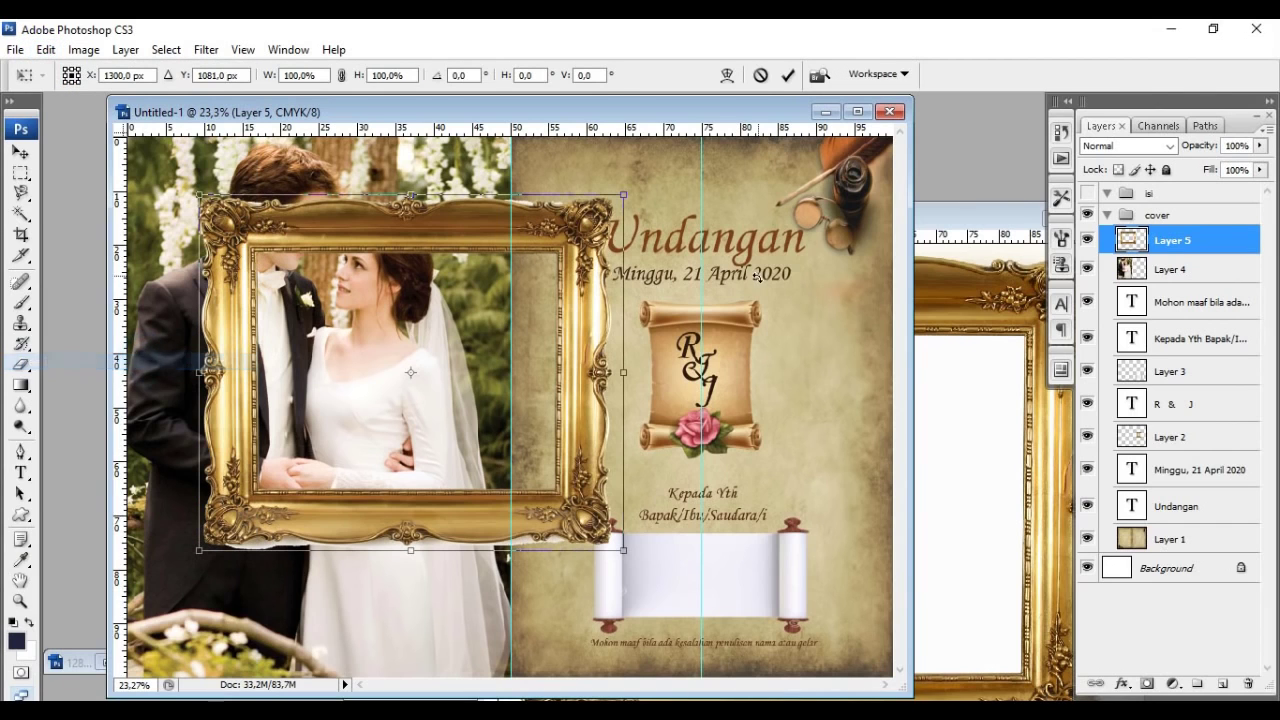
pyautogui.moveTo(675, 240); pyautogui.dragTo(480, 566)
pyautogui.moveTo(456, 453); pyautogui.dragTo(356, 458)
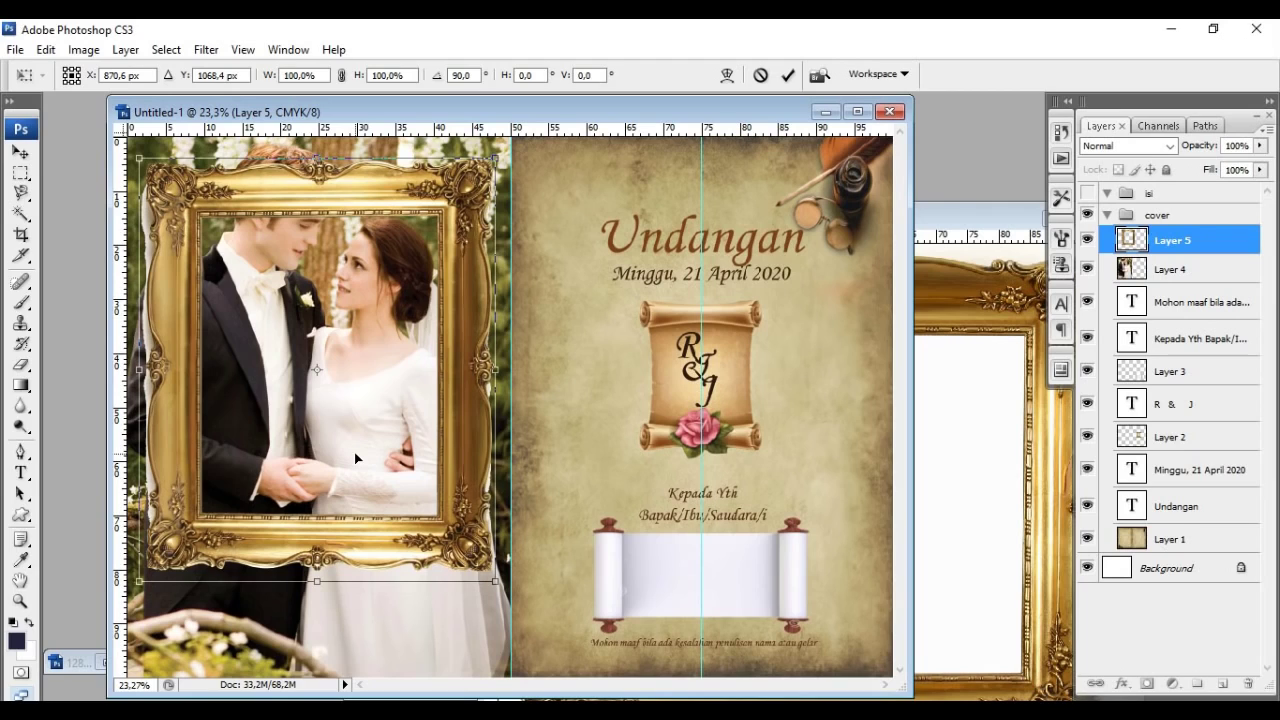
pyautogui.press('w')
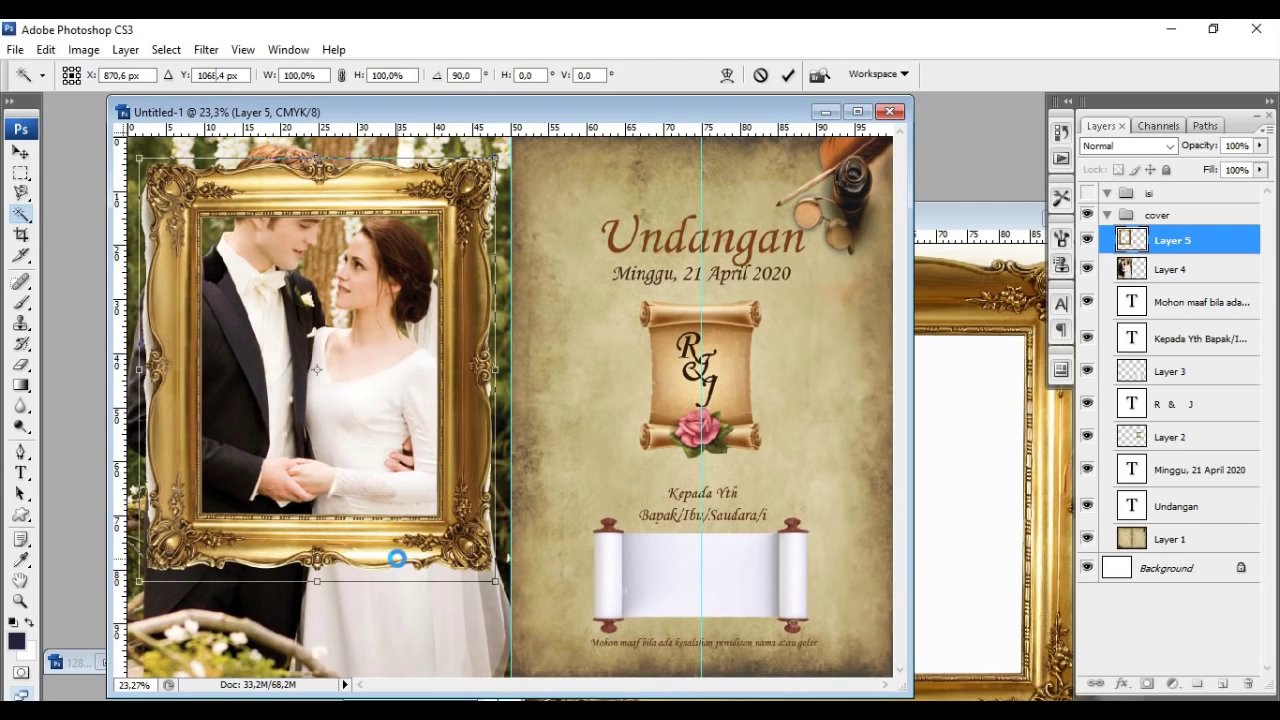
# Step: Apply the frame's transform and remove the leftover white strips along its left outer edge with the Magic Wand at tolerance 64
pyautogui.click(148, 228)
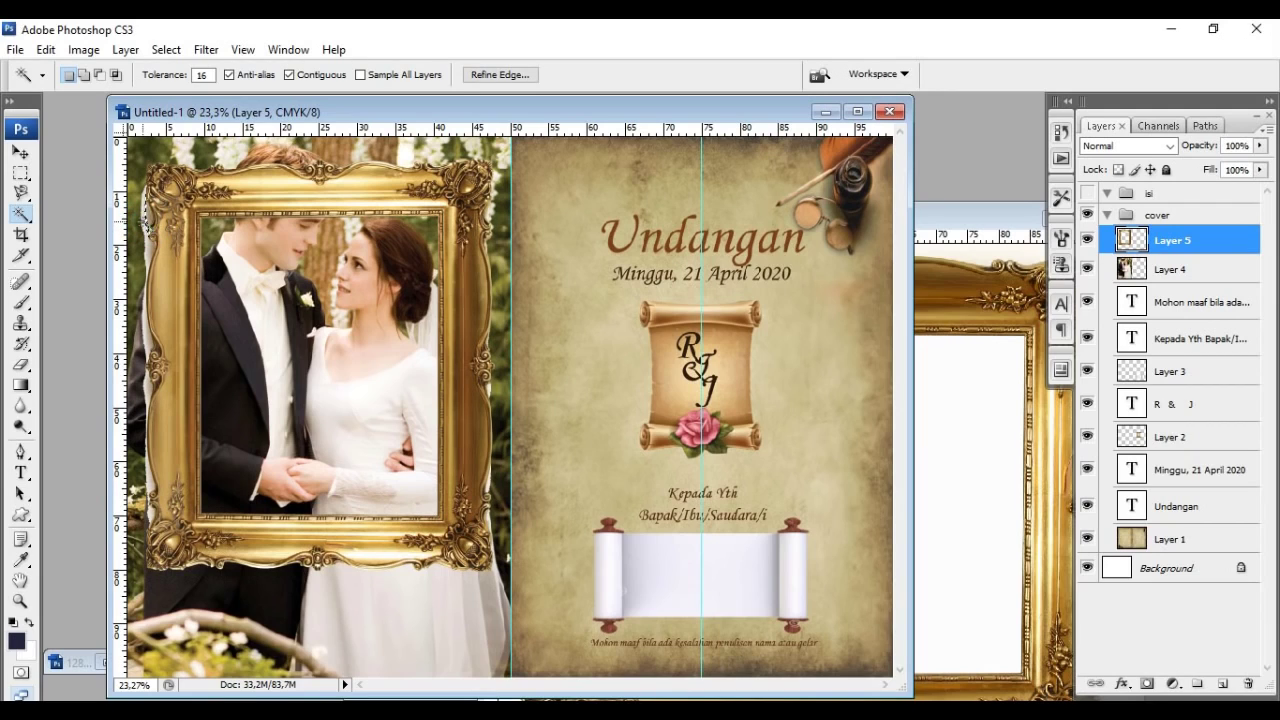
pyautogui.keyDown('shift'); pyautogui.click(170, 184); pyautogui.keyUp('shift')
pyautogui.click(197, 76)
pyautogui.write('64')
pyautogui.click(147, 217)
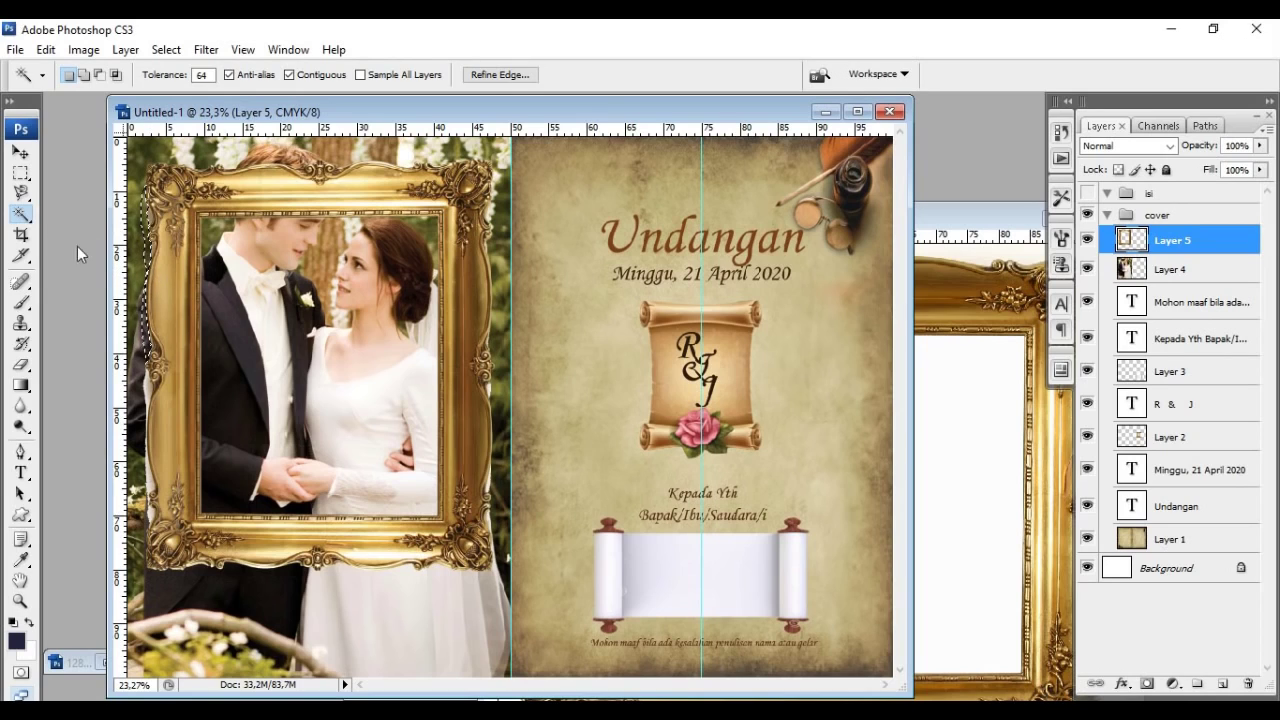
pyautogui.click(146, 390)
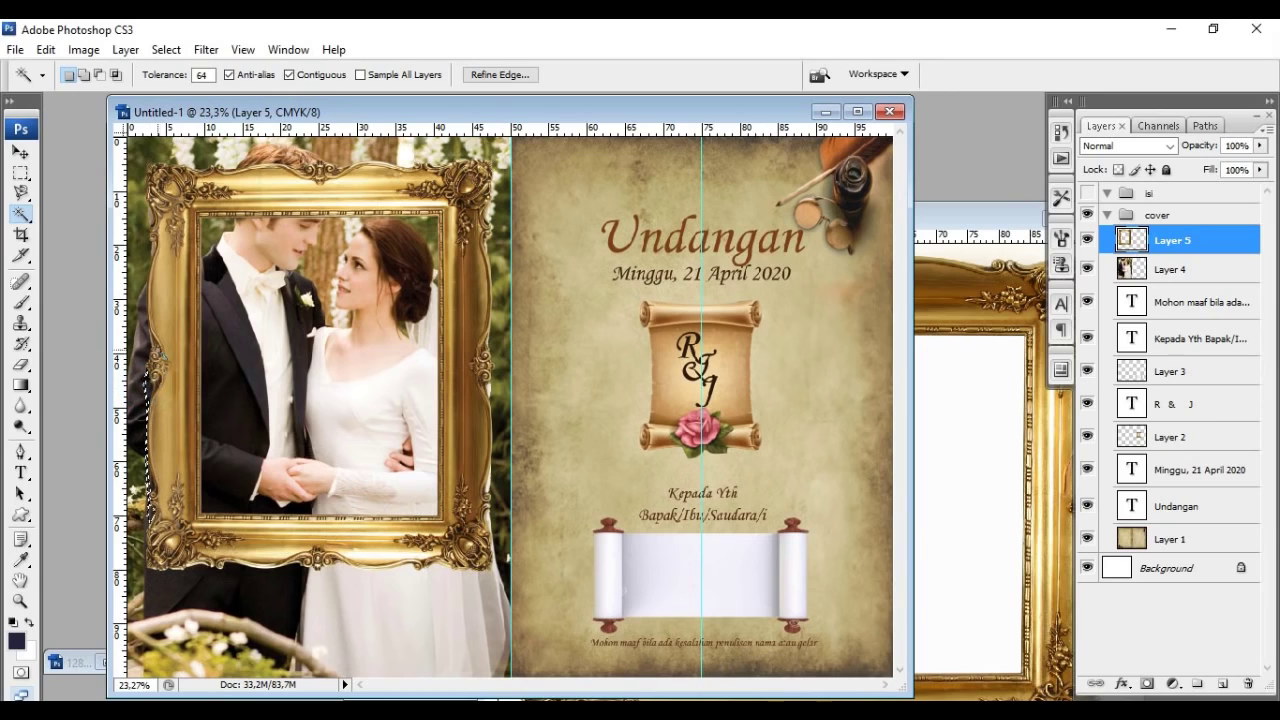
pyautogui.click(150, 218)
pyautogui.click(152, 250)
# Step: Remove the leftover white strips along the gold frame's right outer edge with the Magic Wand, and clear the selection
pyautogui.click(489, 387)
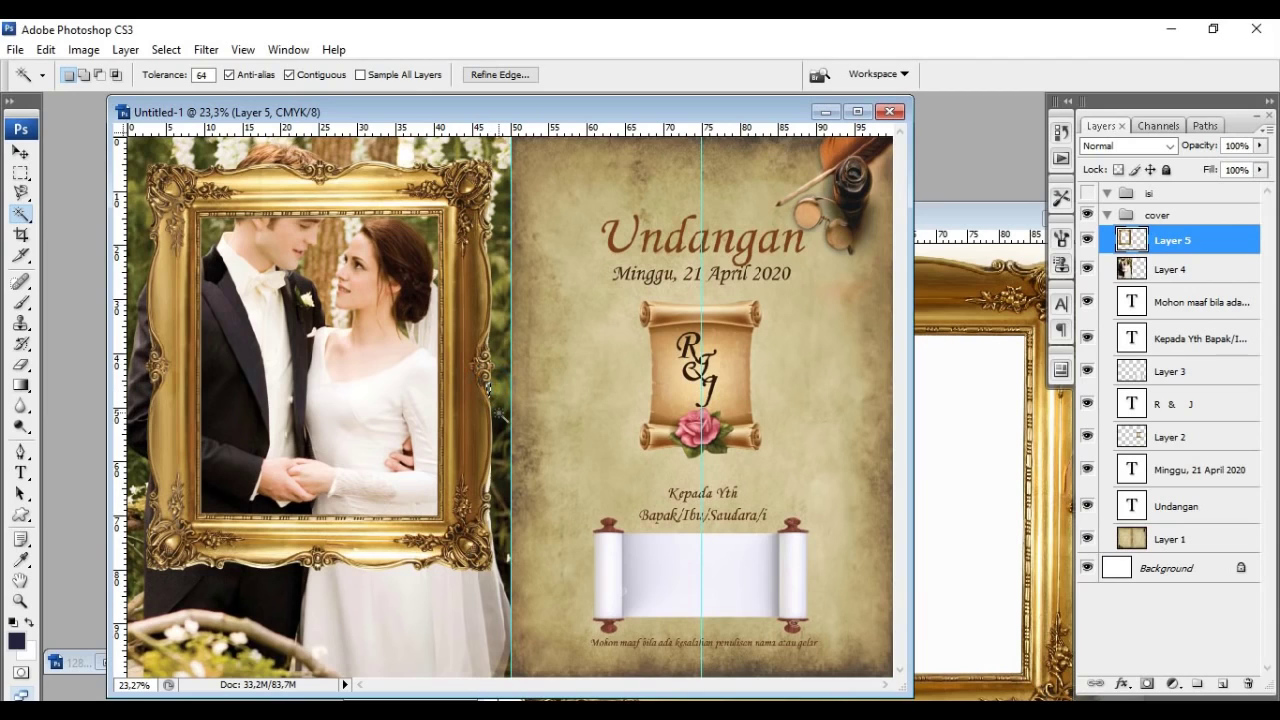
pyautogui.click(487, 488)
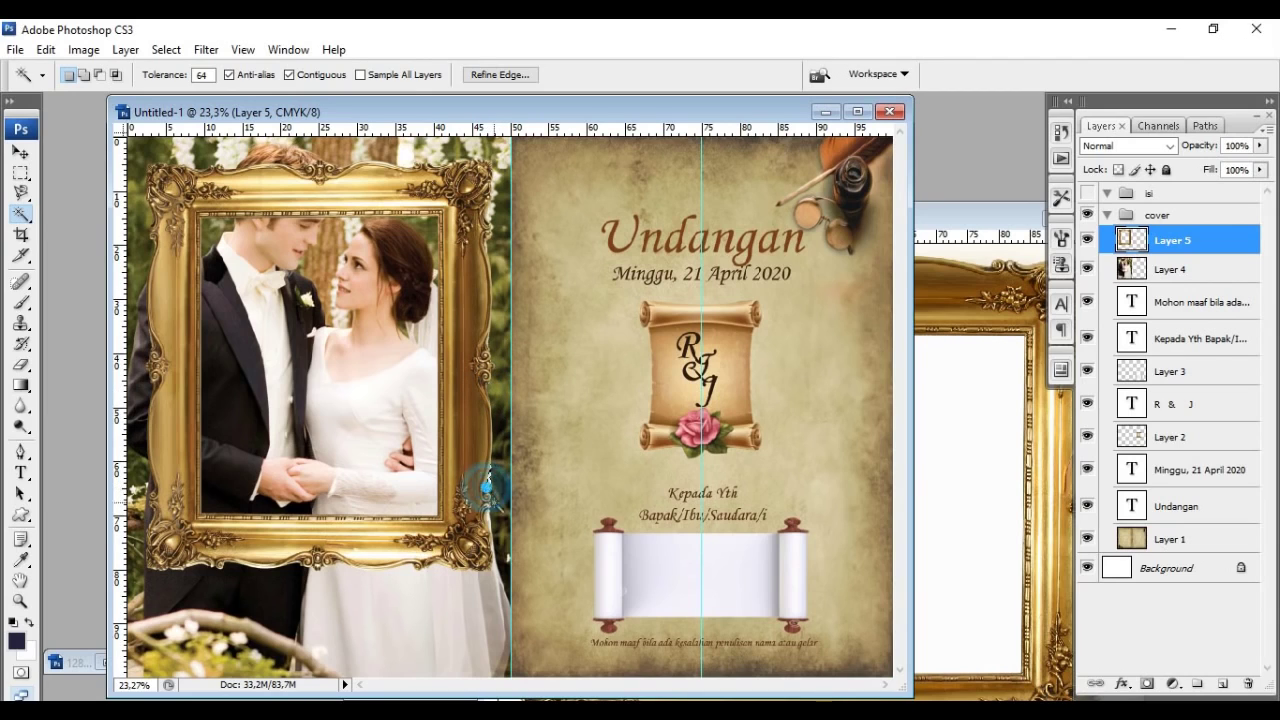
pyautogui.click(488, 520)
pyautogui.hotkey('ctrl', 'd')
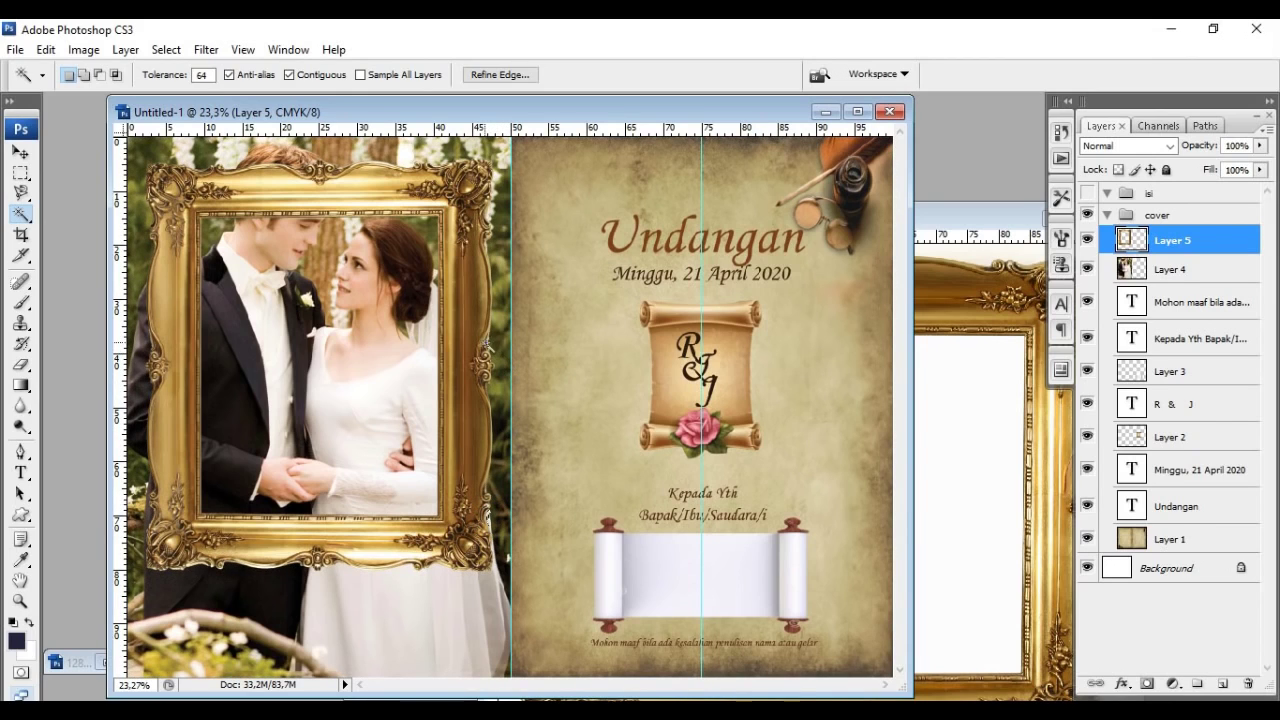
pyautogui.click(488, 340)
pyautogui.hotkey('ctrl', 'd')
# Step: Move the couple photo down behind the gold frame so both heads sit inside its opening
pyautogui.click(21, 152)
pyautogui.click(1228, 272)
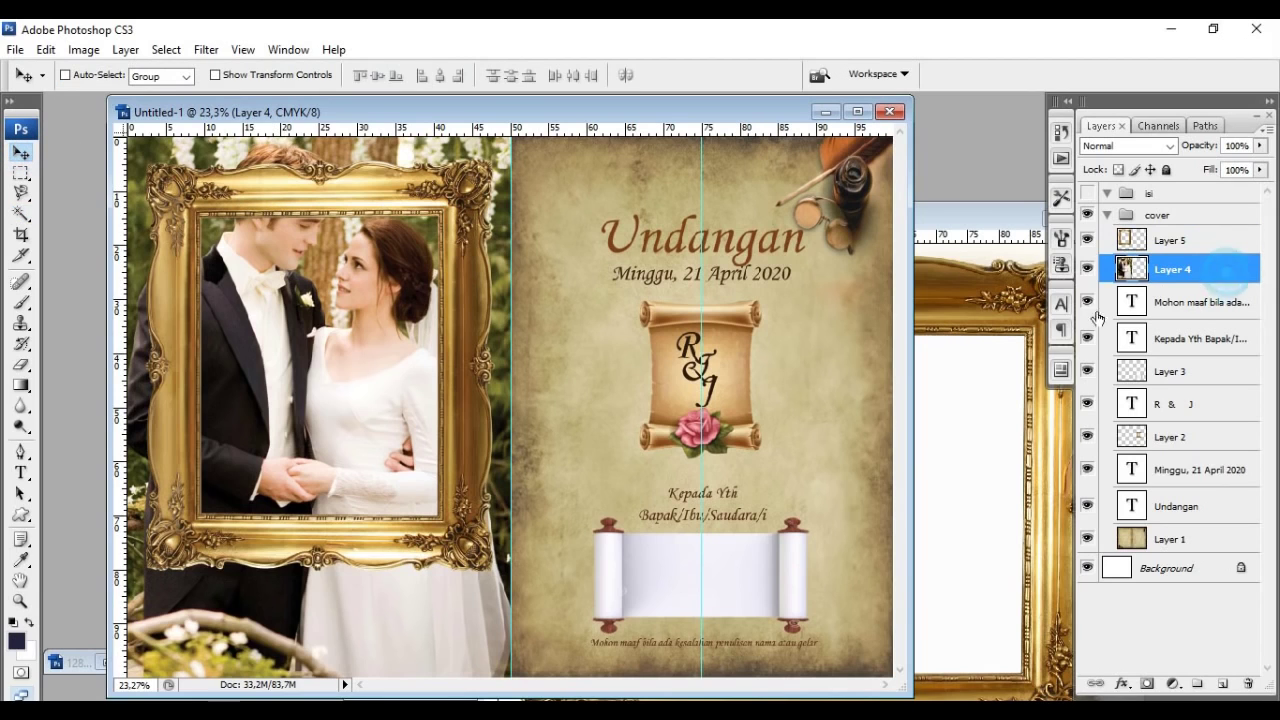
pyautogui.moveTo(300, 312); pyautogui.dragTo(317, 381)
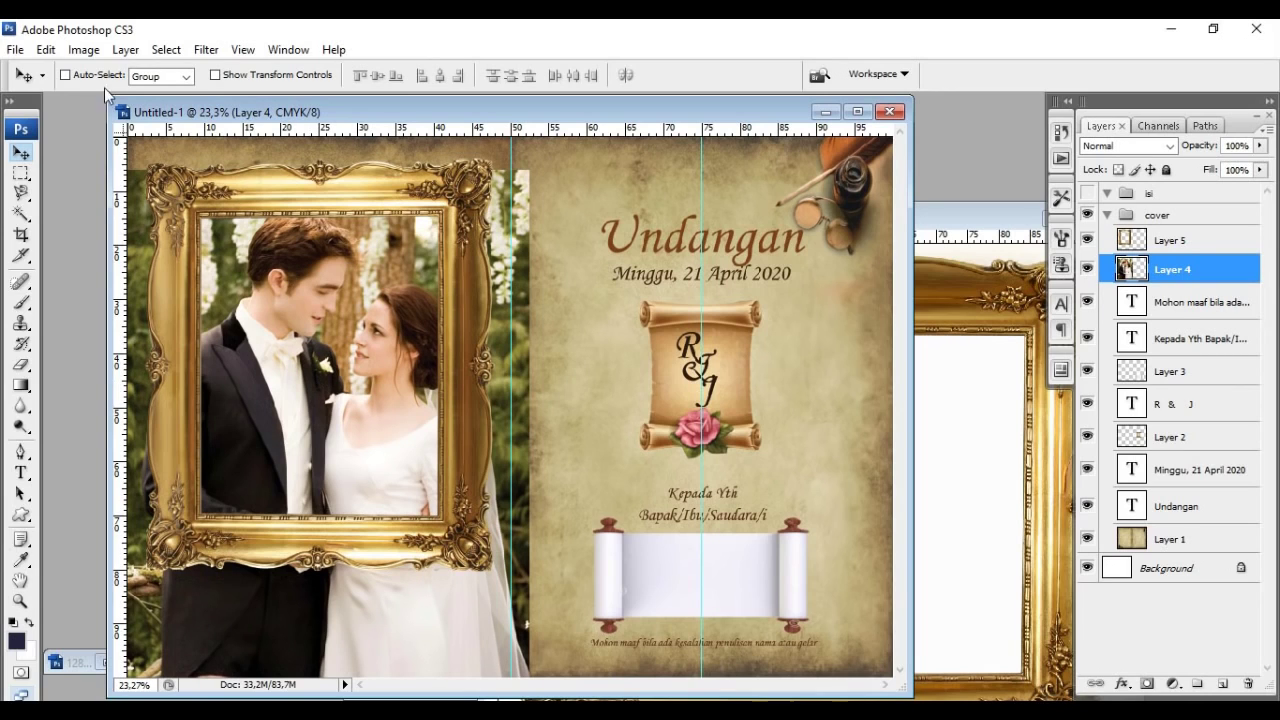
# Step: Scale the couple photo proportionally to 83% and move it to X 836.1 px, Y 1554.8 px behind the frame opening
pyautogui.click(45, 49)
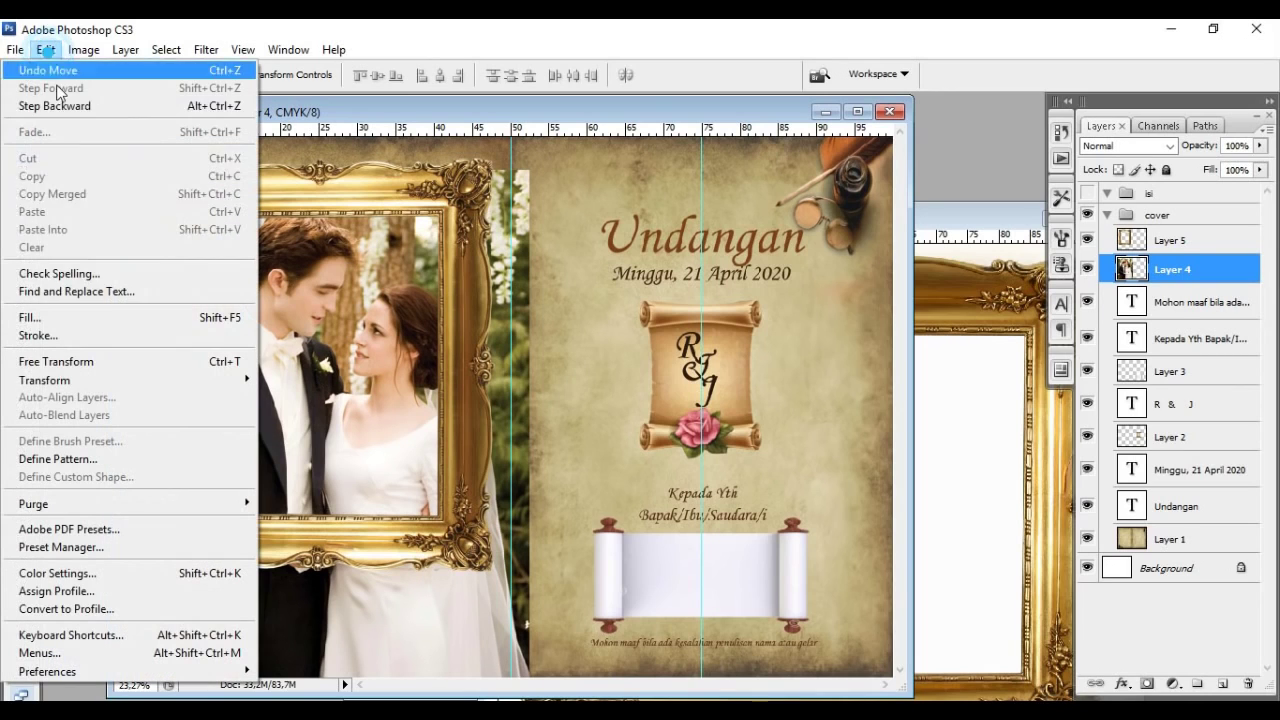
pyautogui.click(111, 361)
pyautogui.click(343, 76)
pyautogui.click(380, 75)
pyautogui.write('88')
pyautogui.press('Return')
pyautogui.write('83')
pyautogui.press('Return')
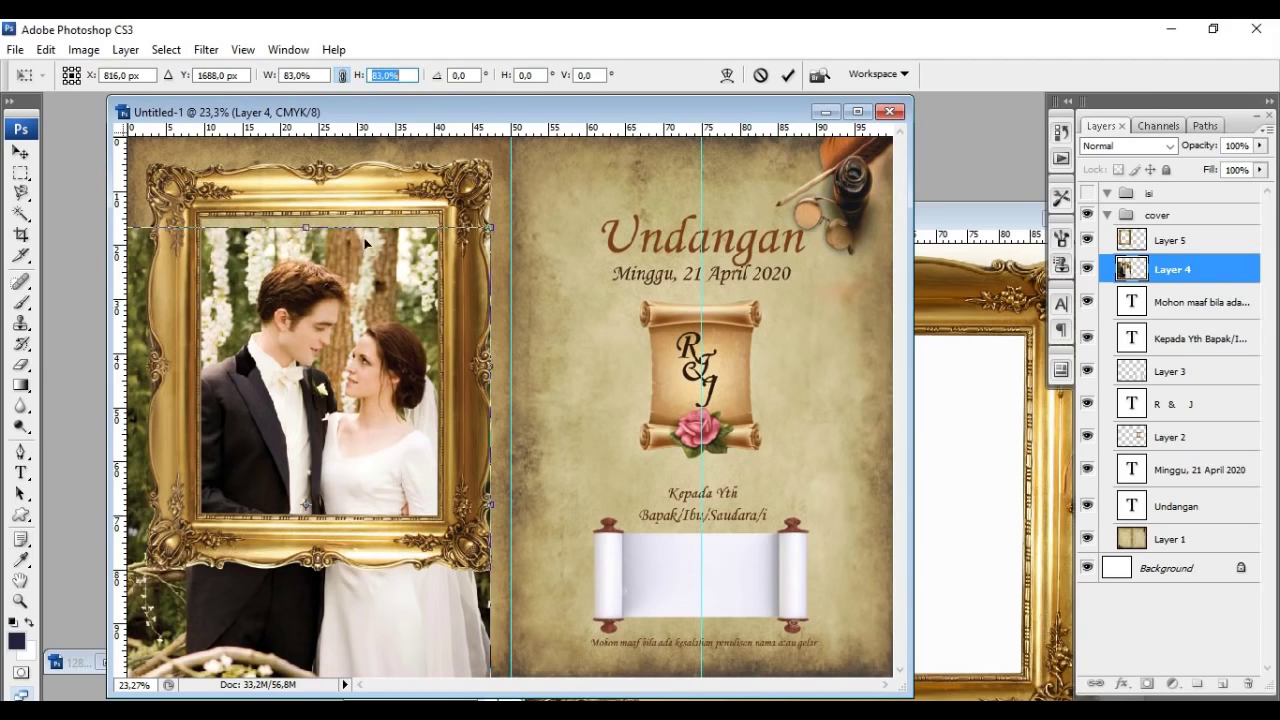
pyautogui.moveTo(366, 240); pyautogui.dragTo(368, 223)
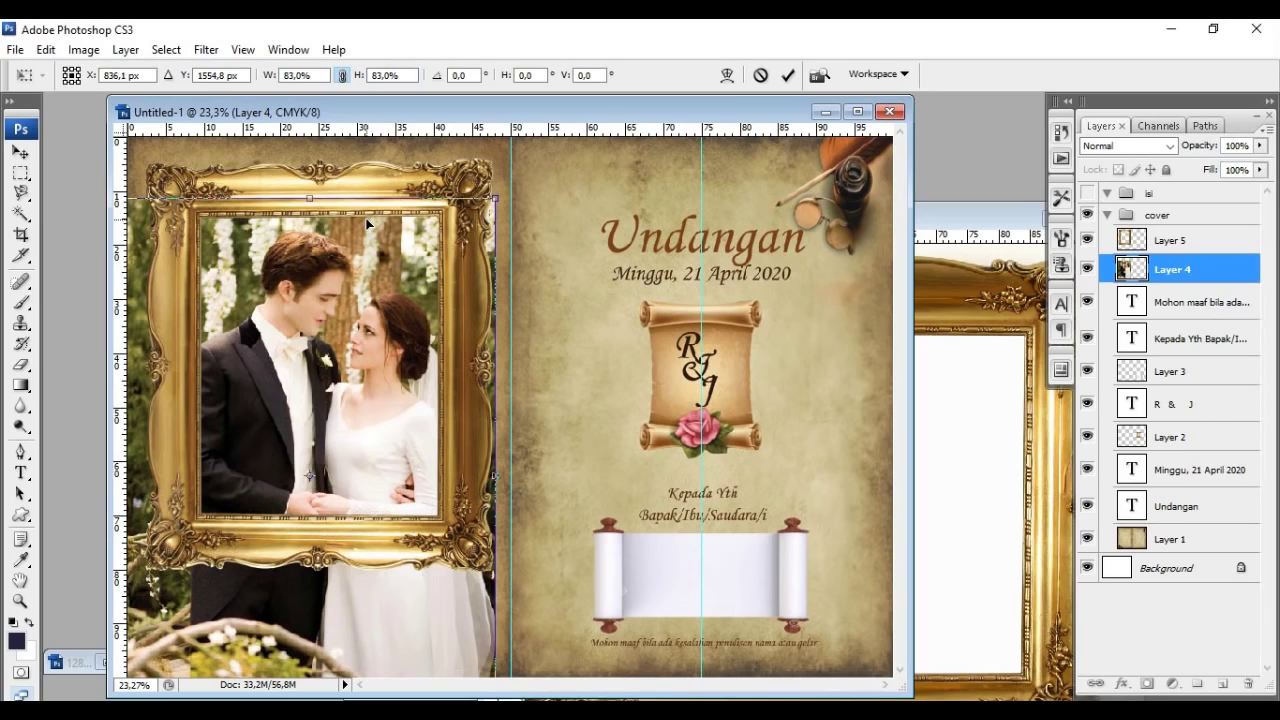
pyautogui.press('Return')
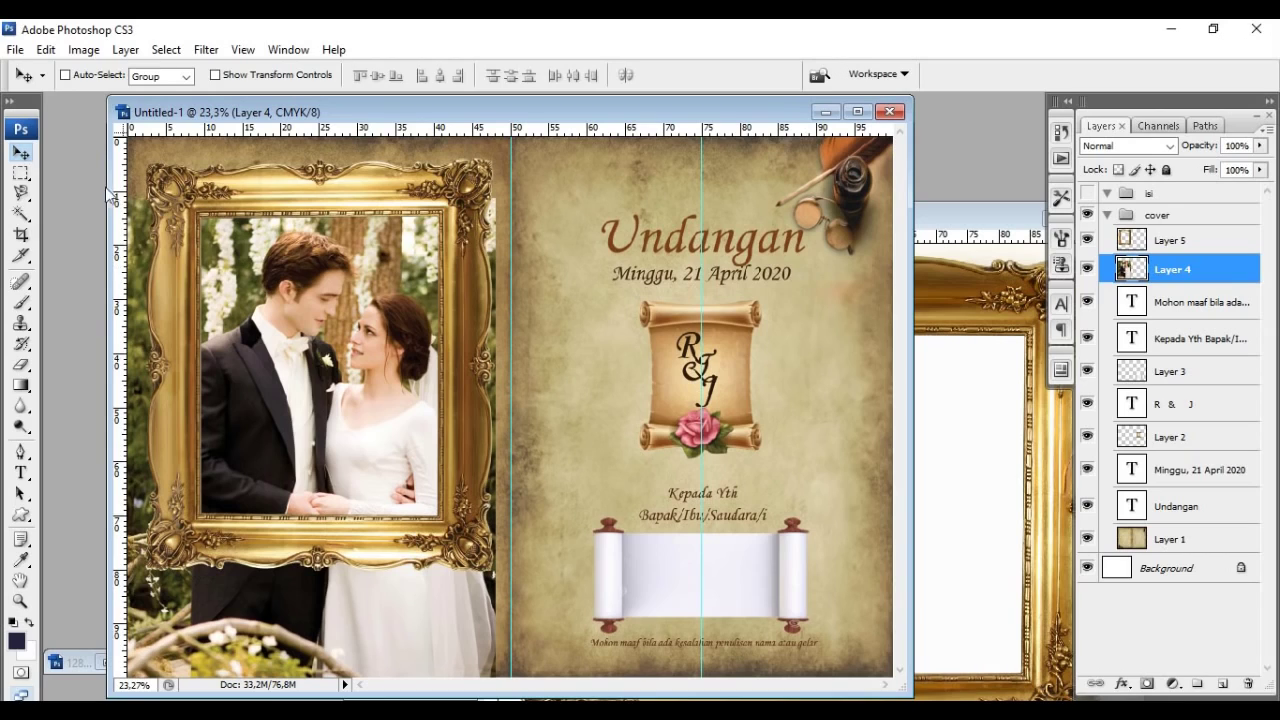
# Step: Select the photo area inside the frame opening, invert the selection, delete the surrounding photo, and deselect
pyautogui.click(20, 172)
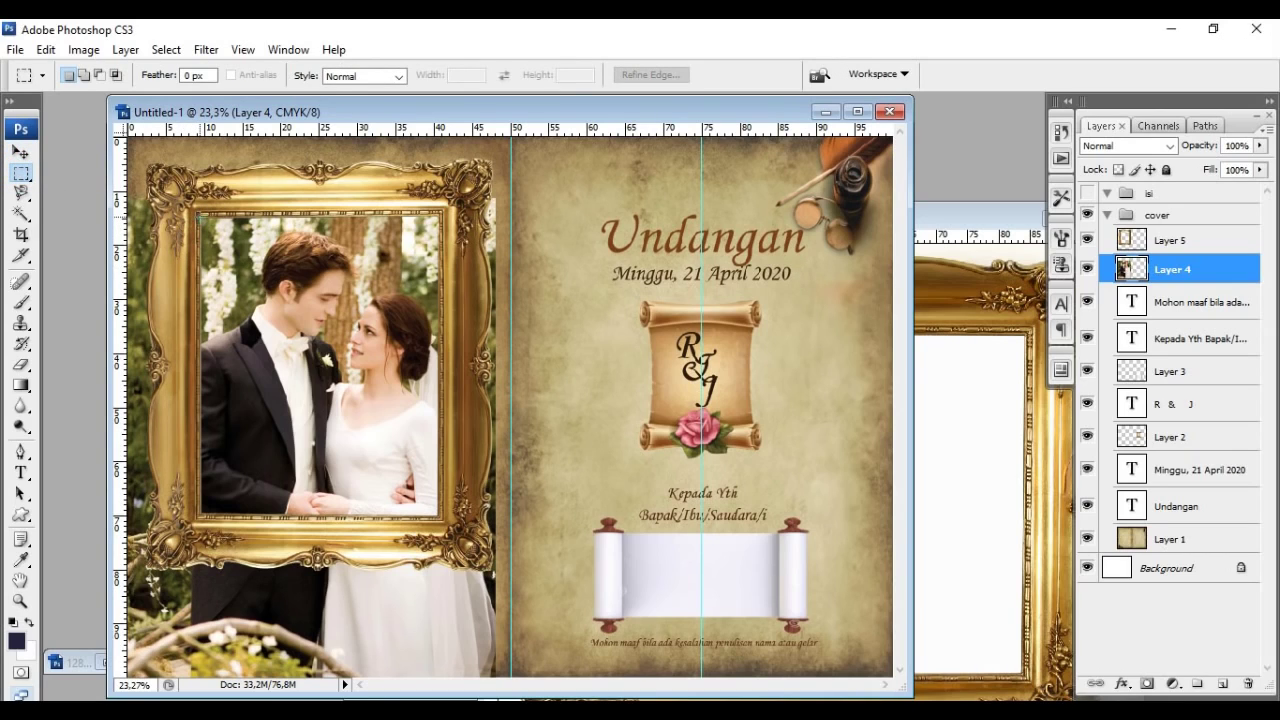
pyautogui.moveTo(399, 495); pyautogui.dragTo(435, 516)
pyautogui.moveTo(440, 517); pyautogui.dragTo(441, 517)
pyautogui.rightClick(384, 294)
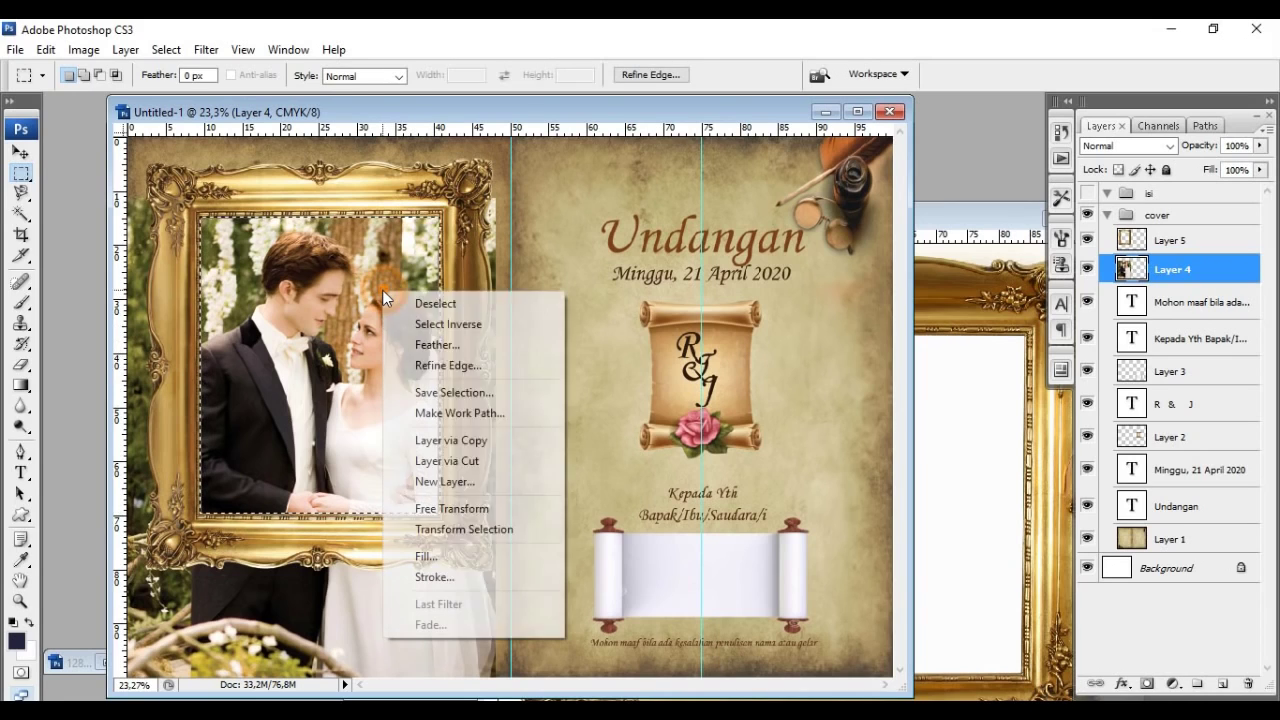
pyautogui.click(422, 327)
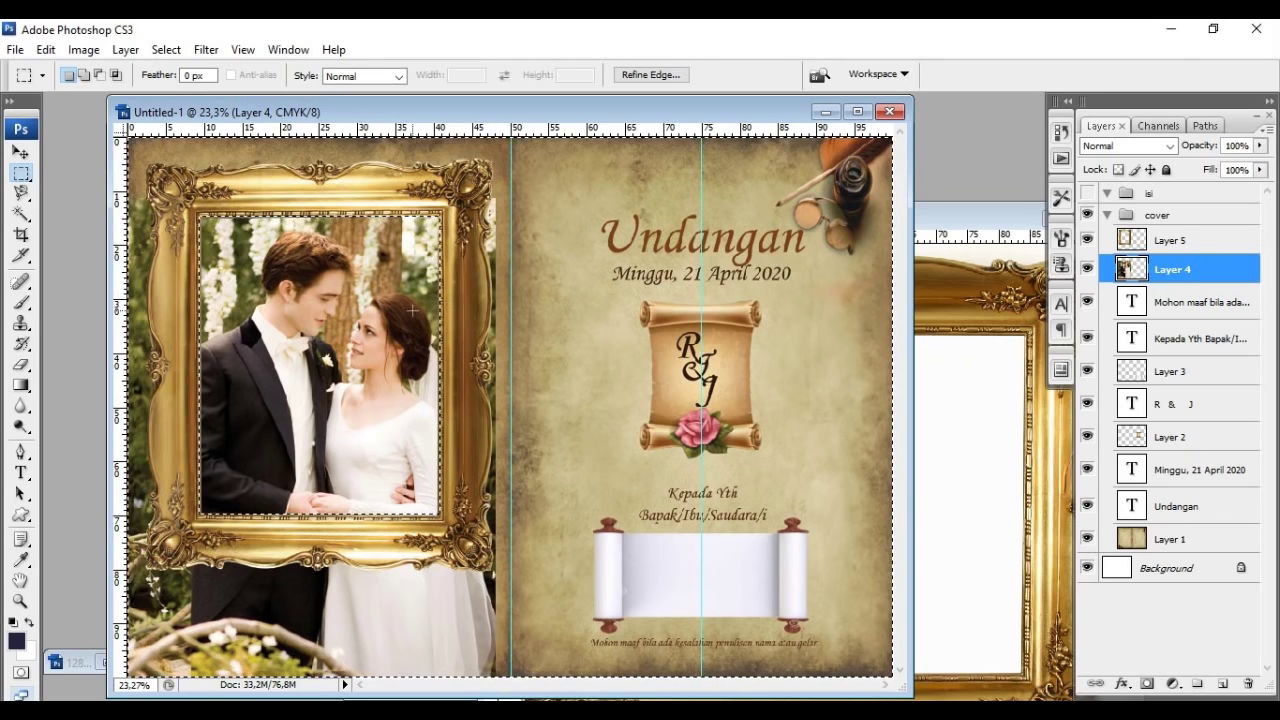
pyautogui.press('Delete')
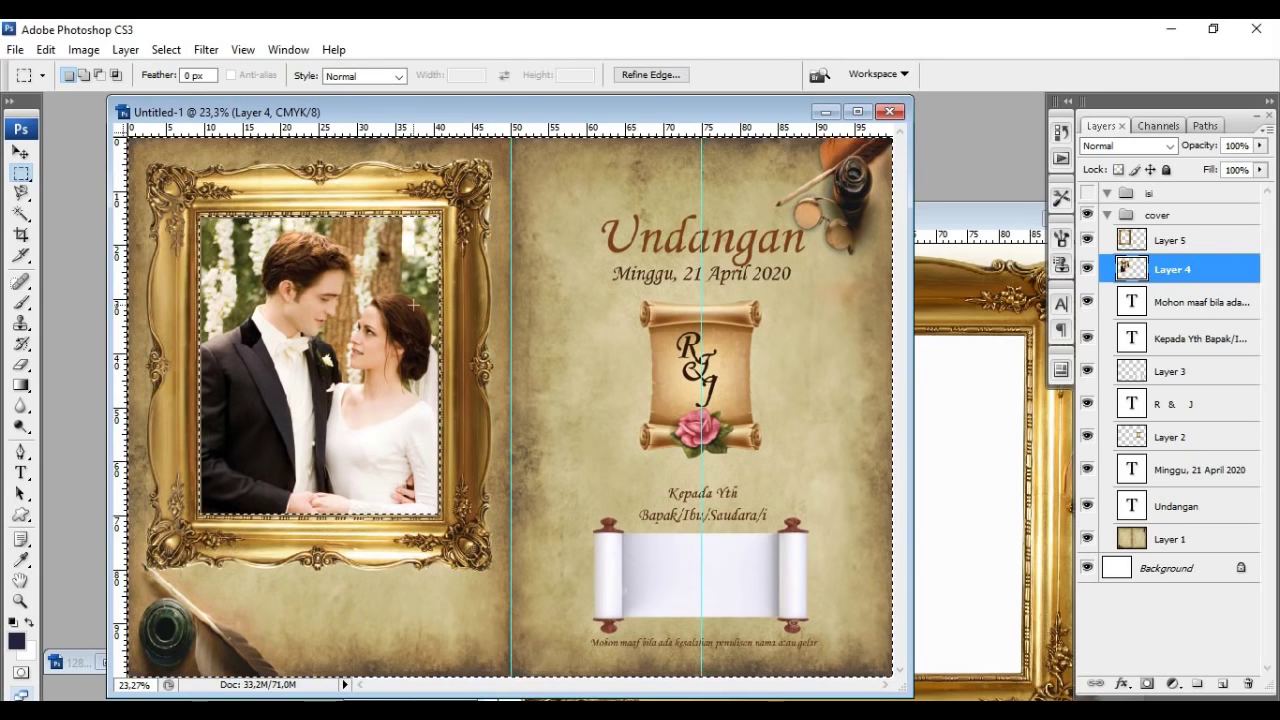
pyautogui.hotkey('ctrl', 'd')
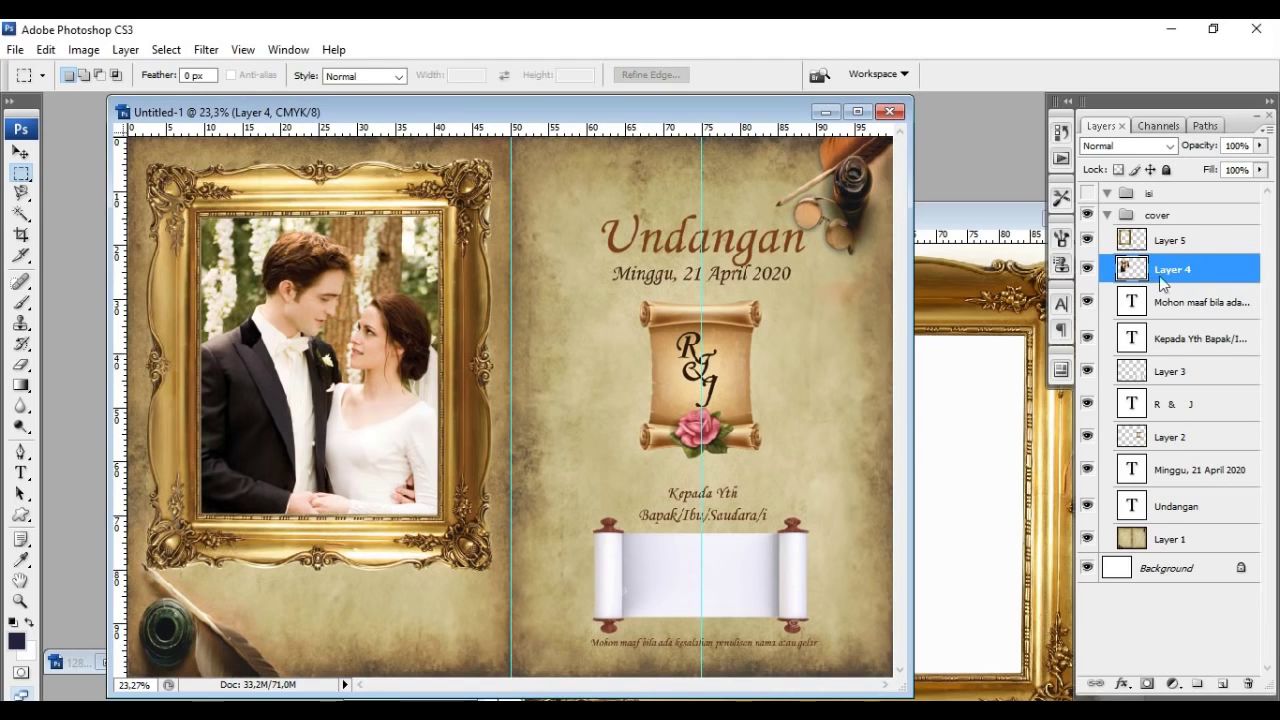
# Step: Clean up the light remnant at the gold frame's upper right edge with the Magic Wand, and clear the selection
pyautogui.click(1183, 243)
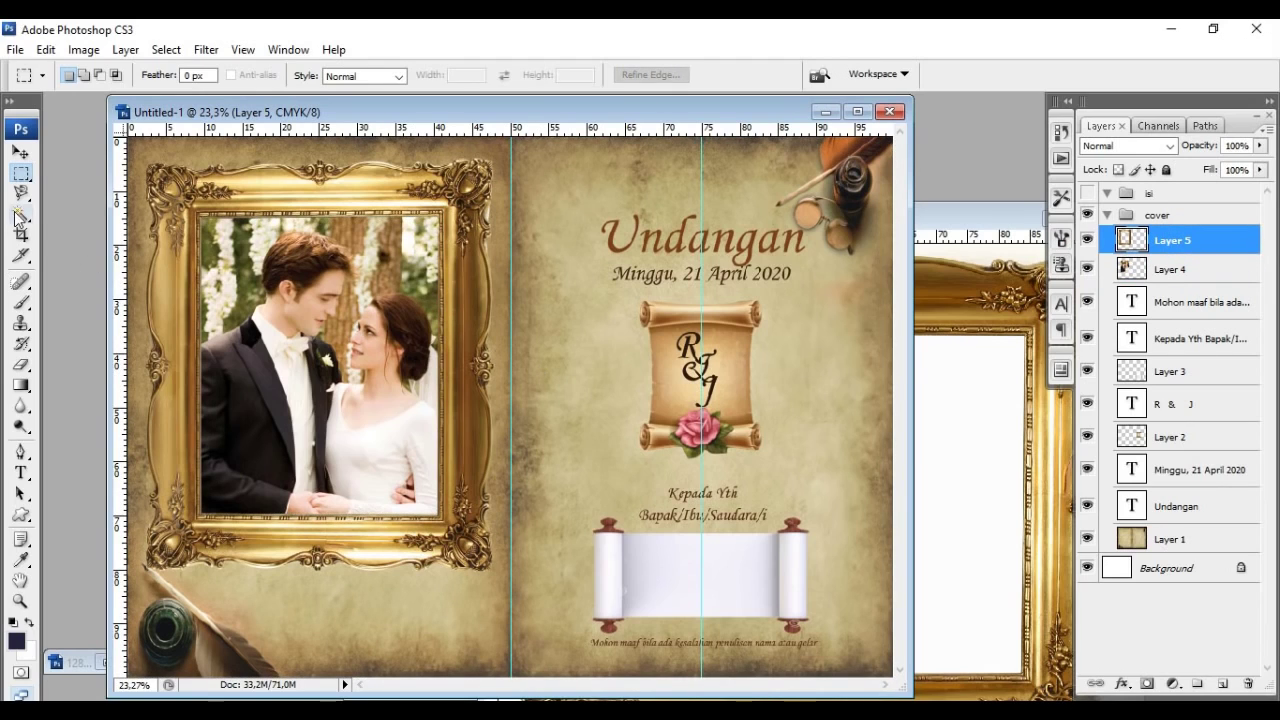
pyautogui.click(20, 213)
pyautogui.click(491, 242)
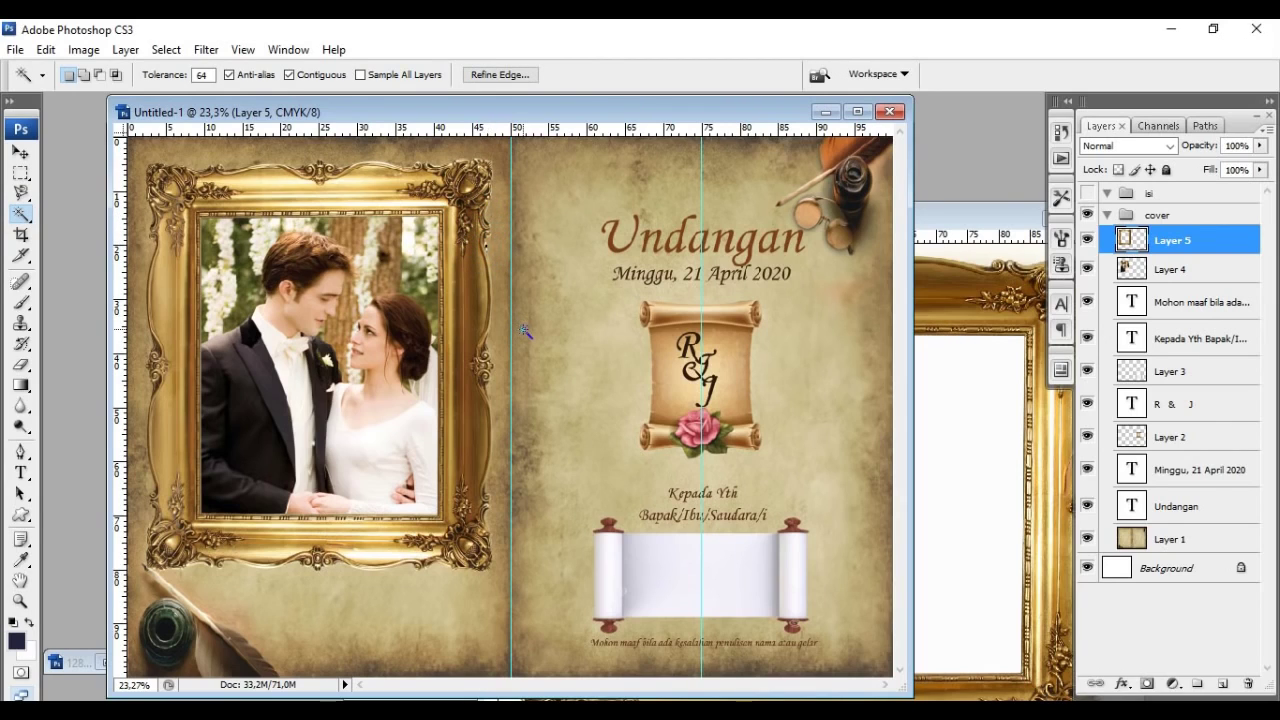
pyautogui.hotkey('ctrl', 'd')
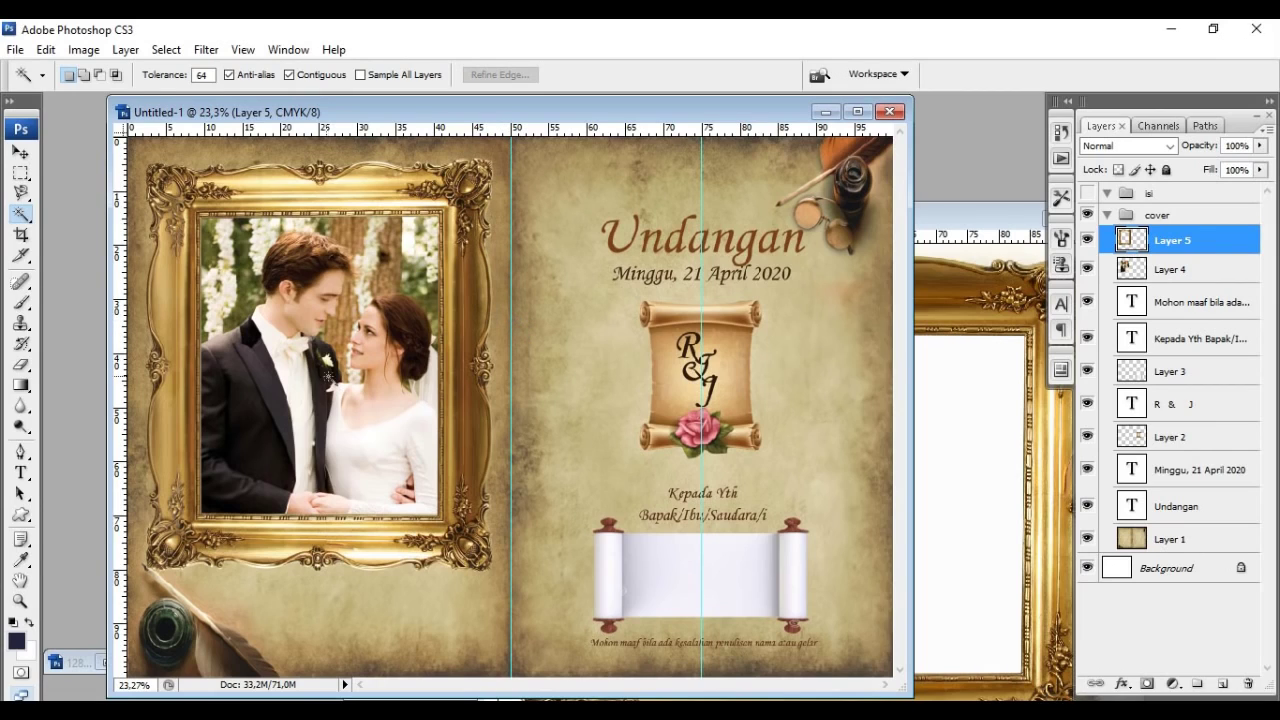
# Step: Add the centered 18 pt text "Romeo dan Juliet" on three lines and move it below the frame's right half
pyautogui.click(20, 475)
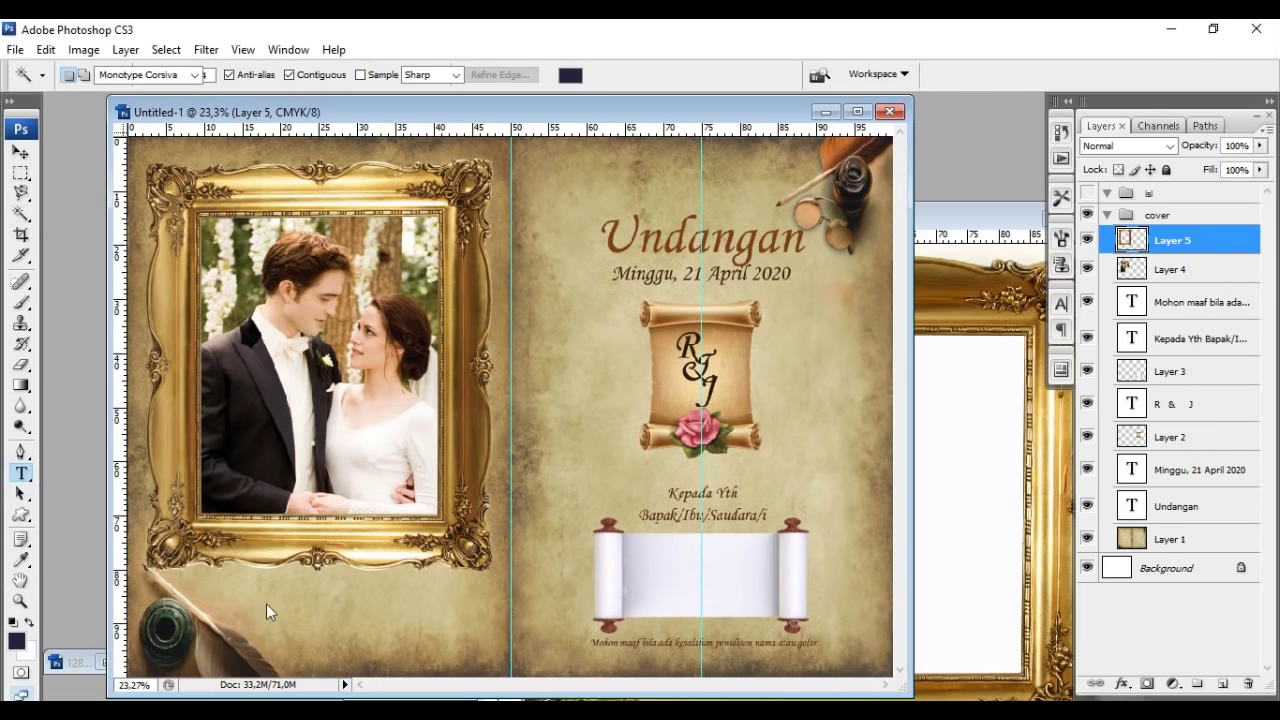
pyautogui.click(268, 594)
pyautogui.write('&')
pyautogui.write('omeo')
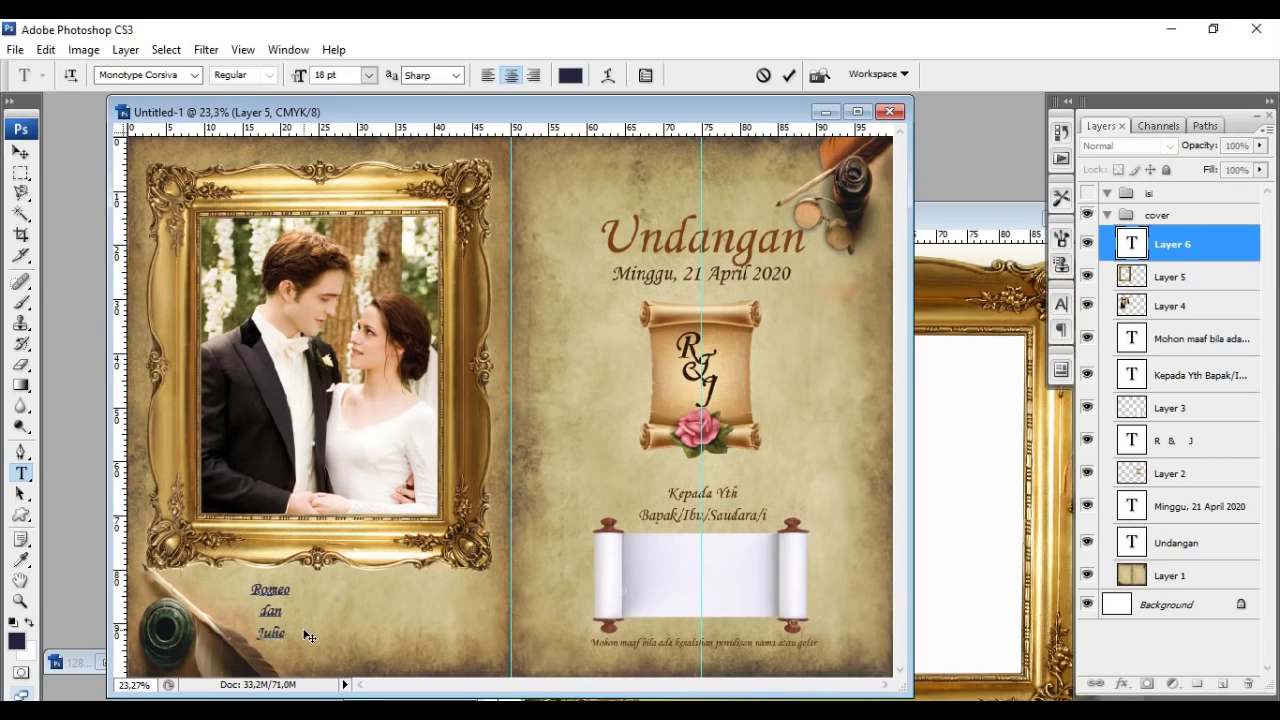
pyautogui.click(20, 152)
pyautogui.moveTo(280, 612); pyautogui.dragTo(413, 610)
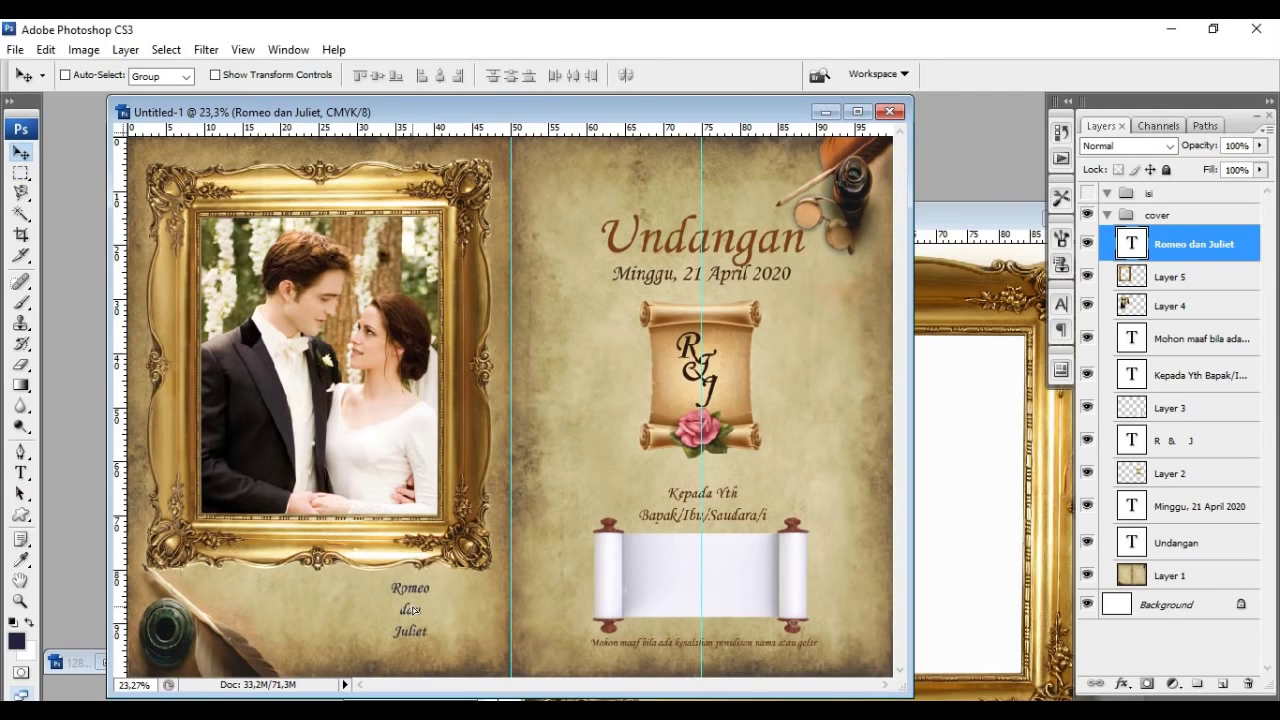
# Step: Format the "Romeo dan Juliet" text at 30 pt in brown #6e3e06 and shift it slightly right and down
pyautogui.click(1062, 303)
pyautogui.click(936, 360)
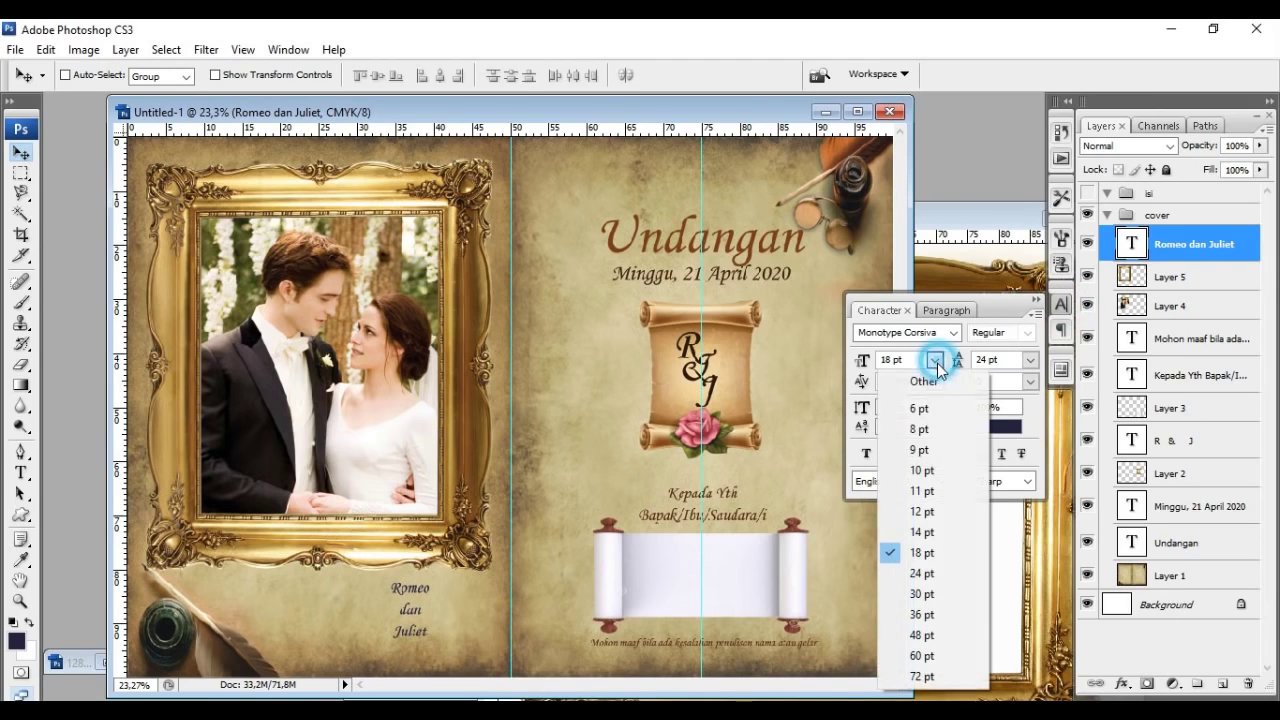
pyautogui.click(922, 594)
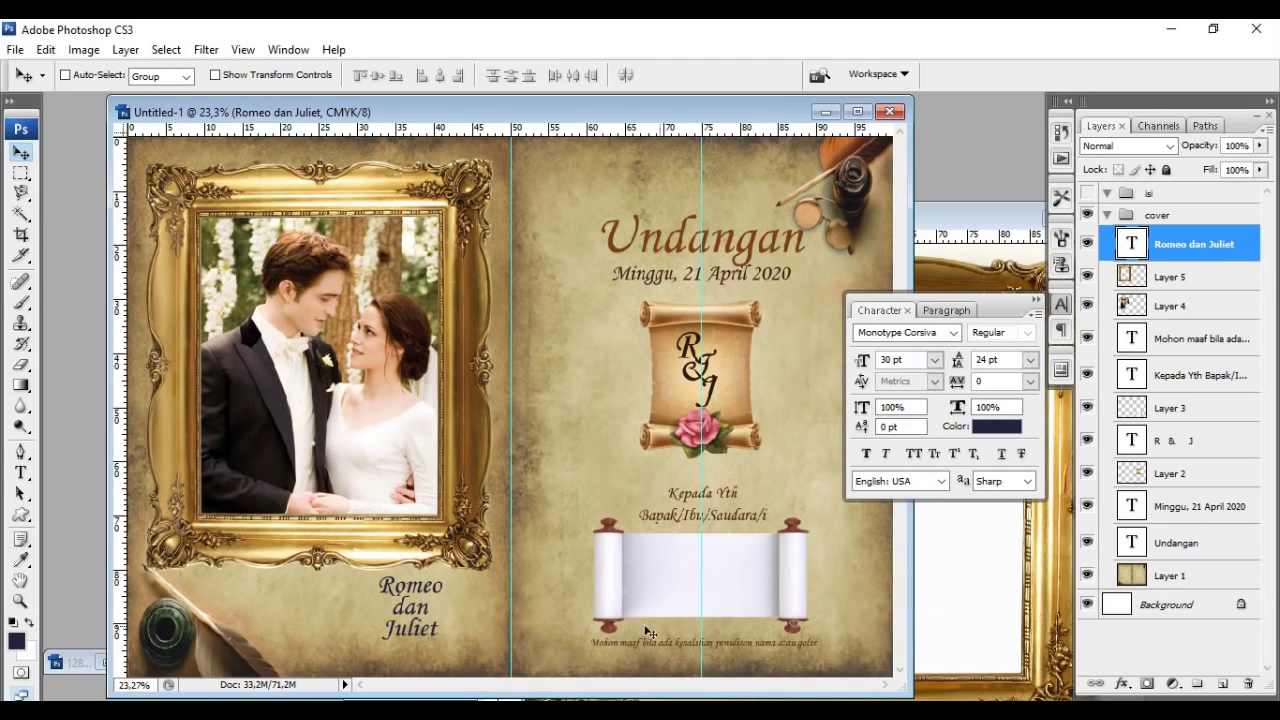
pyautogui.click(983, 428)
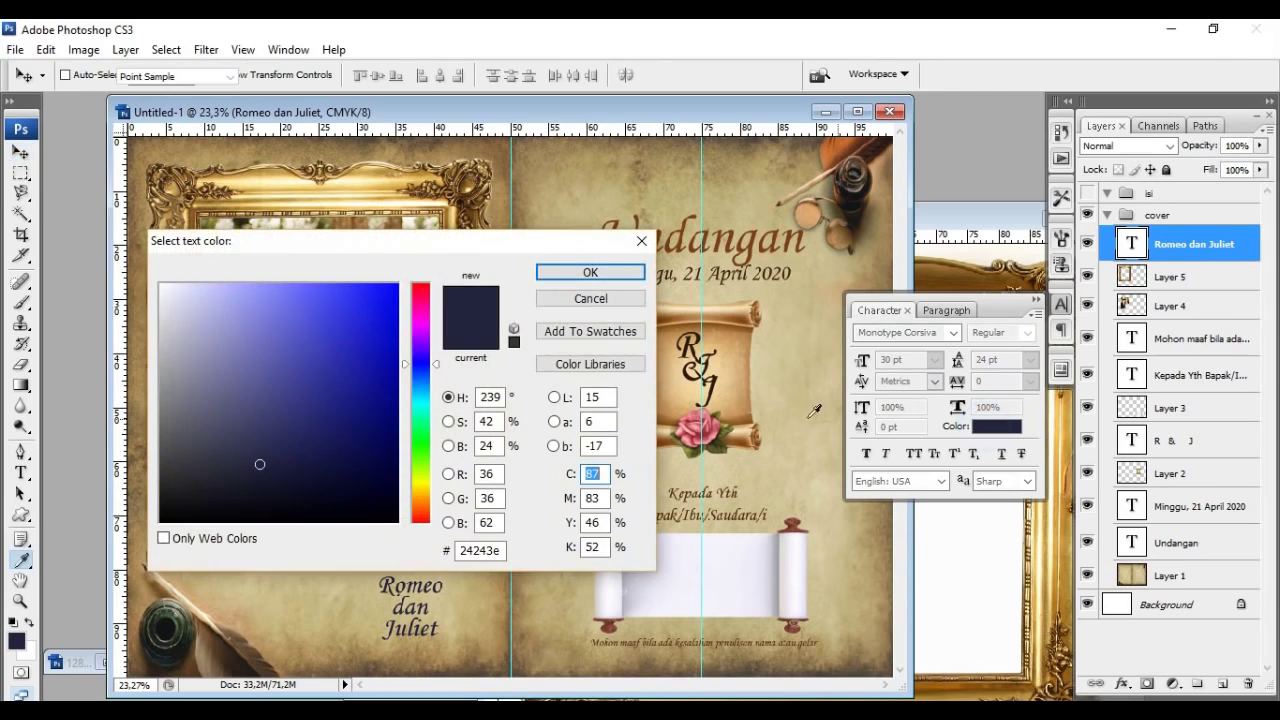
pyautogui.click(421, 501)
pyautogui.moveTo(380, 449); pyautogui.dragTo(385, 419)
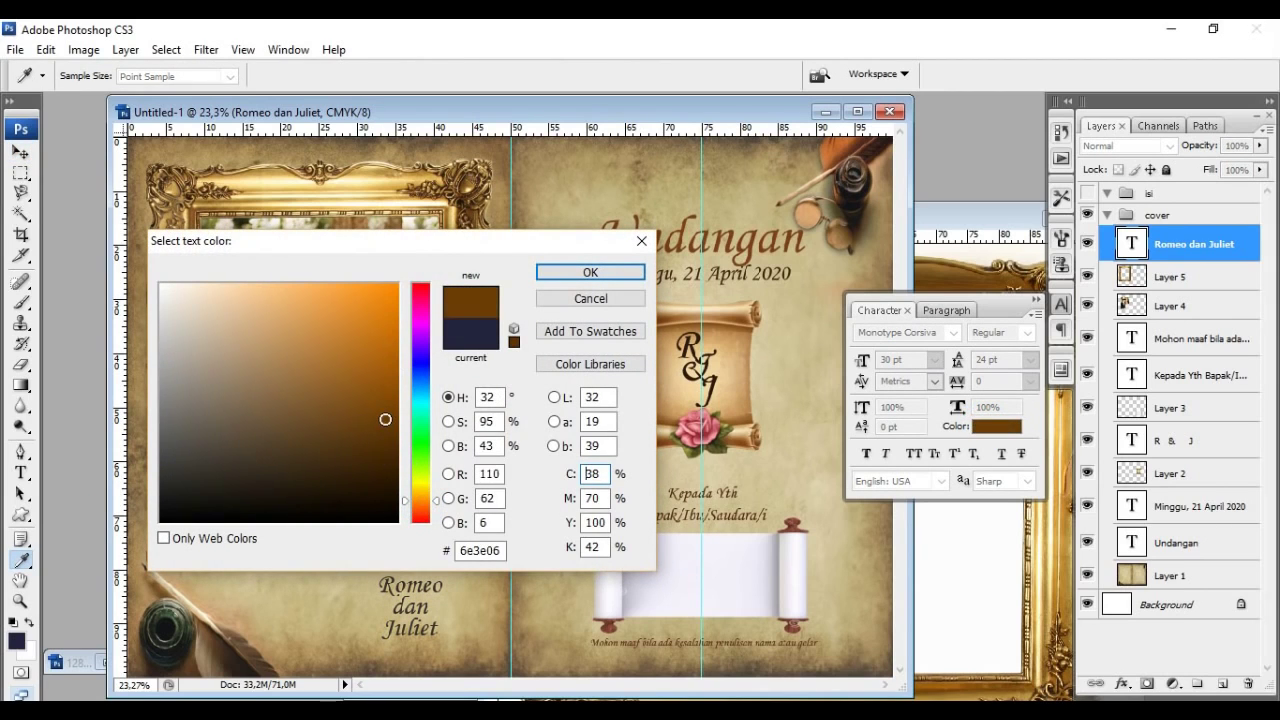
pyautogui.click(562, 272)
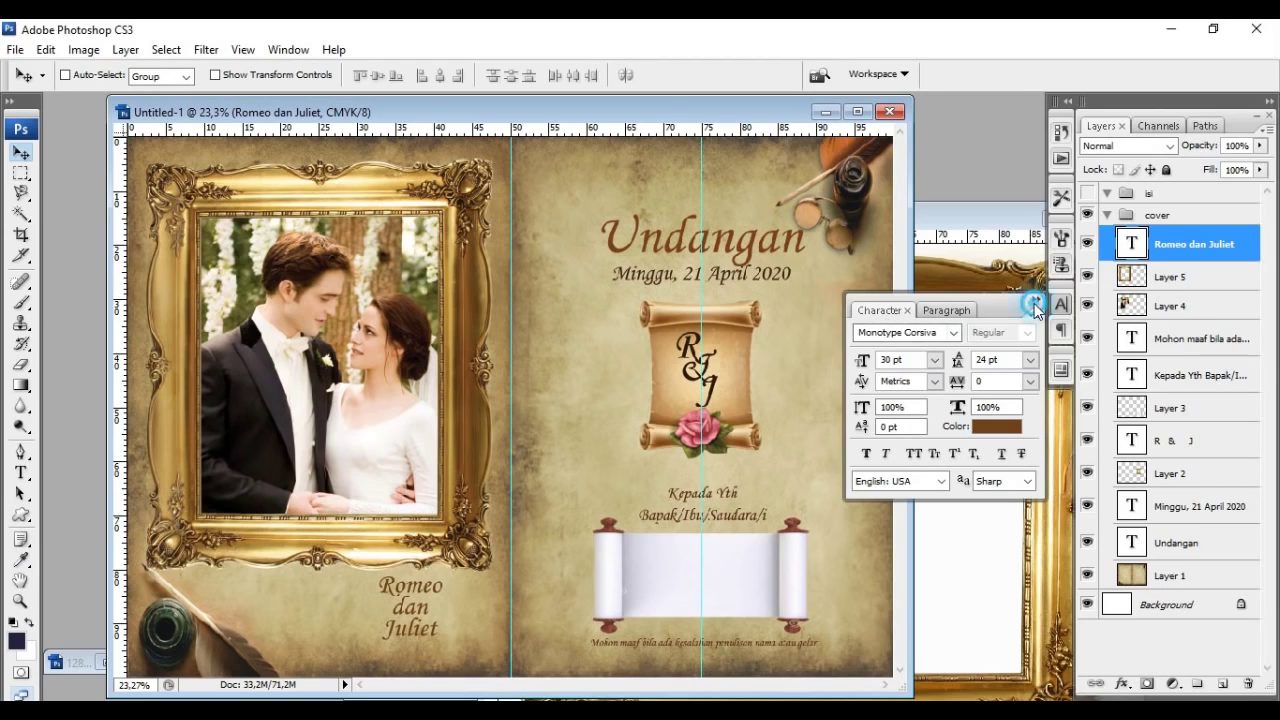
pyautogui.click(1035, 299)
pyautogui.moveTo(424, 640); pyautogui.dragTo(430, 636)
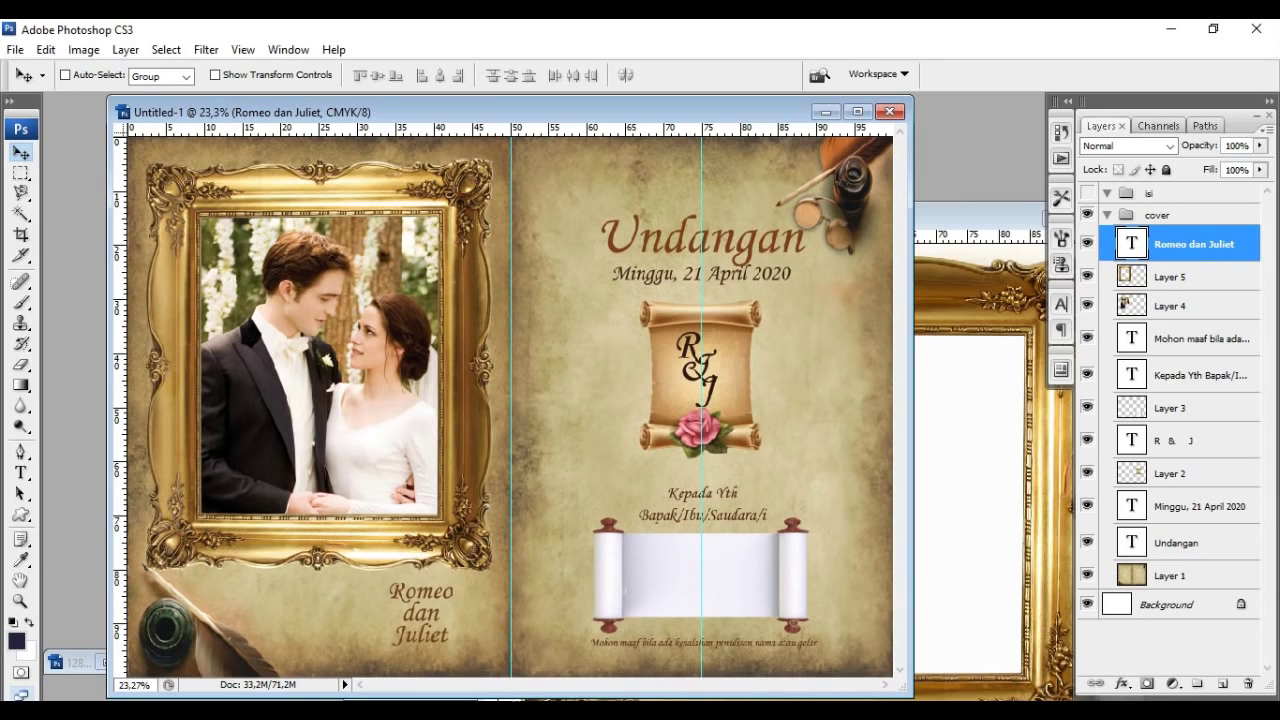
# Step: After checking cover.jpg in the photo viewer, replace "dan" with "&" in the names text and collapse the cover layer group
pyautogui.moveTo(515, 700)
pyautogui.click(424, 627)
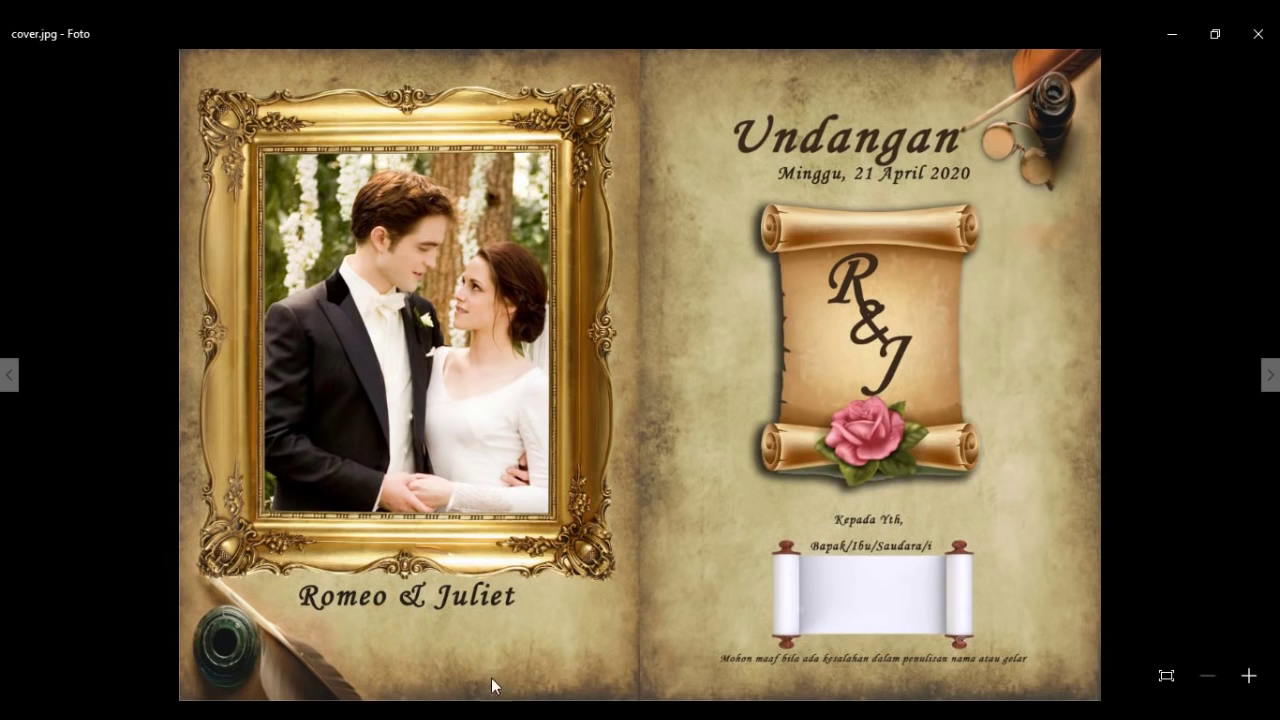
pyautogui.hotkey('alt', 'Tab')
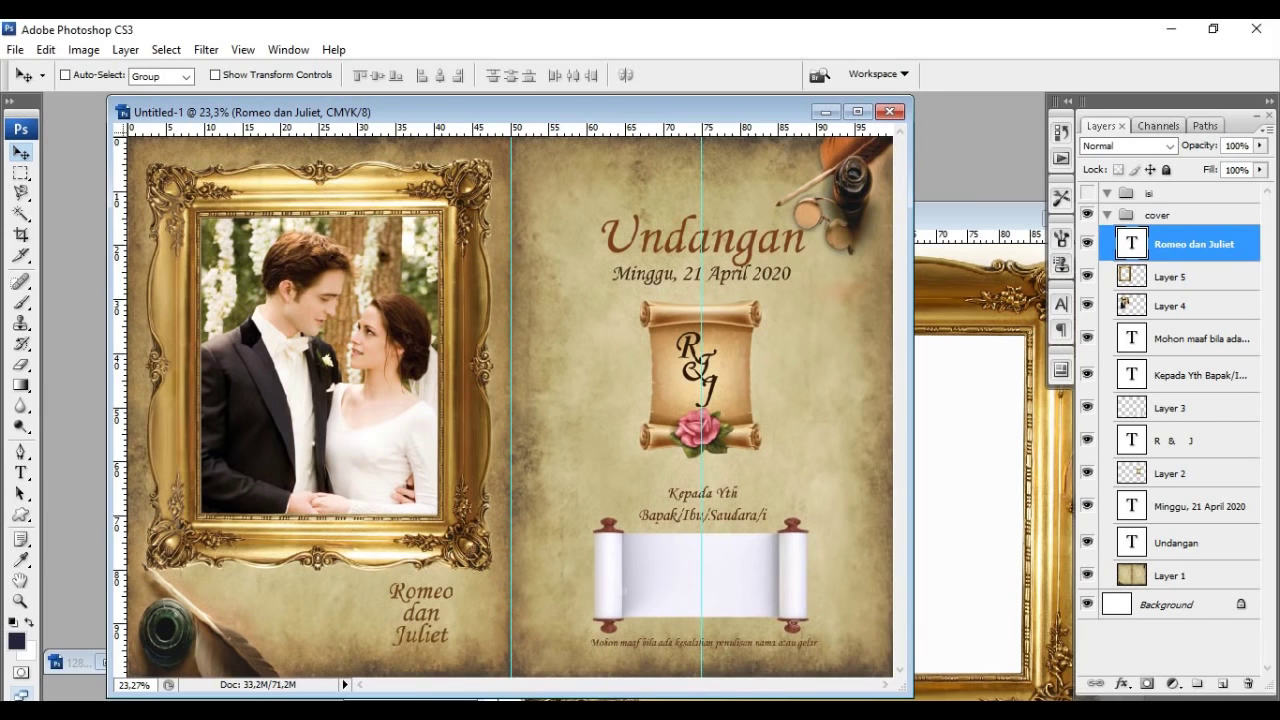
pyautogui.press('t')
pyautogui.click(442, 624)
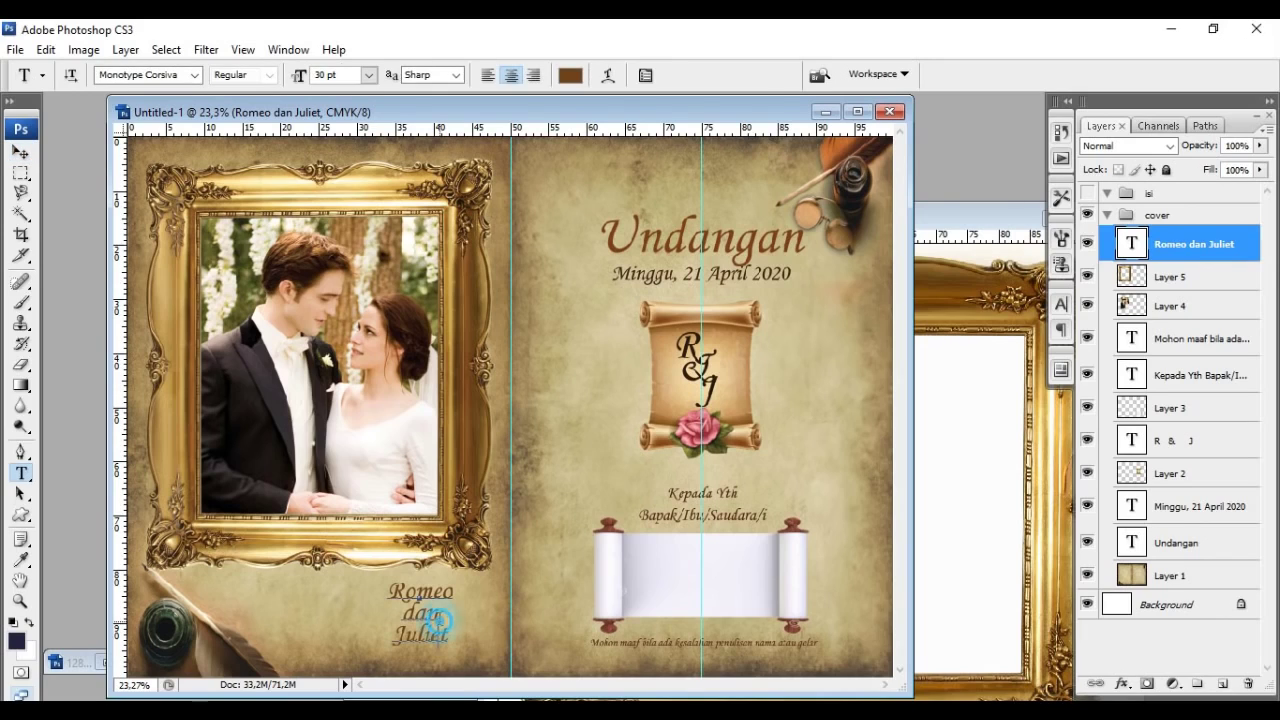
pyautogui.press('BackSpace')
pyautogui.press('BackSpace')
pyautogui.press('BackSpace')
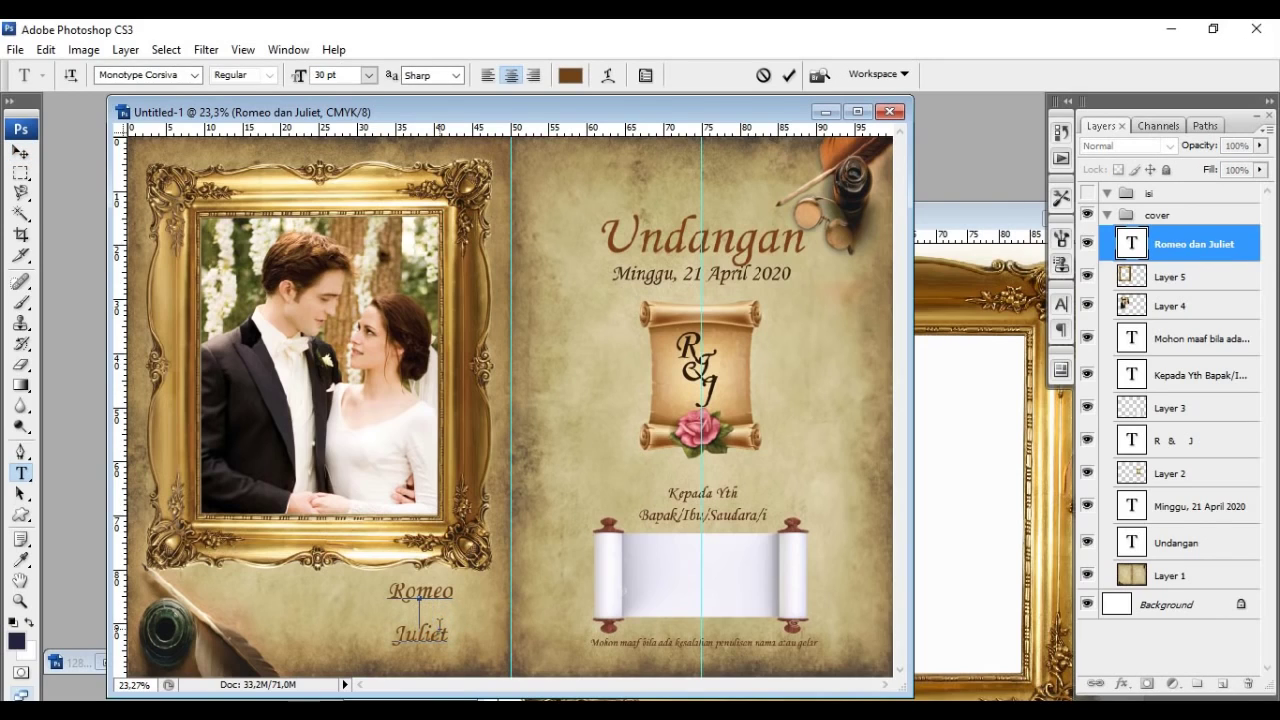
pyautogui.write('&')
pyautogui.click(21, 152)
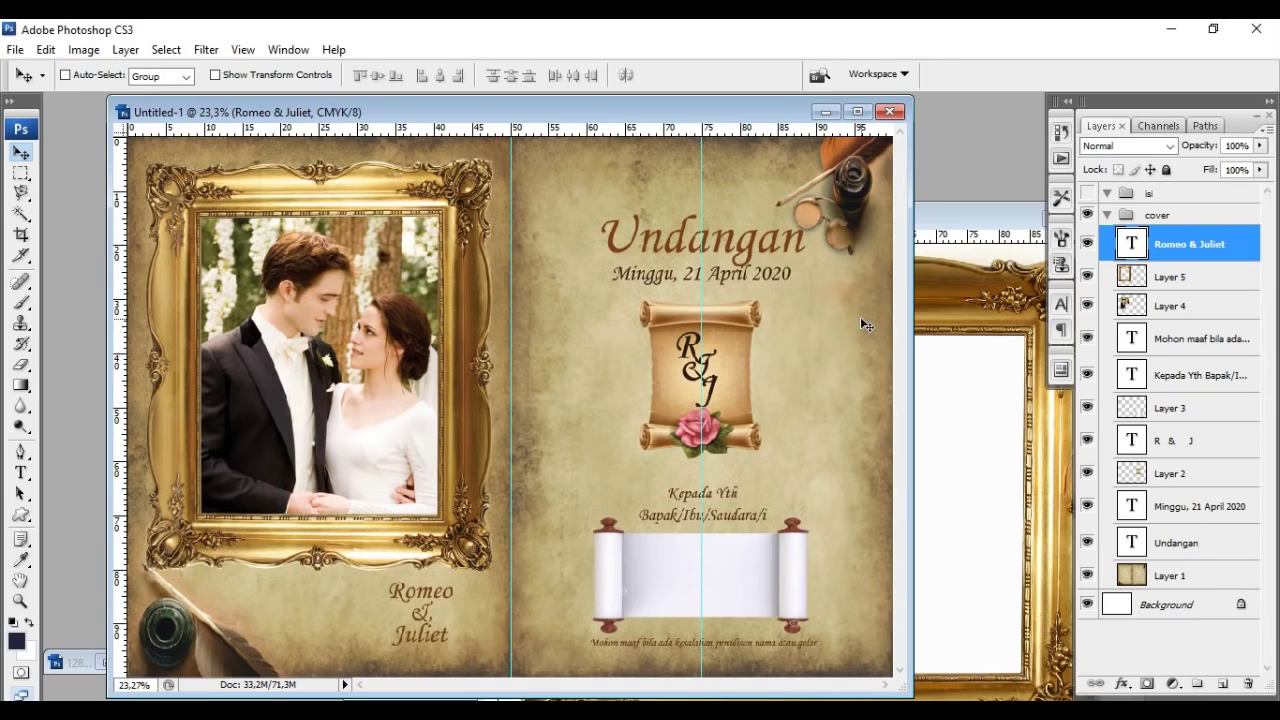
pyautogui.click(1107, 217)
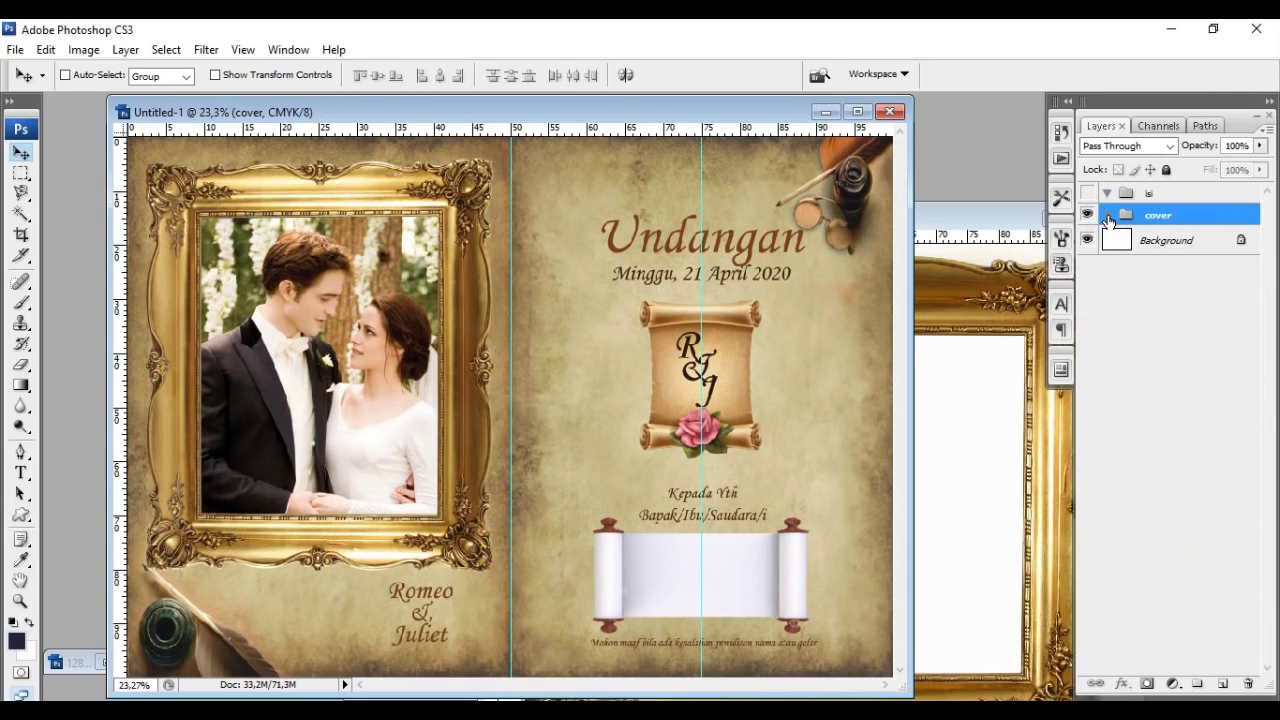
# Step: Hide the cover layer group, make the isi group visible, and select it as the active group
pyautogui.click(1107, 216)
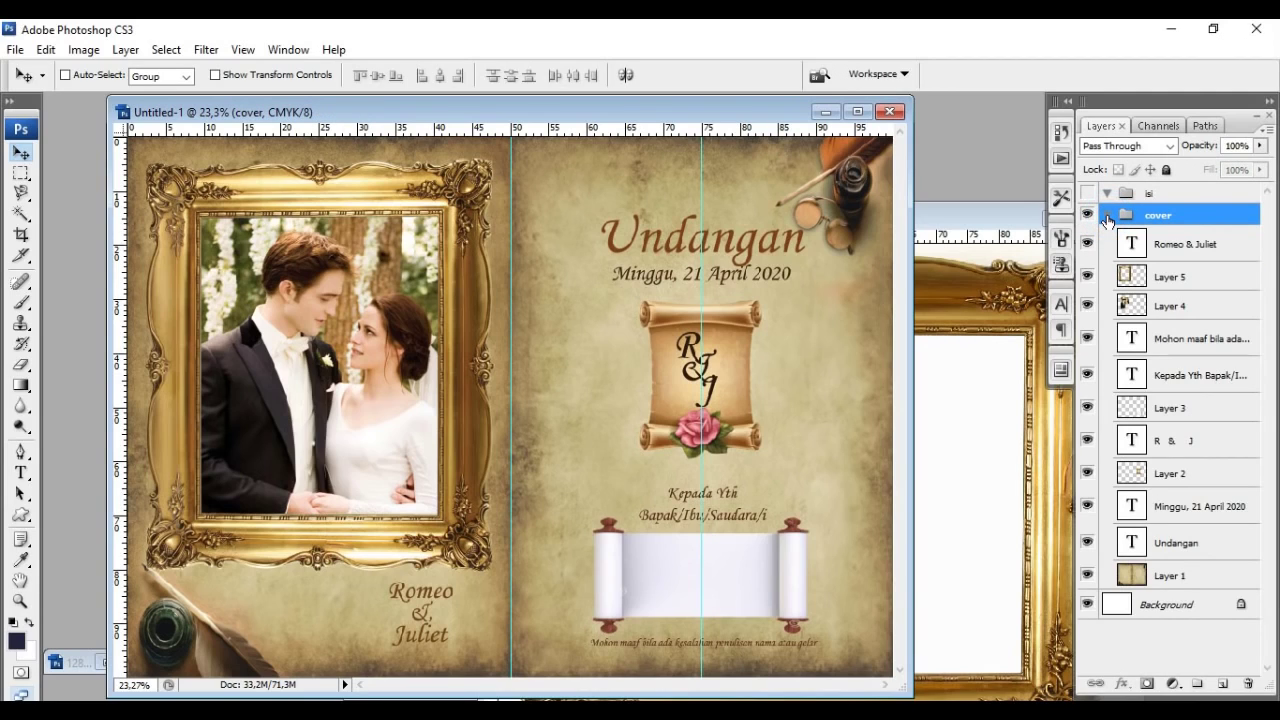
pyautogui.click(1107, 217)
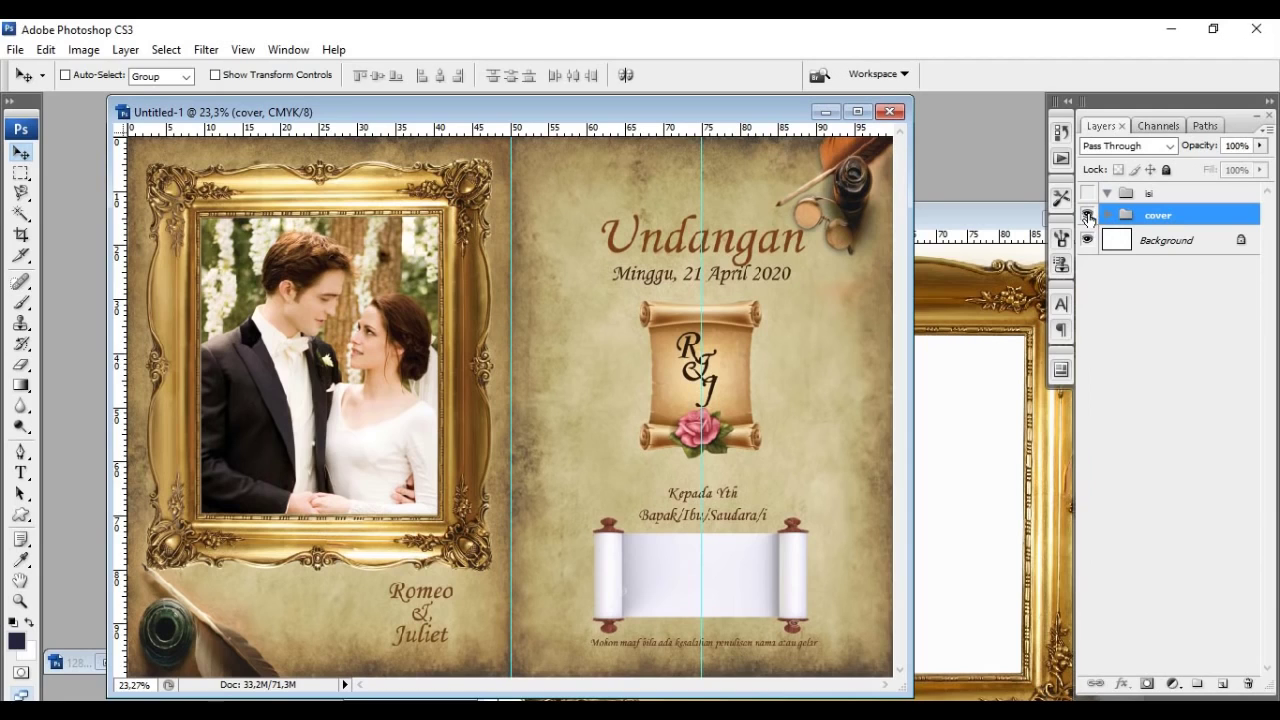
pyautogui.click(1088, 216)
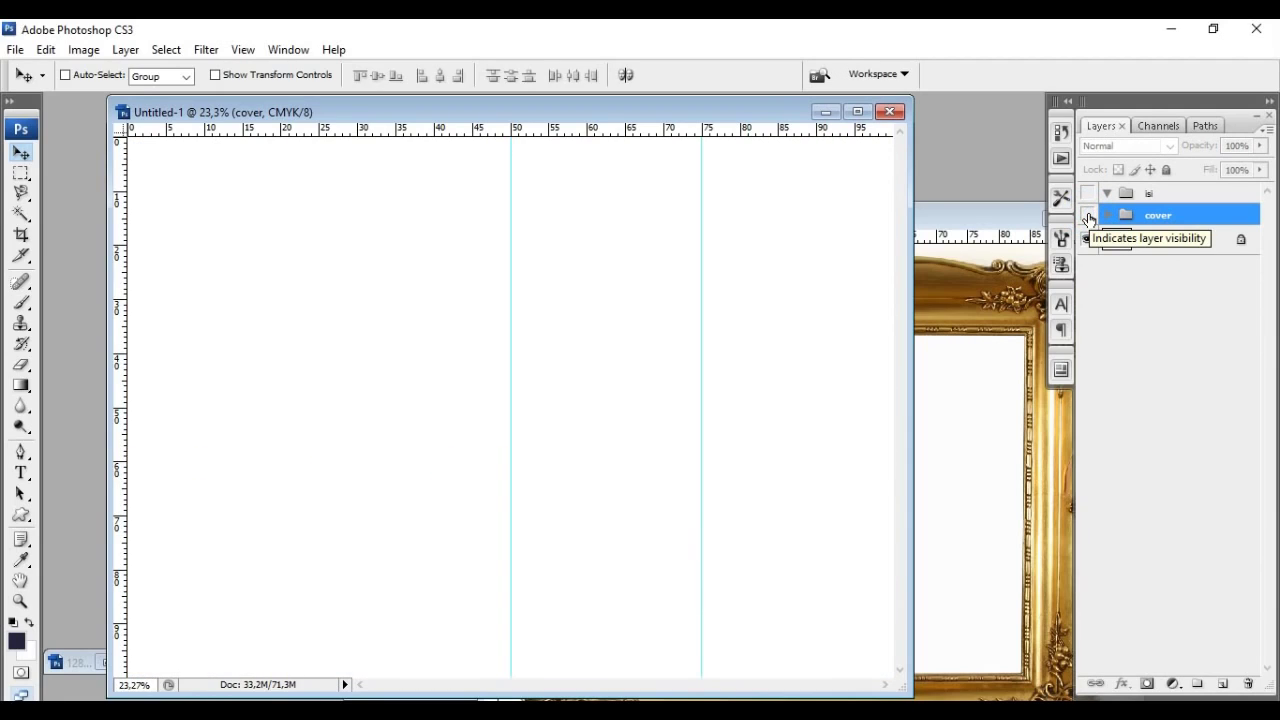
pyautogui.click(1088, 216)
pyautogui.click(1089, 206)
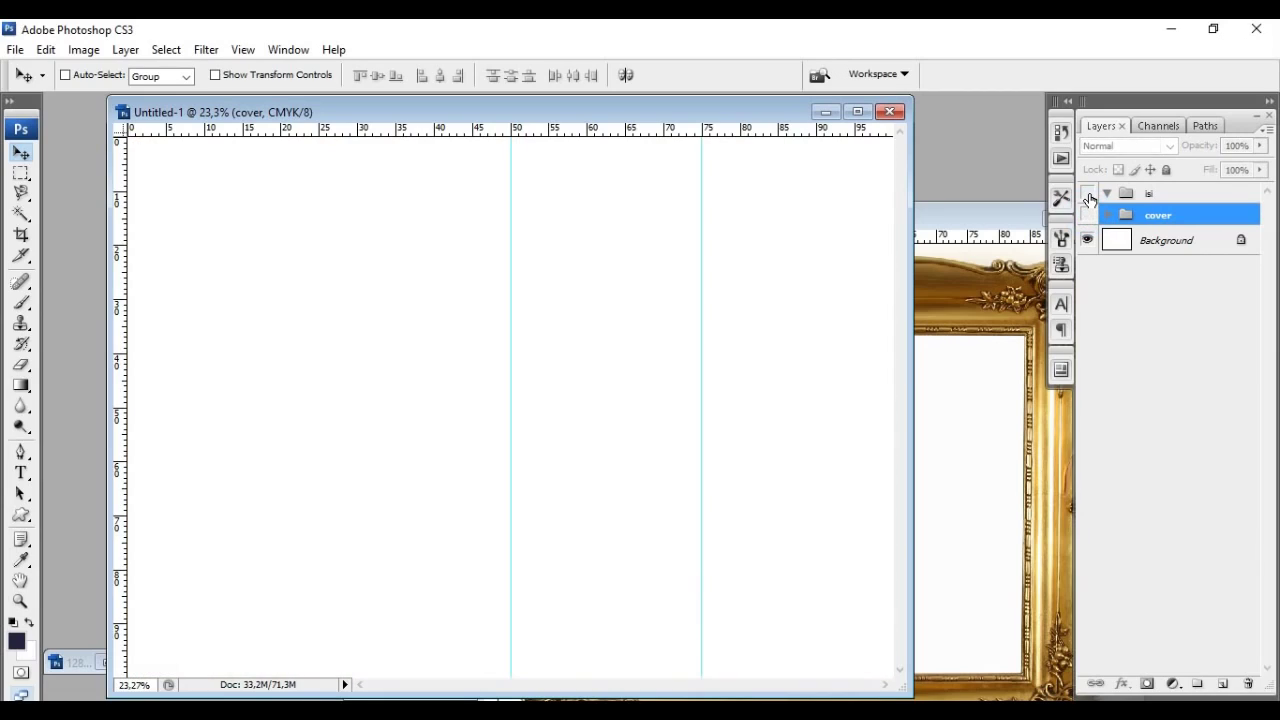
pyautogui.click(1089, 196)
pyautogui.click(1139, 194)
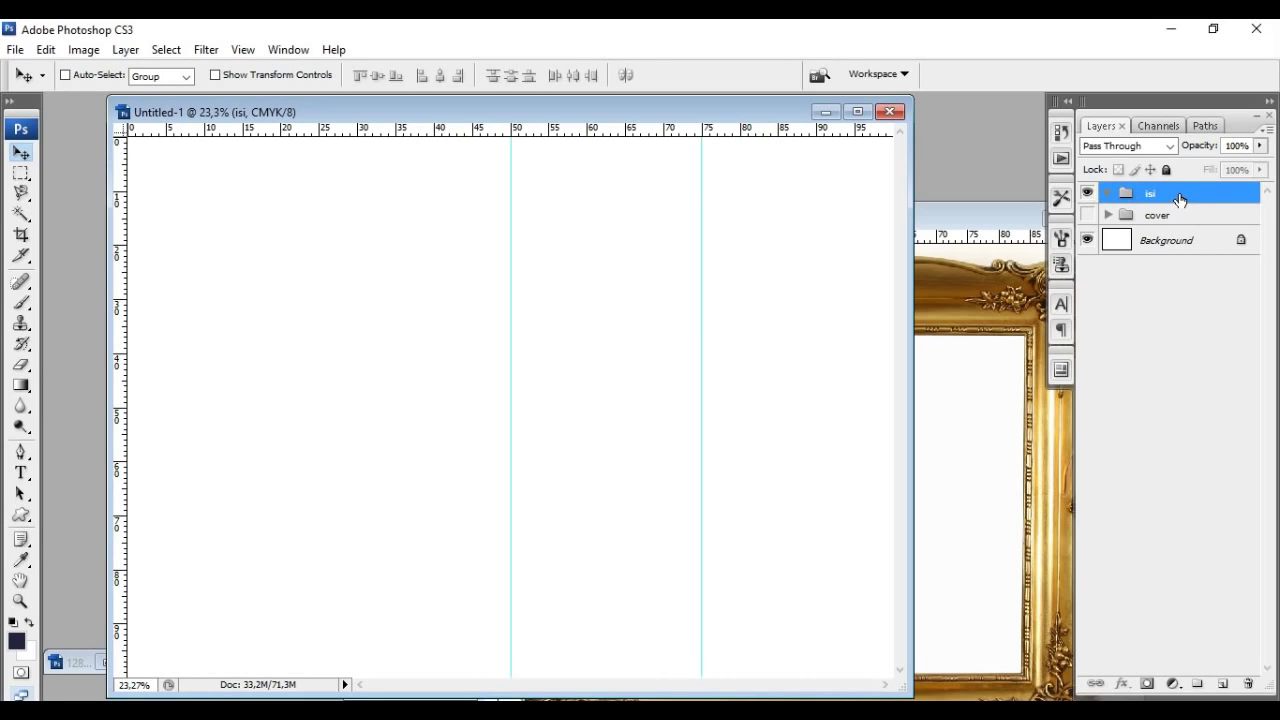
# Step: Close vintage-picture-frames.jpg and check the isi.jpg reference in the photo viewer before returning to the invitation document
pyautogui.click(942, 284)
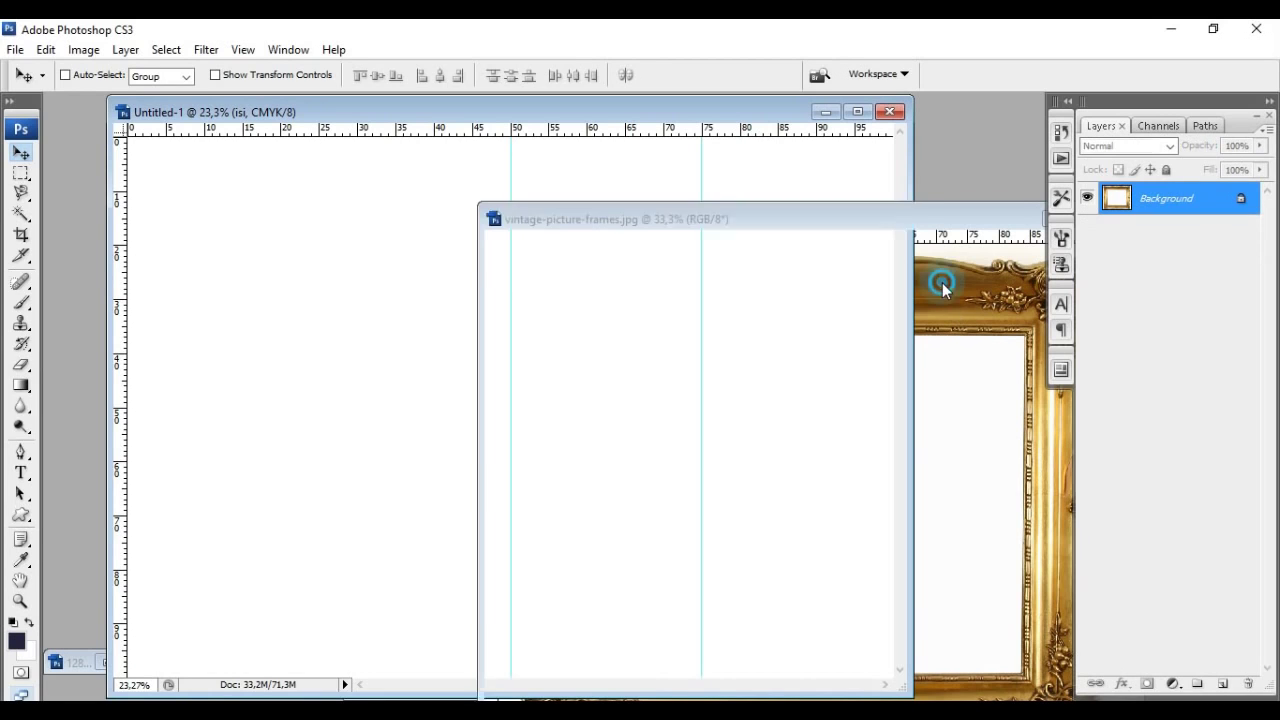
pyautogui.moveTo(849, 218); pyautogui.dragTo(473, 198)
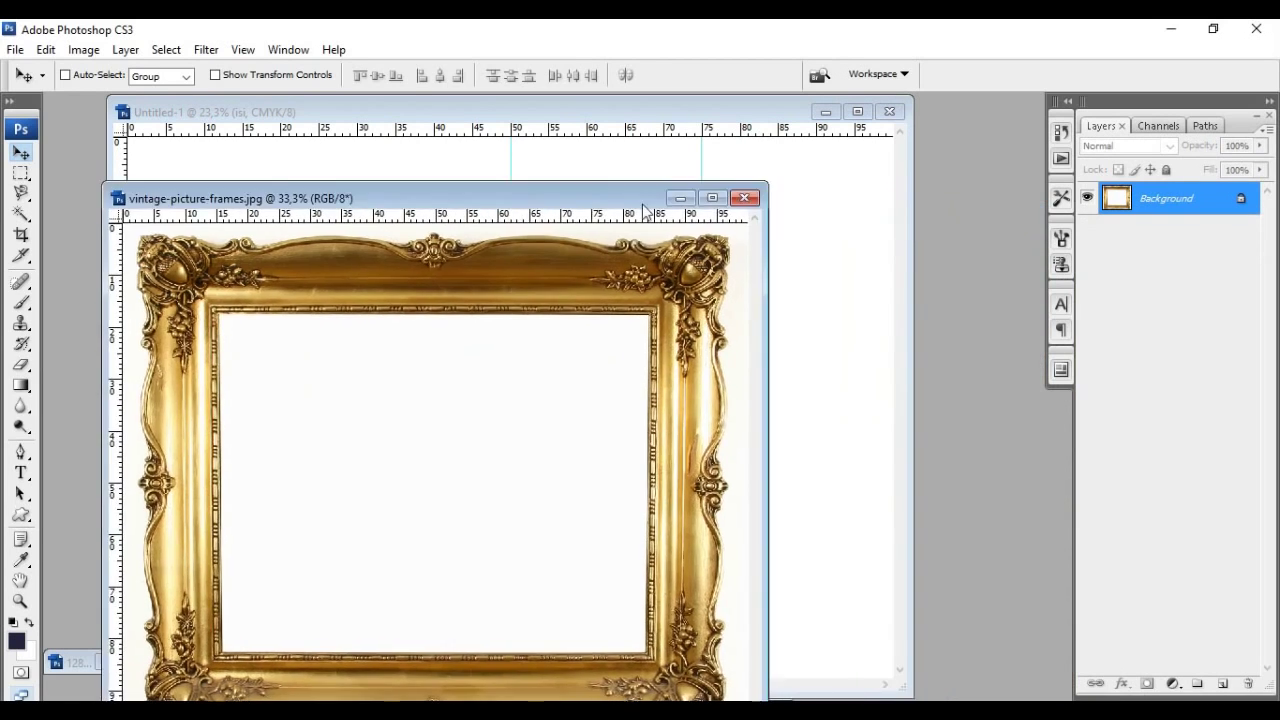
pyautogui.click(745, 198)
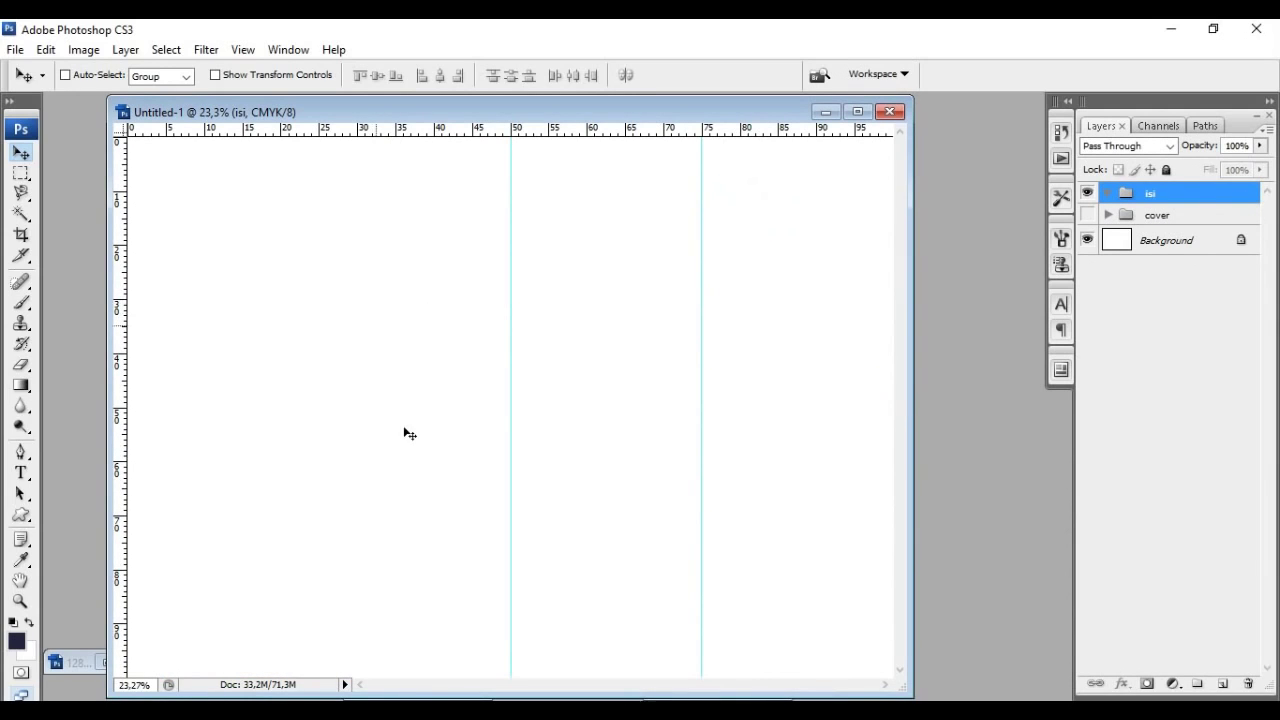
pyautogui.moveTo(530, 711)
pyautogui.click(580, 654)
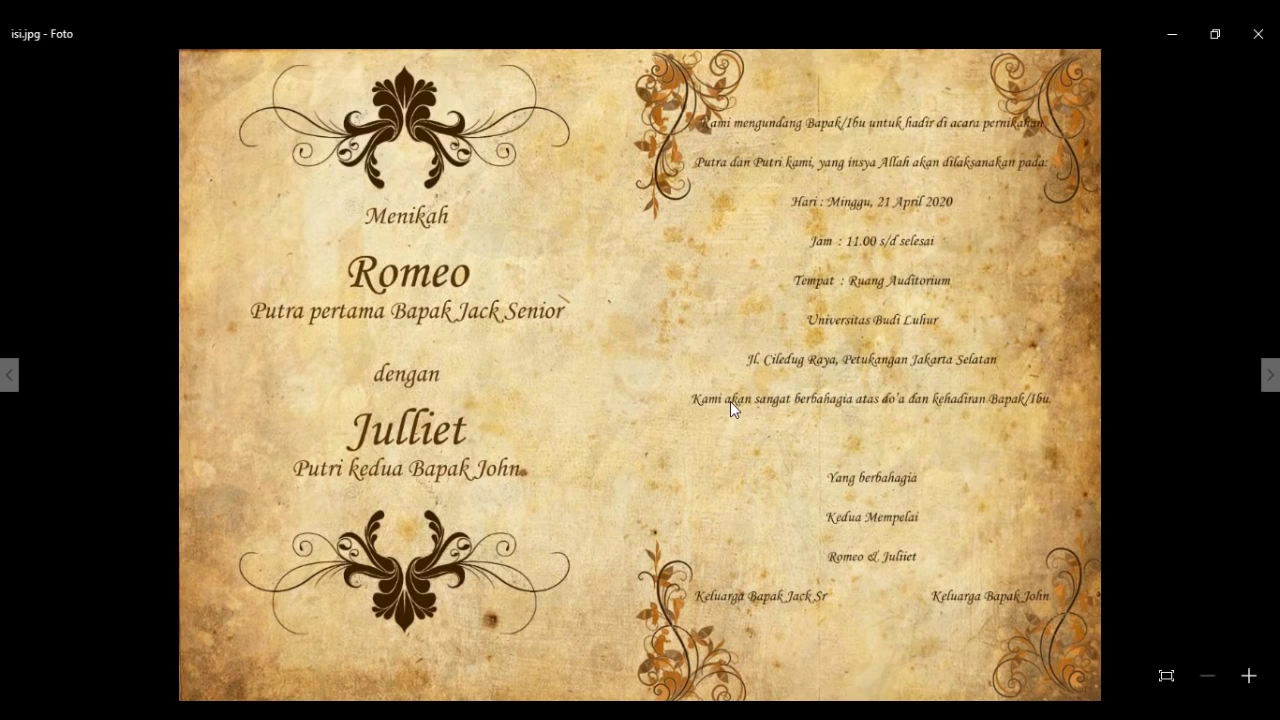
pyautogui.click(392, 710)
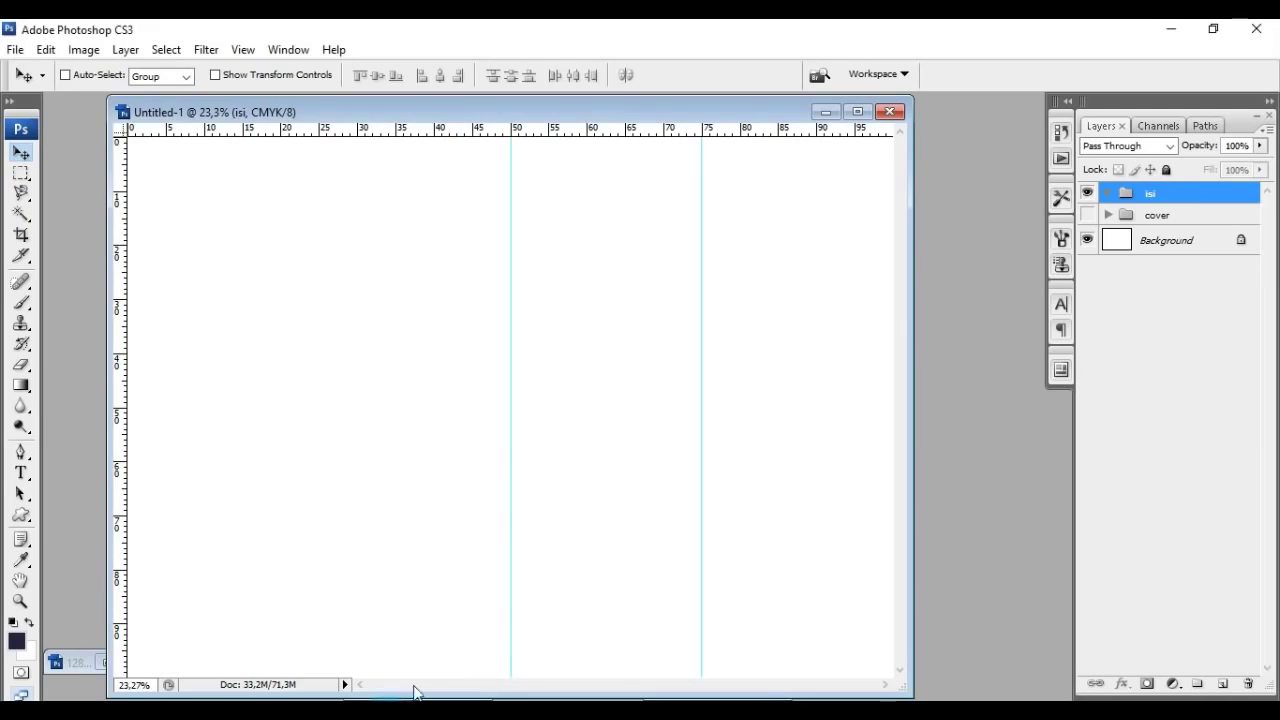
# Step: Bring up 1280px-Old_paper.jpg and copy its paper texture into the invitation's isi group
pyautogui.click(288, 50)
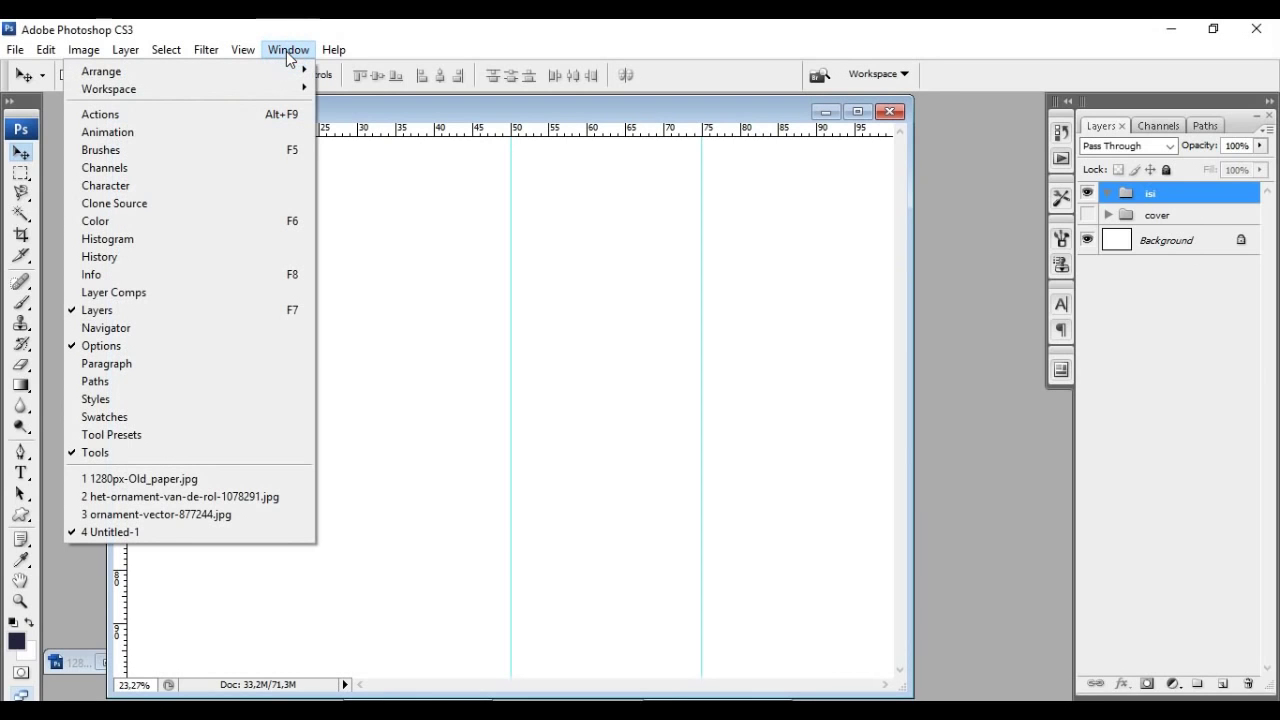
pyautogui.click(235, 478)
pyautogui.moveTo(611, 117); pyautogui.dragTo(258, 126)
pyautogui.moveTo(670, 361); pyautogui.dragTo(657, 353)
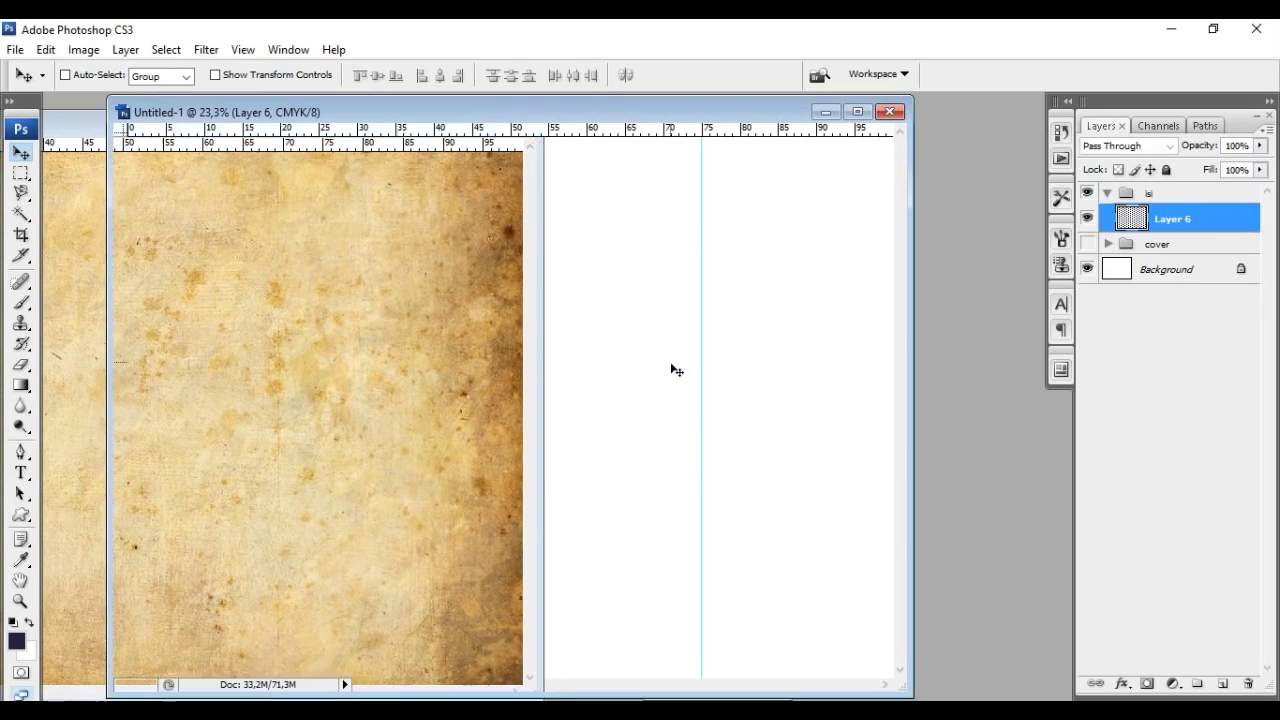
# Step: Align the paper texture to the page's upper left corner, stretch it over the whole page, and close 1280px-Old_paper.jpg
pyautogui.moveTo(635, 399); pyautogui.dragTo(310, 253)
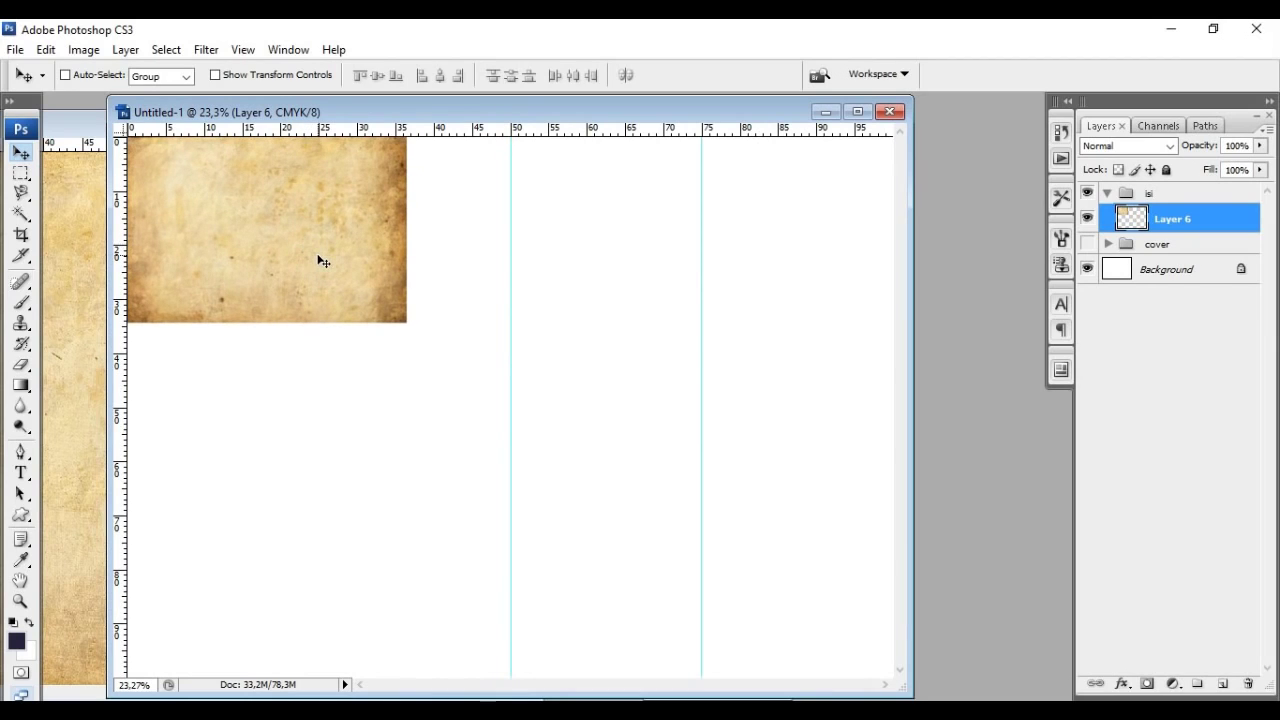
pyautogui.hotkey('ctrl', 't')
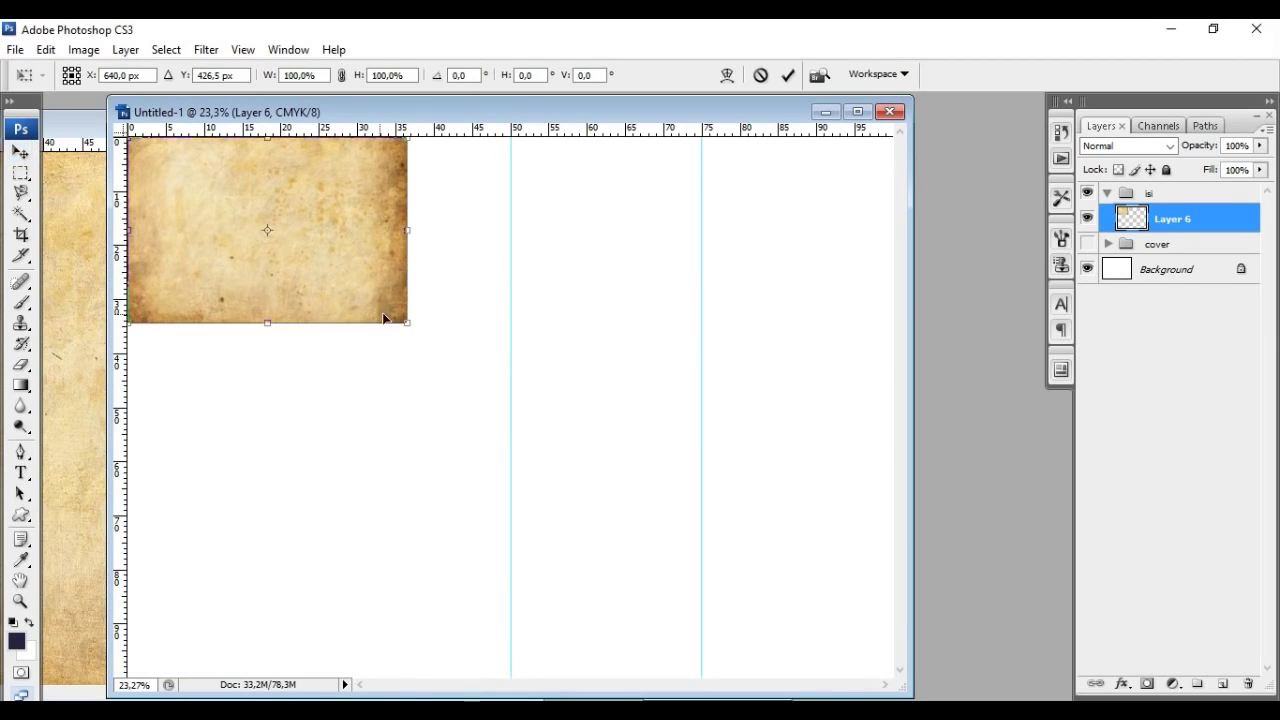
pyautogui.moveTo(407, 323); pyautogui.dragTo(899, 690)
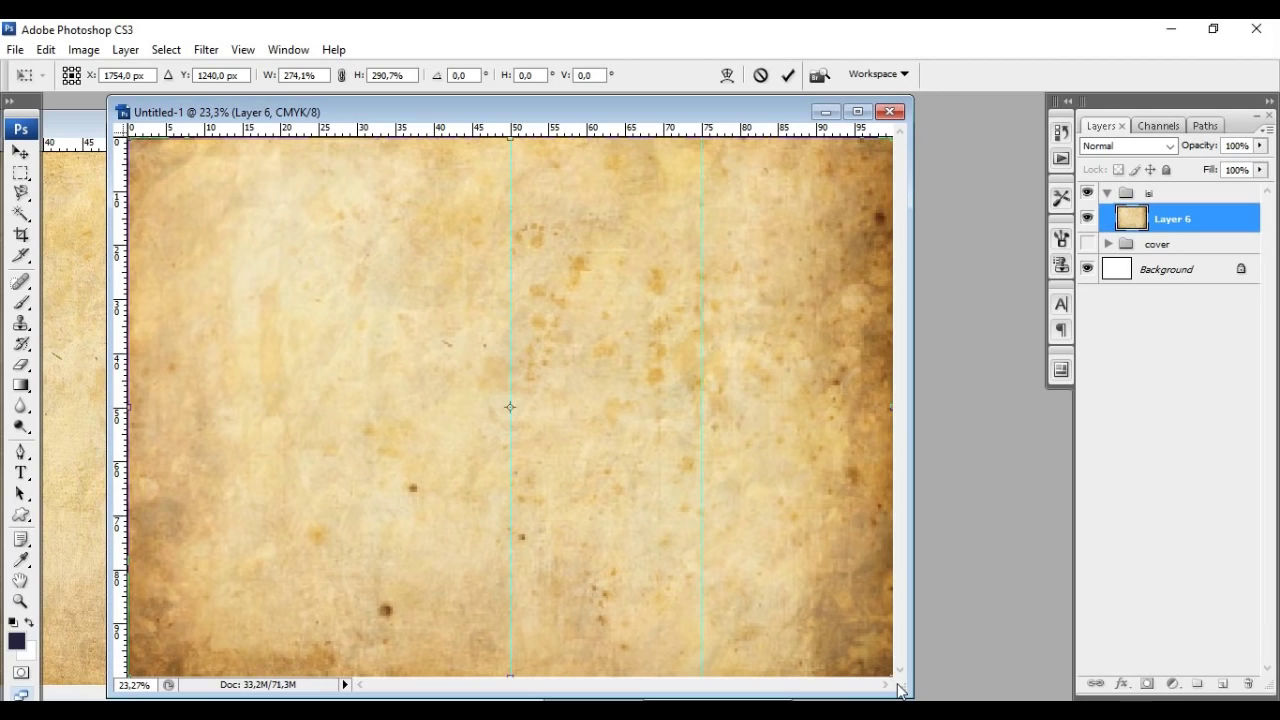
pyautogui.press('Return')
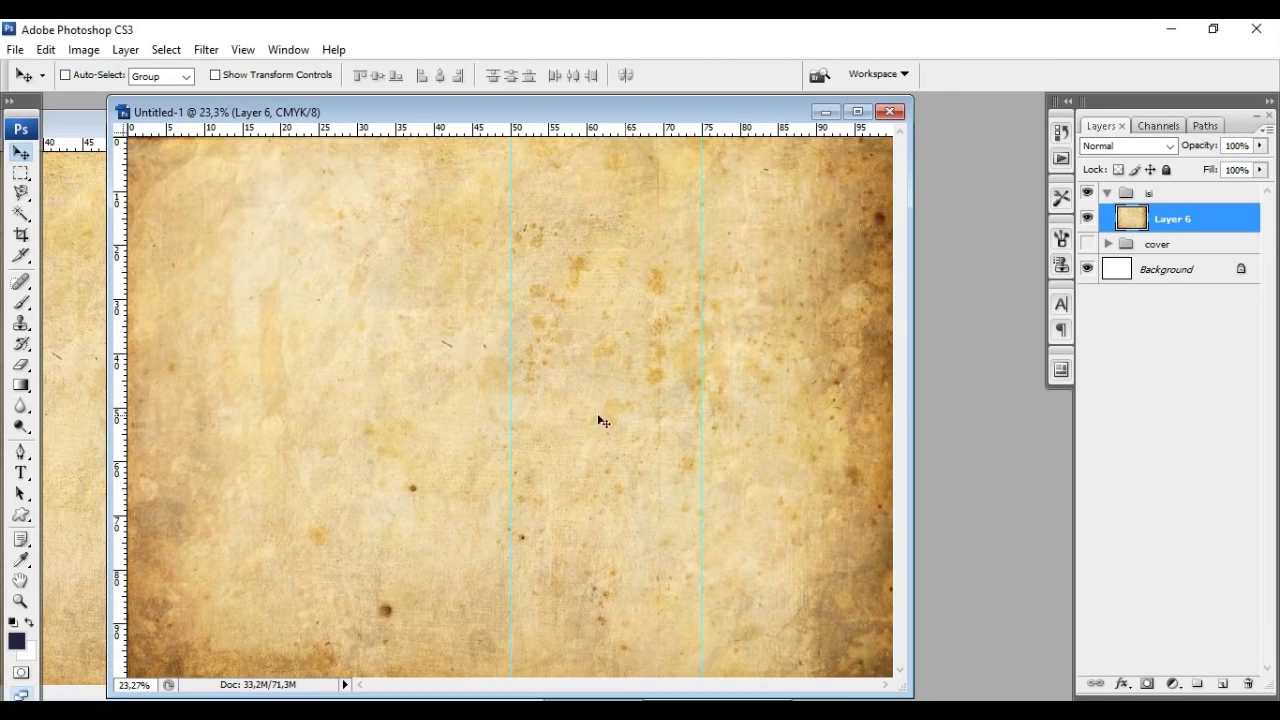
pyautogui.click(89, 290)
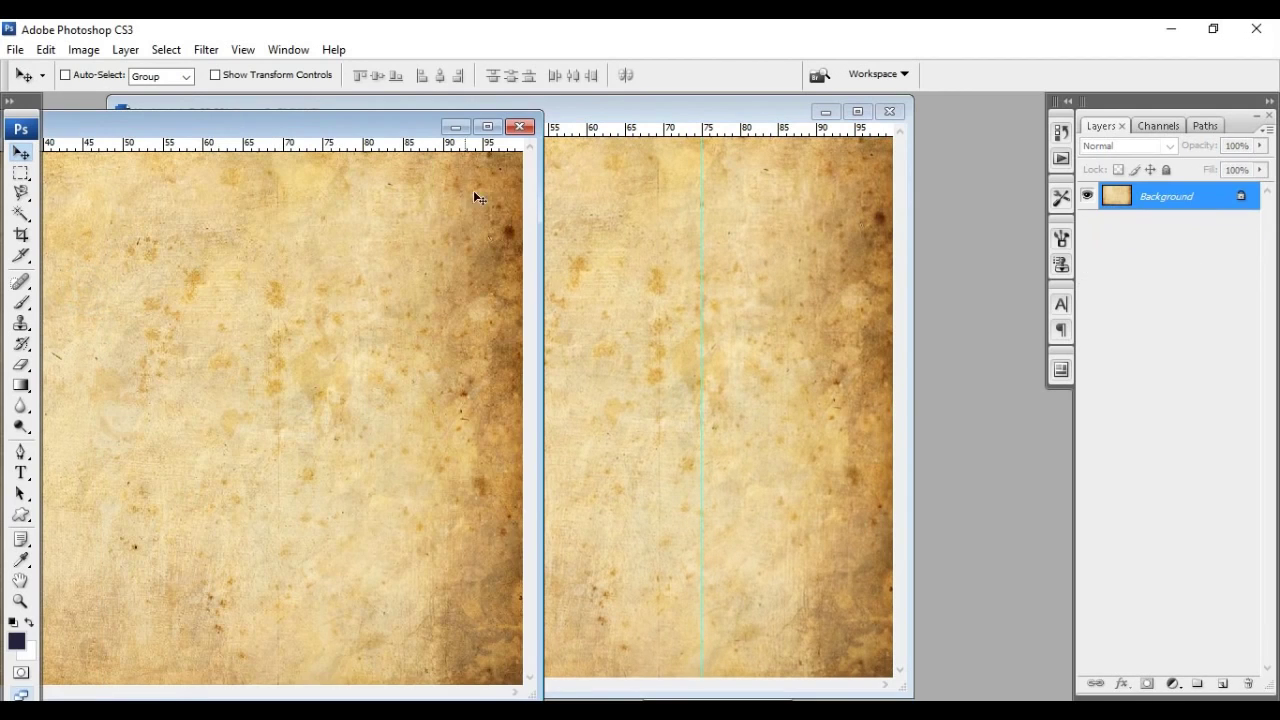
pyautogui.click(520, 127)
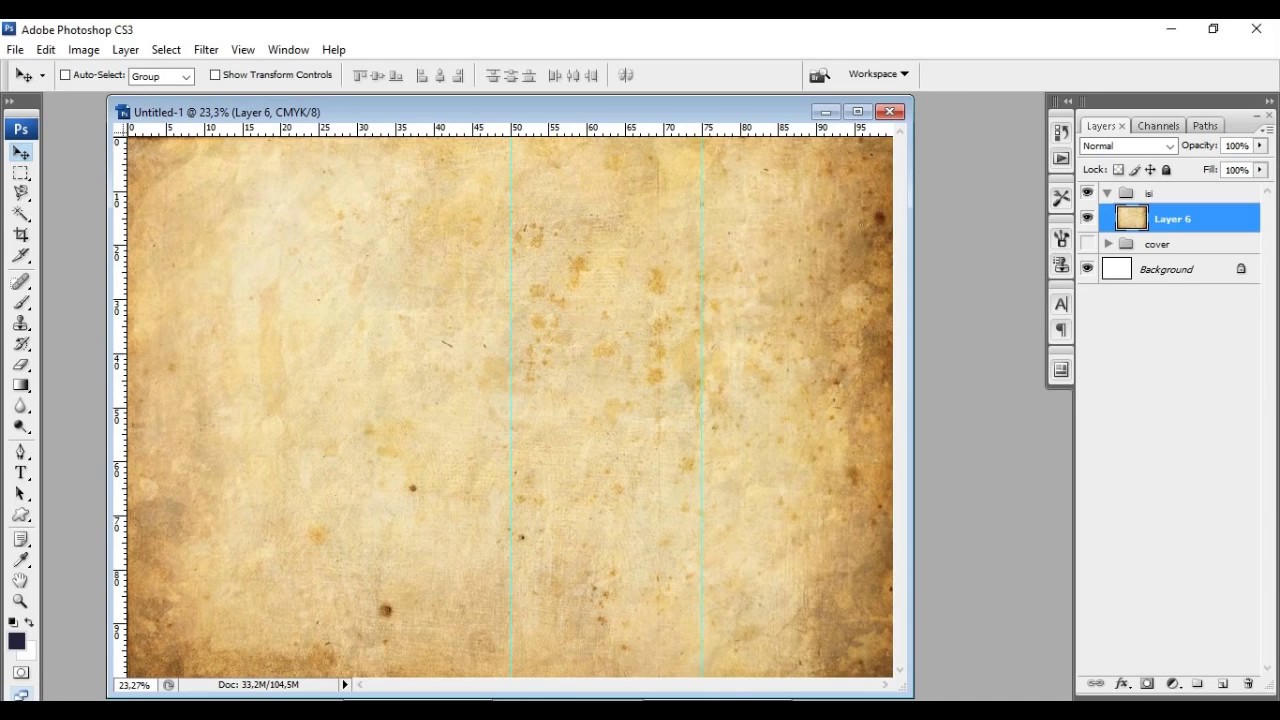
# Step: Copy the couple's text from "Menikah" through "Putri kedua Bapak Shakespere" out of the Notepad document
pyautogui.moveTo(526, 712)
pyautogui.moveTo(601, 648)
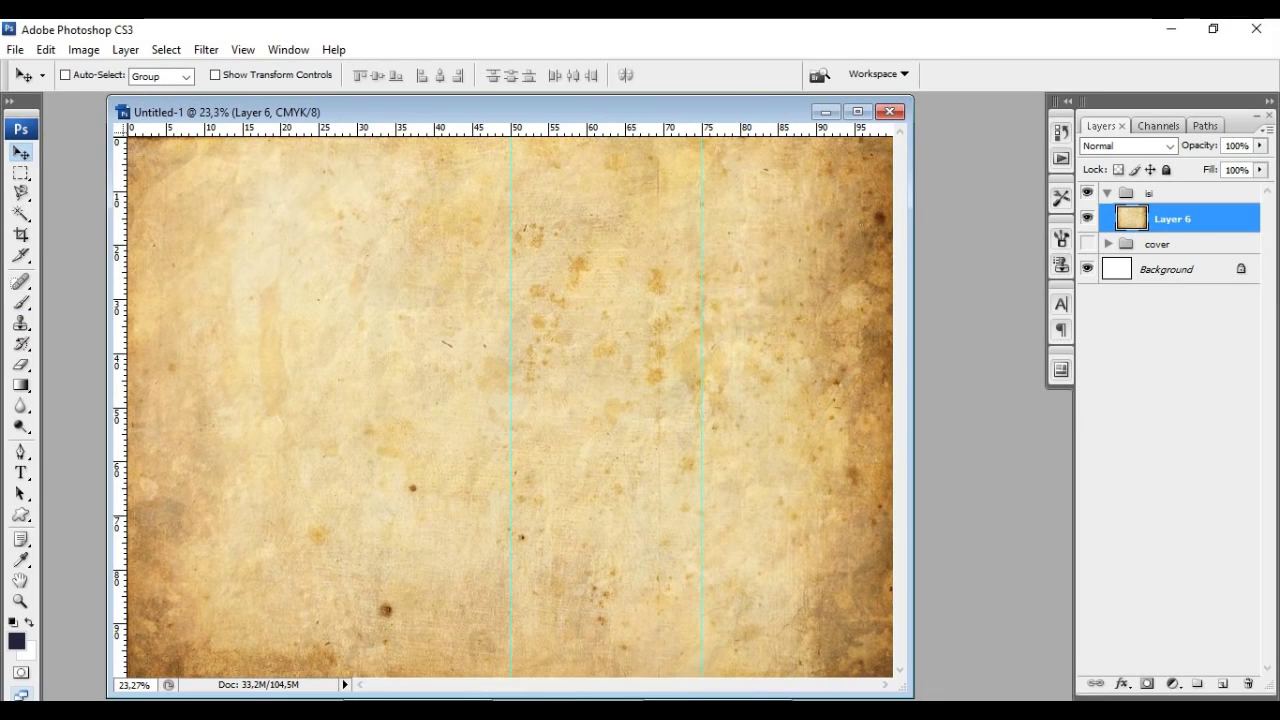
pyautogui.click(432, 710)
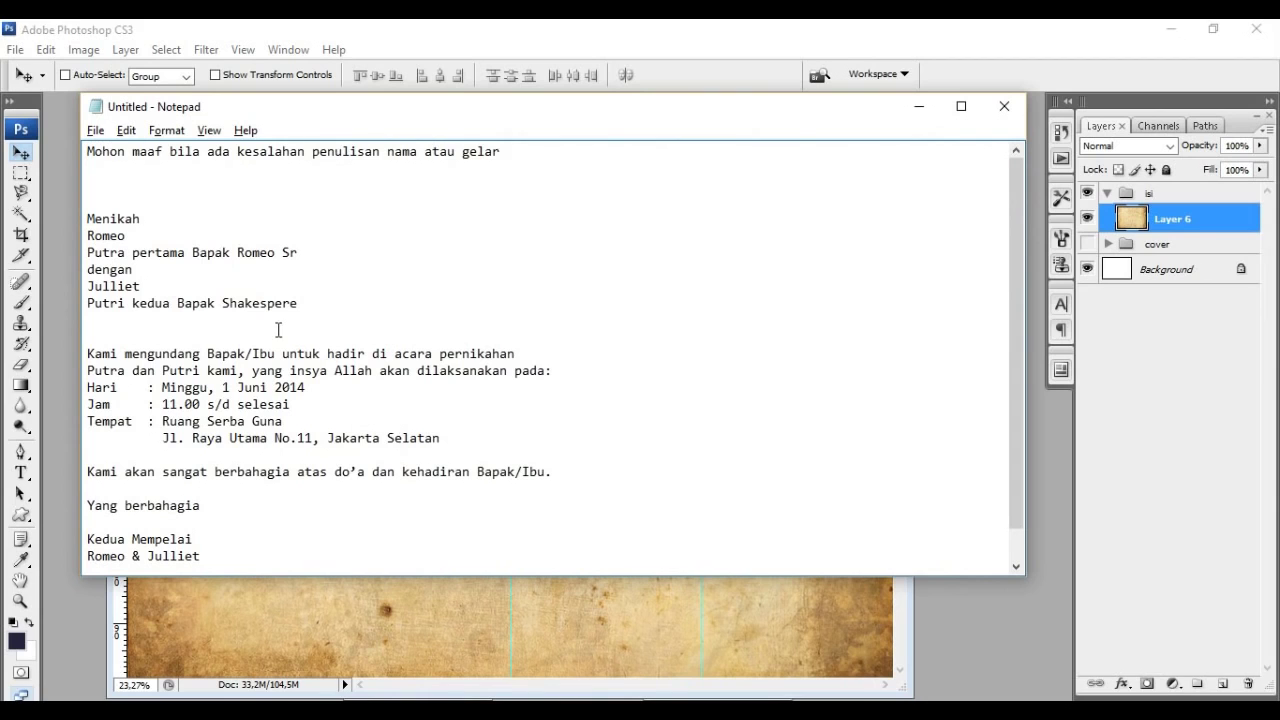
pyautogui.moveTo(299, 304); pyautogui.dragTo(88, 224)
pyautogui.hotkey('ctrl', 'c')
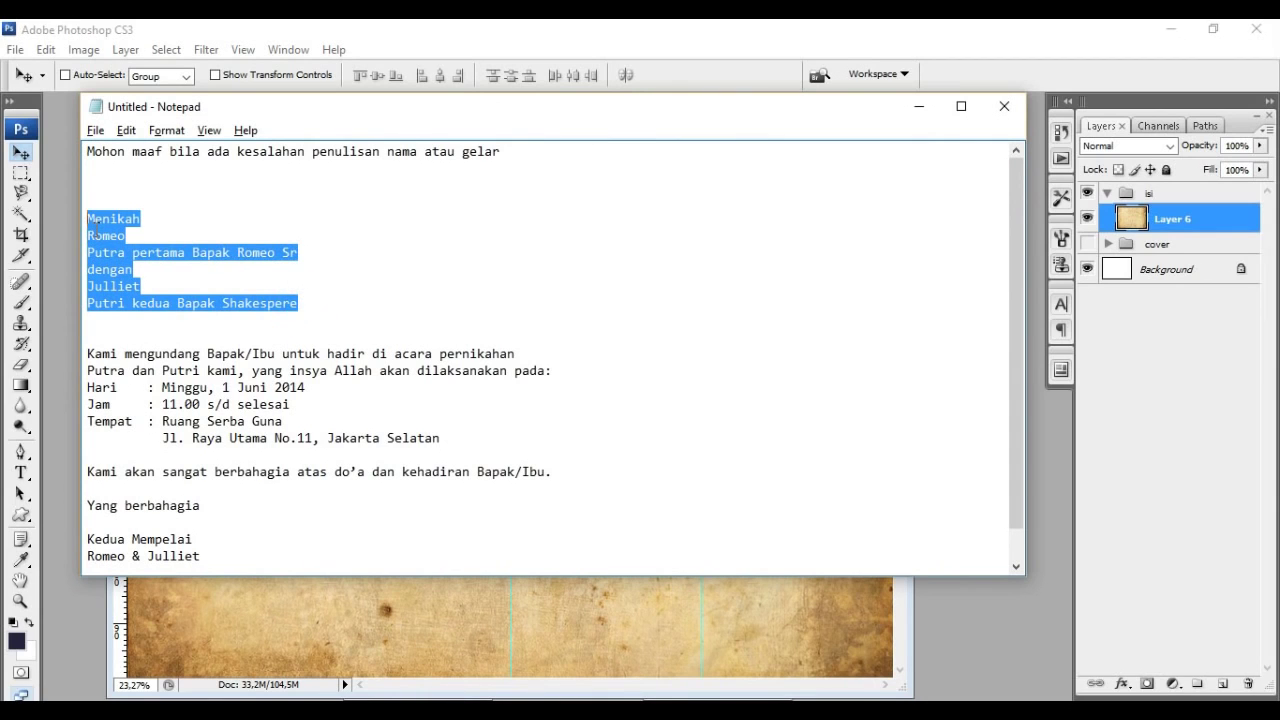
# Step: Paste the copied couple's text as centered 30 pt Monotype Corsiva text on the page's left half
pyautogui.click(406, 618)
pyautogui.click(20, 472)
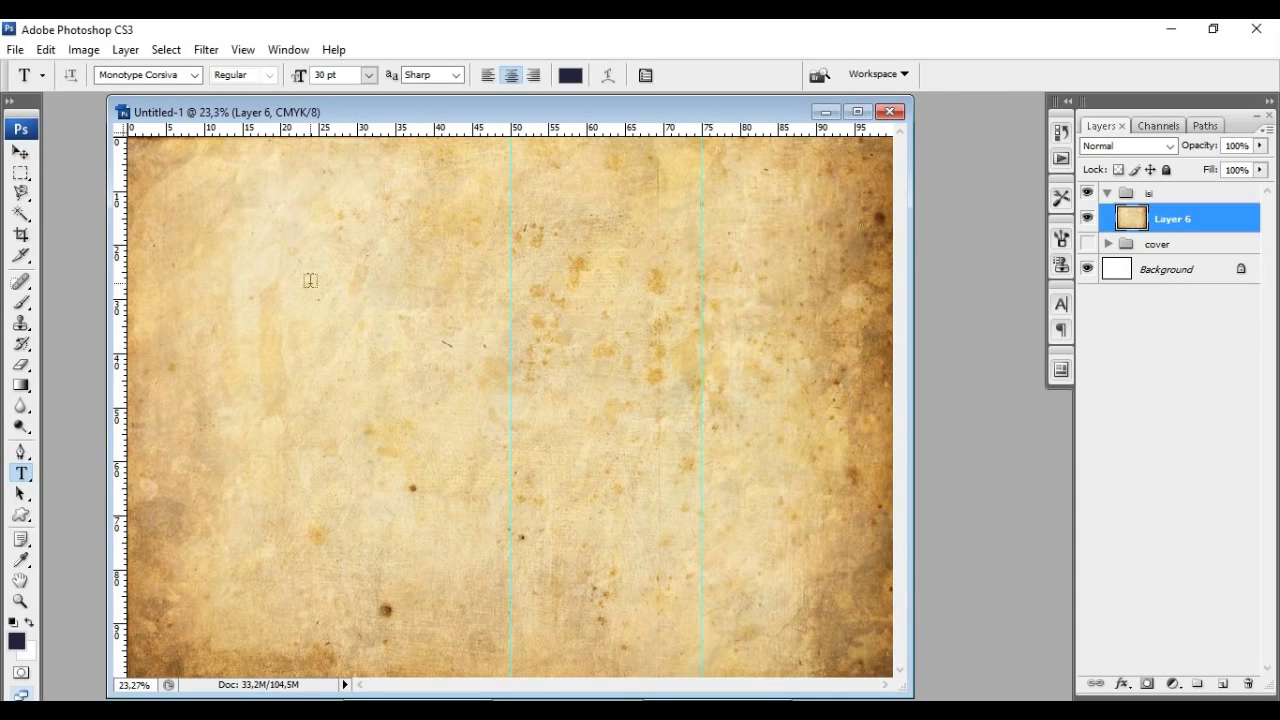
pyautogui.click(310, 281)
pyautogui.hotkey('ctrl', 'v')
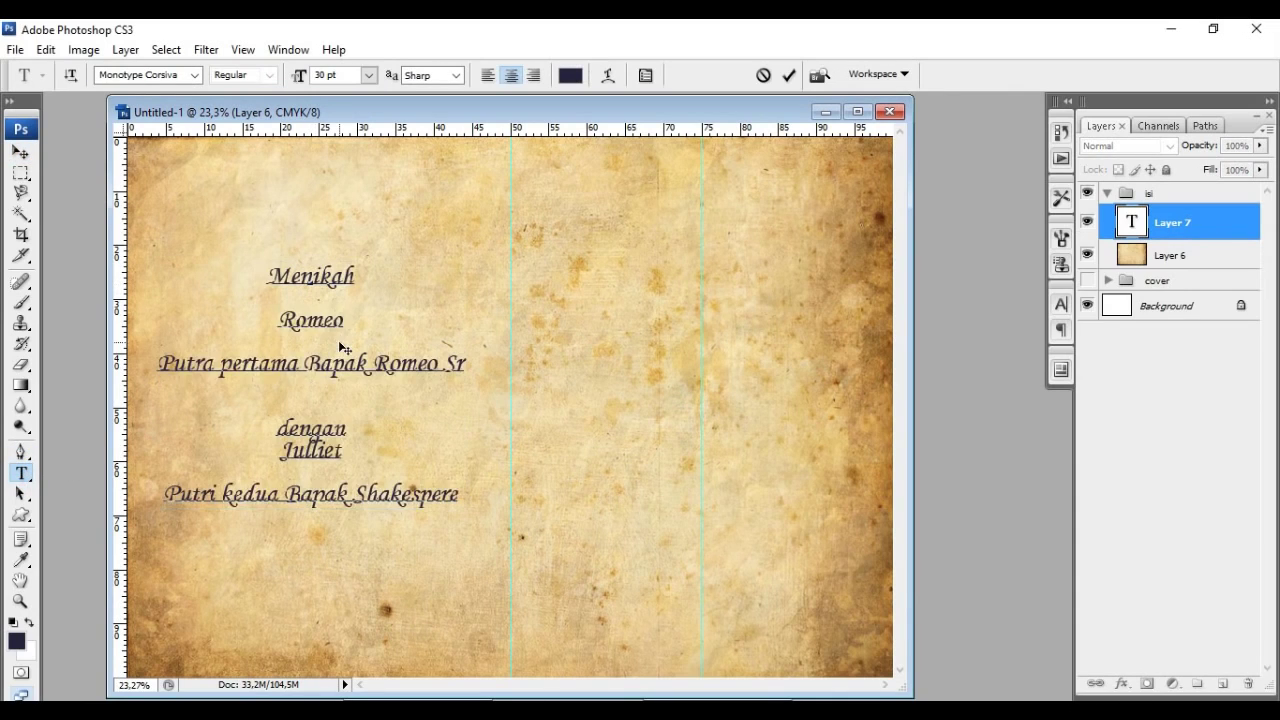
pyautogui.click(21, 151)
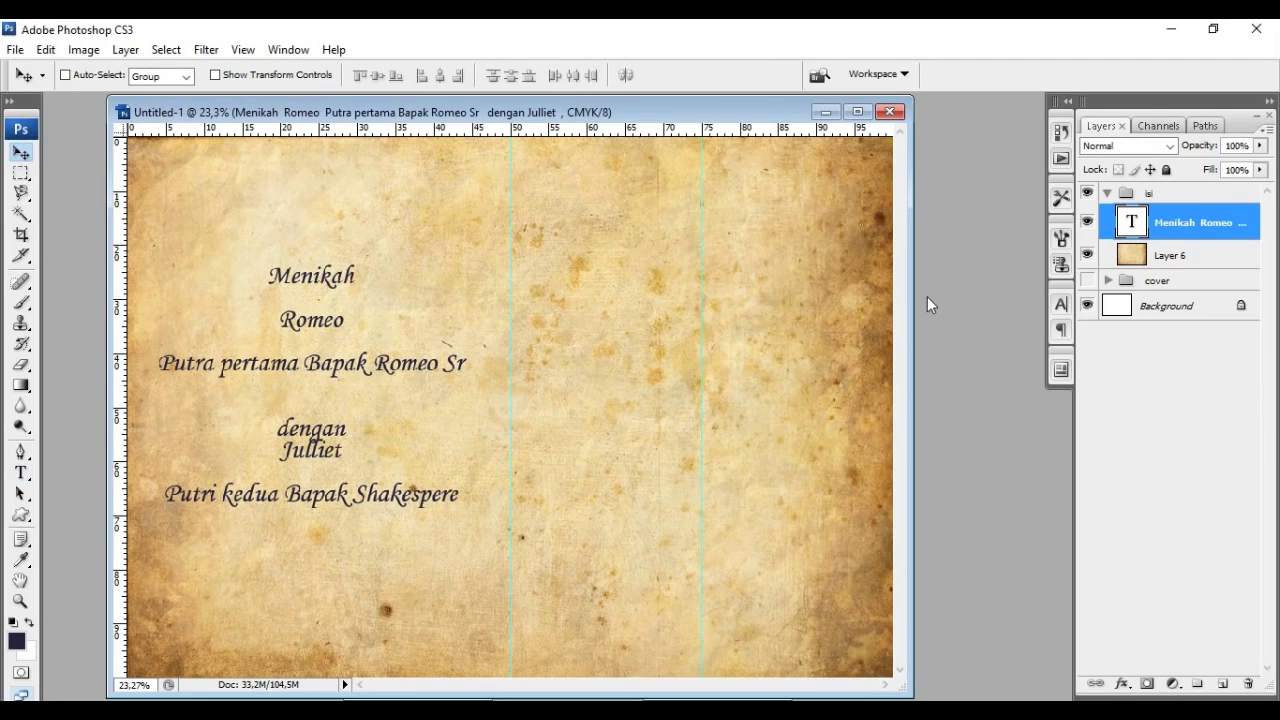
# Step: Adjust the line breaks in the couple's text so "dengan" has matching gaps above and below it
pyautogui.press('t')
pyautogui.click(309, 409)
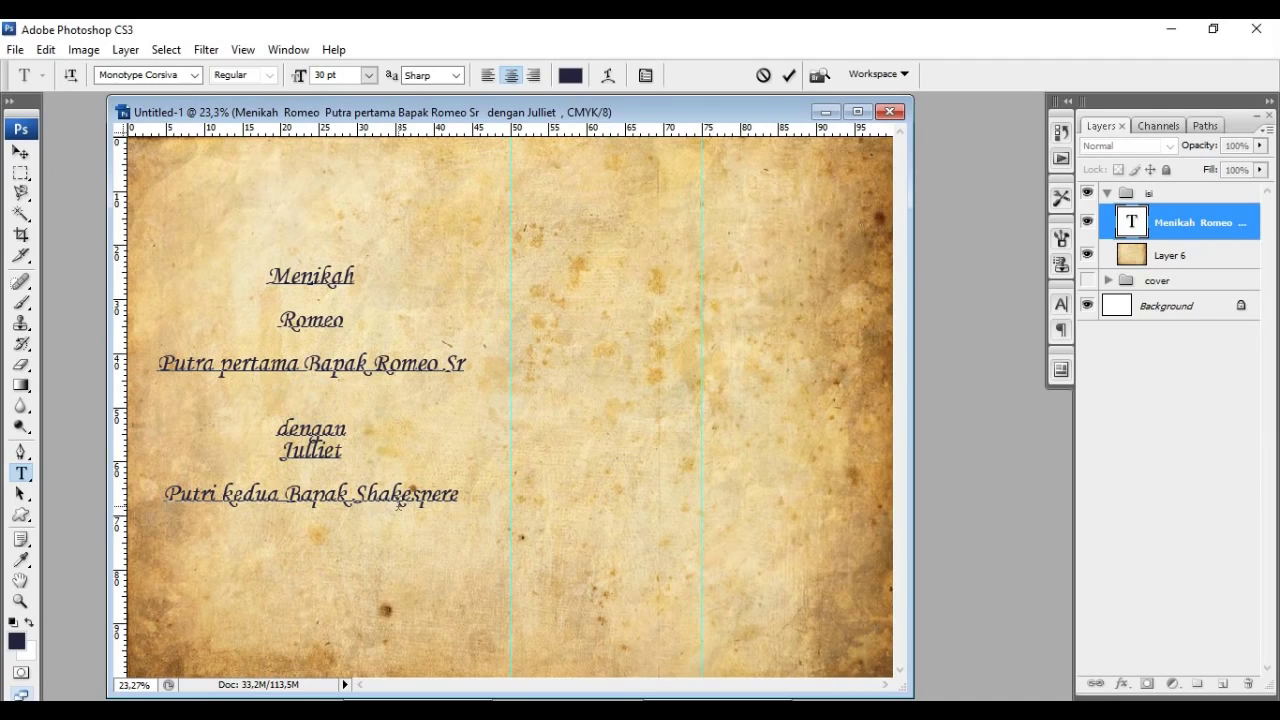
pyautogui.press('BackSpace')
pyautogui.press('Down')
pyautogui.press('Return')
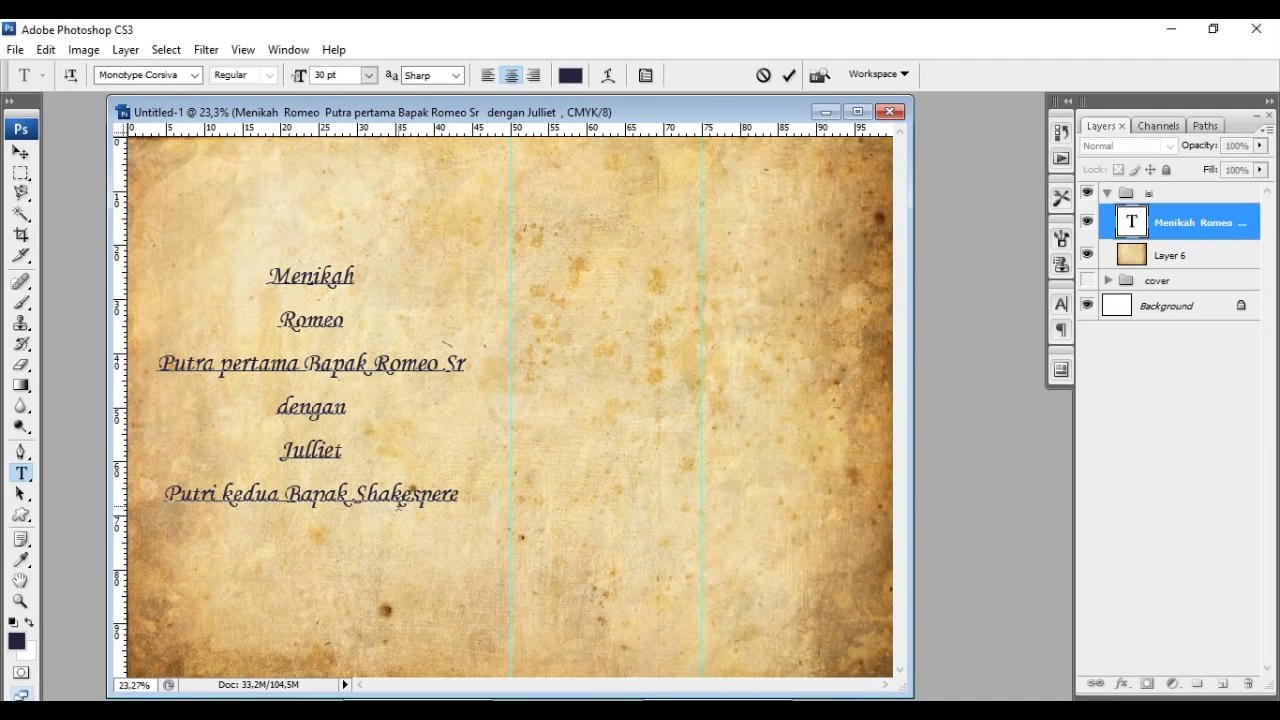
pyautogui.press('Return')
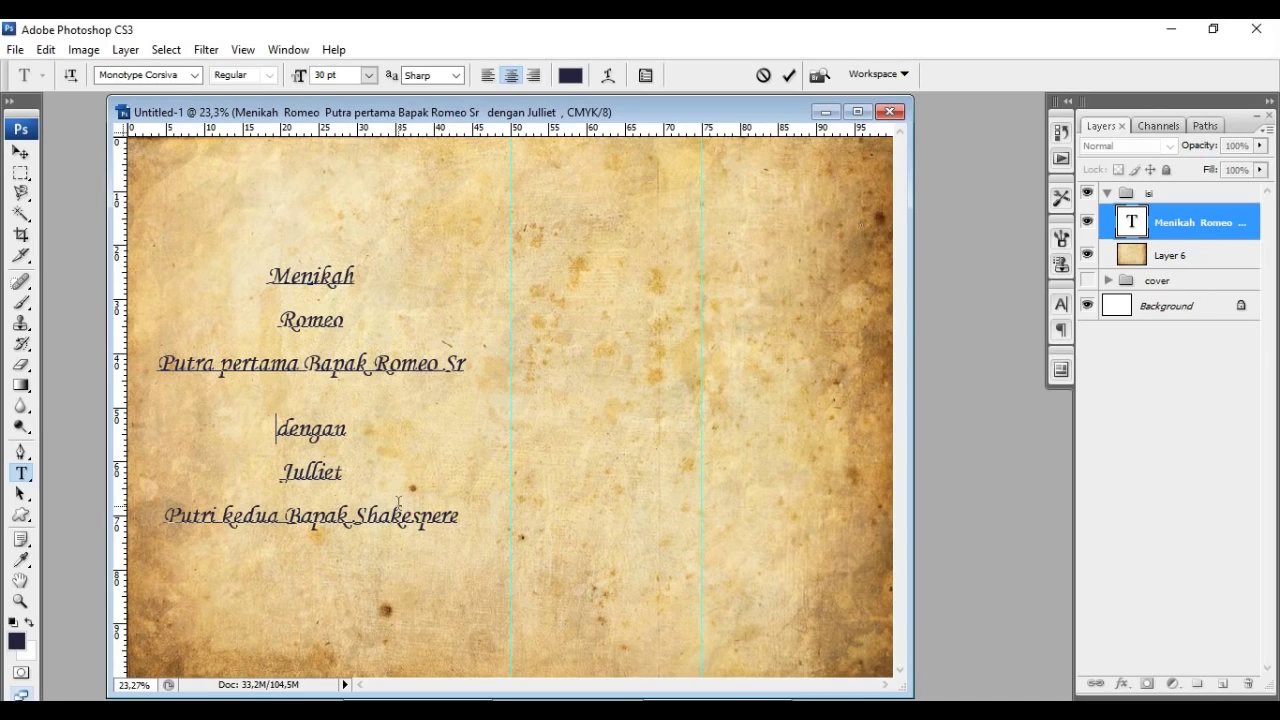
pyautogui.press('Down')
pyautogui.press('Return')
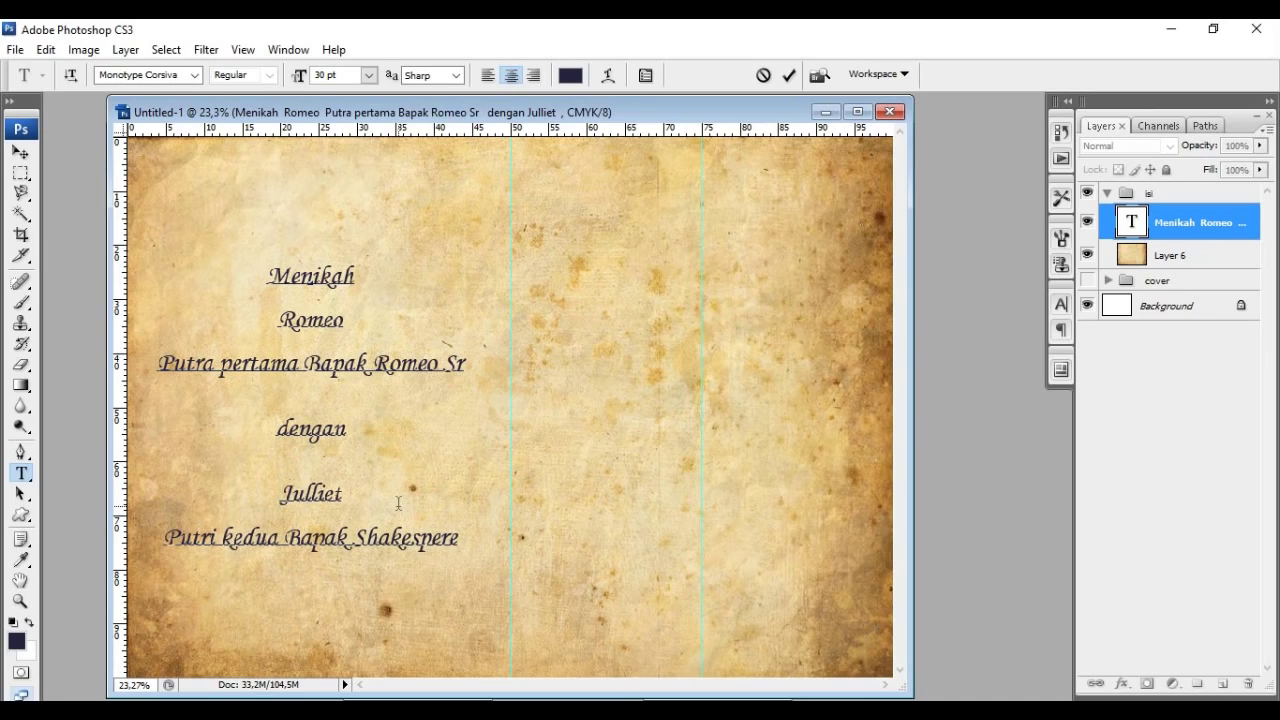
pyautogui.click(20, 151)
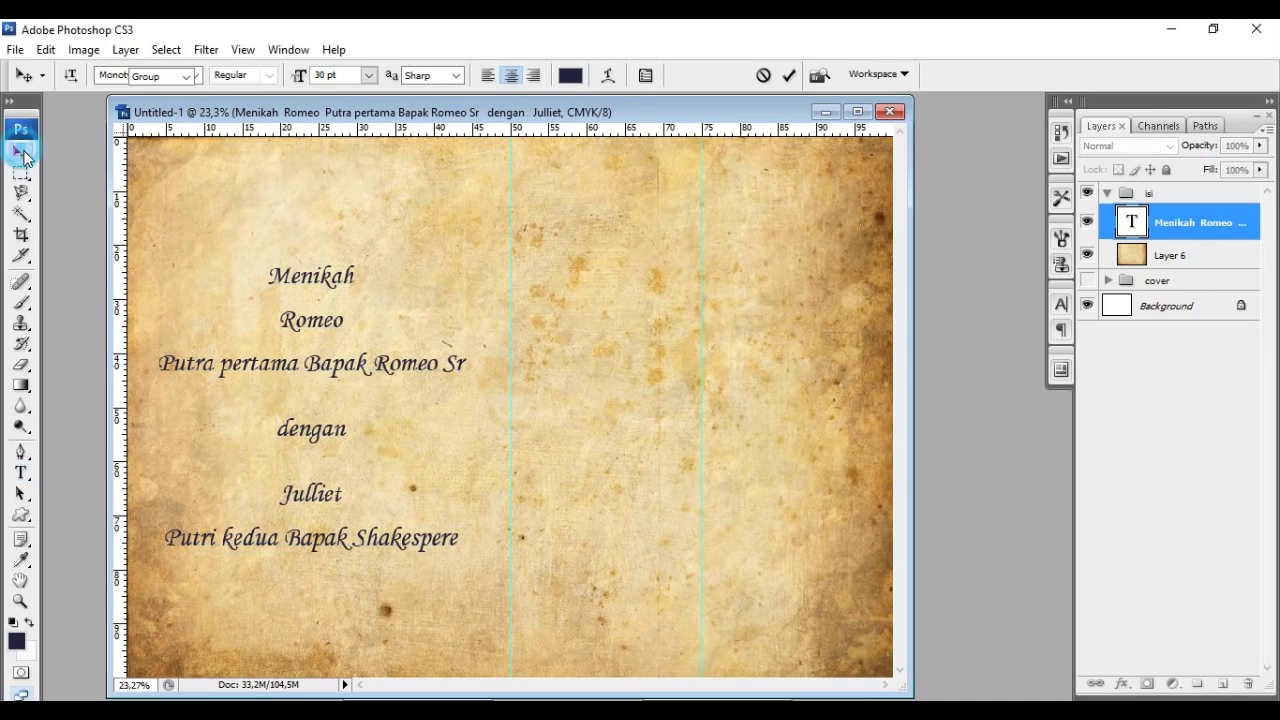
# Step: Set the couple's text color to dark brown #453010
pyautogui.click(1061, 304)
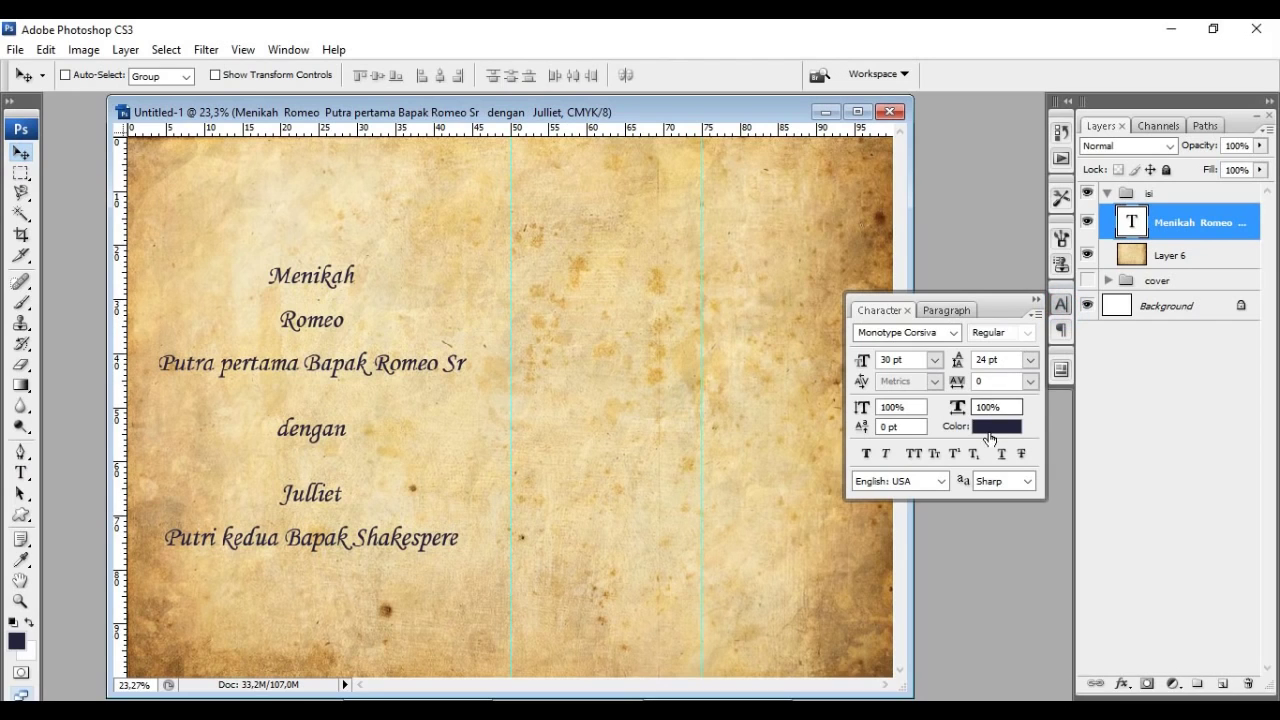
pyautogui.click(996, 427)
pyautogui.click(420, 498)
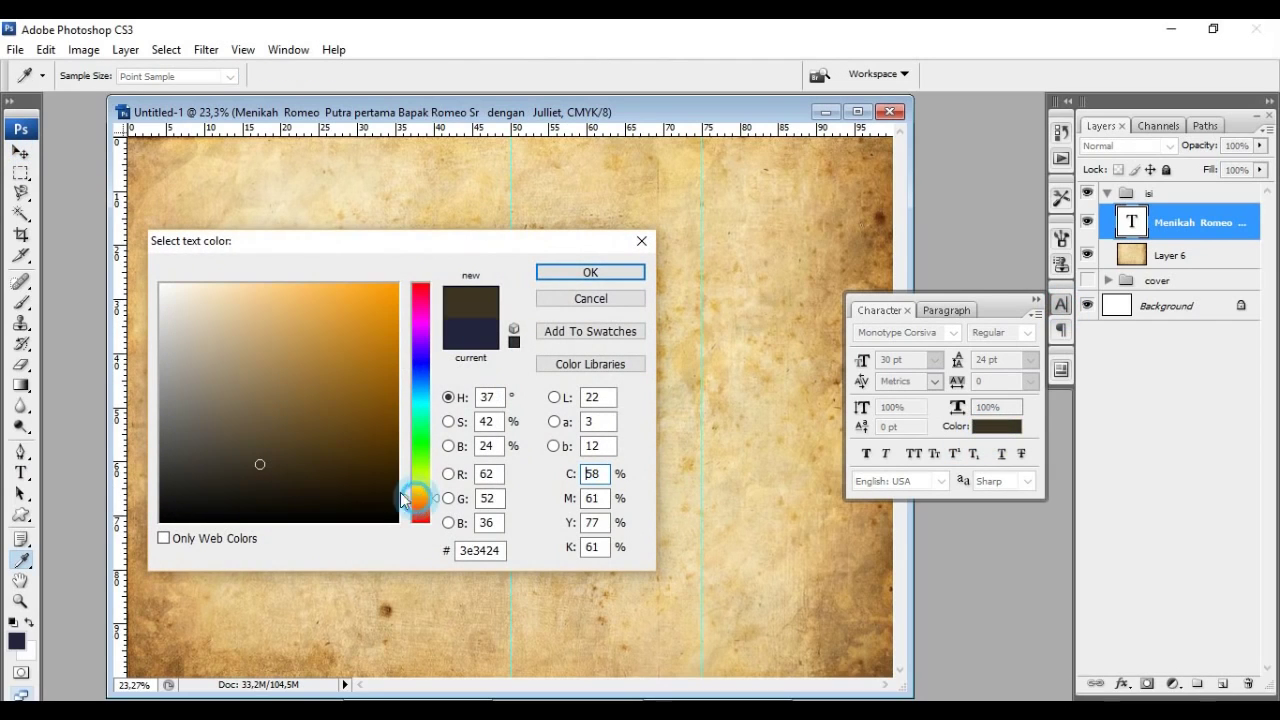
pyautogui.moveTo(358, 470); pyautogui.dragTo(343, 455)
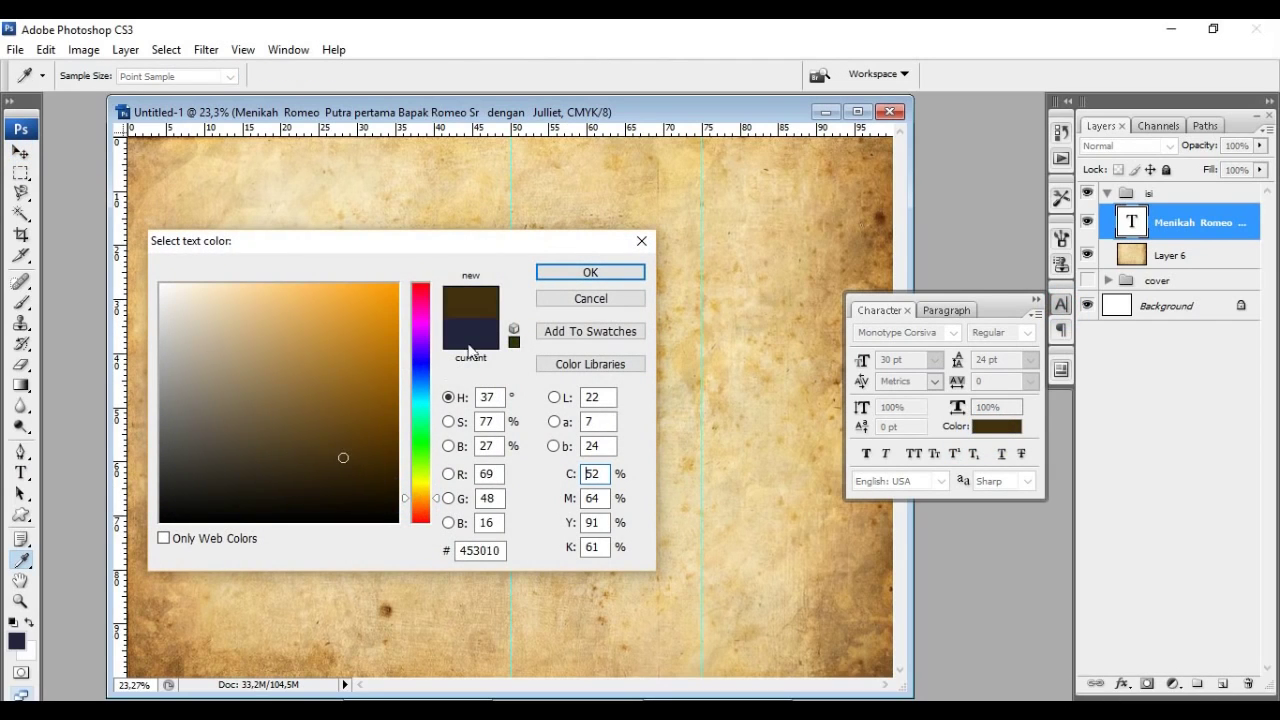
pyautogui.click(590, 272)
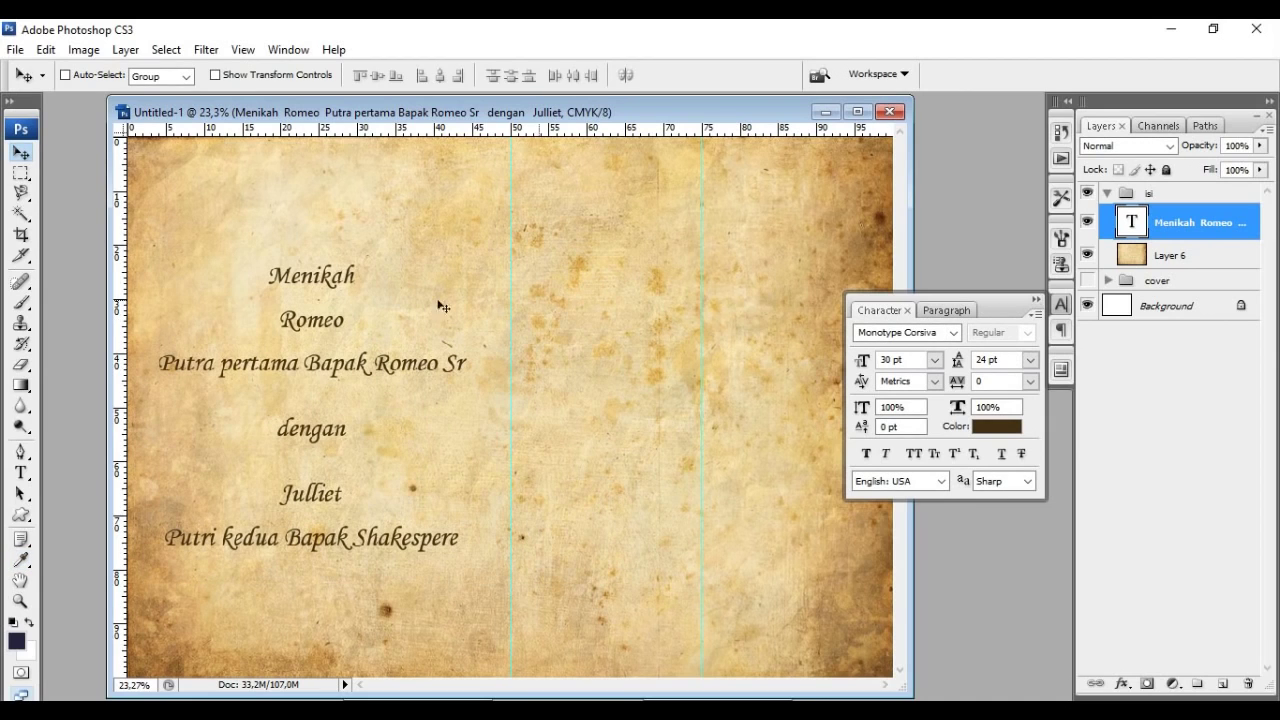
# Step: Add a vertical guide at 25% of the page width and center the couple's text horizontally on it
pyautogui.moveTo(119, 310); pyautogui.dragTo(319, 308)
pyautogui.click(46, 49)
pyautogui.click(128, 361)
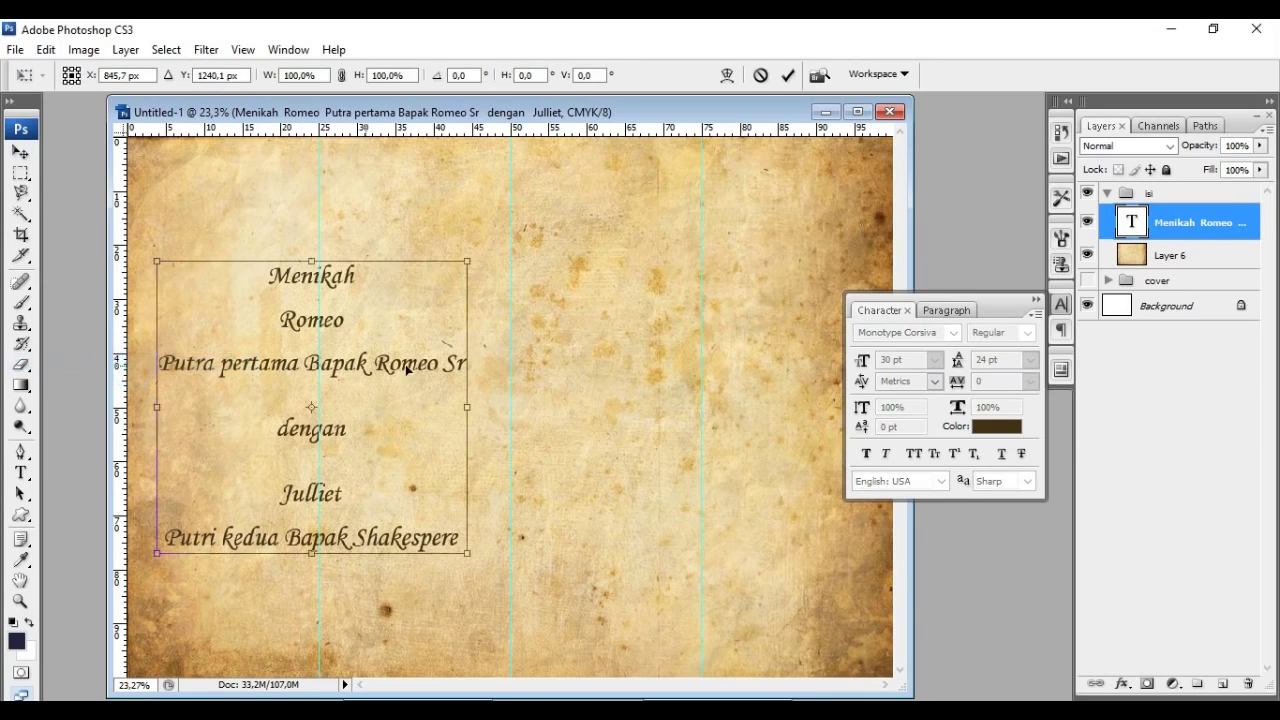
pyautogui.moveTo(385, 331); pyautogui.dragTo(396, 309)
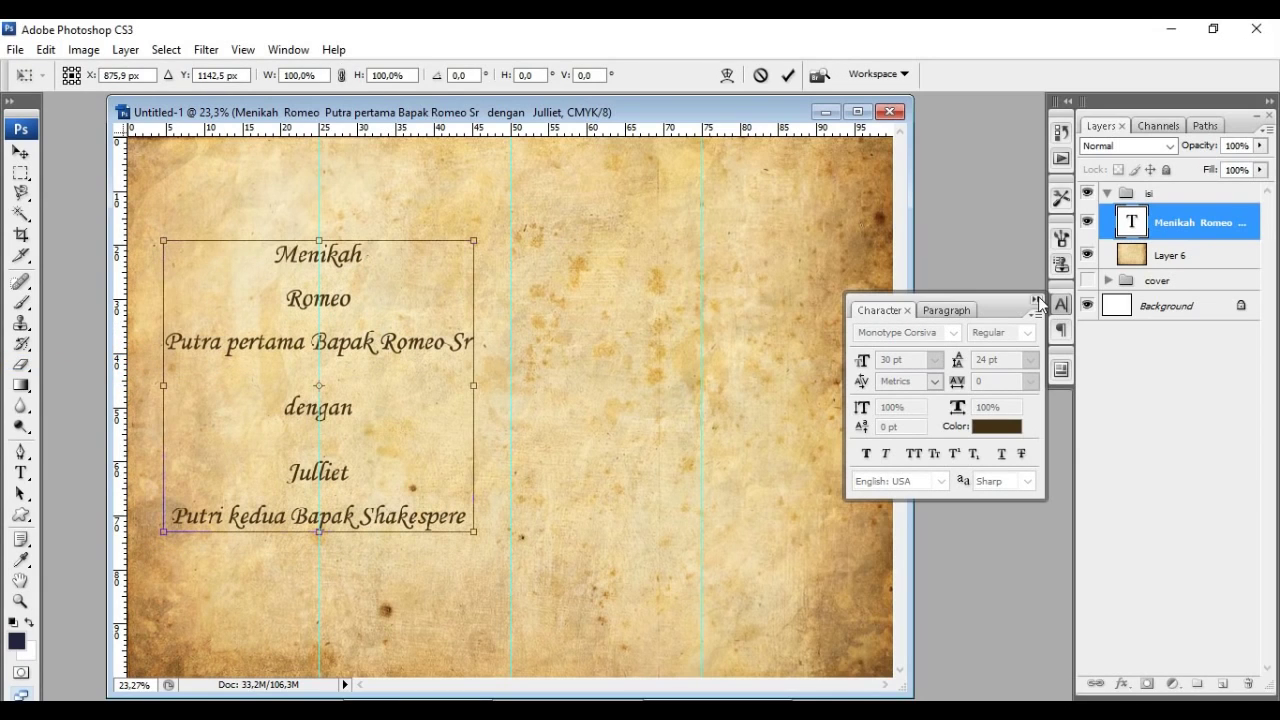
pyautogui.press('Return')
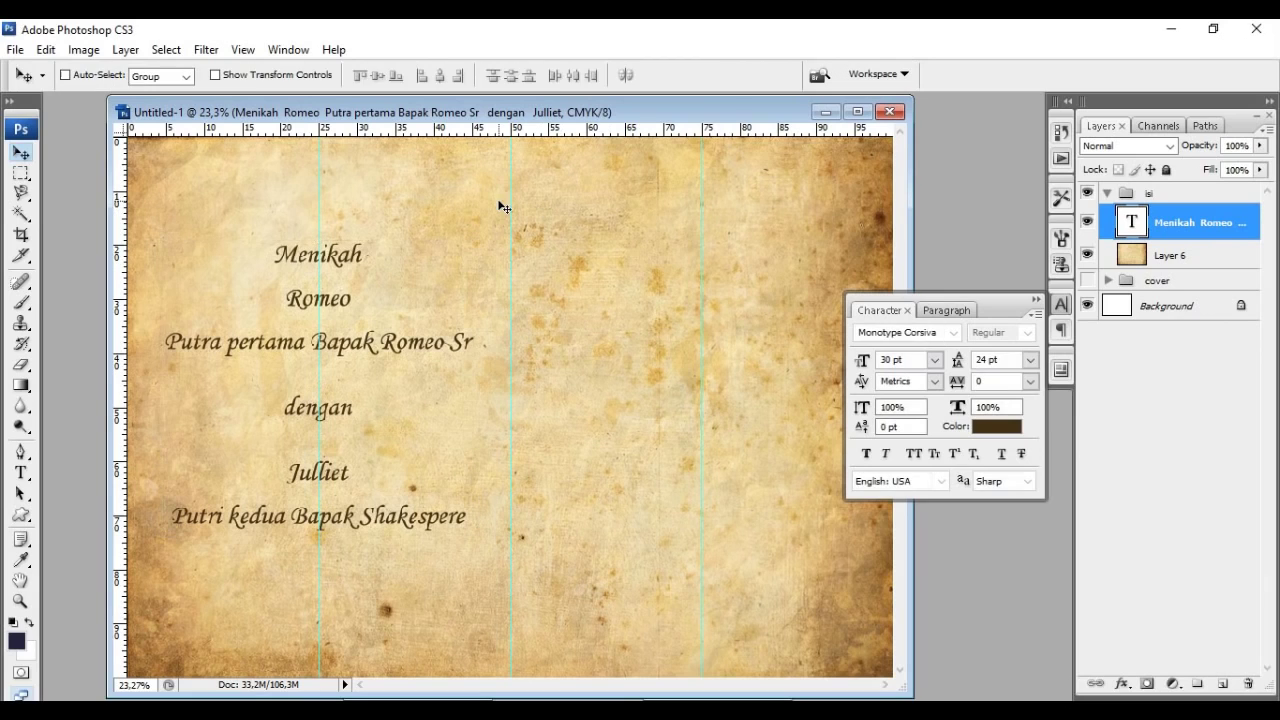
# Step: Add a horizontal guide at half the page height and center the couple's text vertically on it
pyautogui.moveTo(482, 128)
pyautogui.mouseDown()
pyautogui.moveTo(480, 231)
pyautogui.moveTo(481, 126)
pyautogui.mouseUp()
pyautogui.click(18, 153)
pyautogui.moveTo(494, 132); pyautogui.dragTo(493, 408)
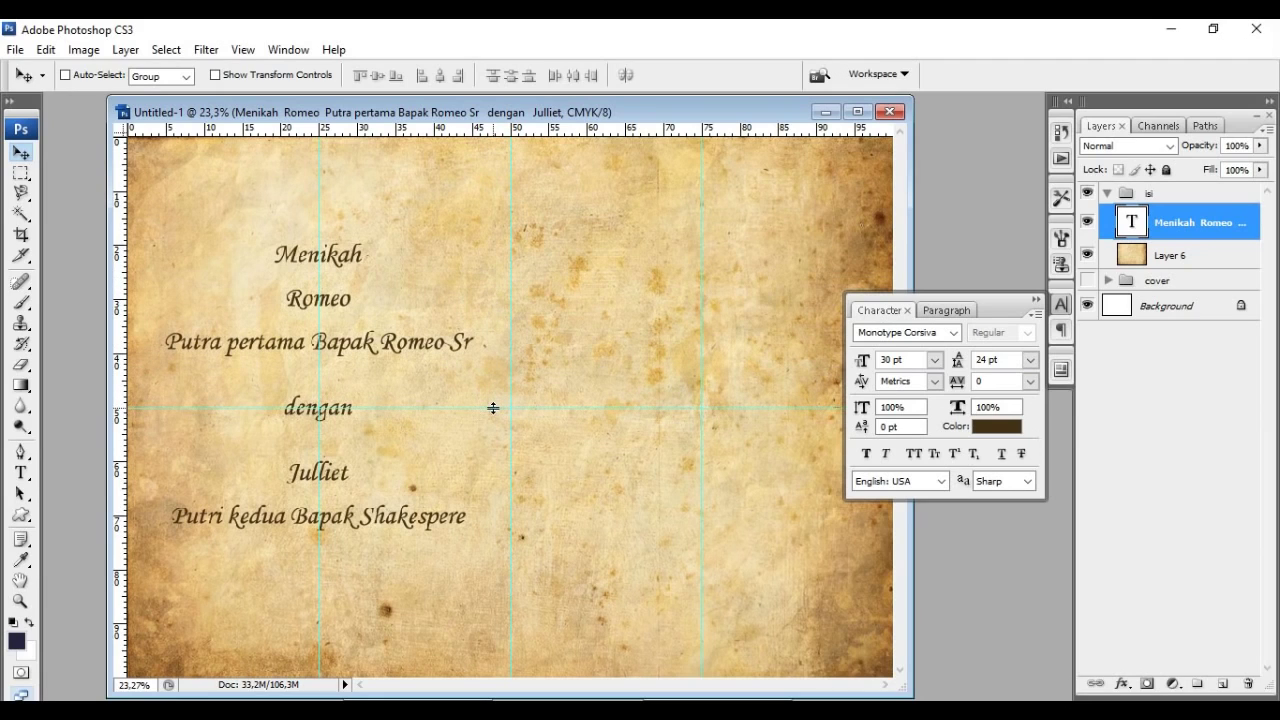
pyautogui.hotkey('ctrl', 't')
pyautogui.moveTo(380, 341); pyautogui.dragTo(377, 366)
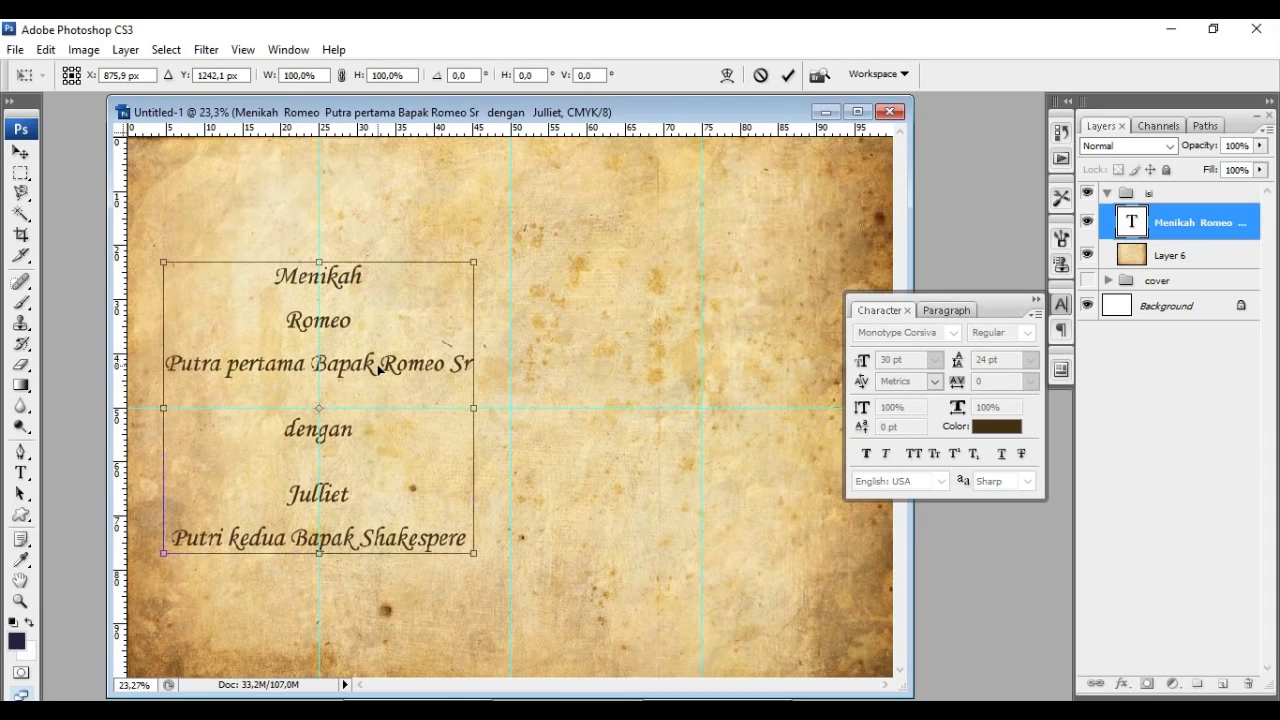
pyautogui.press('Return')
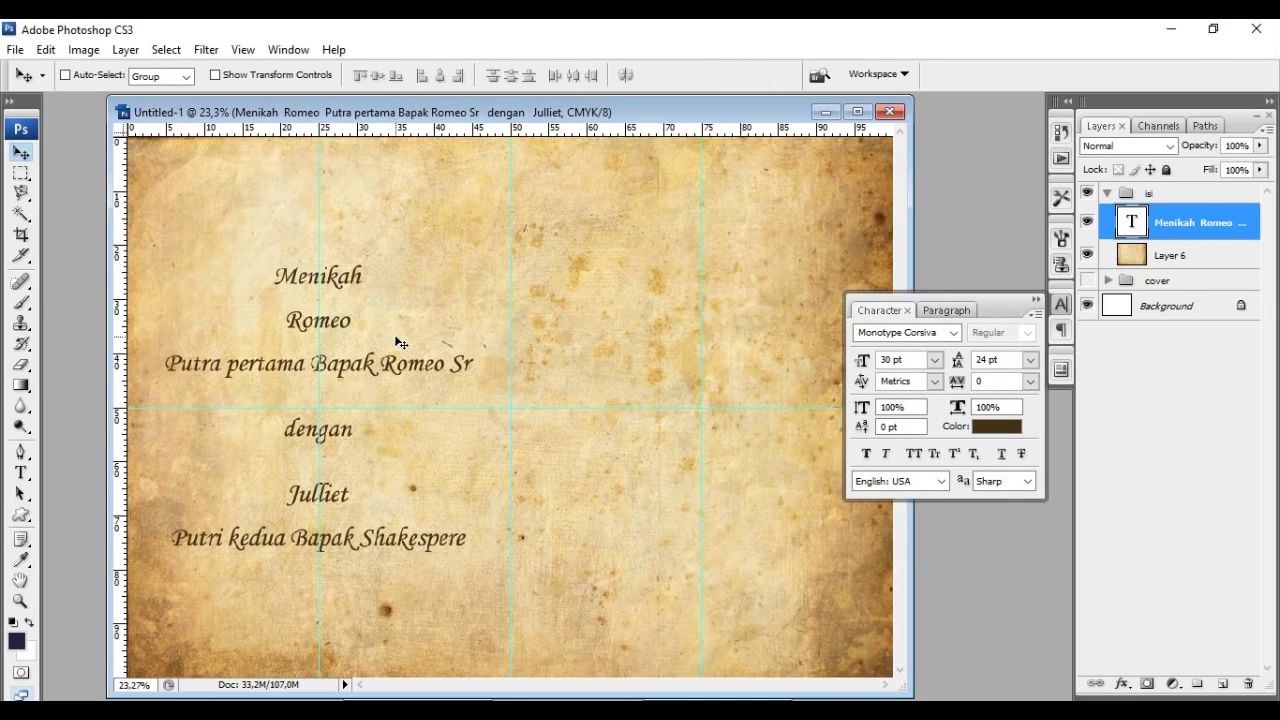
# Step: Copy the ornament from het-ornament-van-de-rol-1078291.jpg into the invitation, over the upper part of the left half
pyautogui.click(288, 49)
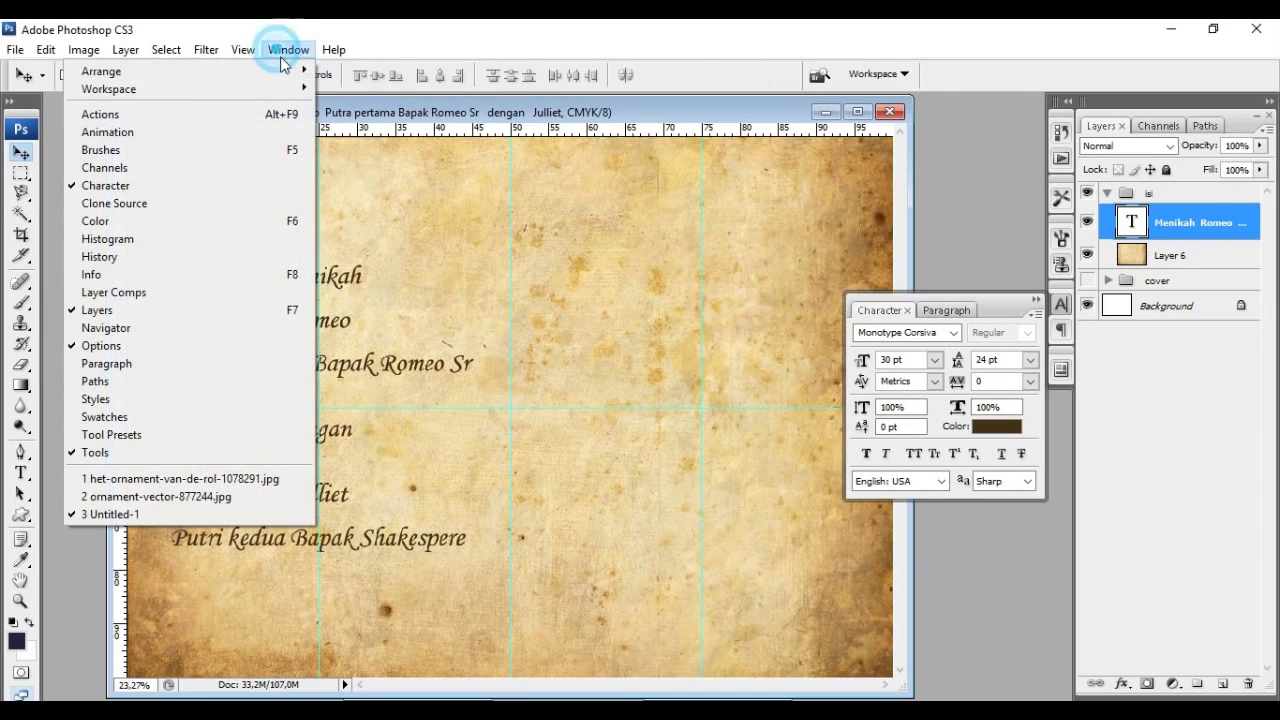
pyautogui.click(246, 483)
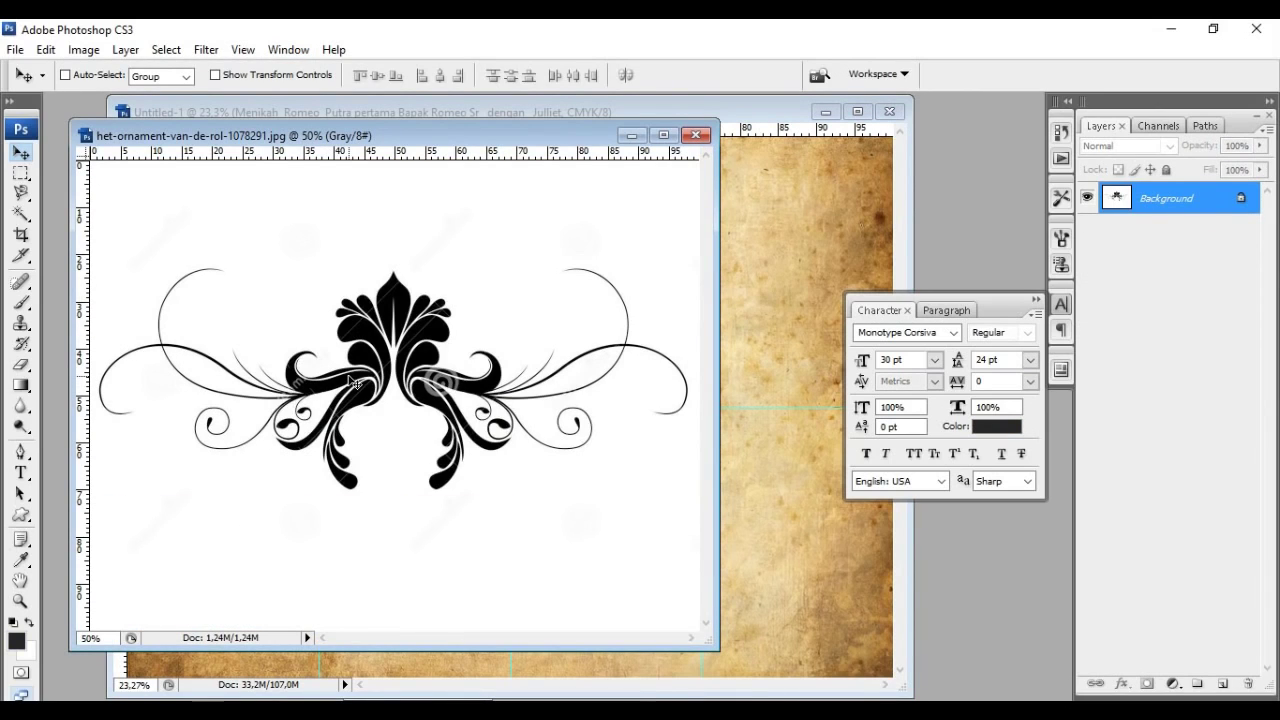
pyautogui.moveTo(355, 383); pyautogui.dragTo(254, 223)
# Step: Remove the ornament's white background, including both enclosed side areas, and center it on the vertical guide above "Menikah"
pyautogui.click(21, 213)
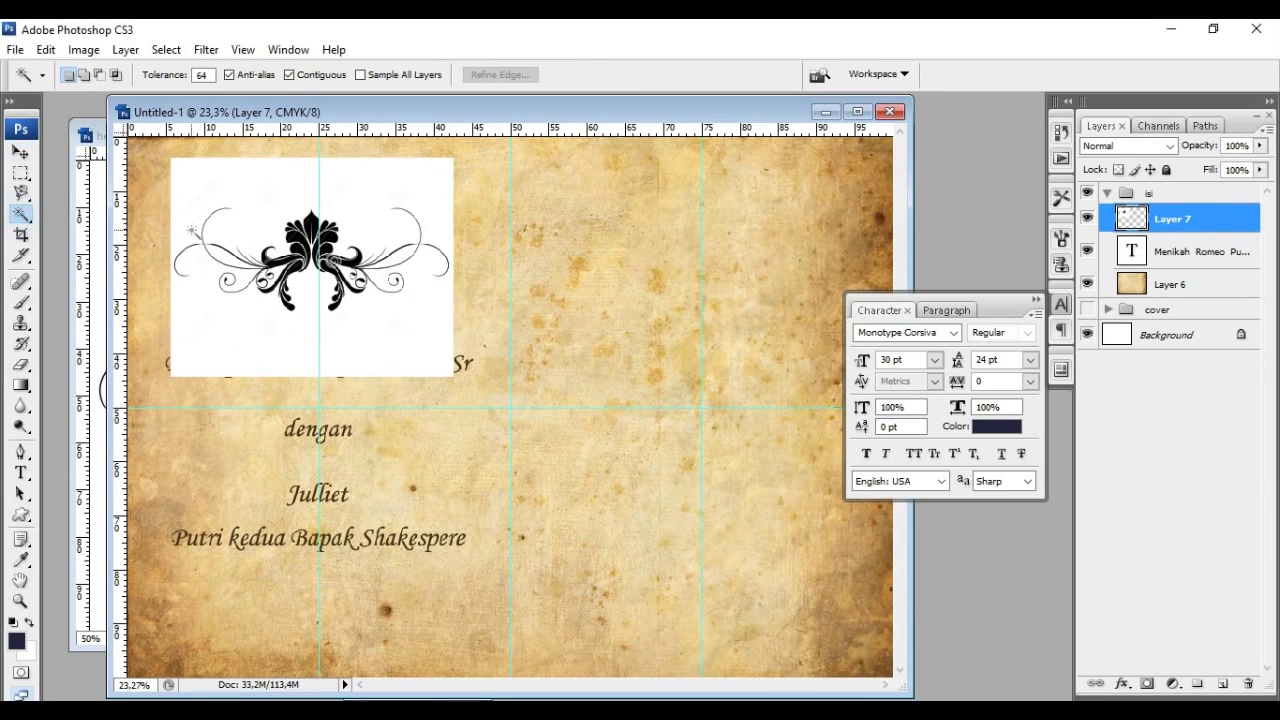
pyautogui.click(274, 200)
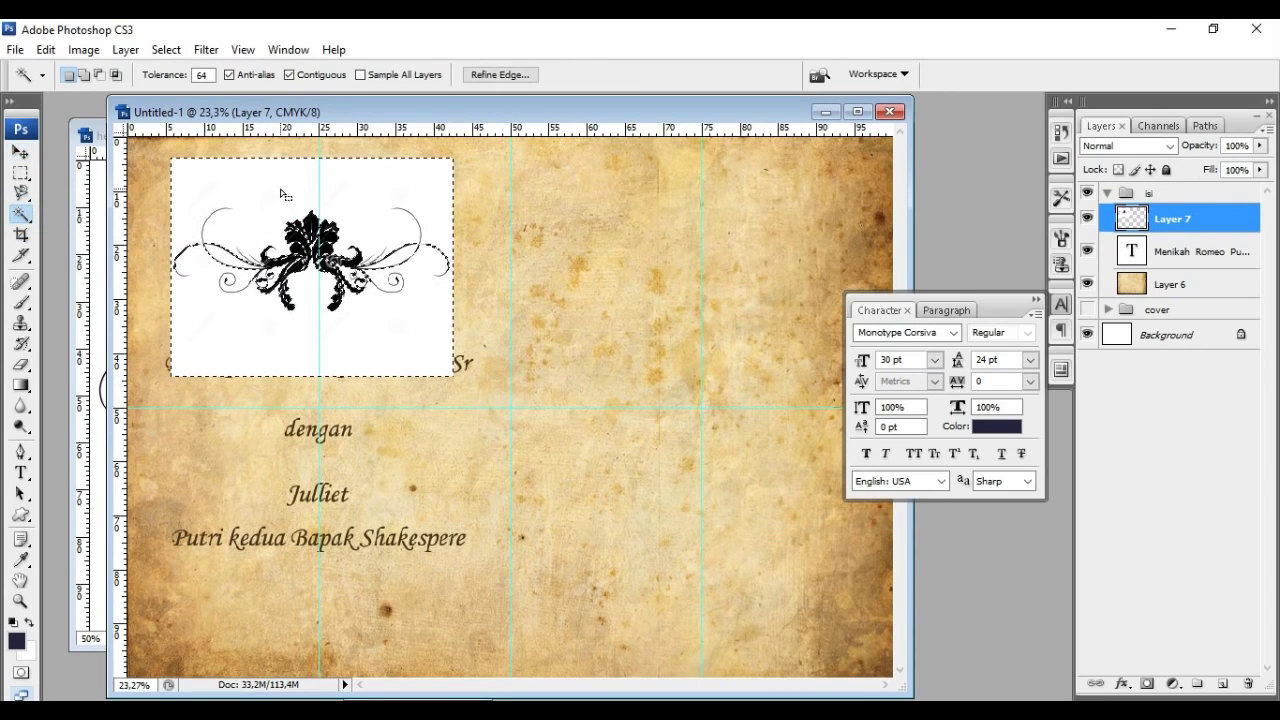
pyautogui.press('Delete')
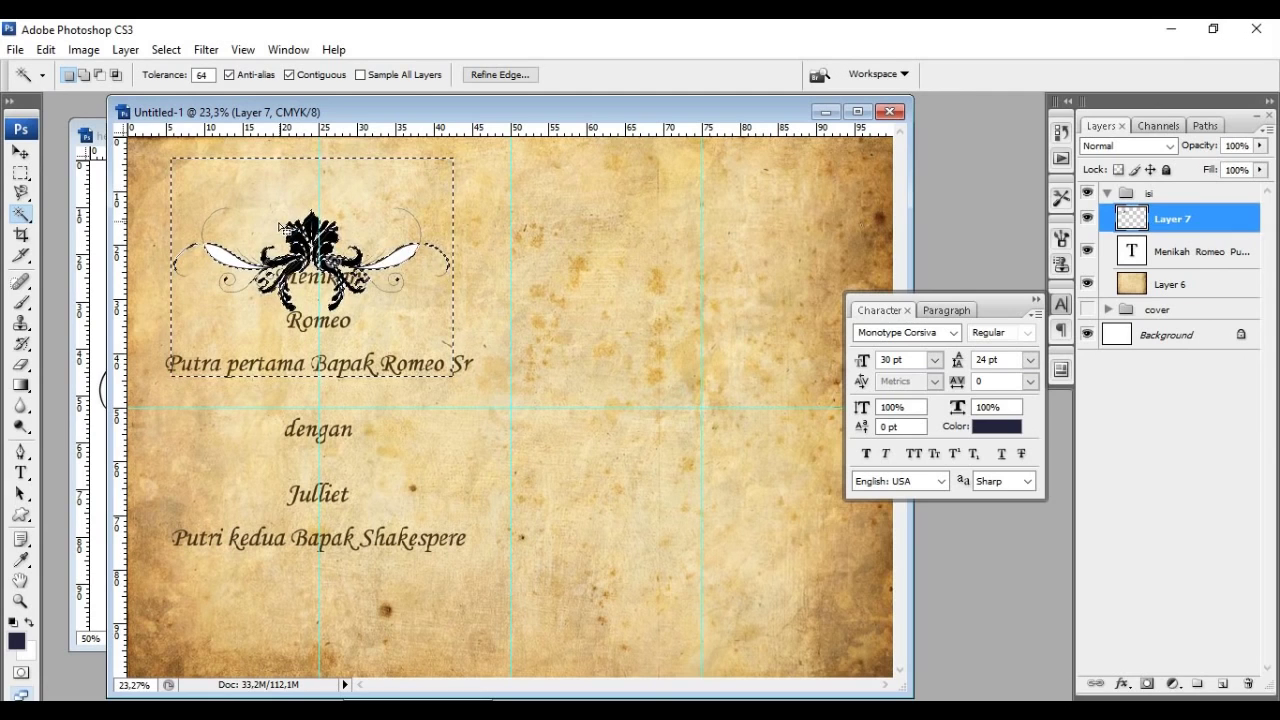
pyautogui.click(225, 256)
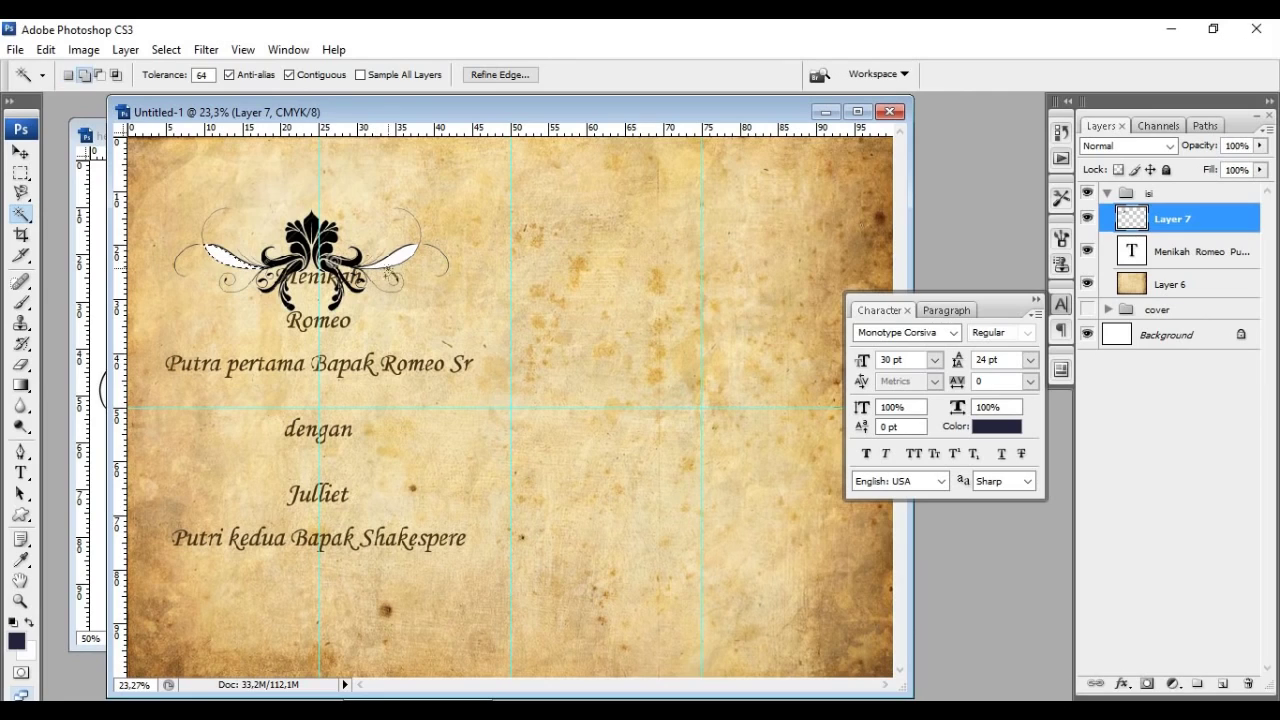
pyautogui.press('Delete')
pyautogui.click(399, 258)
pyautogui.press('Delete')
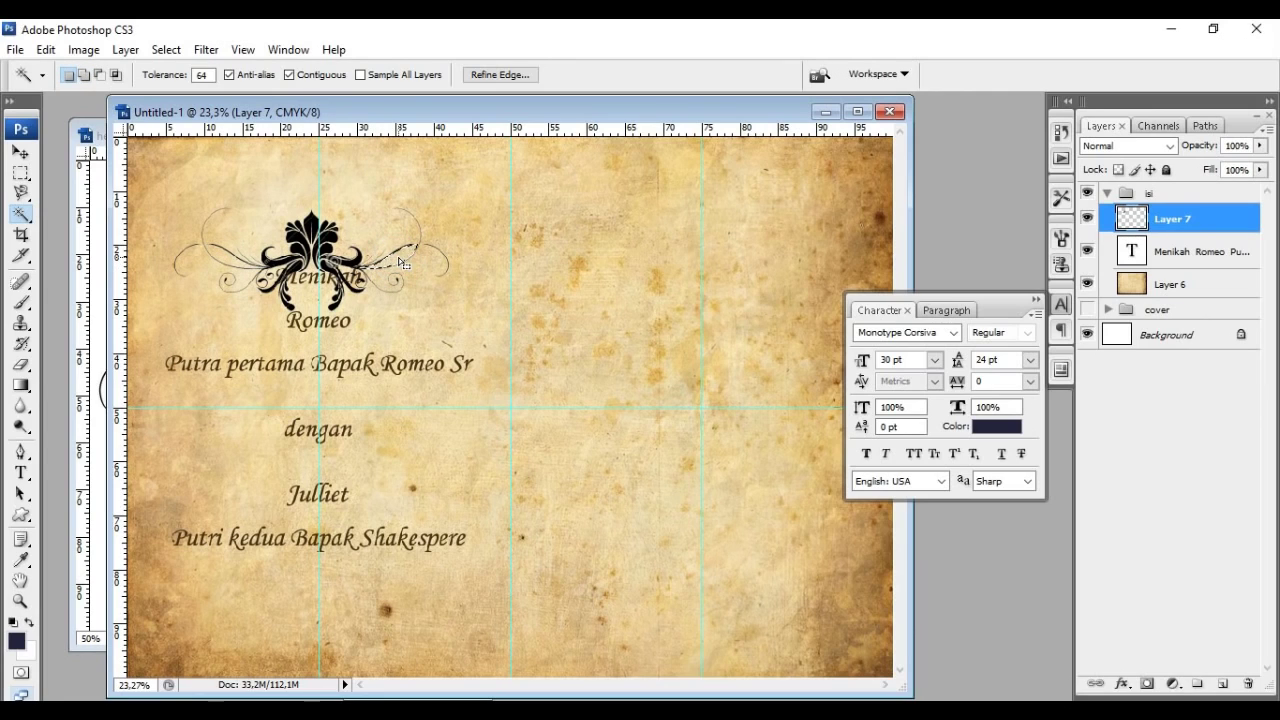
pyautogui.rightClick(400, 260)
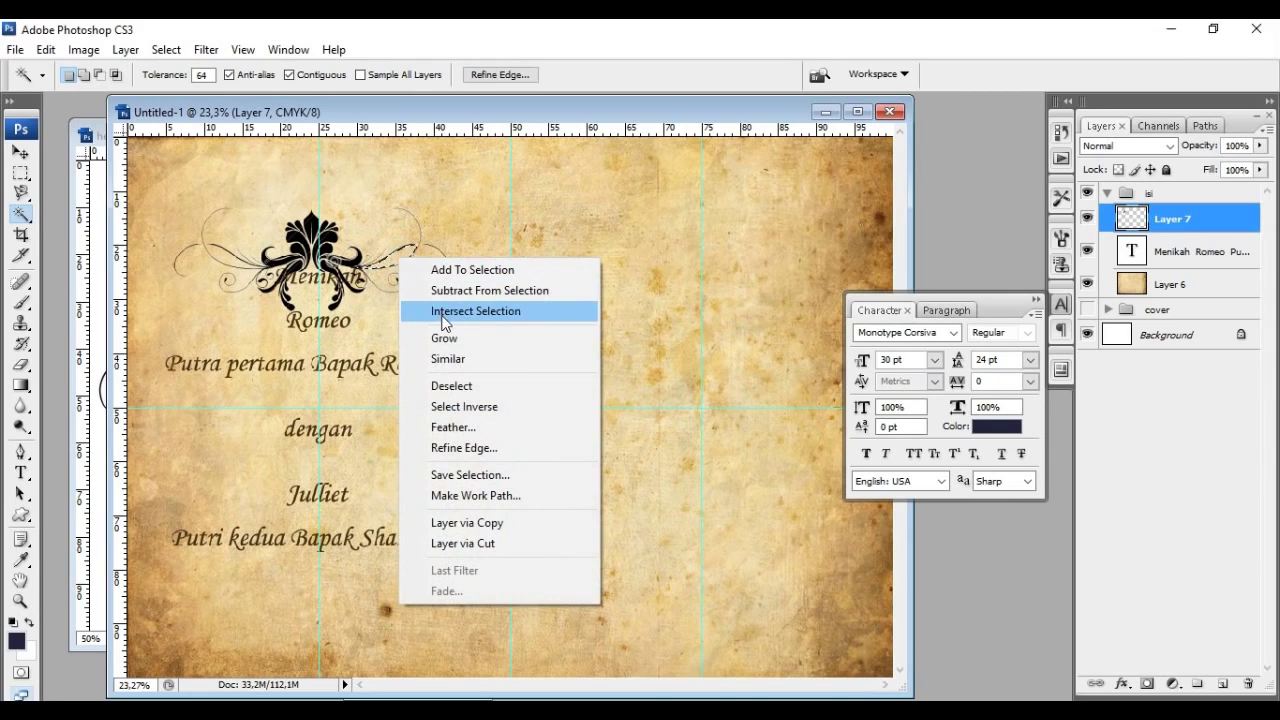
pyautogui.click(445, 385)
pyautogui.click(19, 151)
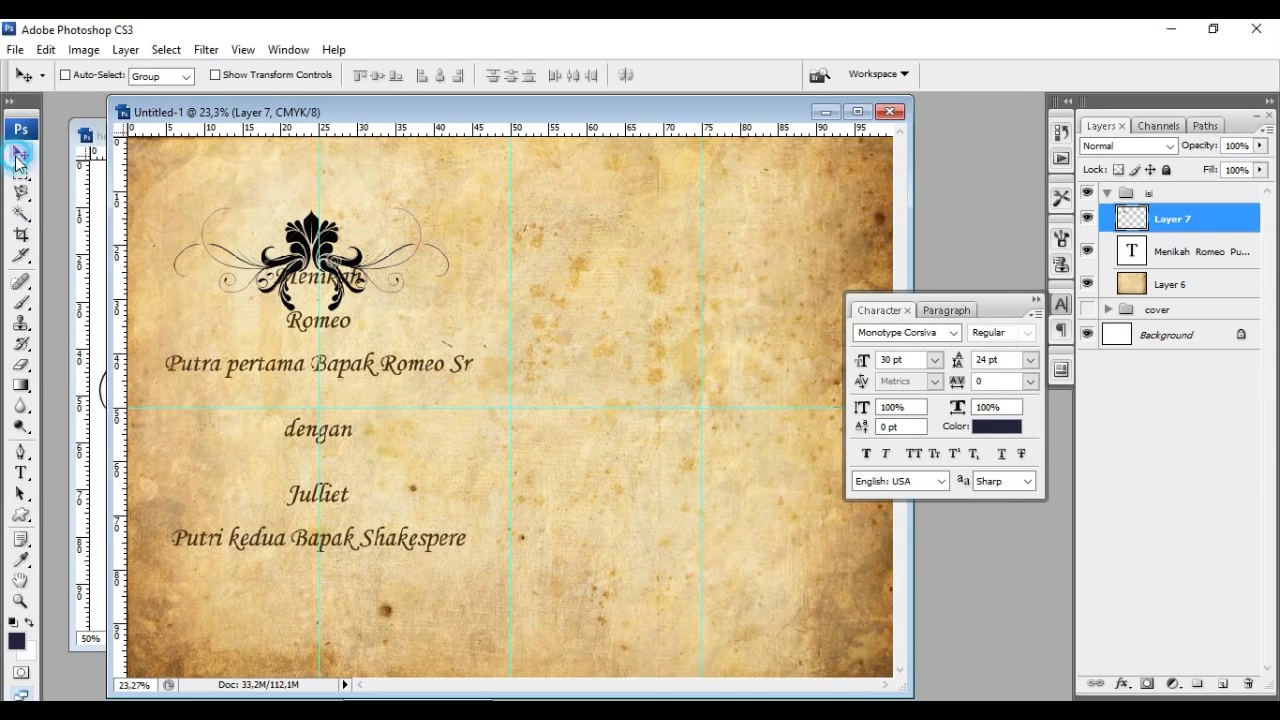
pyautogui.moveTo(298, 256); pyautogui.dragTo(305, 196)
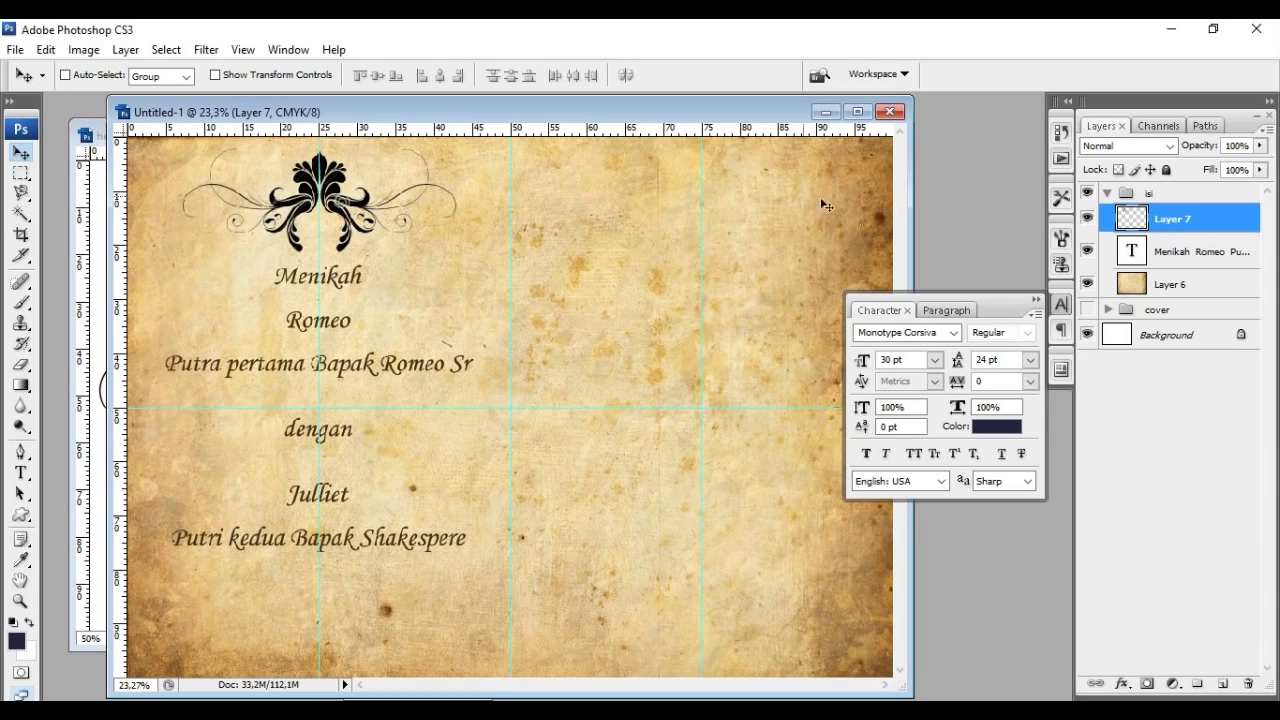
# Step: Duplicate the ornament layer and place the copy directly below the couple's text, centered on the same guide
pyautogui.rightClick(1162, 225)
pyautogui.click(1168, 285)
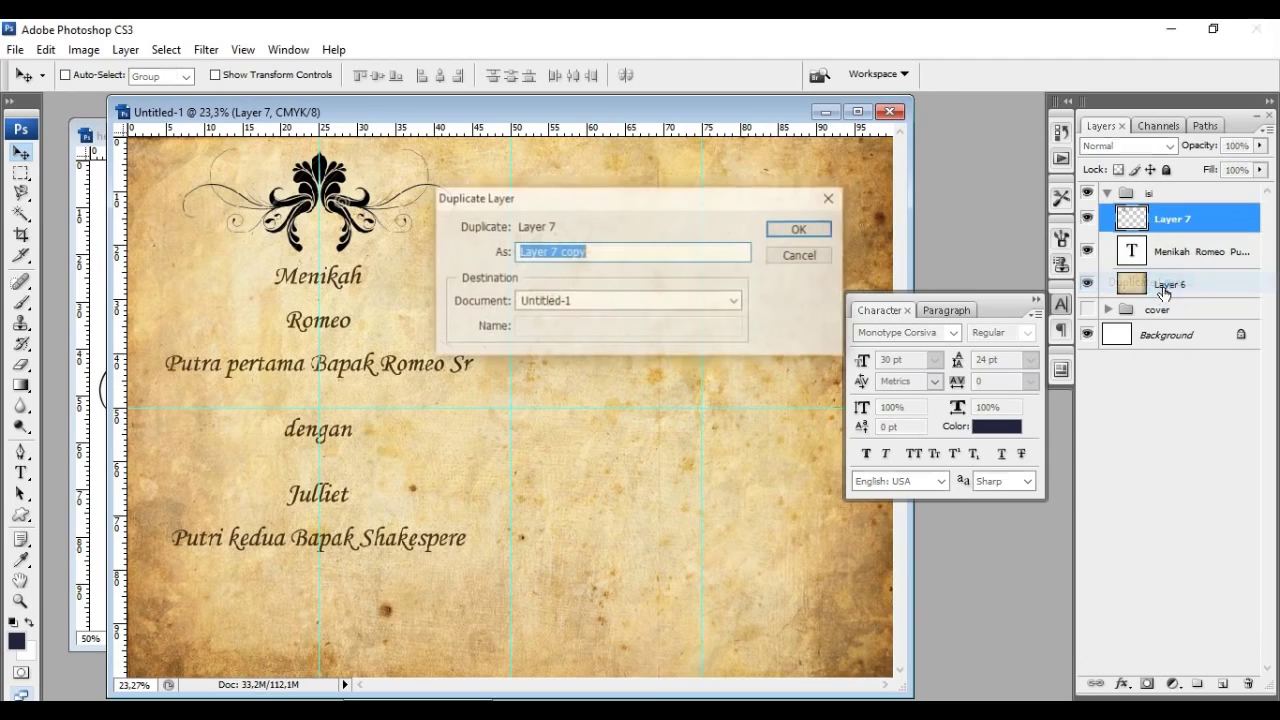
pyautogui.click(800, 229)
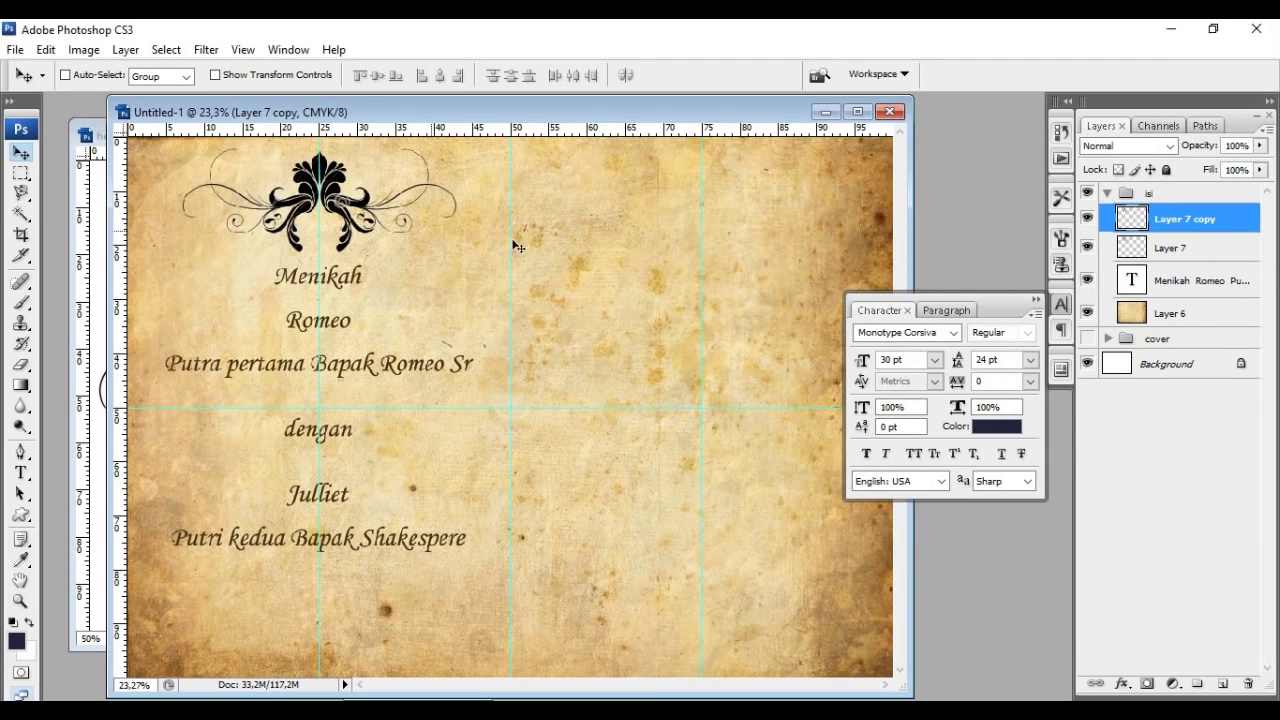
pyautogui.moveTo(343, 207); pyautogui.dragTo(341, 607)
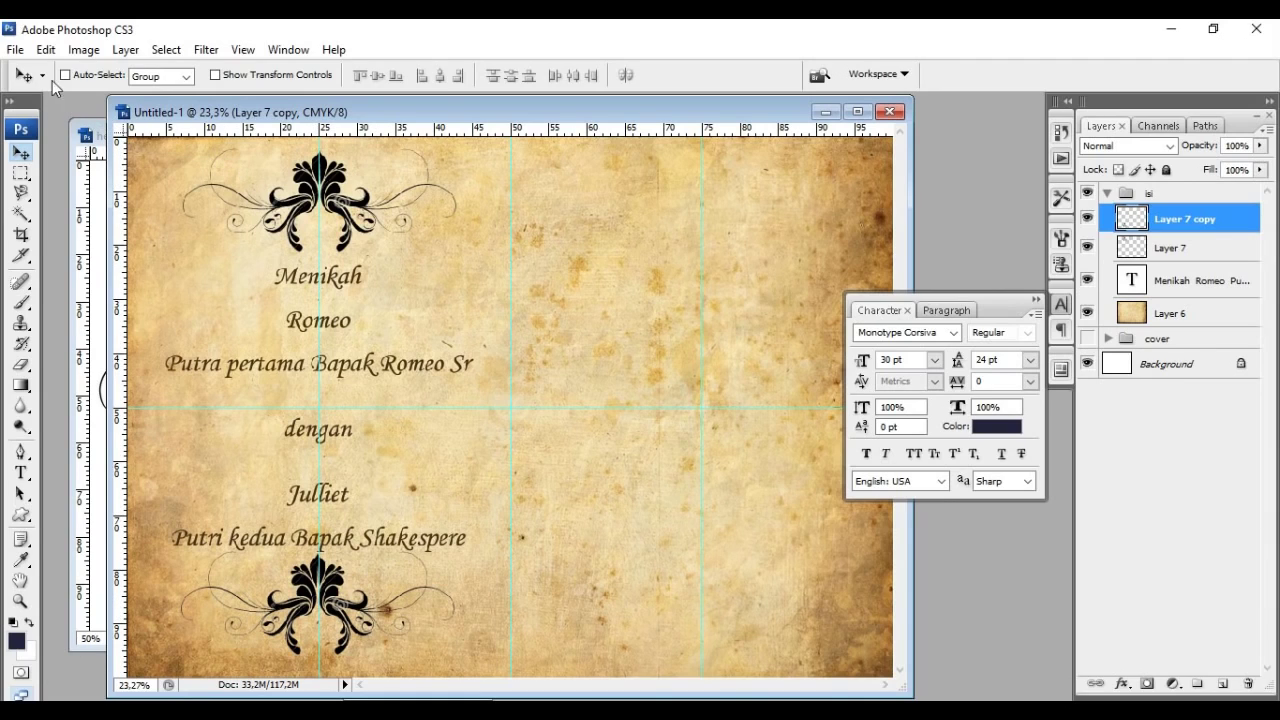
# Step: Flip the lower ornament vertically so it mirrors the one above the couple's text
pyautogui.click(46, 50)
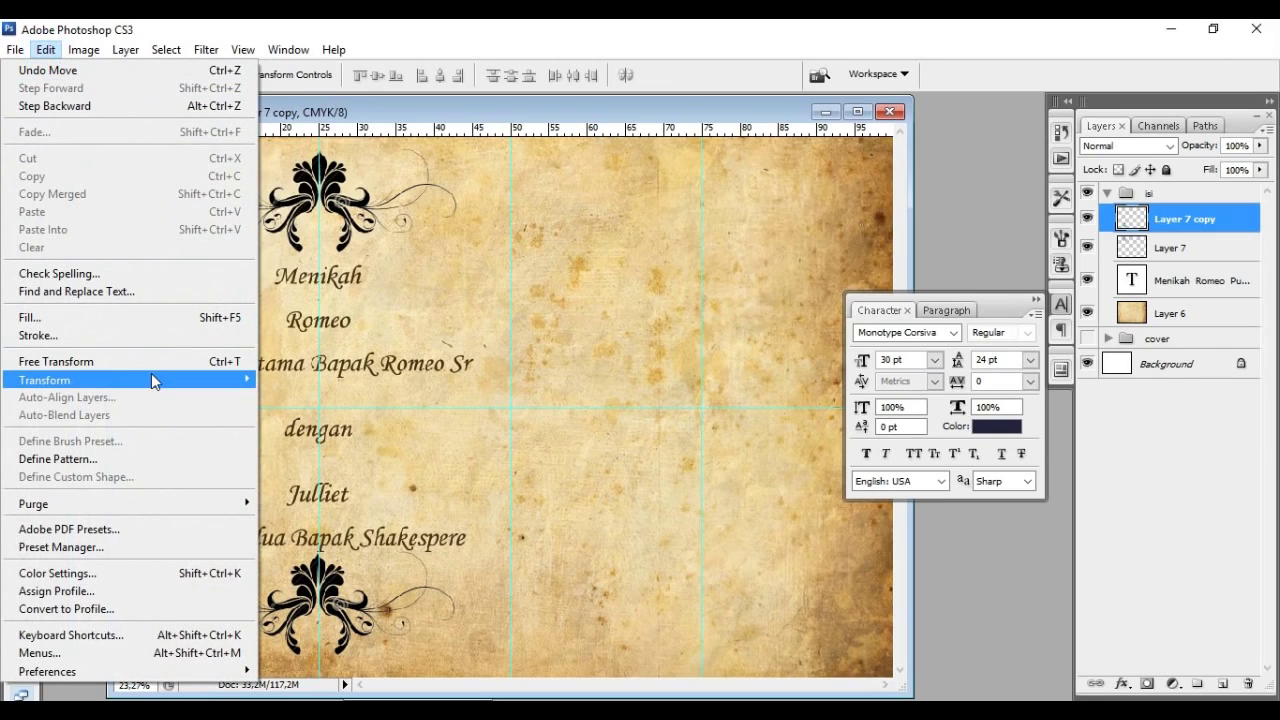
pyautogui.moveTo(152, 375)
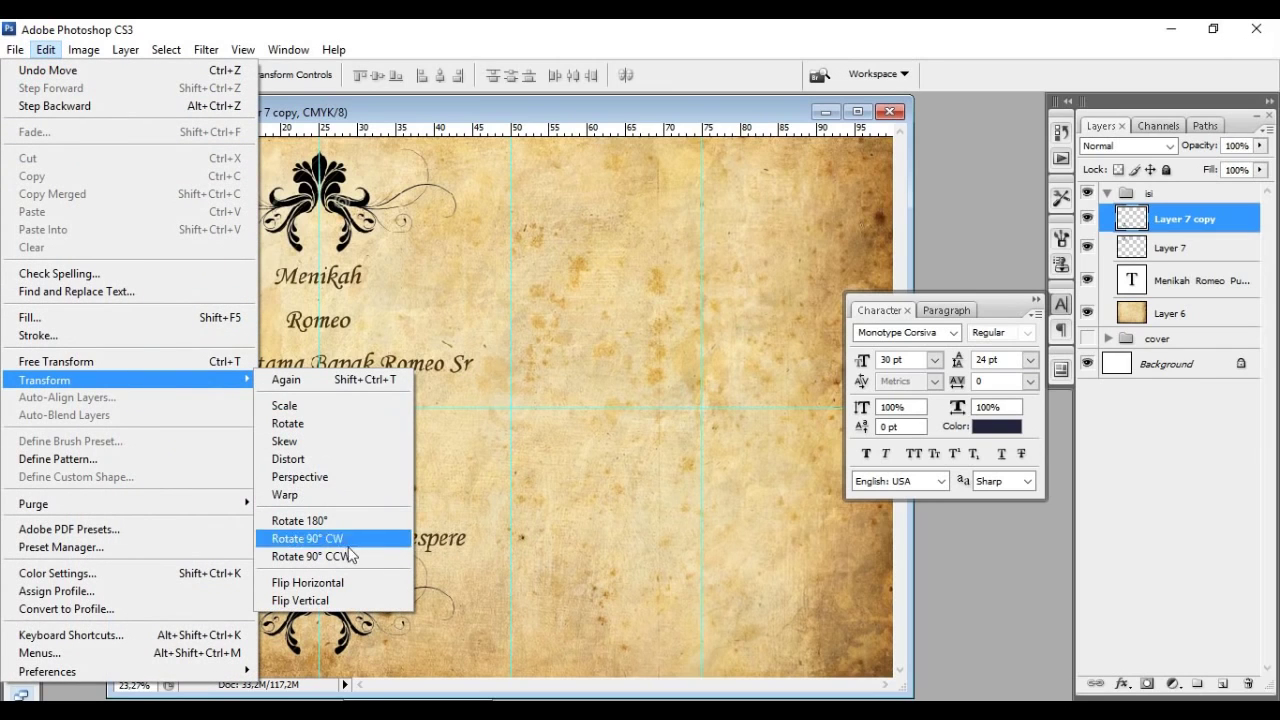
pyautogui.click(373, 601)
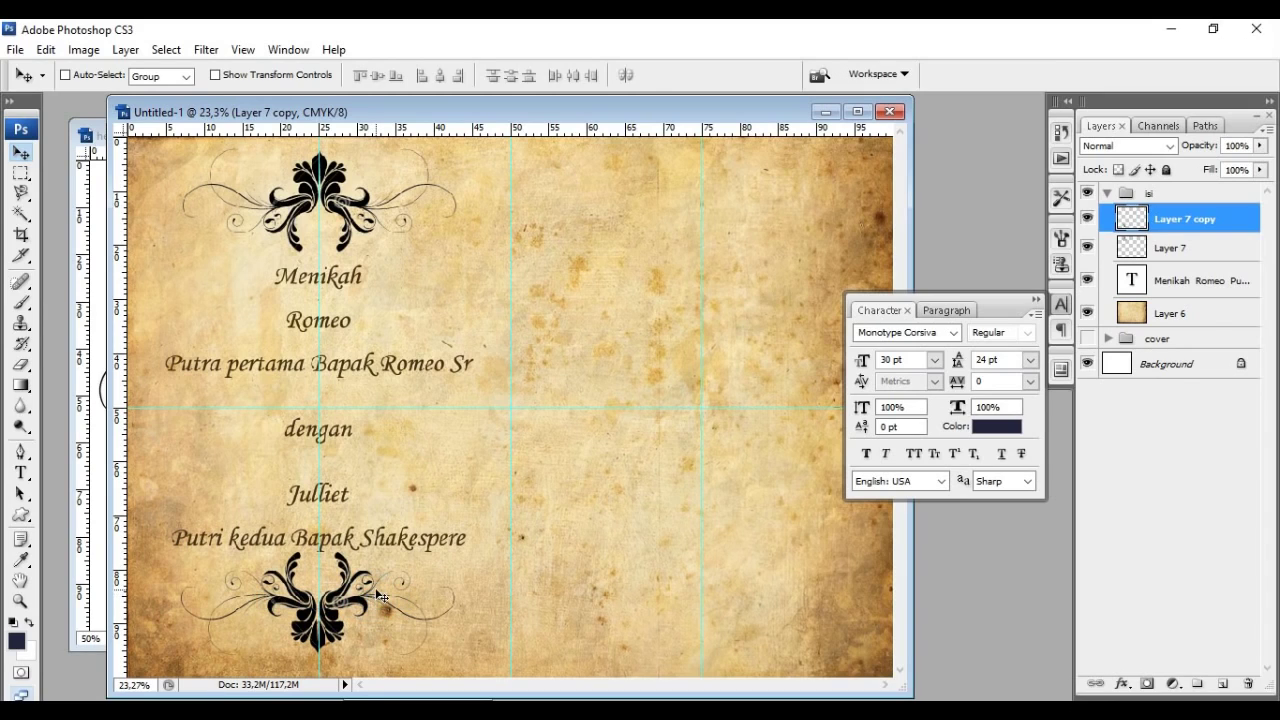
pyautogui.hotkey('ctrl', 't')
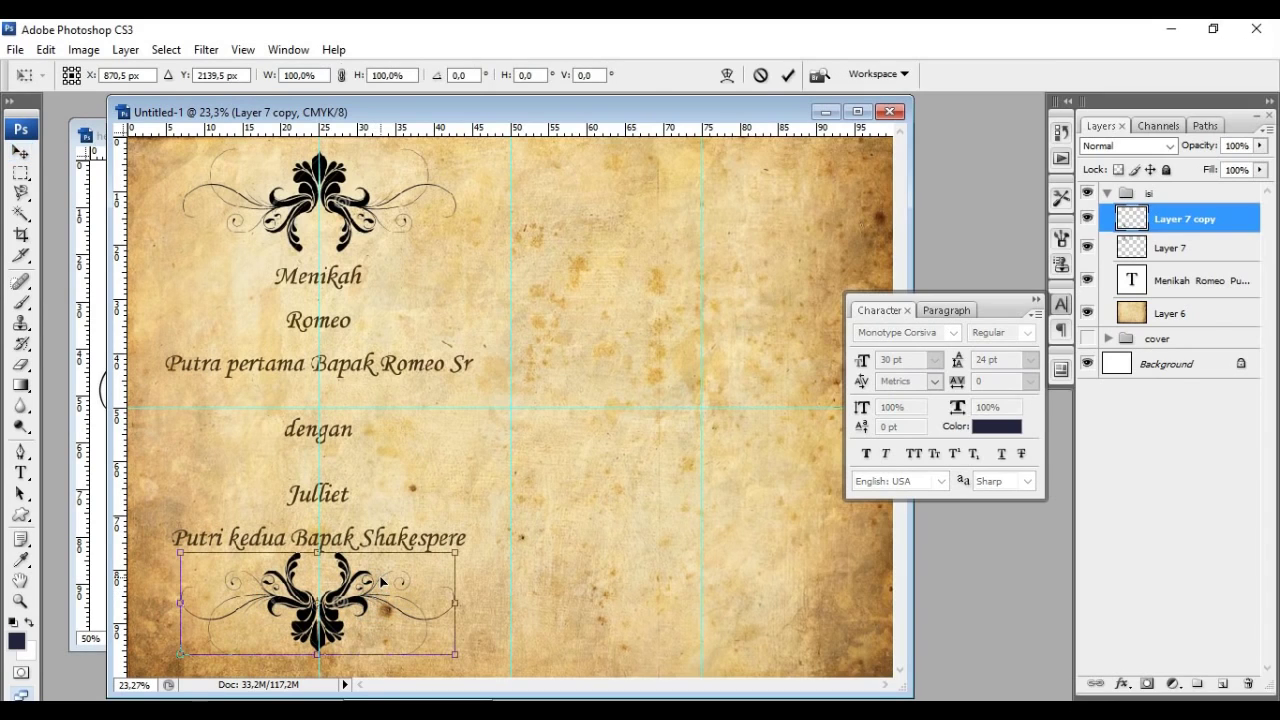
pyautogui.press('Return')
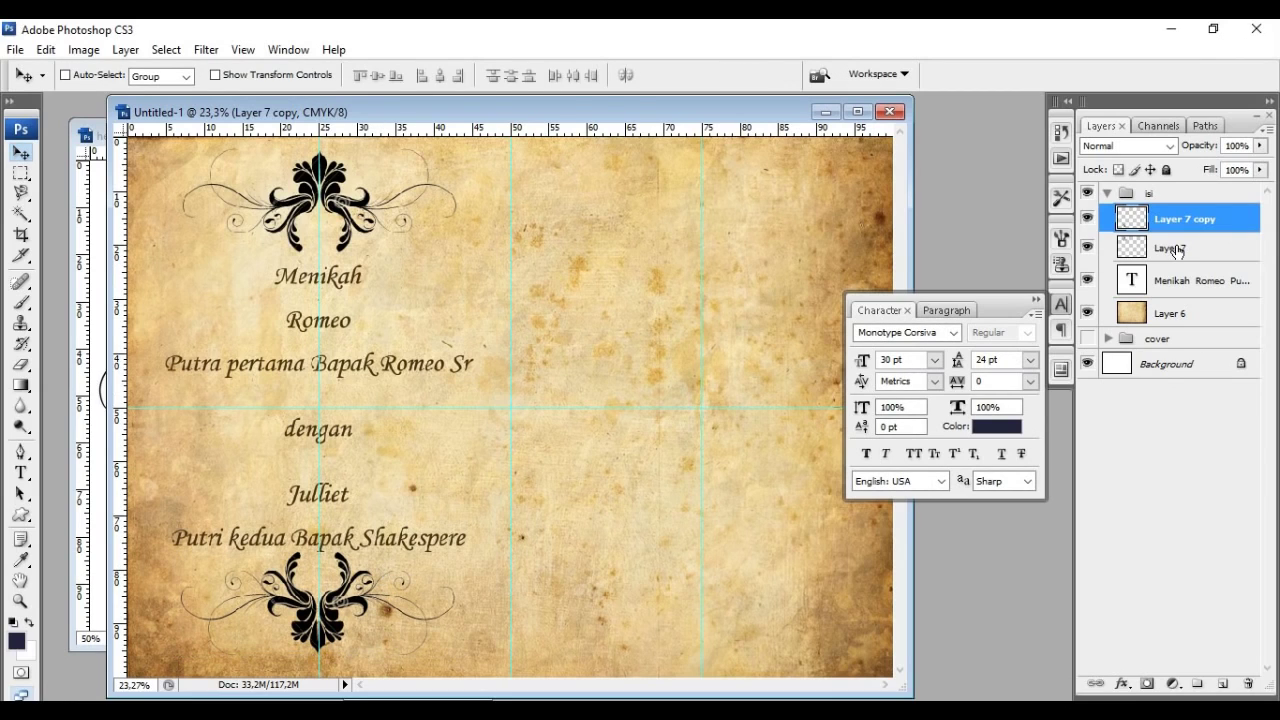
# Step: Set the leading of the couple's text to 18 pt
pyautogui.click(1180, 282)
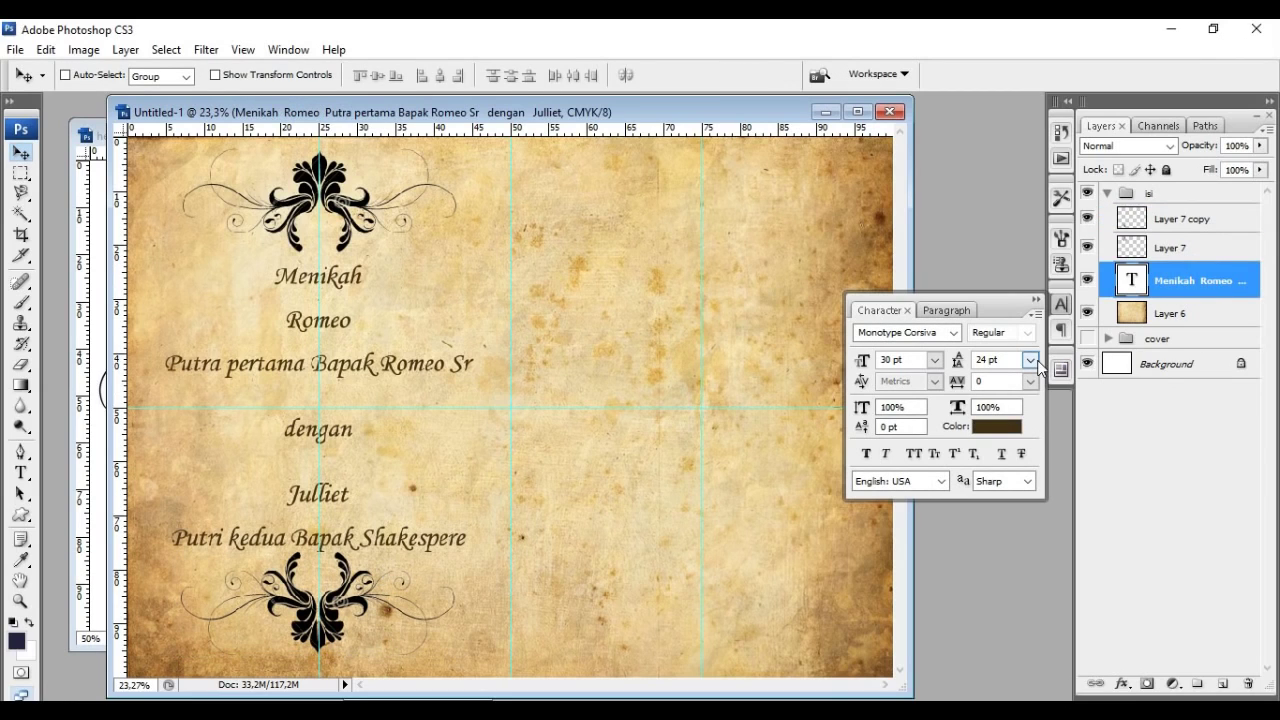
pyautogui.click(1032, 361)
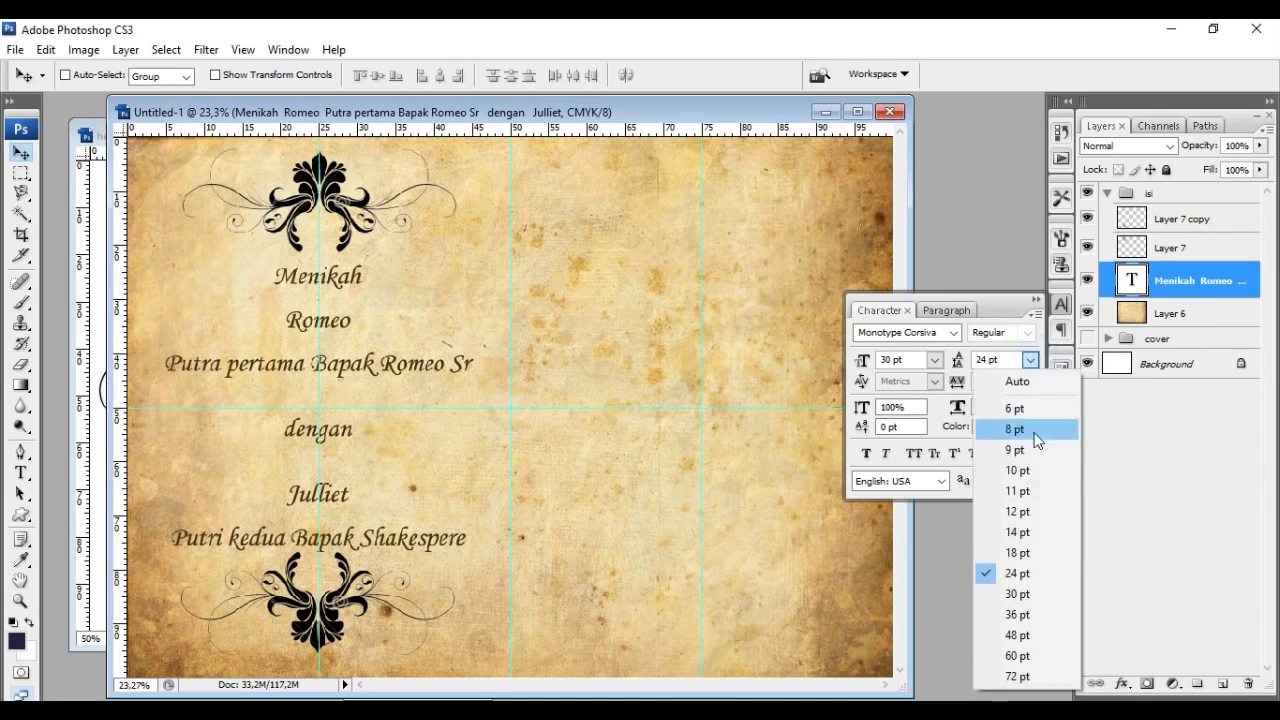
pyautogui.click(1035, 550)
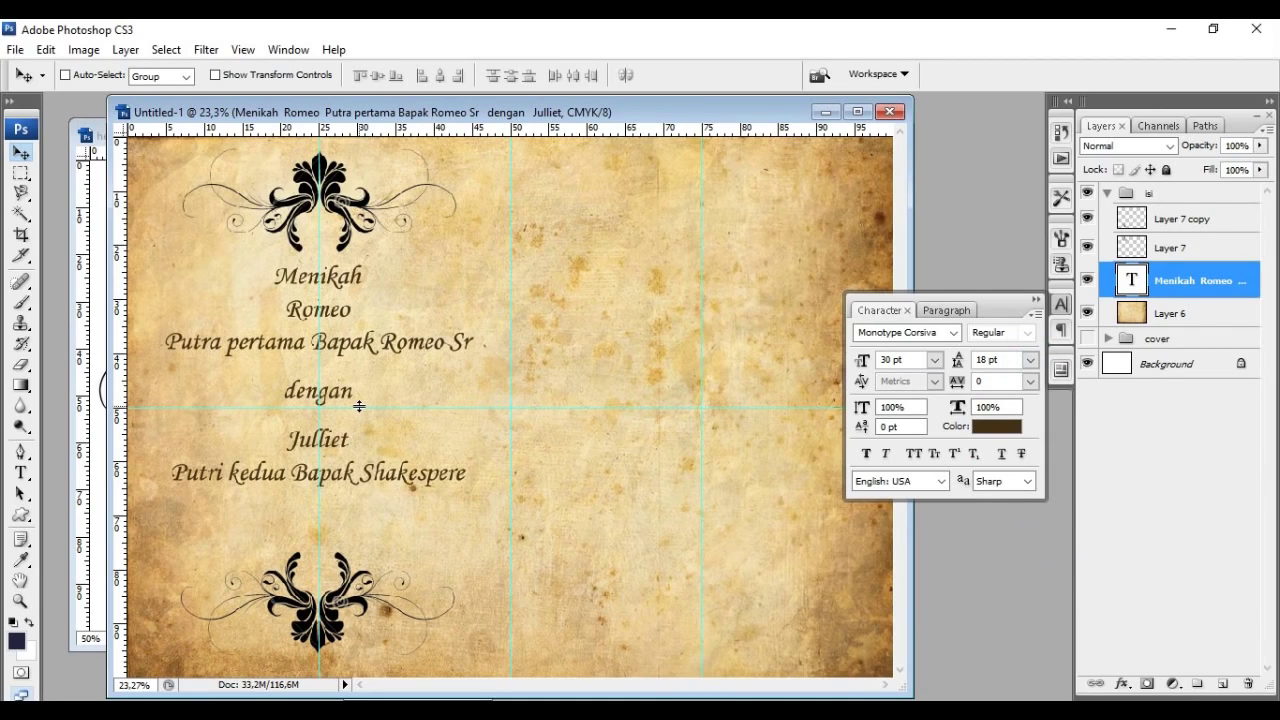
# Step: Move the couple's text down so it is vertically centered between the two ornaments
pyautogui.click(45, 49)
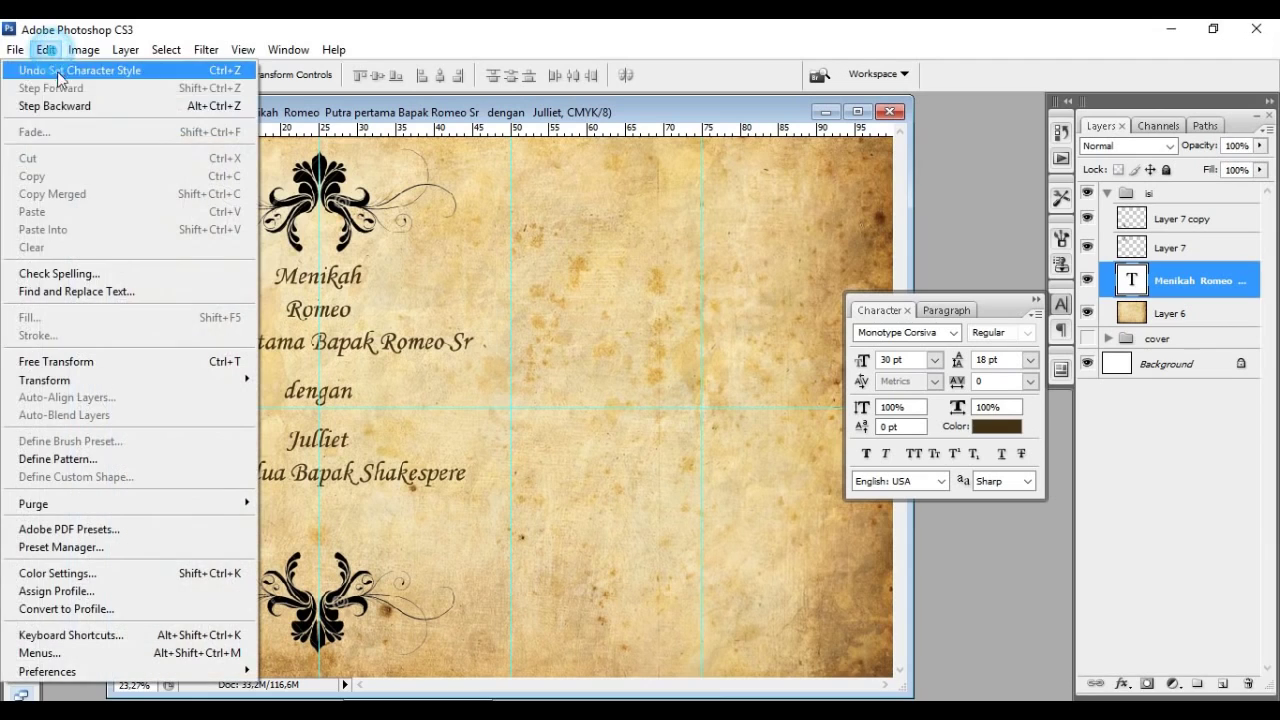
pyautogui.click(103, 363)
pyautogui.moveTo(363, 325); pyautogui.dragTo(363, 357)
pyautogui.press('Return')
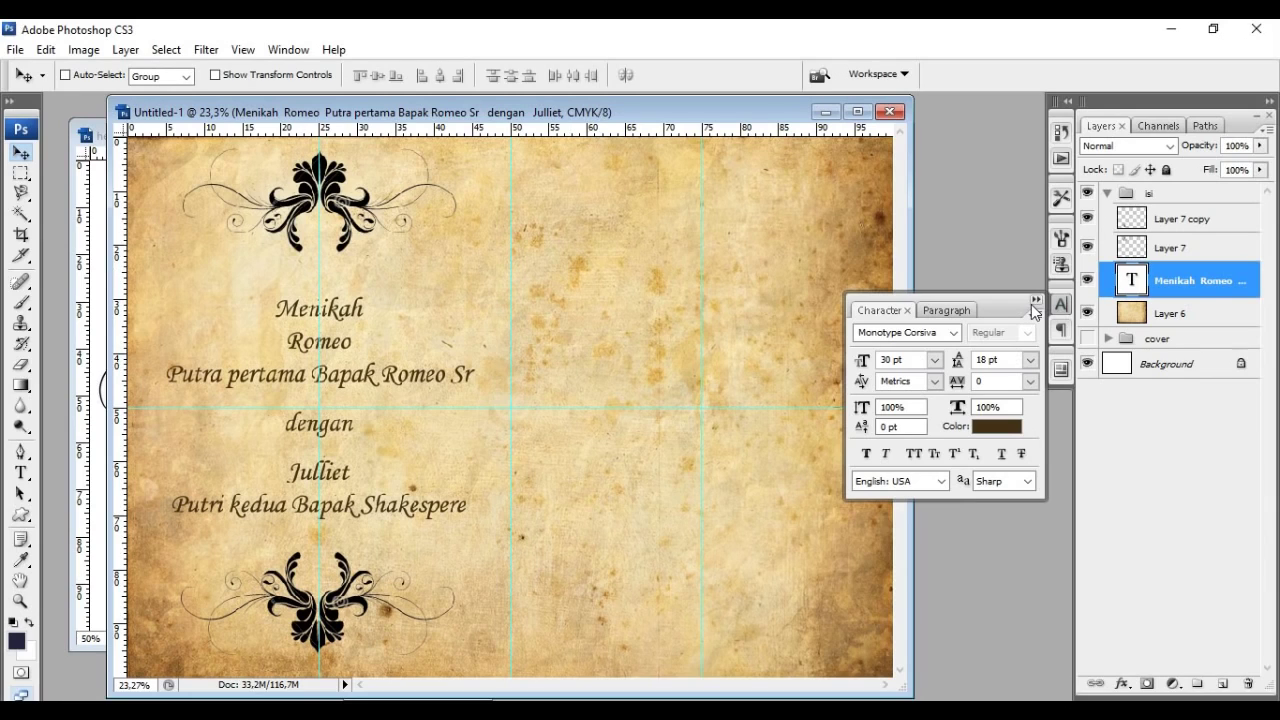
pyautogui.click(1061, 303)
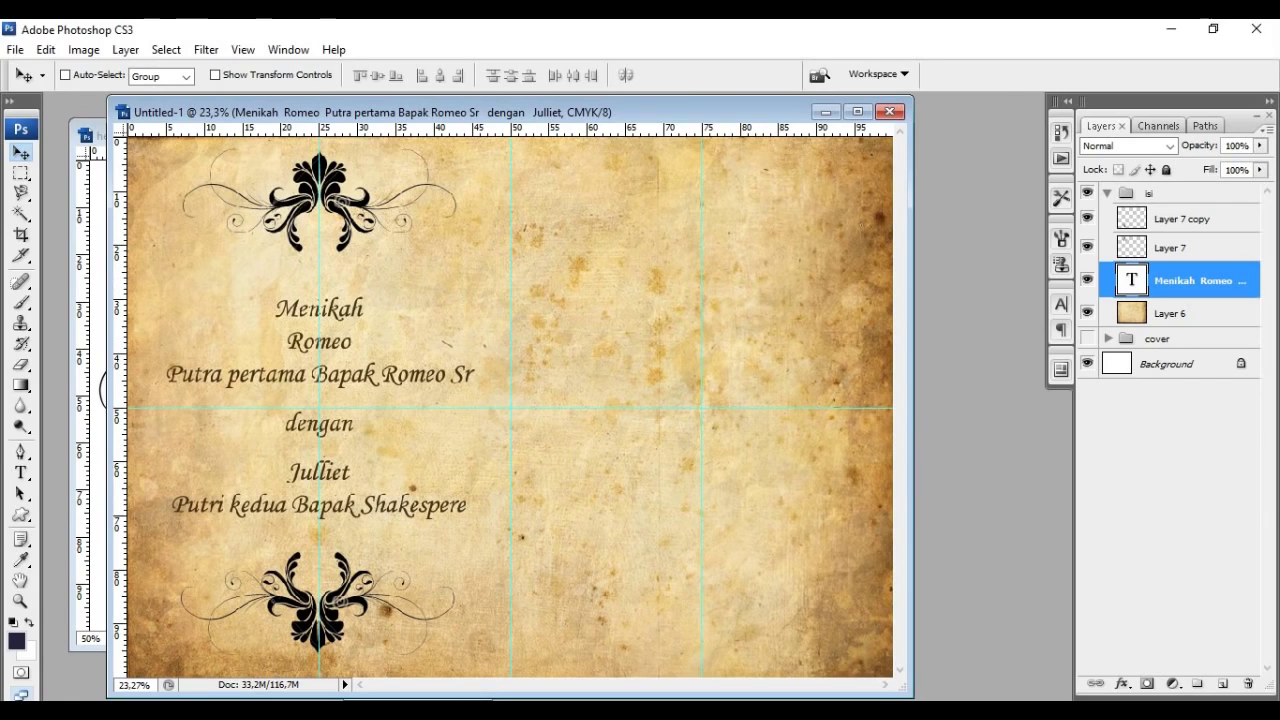
# Step: Copy the text from "Kami mengundang Bapak/Ibu" through the closing family names line out of the Notepad document
pyautogui.hotkey('alt', 'Tab')
pyautogui.click(89, 355)
pyautogui.moveTo(89, 355); pyautogui.dragTo(595, 590)
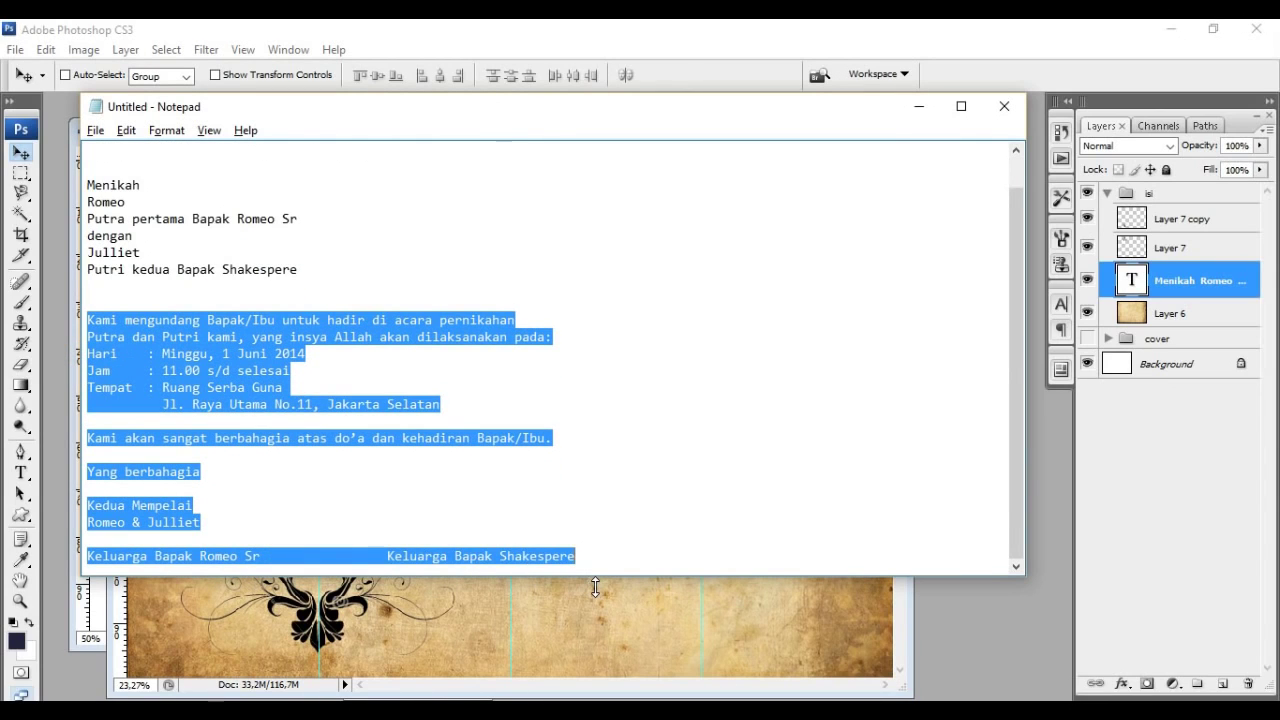
pyautogui.click(624, 622)
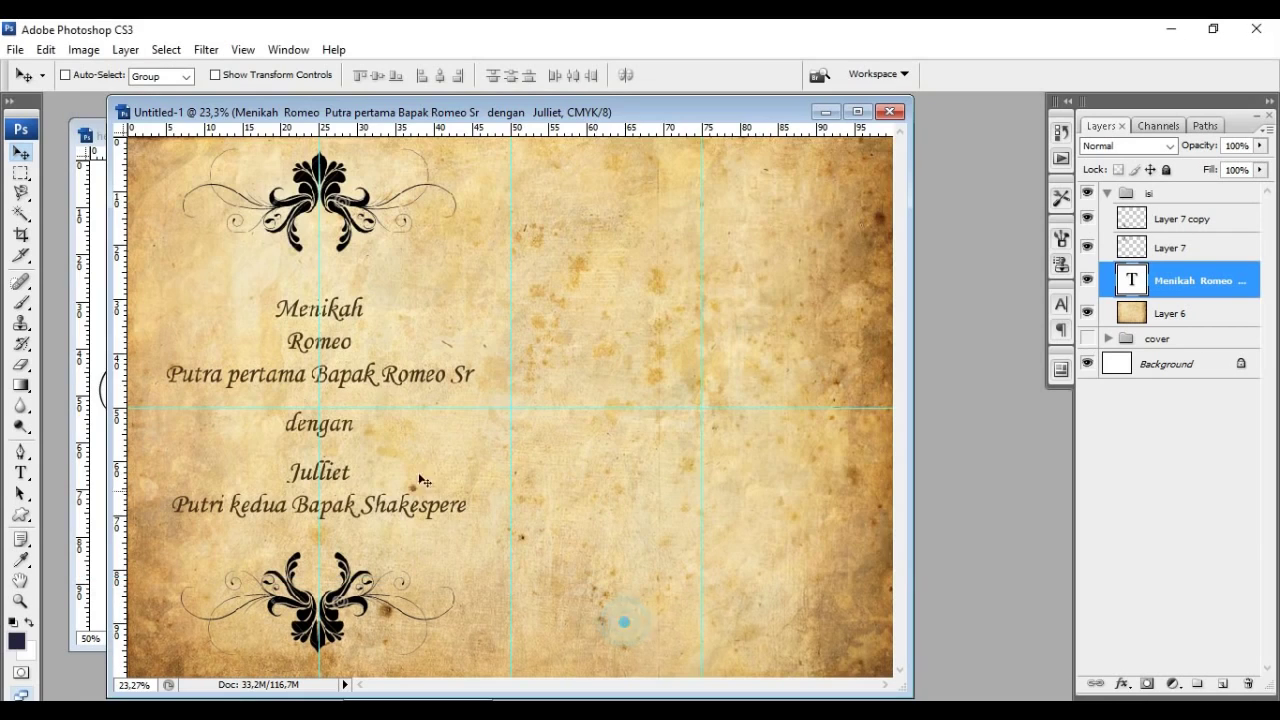
# Step: Paste the copied invitation text as a new centered text layer on the page's right half
pyautogui.click(20, 472)
pyautogui.click(695, 222)
pyautogui.hotkey('ctrl', 'v')
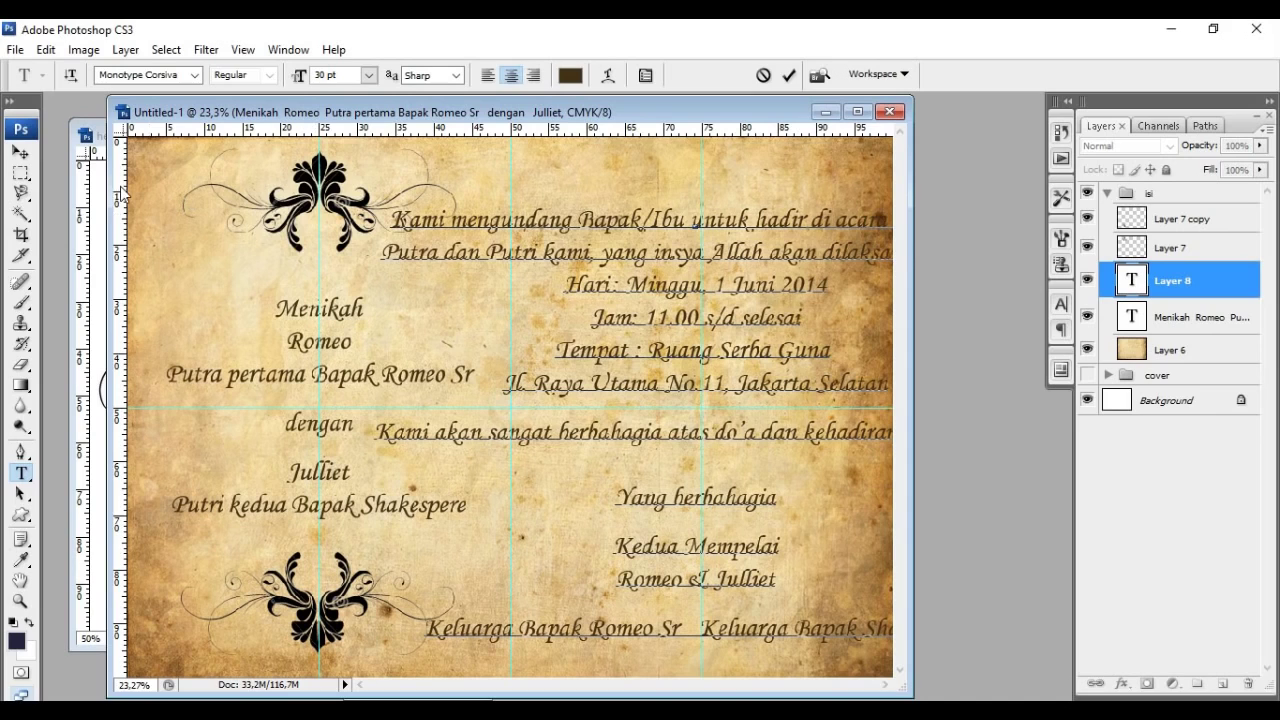
pyautogui.click(20, 151)
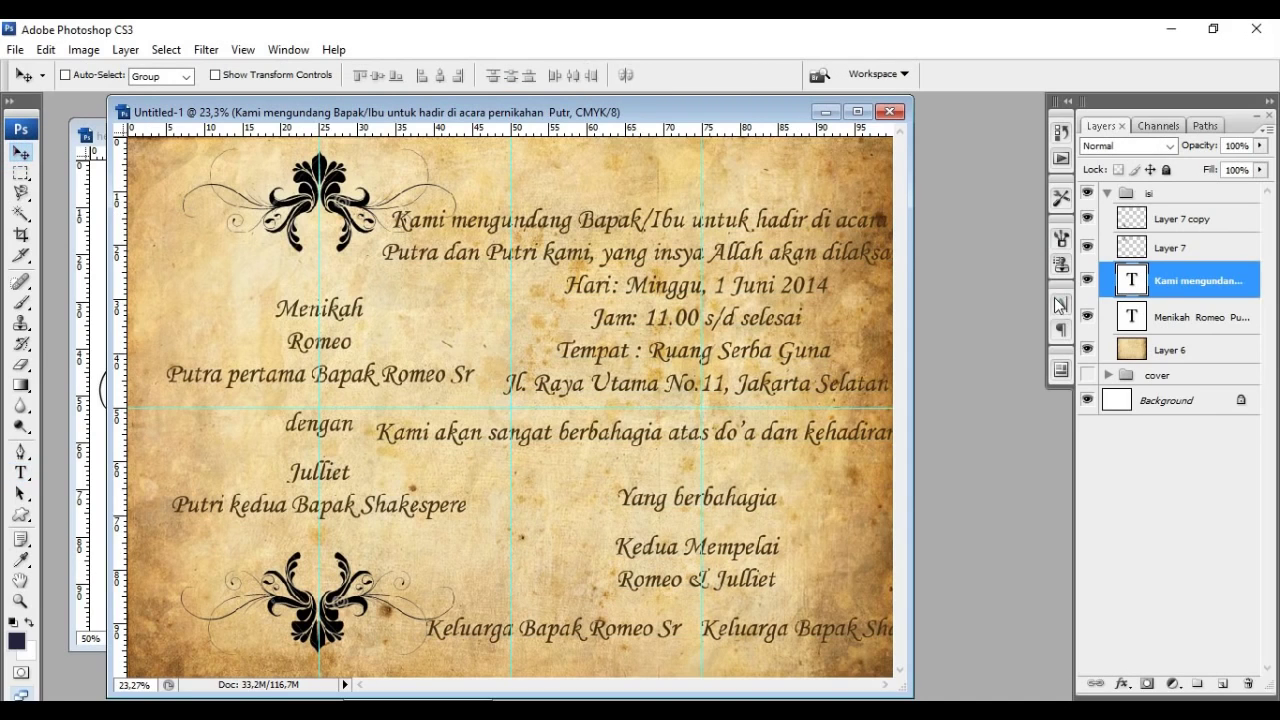
# Step: Reduce the font size of the event details text on the right page to 14 pt
pyautogui.click(1059, 306)
pyautogui.click(937, 361)
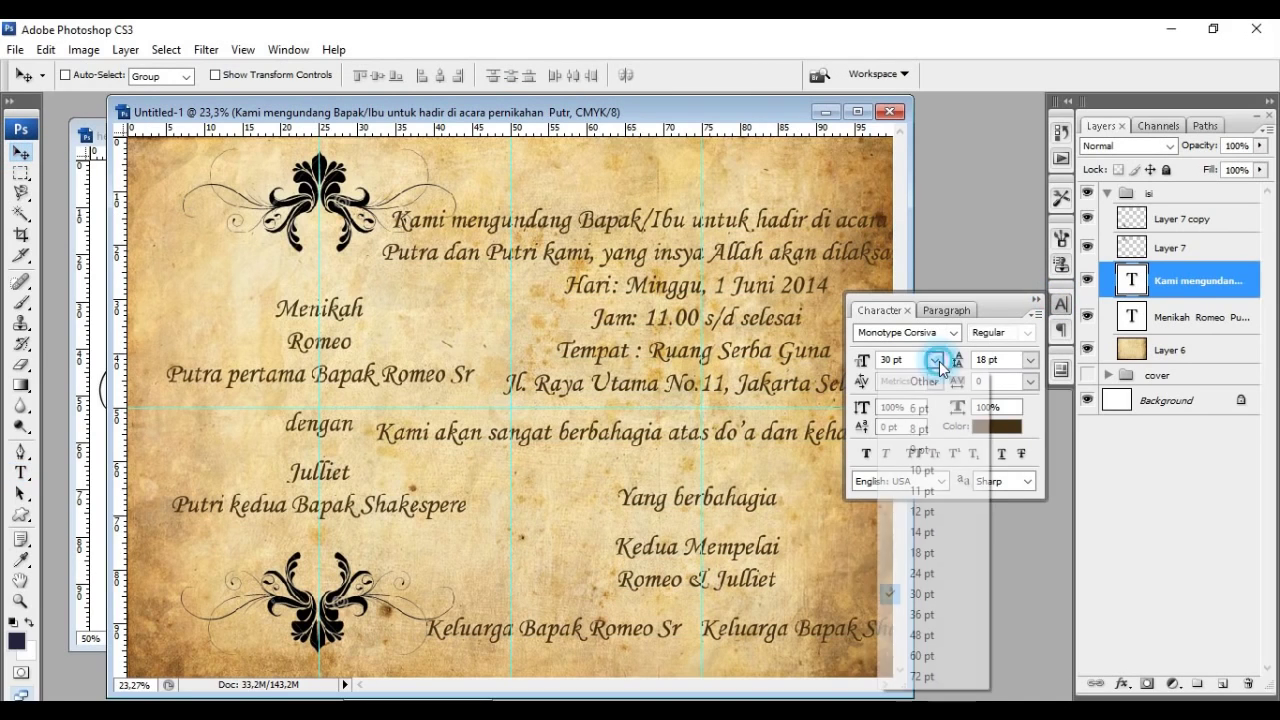
pyautogui.click(938, 469)
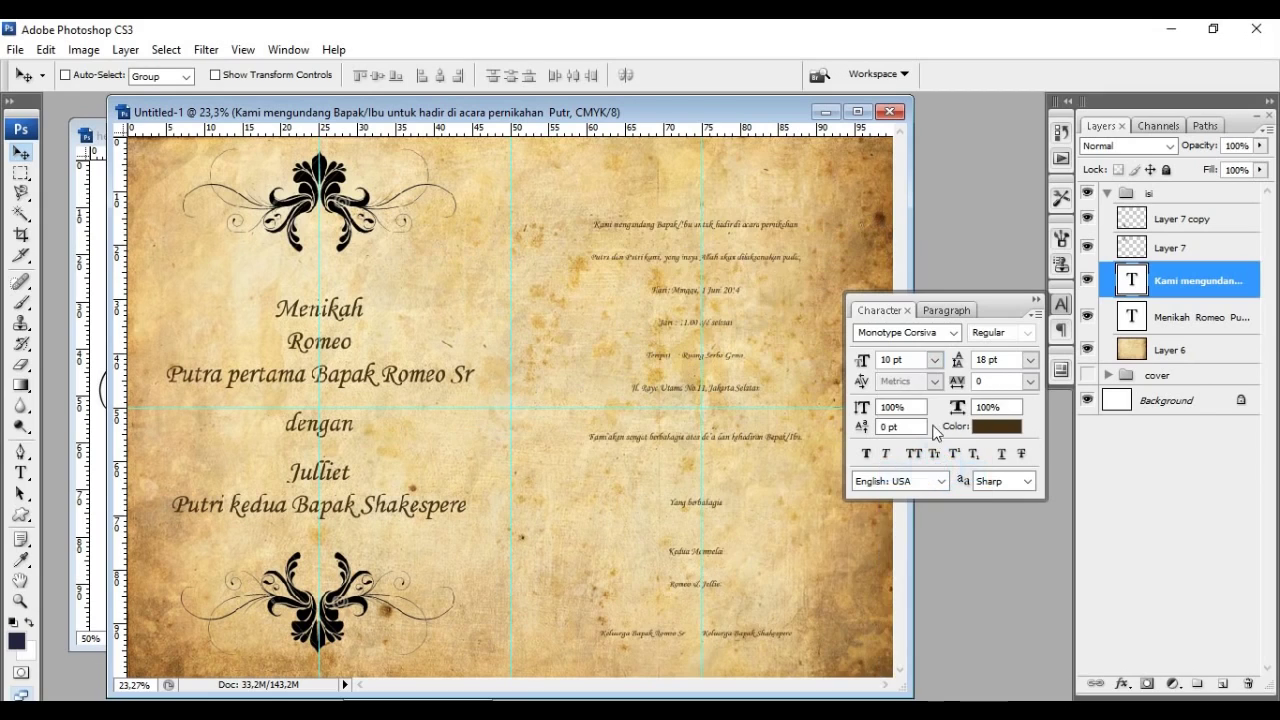
pyautogui.click(934, 360)
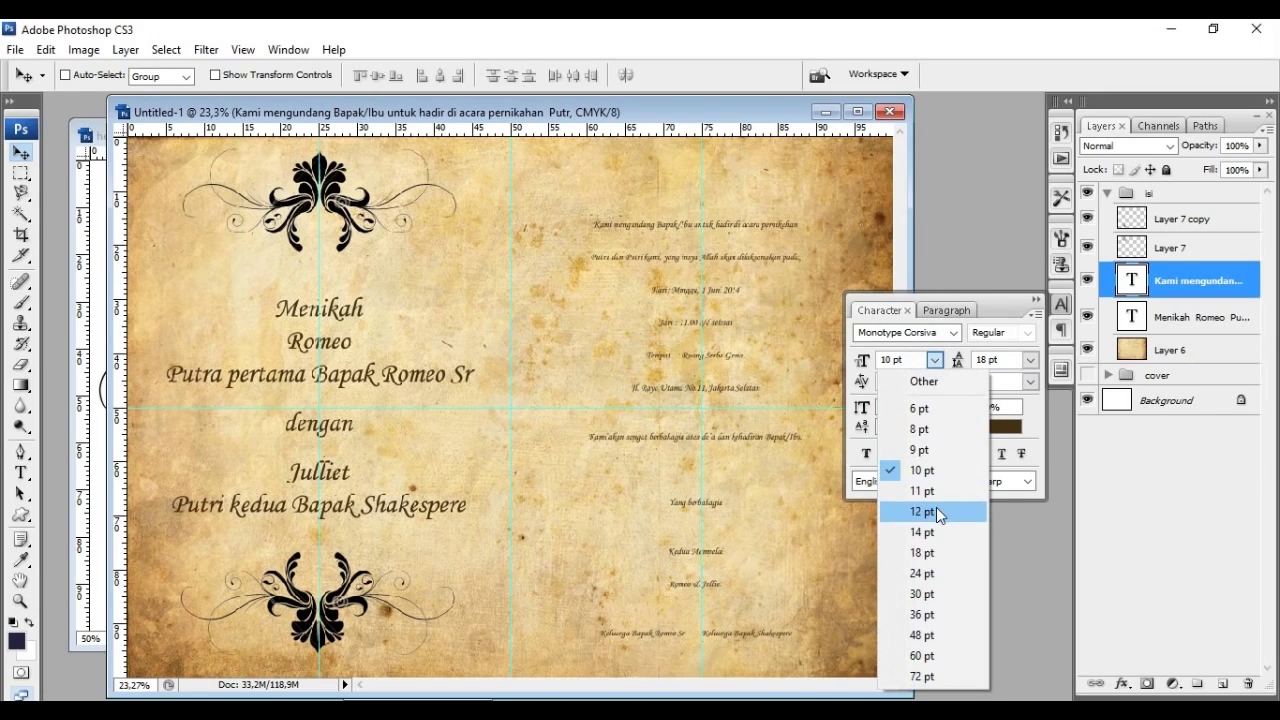
pyautogui.click(936, 511)
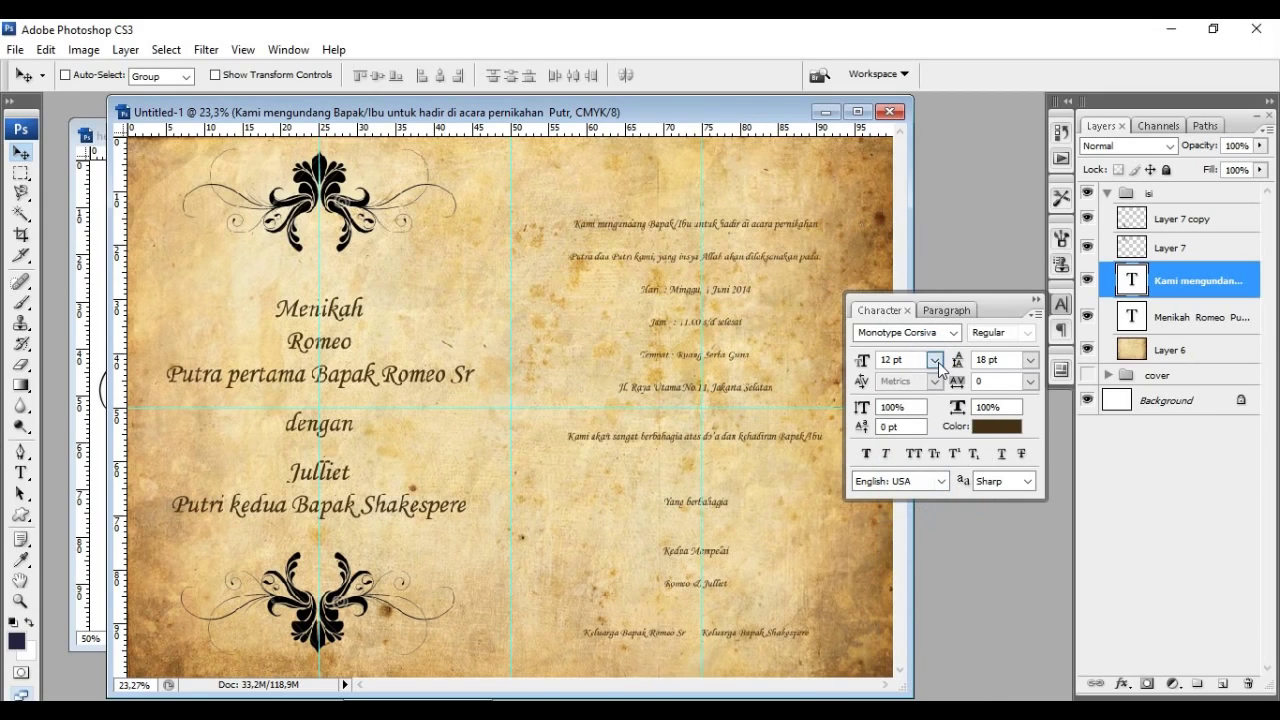
pyautogui.click(936, 360)
pyautogui.click(927, 535)
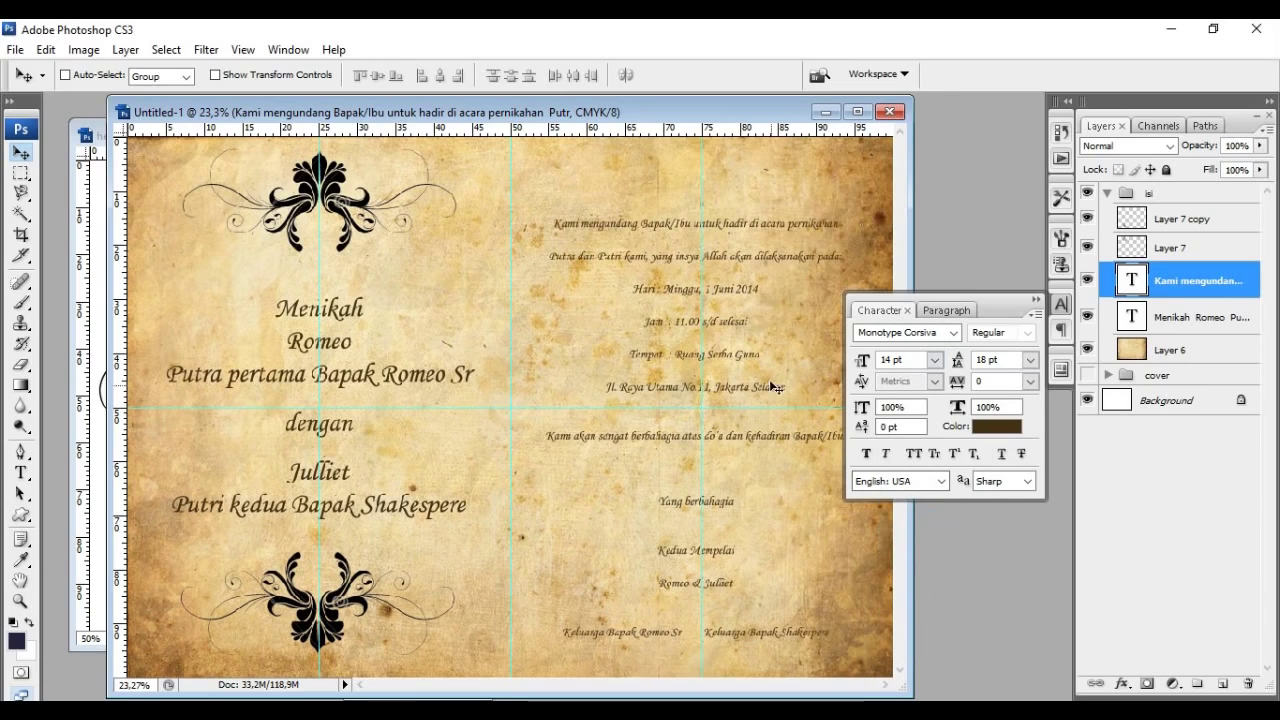
pyautogui.click(1036, 299)
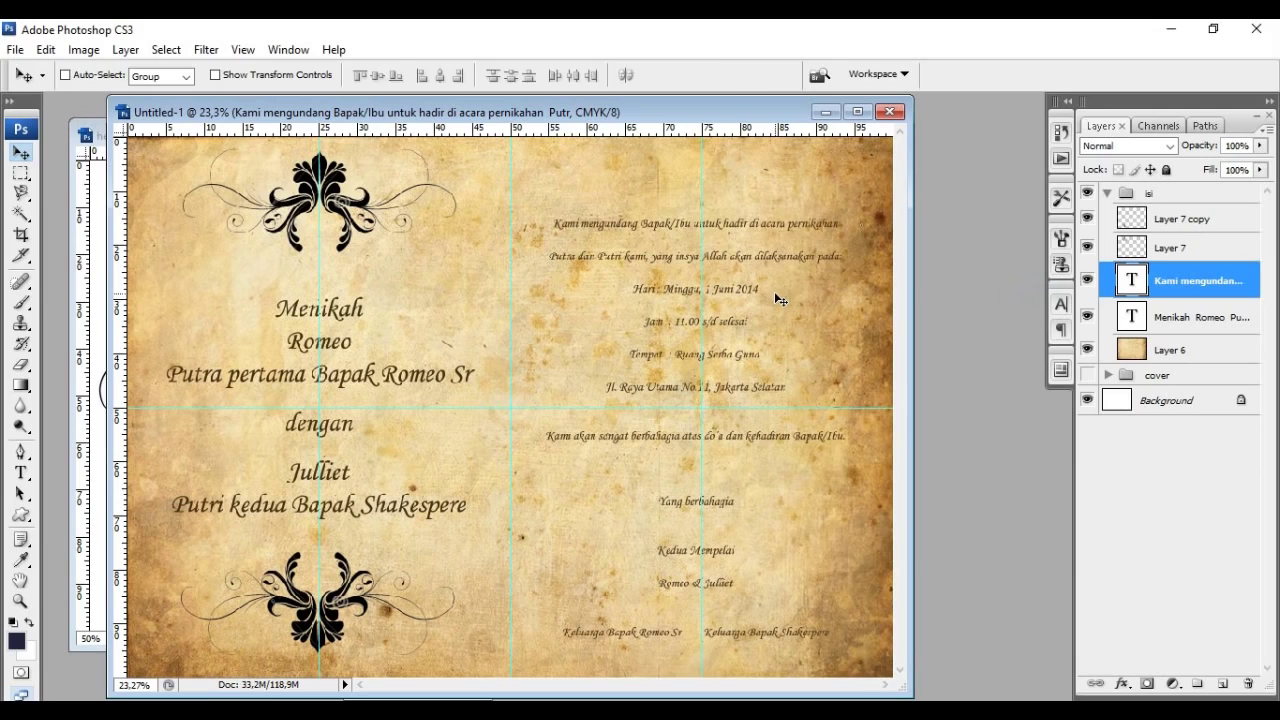
# Step: Move the event details text slightly up and center it on the right page's vertical guide
pyautogui.hotkey('ctrl', 't')
pyautogui.moveTo(768, 336); pyautogui.dragTo(767, 318)
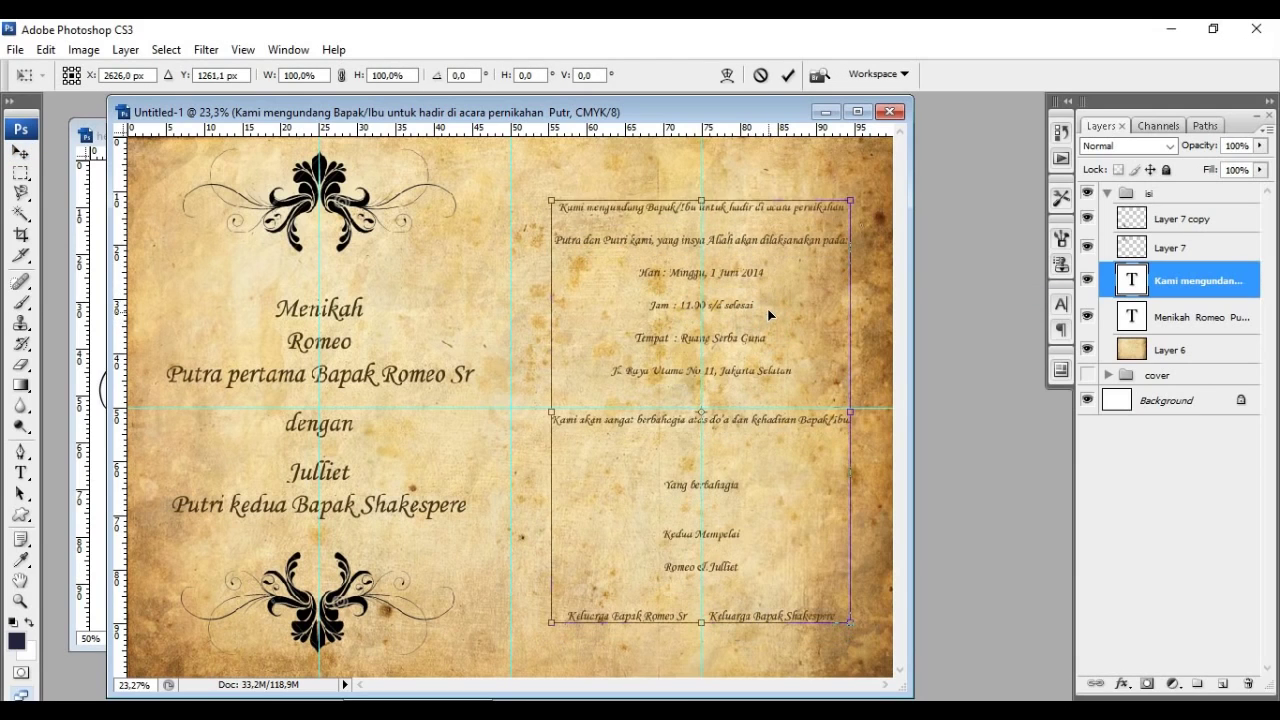
pyautogui.press('Return')
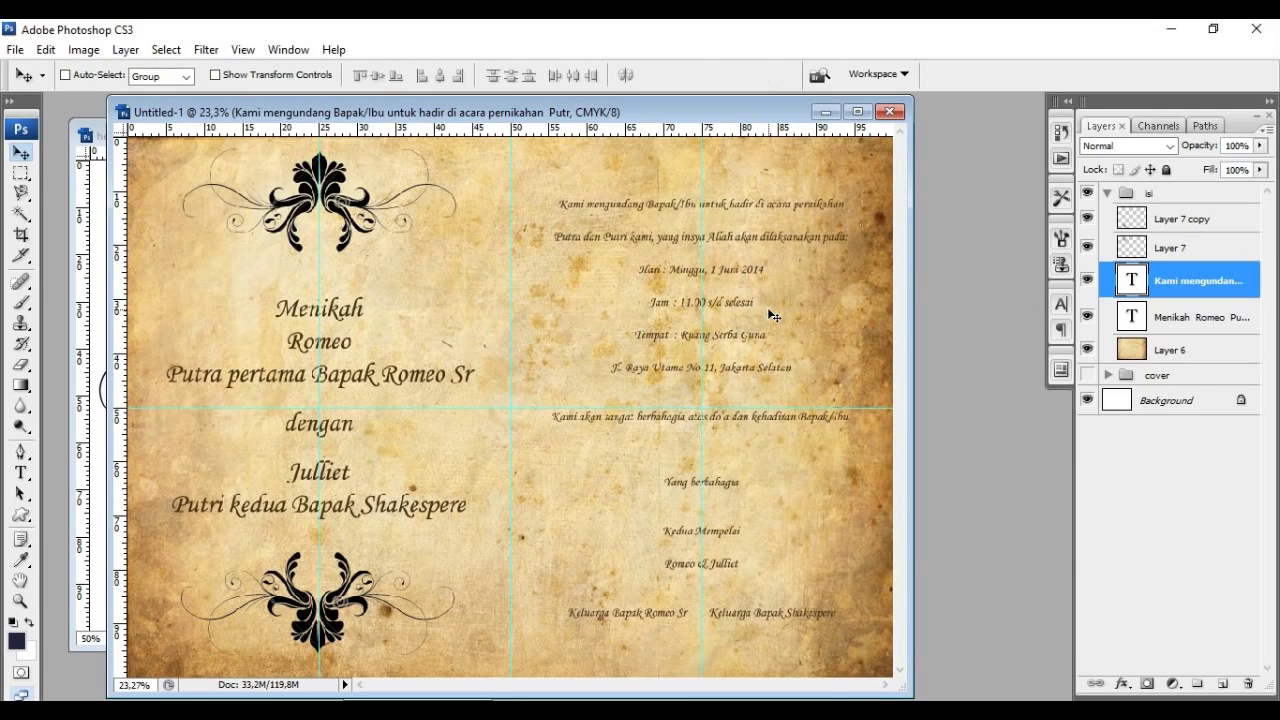
# Step: Change the event date in the "Hari" line to 21 April 2020
pyautogui.press('t')
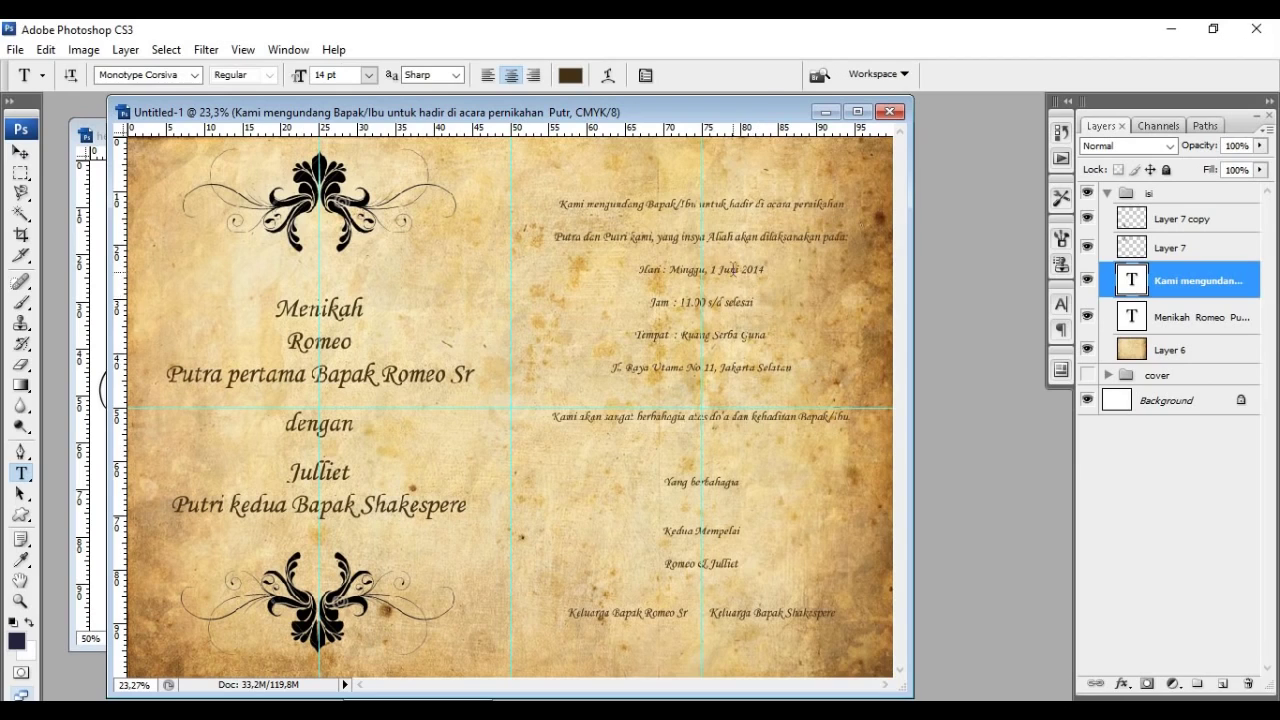
pyautogui.click(733, 268)
pyautogui.press('End')
pyautogui.hotkey('ctrl', 'shift', 'Left')
pyautogui.hotkey('ctrl', 'shift', 'Left')
pyautogui.hotkey('ctrl', 'shift', 'Left')
pyautogui.write('21 April 2020')
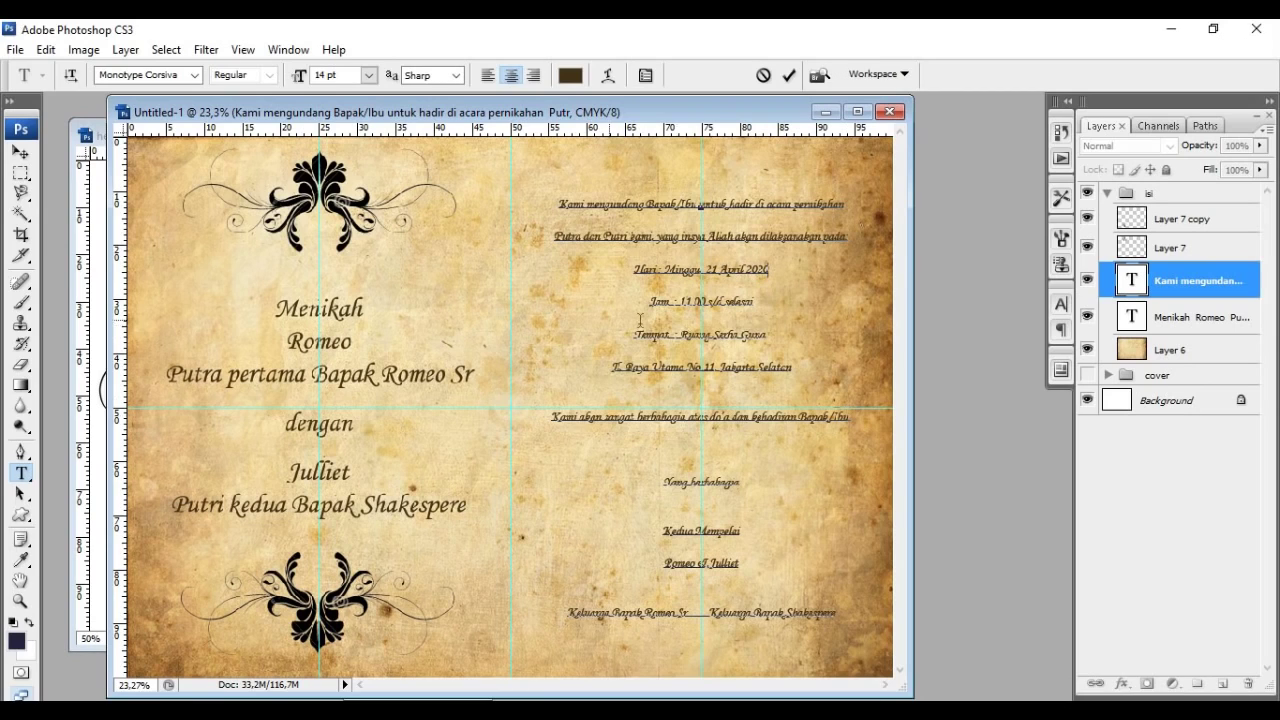
pyautogui.click(20, 151)
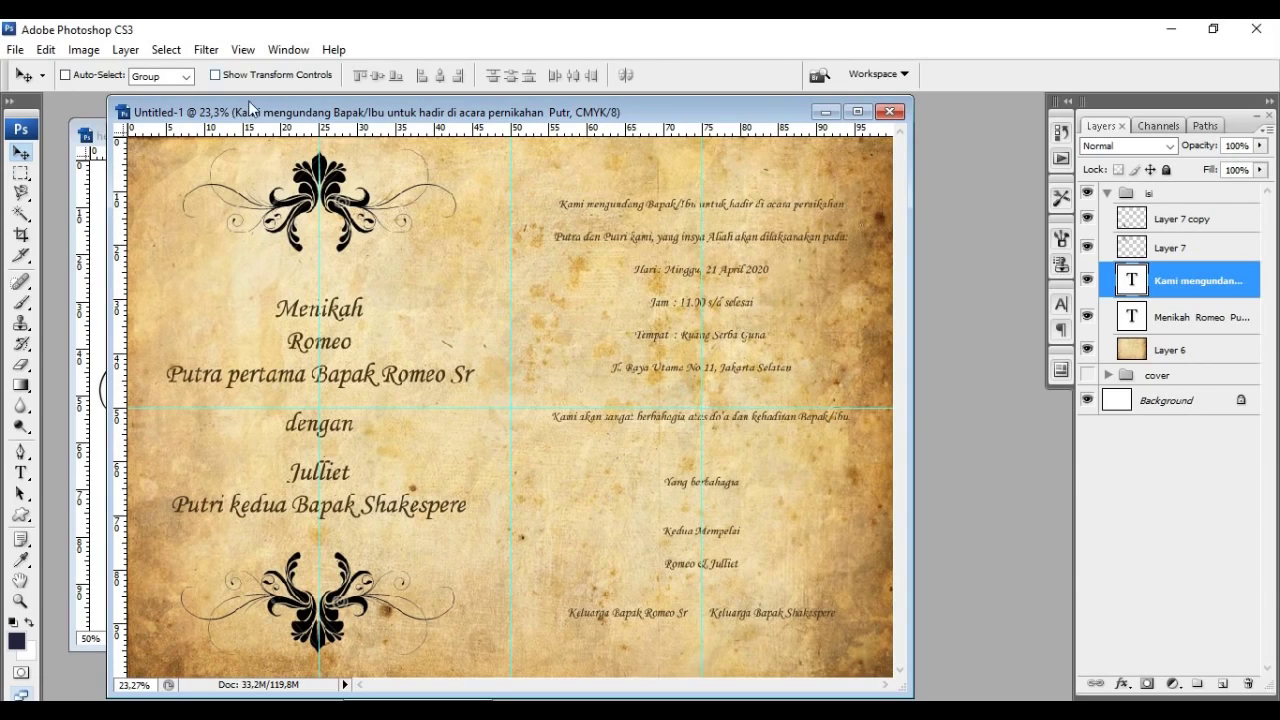
# Step: Close the het-ornament-van-de-rol image without saving its changes
pyautogui.click(86, 247)
pyautogui.click(698, 135)
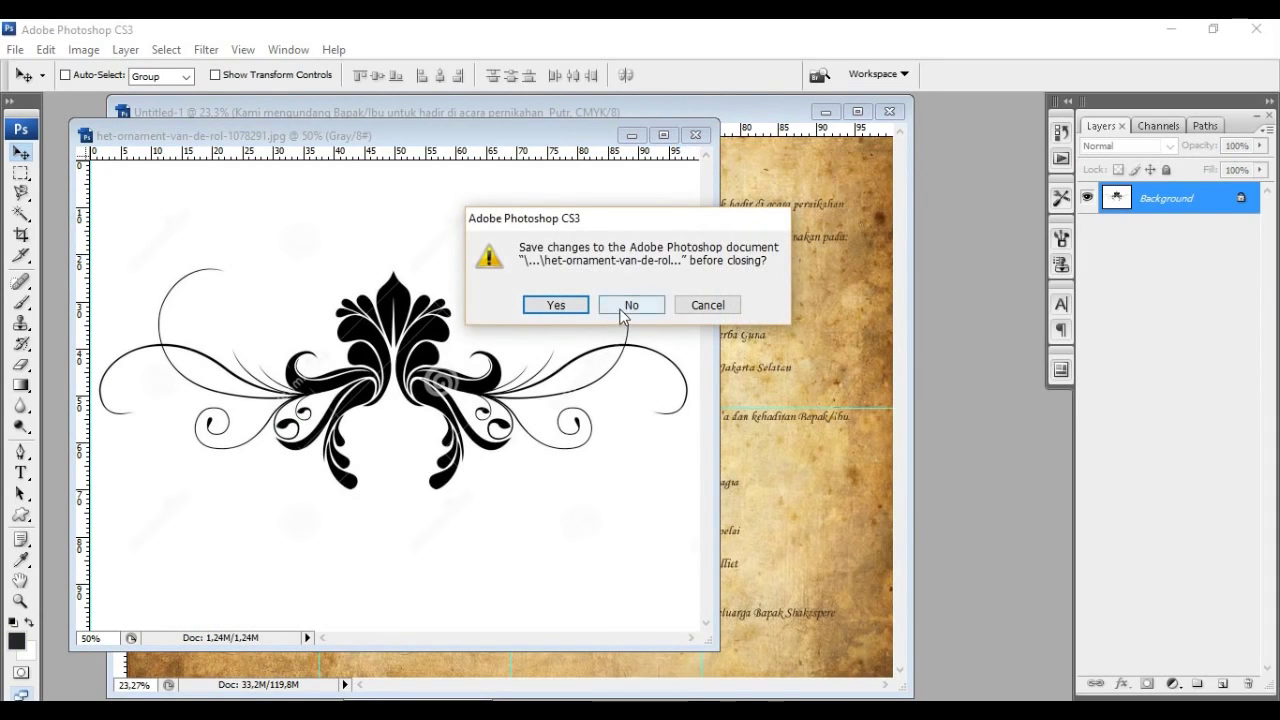
pyautogui.click(621, 305)
# Step: Copy the floral ornament from ornament-vector-877244.jpg into the invitation and place it just right of the center fold guide
pyautogui.click(288, 49)
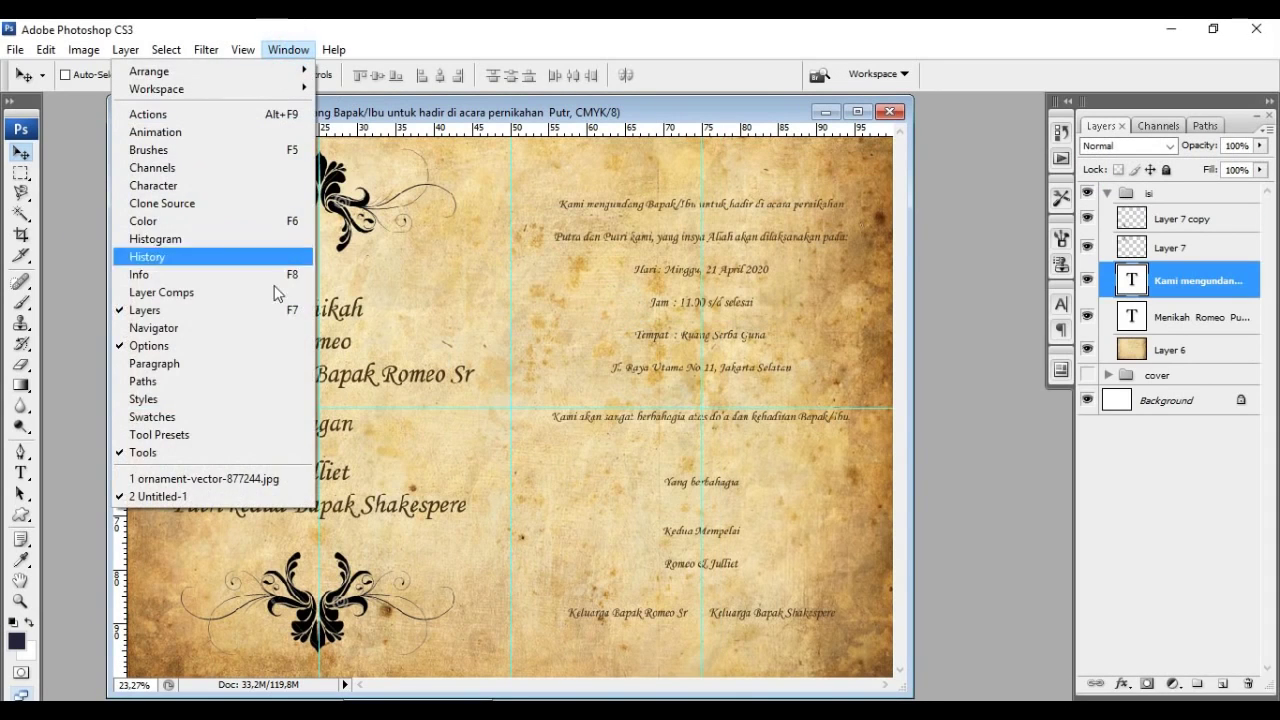
pyautogui.click(235, 480)
pyautogui.moveTo(258, 153); pyautogui.dragTo(184, 133)
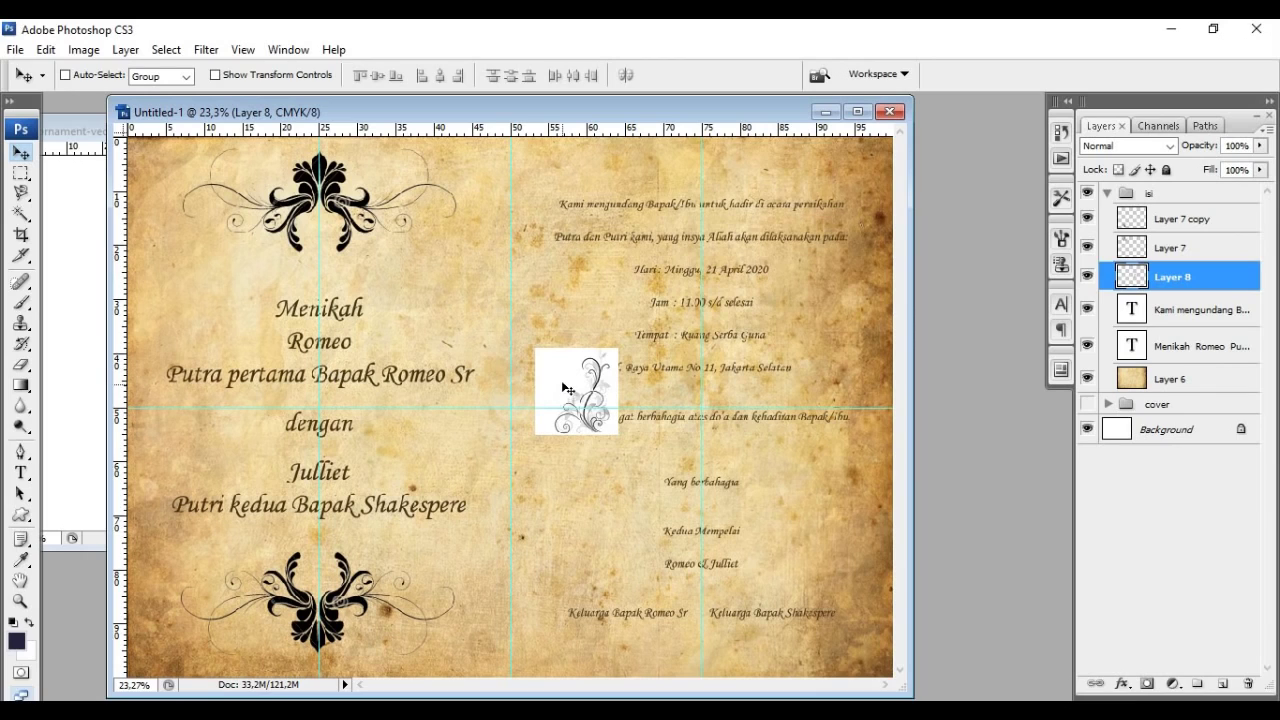
pyautogui.moveTo(563, 384); pyautogui.dragTo(540, 318)
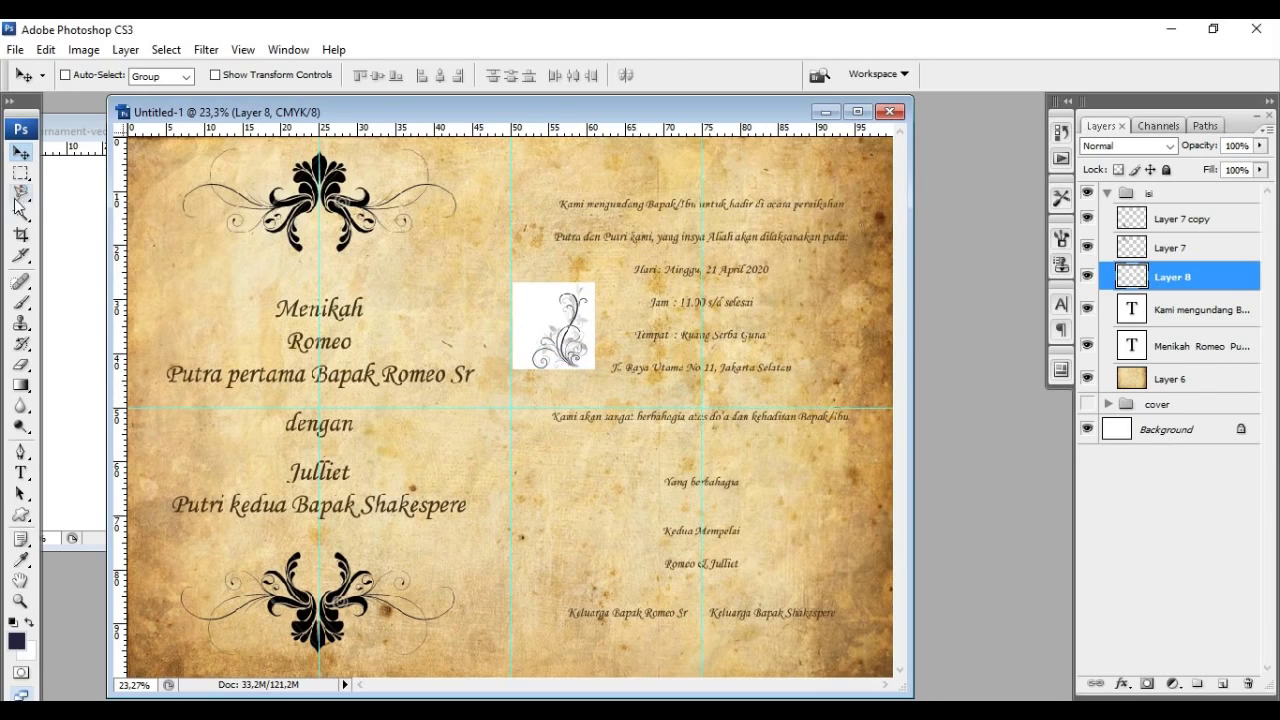
# Step: Remove all white areas from the floral ornament layer using the Magic Wand with tolerance 16 and Contiguous off
pyautogui.hotkey('ctrl', '+')
pyautogui.hotkey('ctrl', '+')
pyautogui.hotkey('ctrl', '+')
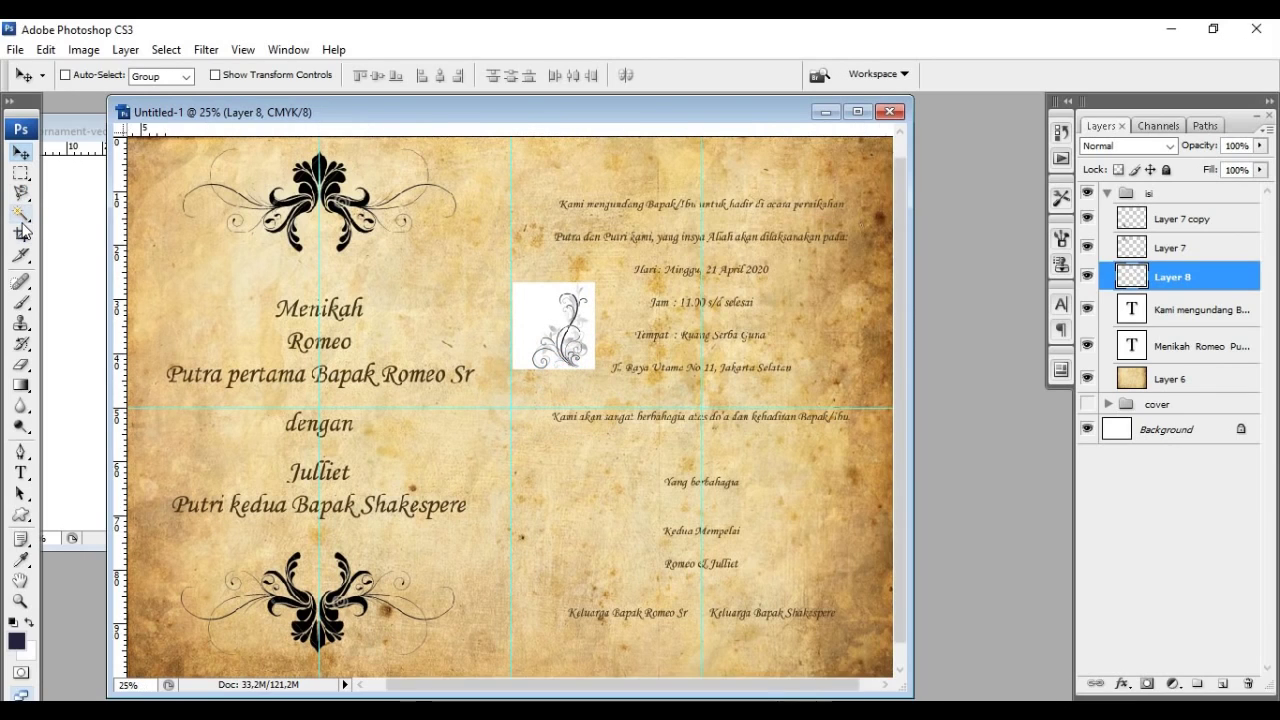
pyautogui.hotkey('ctrl', '+')
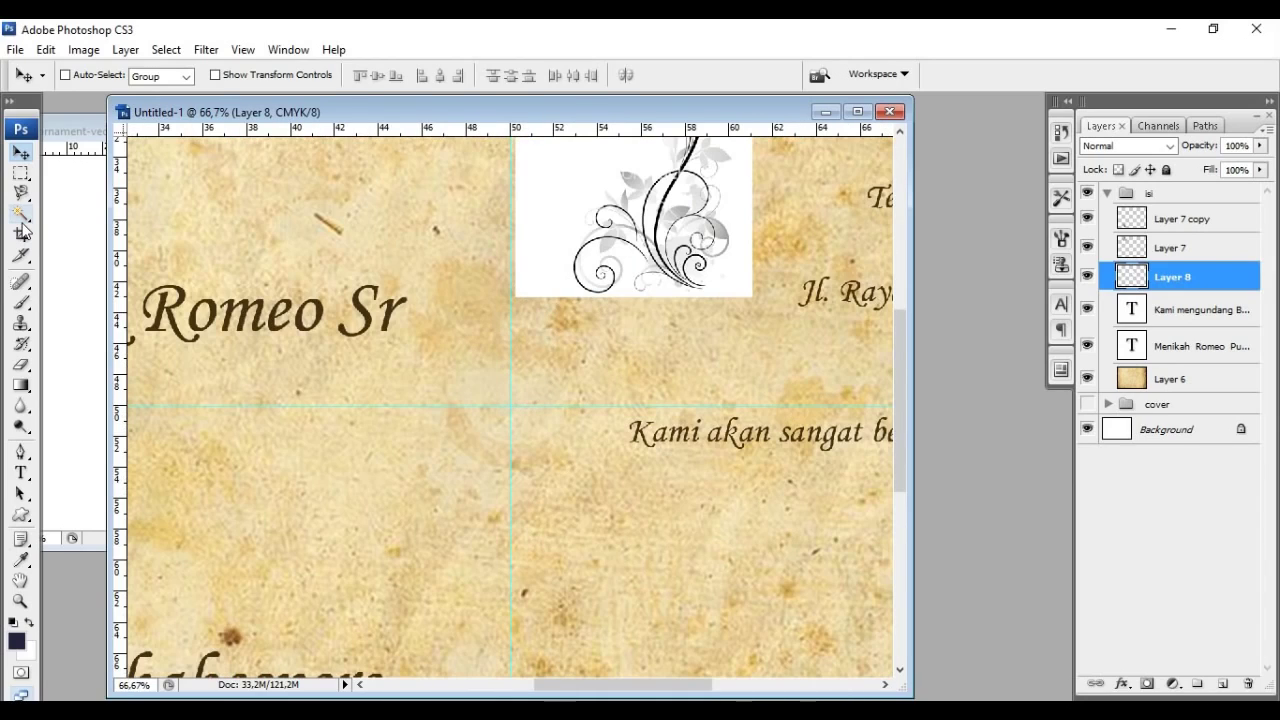
pyautogui.moveTo(697, 268); pyautogui.dragTo(607, 498)
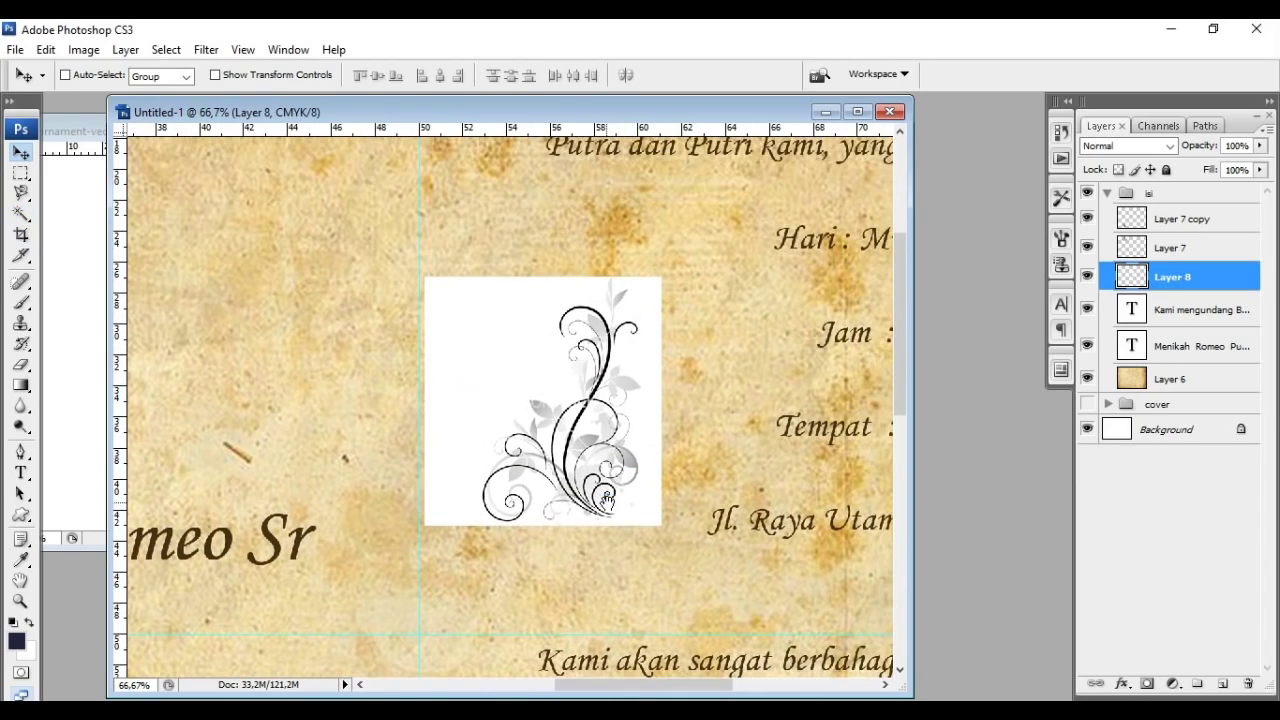
pyautogui.hotkey('ctrl', '+')
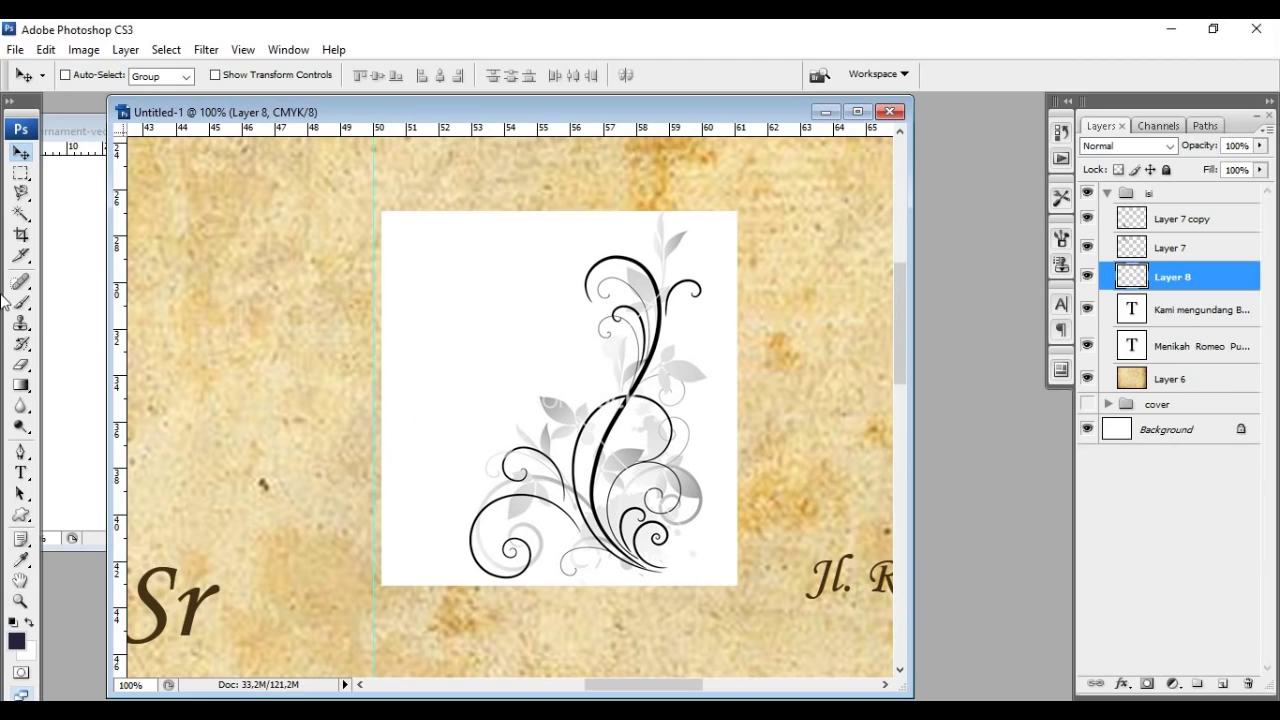
pyautogui.click(20, 213)
pyautogui.click(175, 78)
pyautogui.write('16')
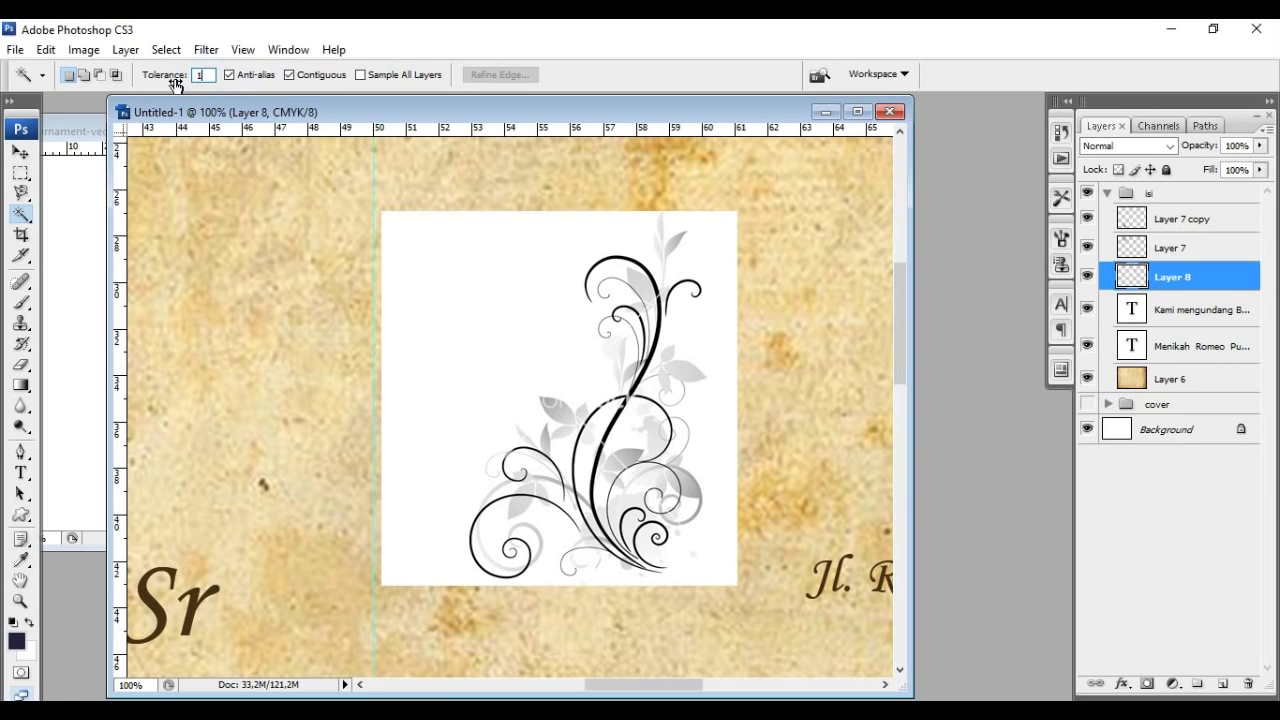
pyautogui.click(463, 271)
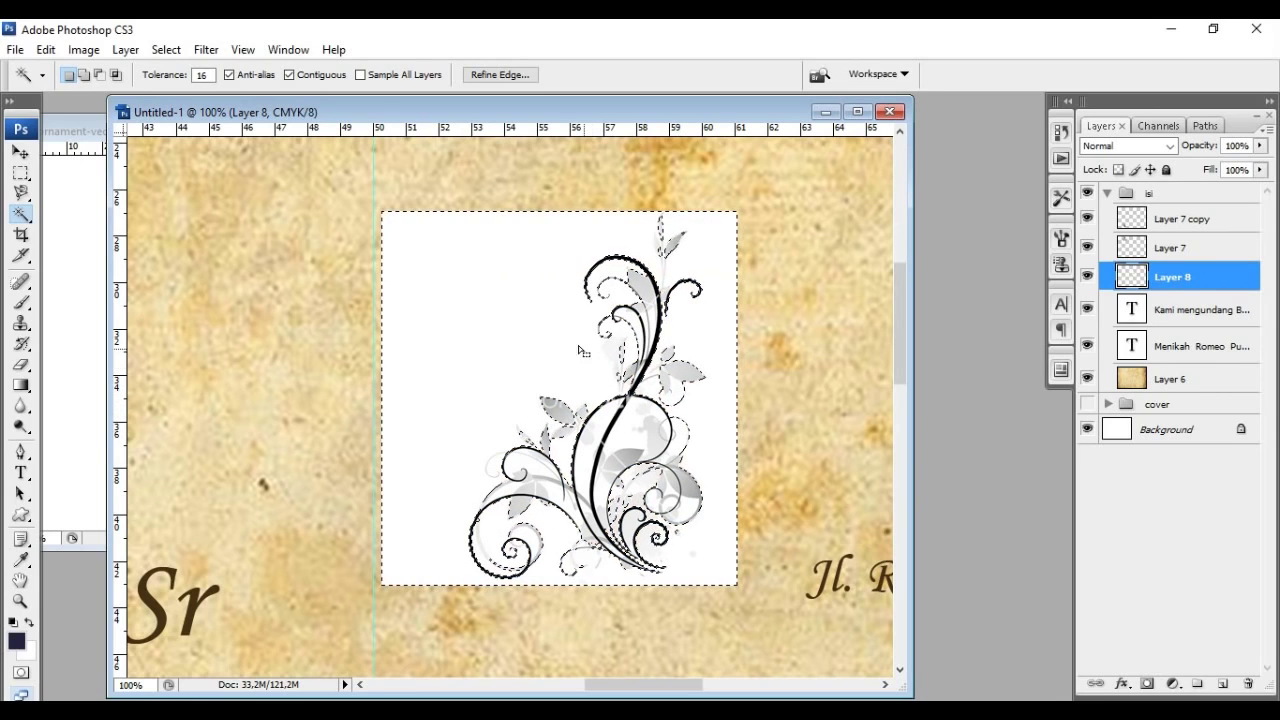
pyautogui.click(290, 75)
pyautogui.click(505, 345)
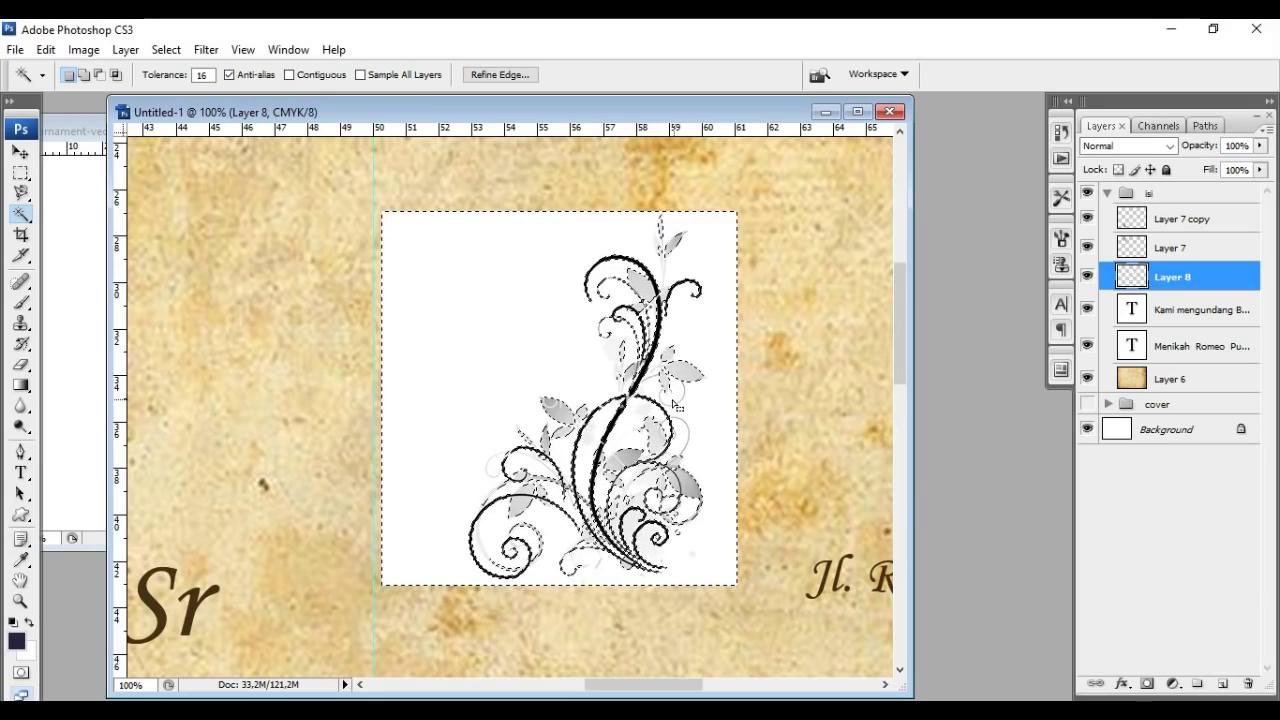
pyautogui.press('Delete')
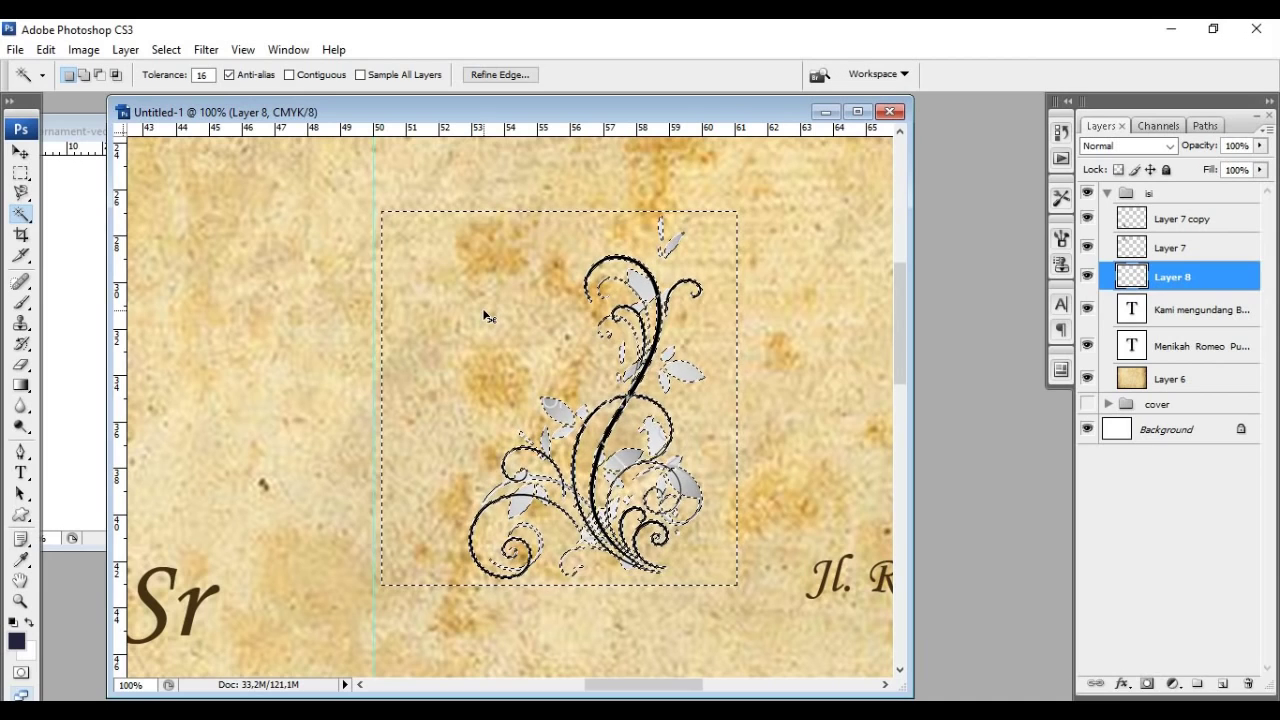
pyautogui.hotkey('ctrl', 'd')
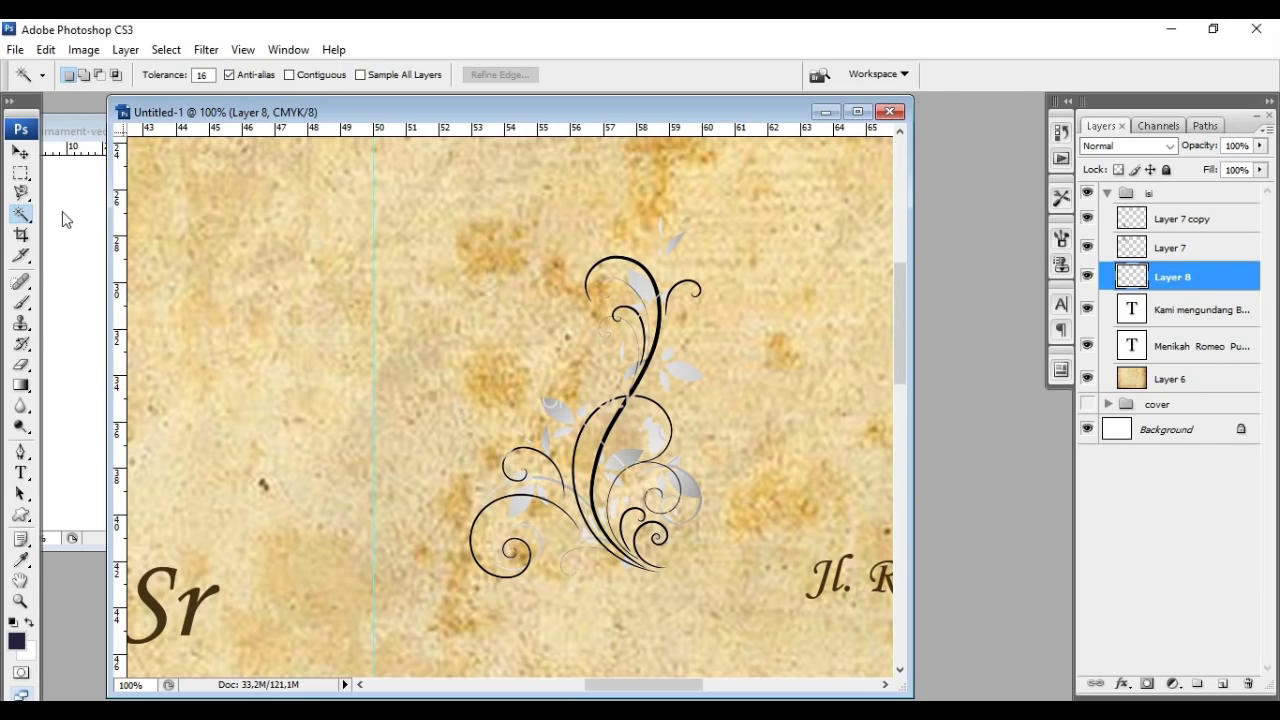
# Step: Load the floral ornament's pixels as a selection and paint them brown (#81480a) with the Brush tool
pyautogui.click(20, 152)
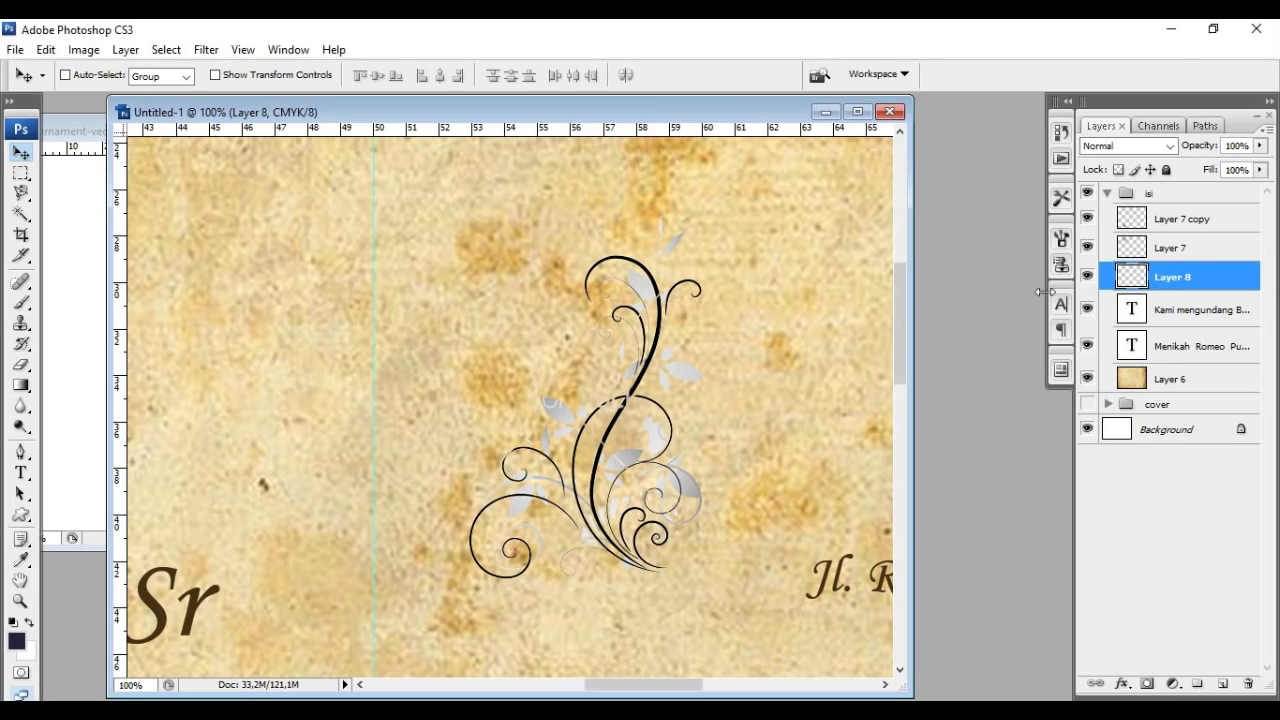
pyautogui.keyDown('ctrl'); pyautogui.click(1137, 281); pyautogui.keyUp('ctrl')
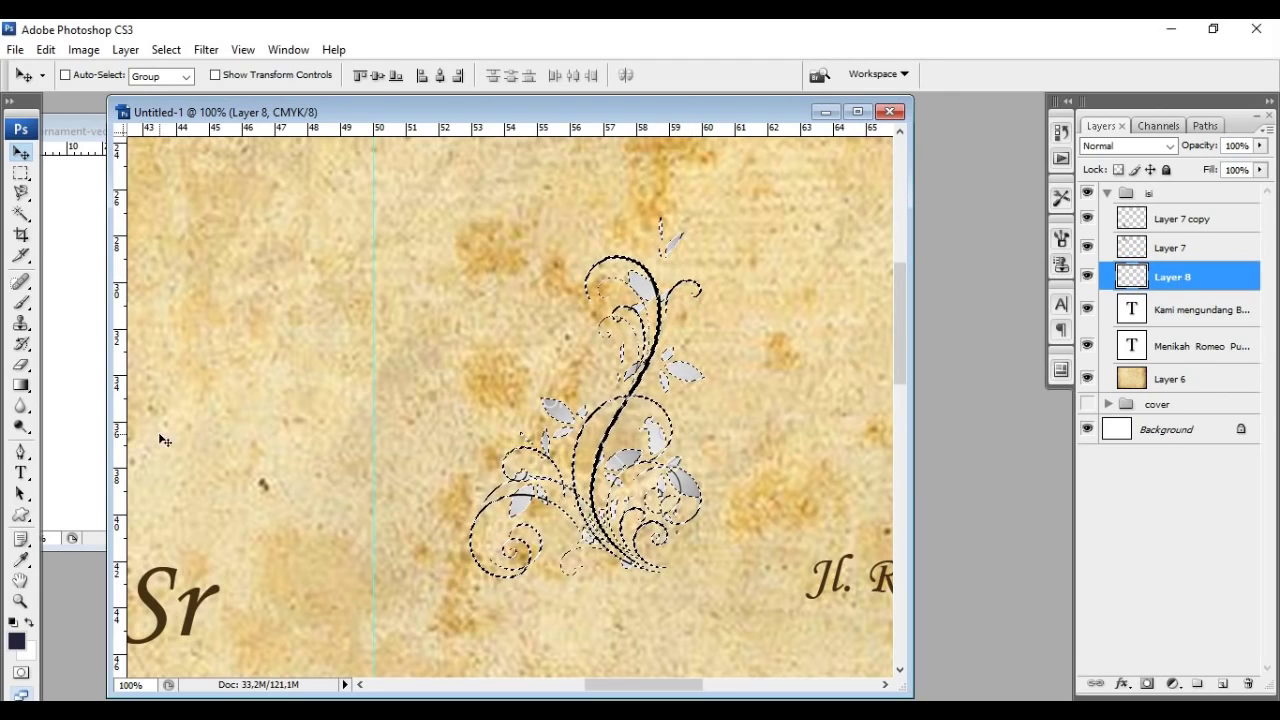
pyautogui.click(12, 640)
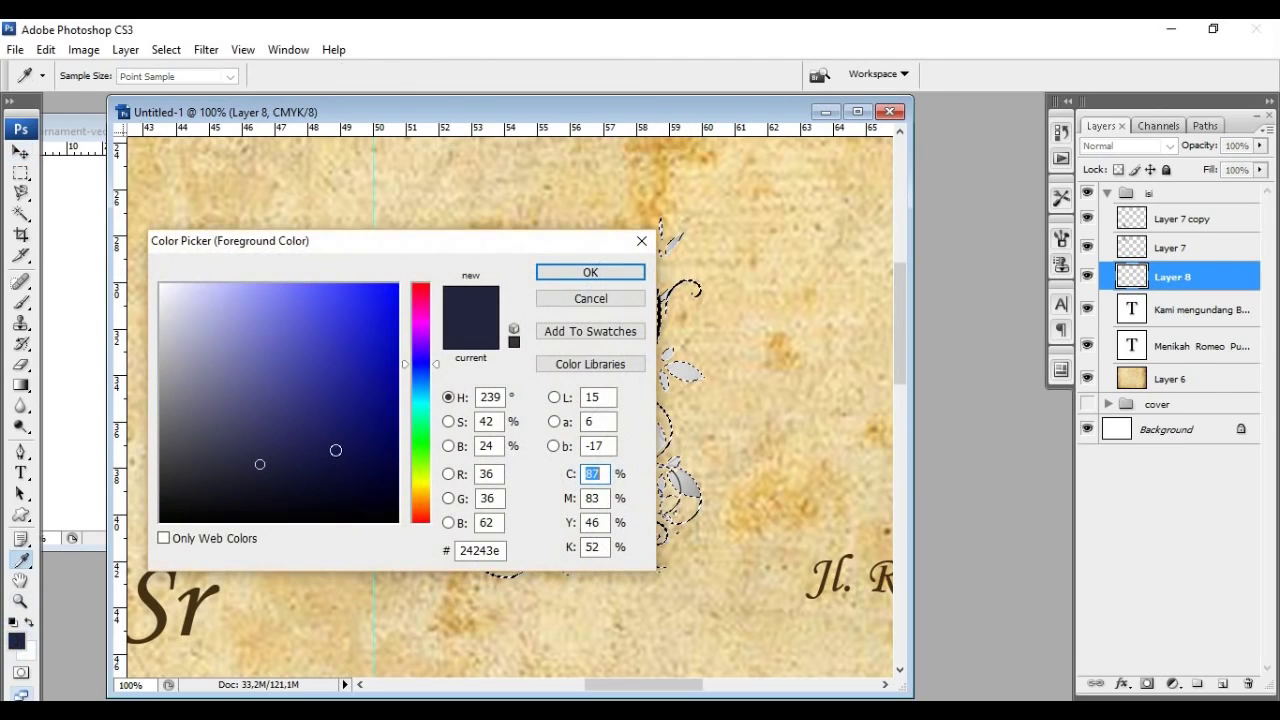
pyautogui.click(414, 500)
pyautogui.moveTo(377, 446)
pyautogui.mouseDown()
pyautogui.moveTo(343, 423)
pyautogui.moveTo(371, 397)
pyautogui.mouseUp()
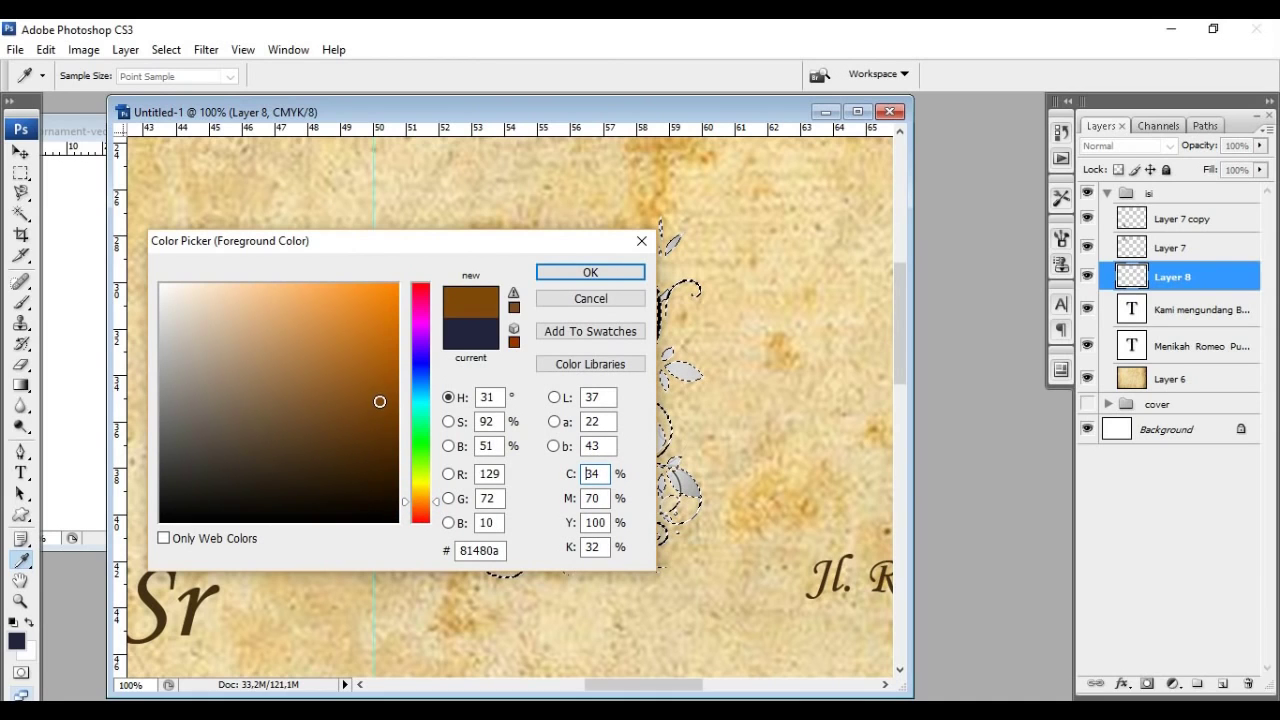
pyautogui.click(591, 272)
pyautogui.press('v')
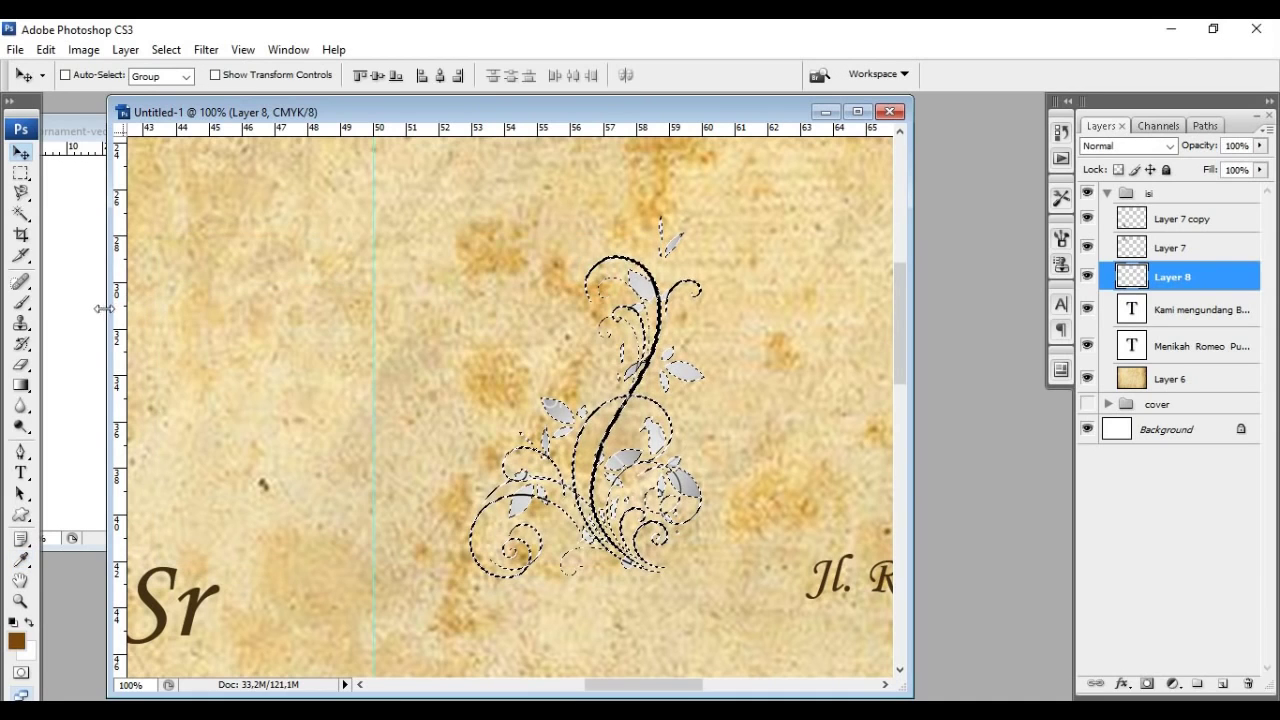
pyautogui.click(23, 305)
pyautogui.moveTo(486, 329)
pyautogui.mouseDown()
pyautogui.moveTo(670, 255)
pyautogui.moveTo(600, 290)
pyautogui.moveTo(619, 412)
pyautogui.moveTo(680, 470)
pyautogui.moveTo(520, 490)
pyautogui.moveTo(605, 350)
pyautogui.moveTo(645, 437)
pyautogui.mouseUp()
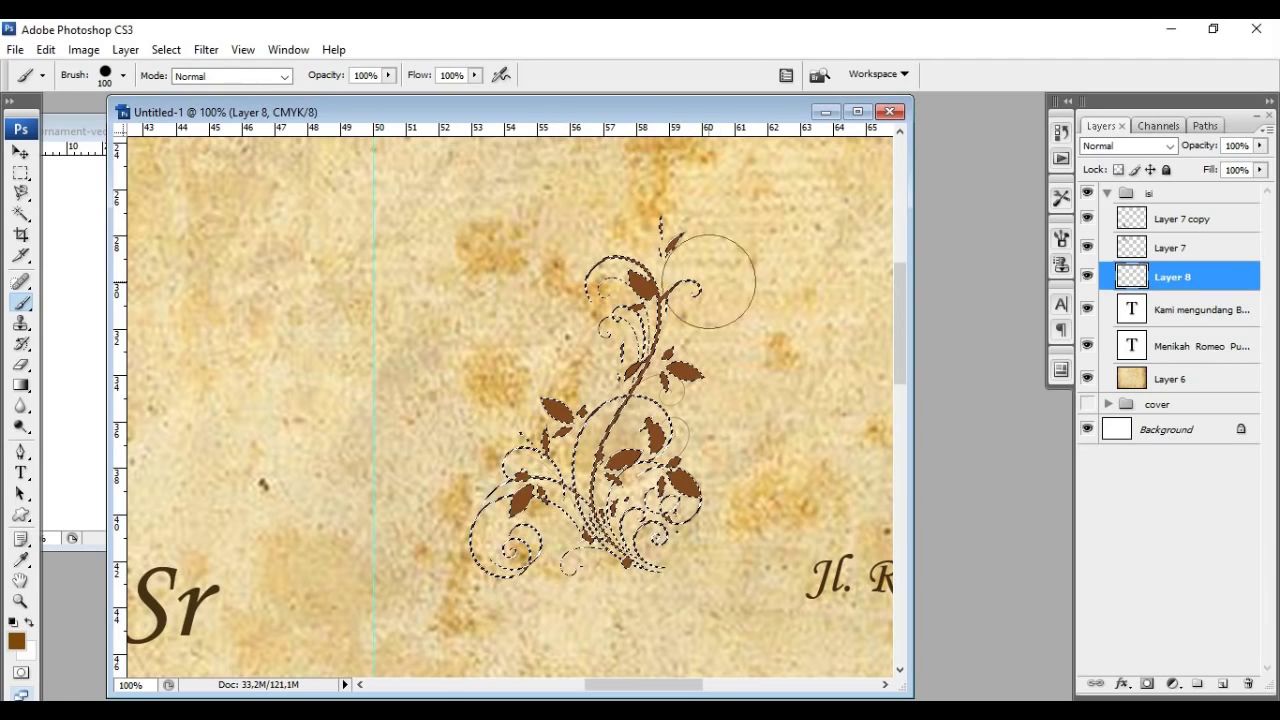
pyautogui.hotkey('ctrl', 'd')
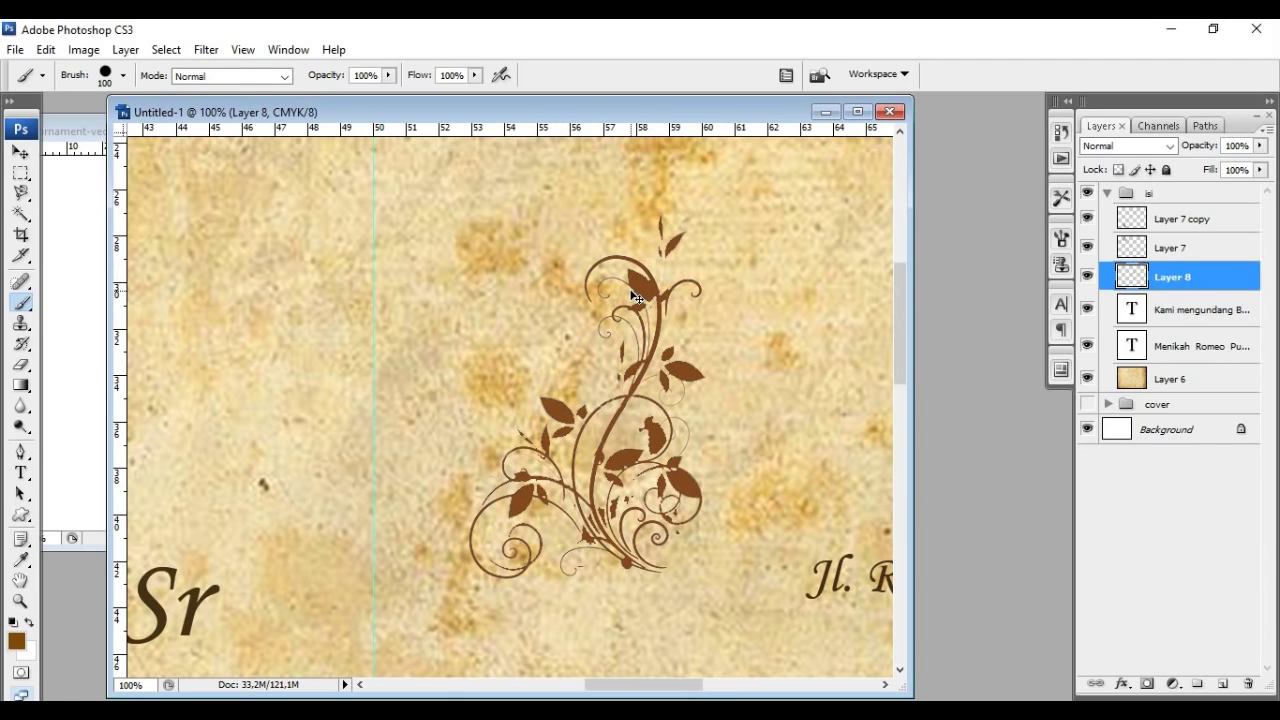
# Step: Enlarge the floral ornament to about 173% in the right page's lower-right corner and move its layer beneath the text layers
pyautogui.hotkey('ctrl', '0')
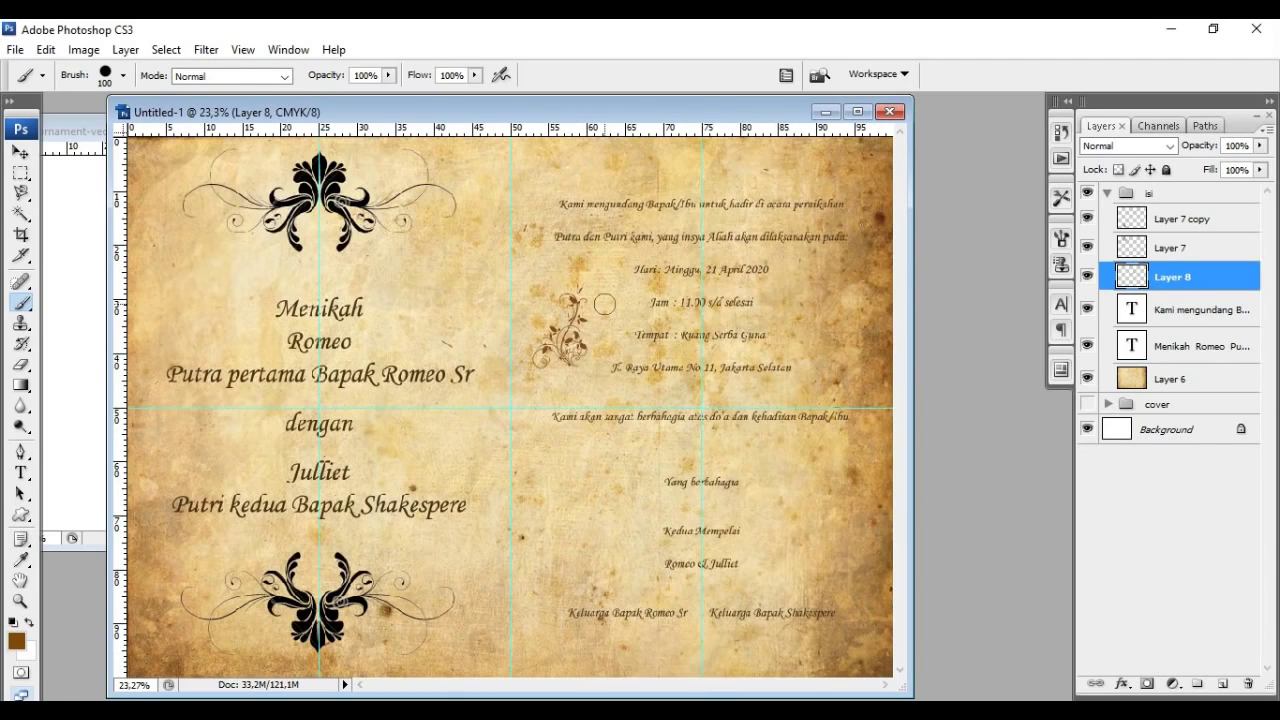
pyautogui.click(20, 151)
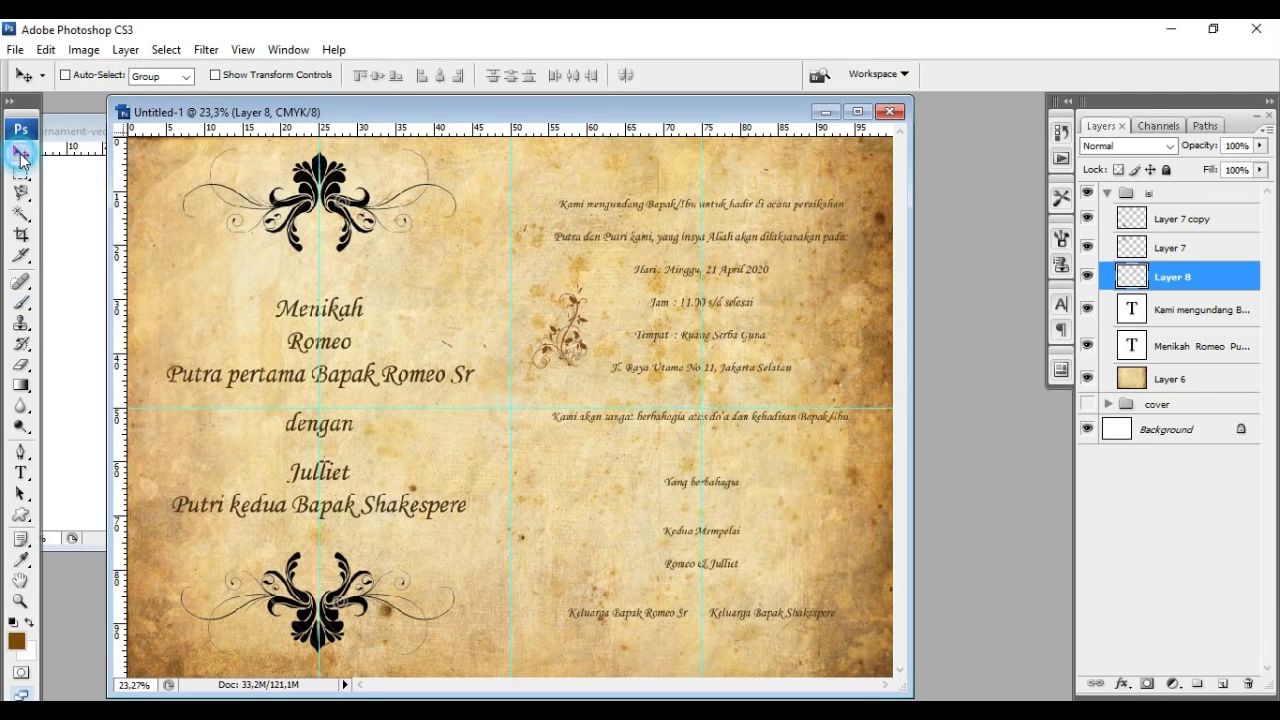
pyautogui.moveTo(560, 376); pyautogui.dragTo(858, 666)
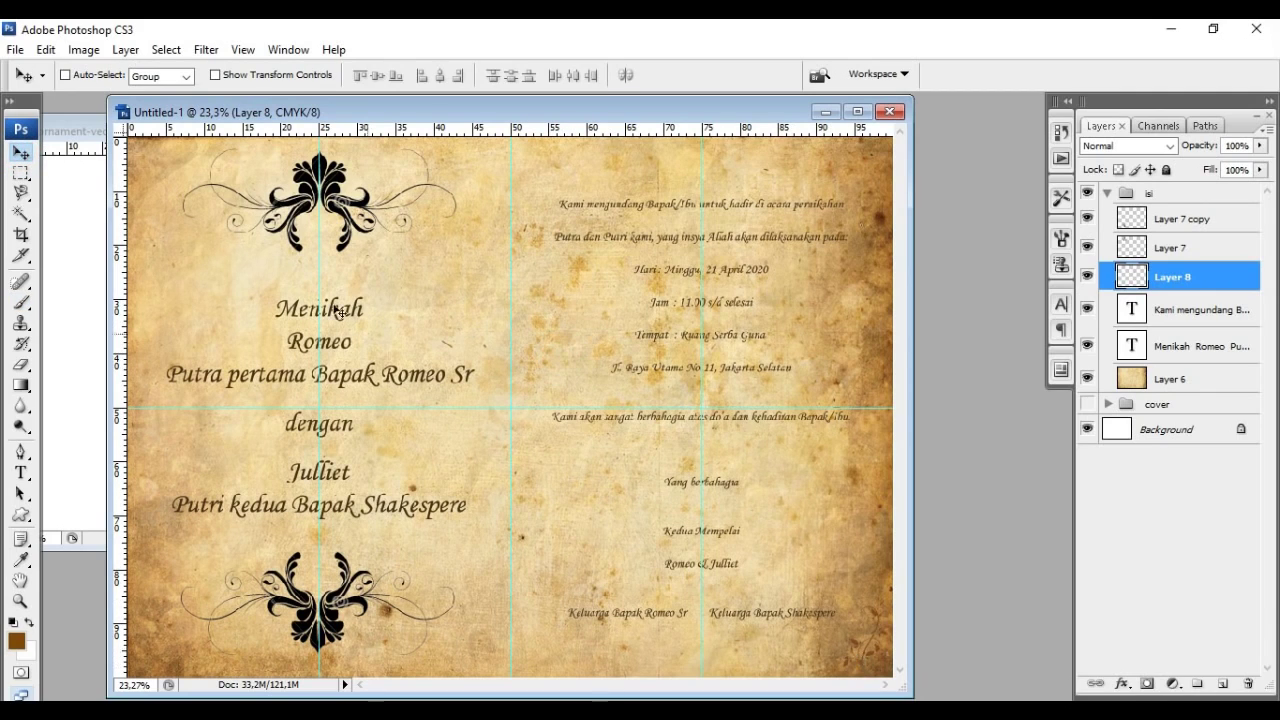
pyautogui.click(45, 49)
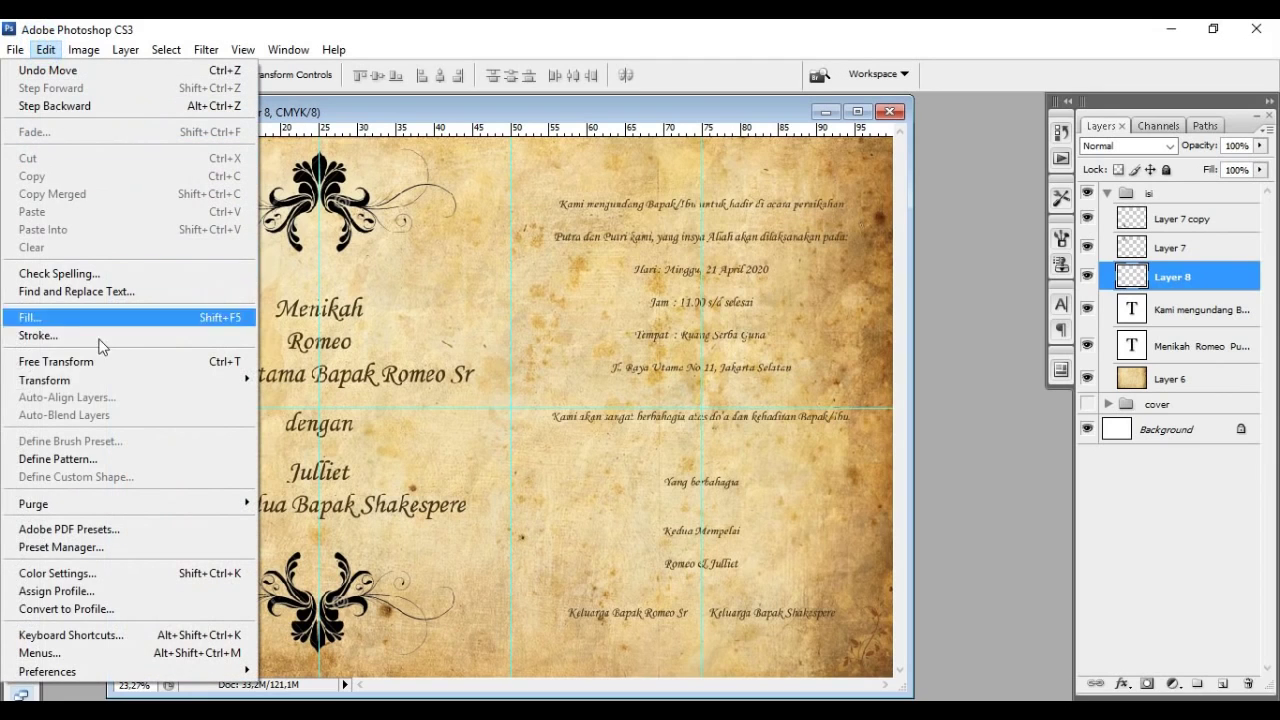
pyautogui.click(110, 364)
pyautogui.moveTo(835, 596); pyautogui.dragTo(799, 536)
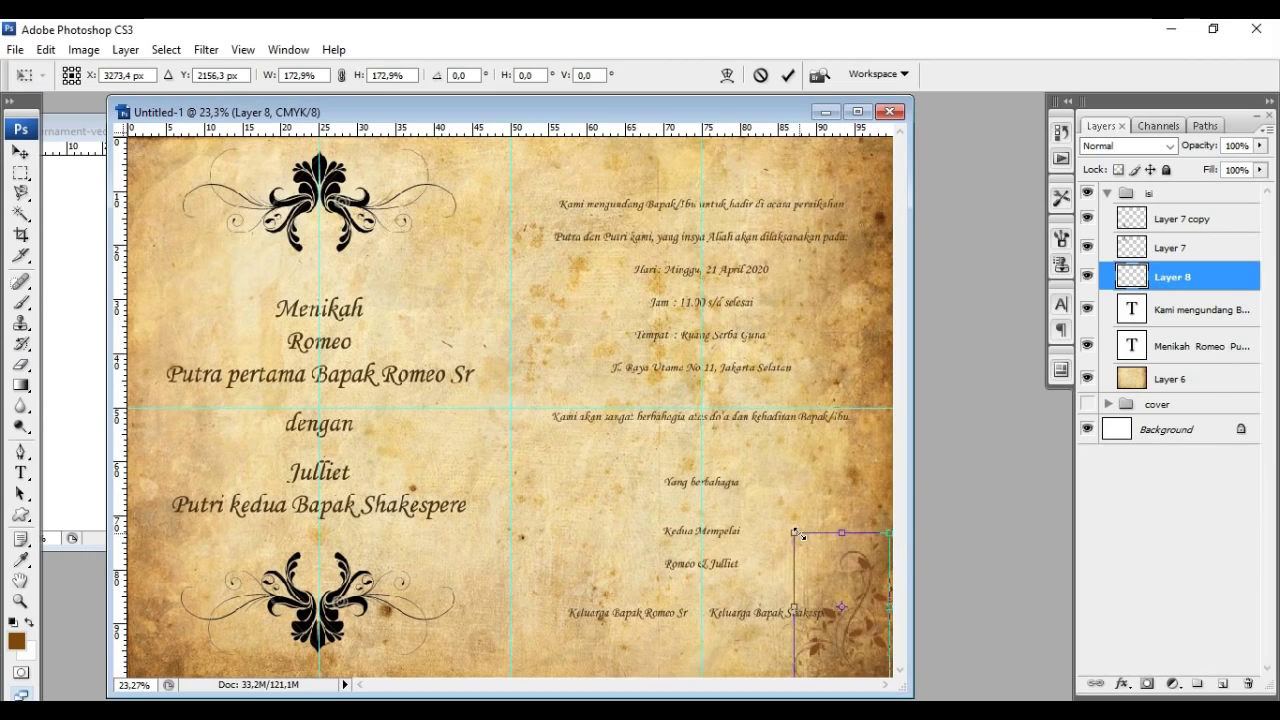
pyautogui.press('Return')
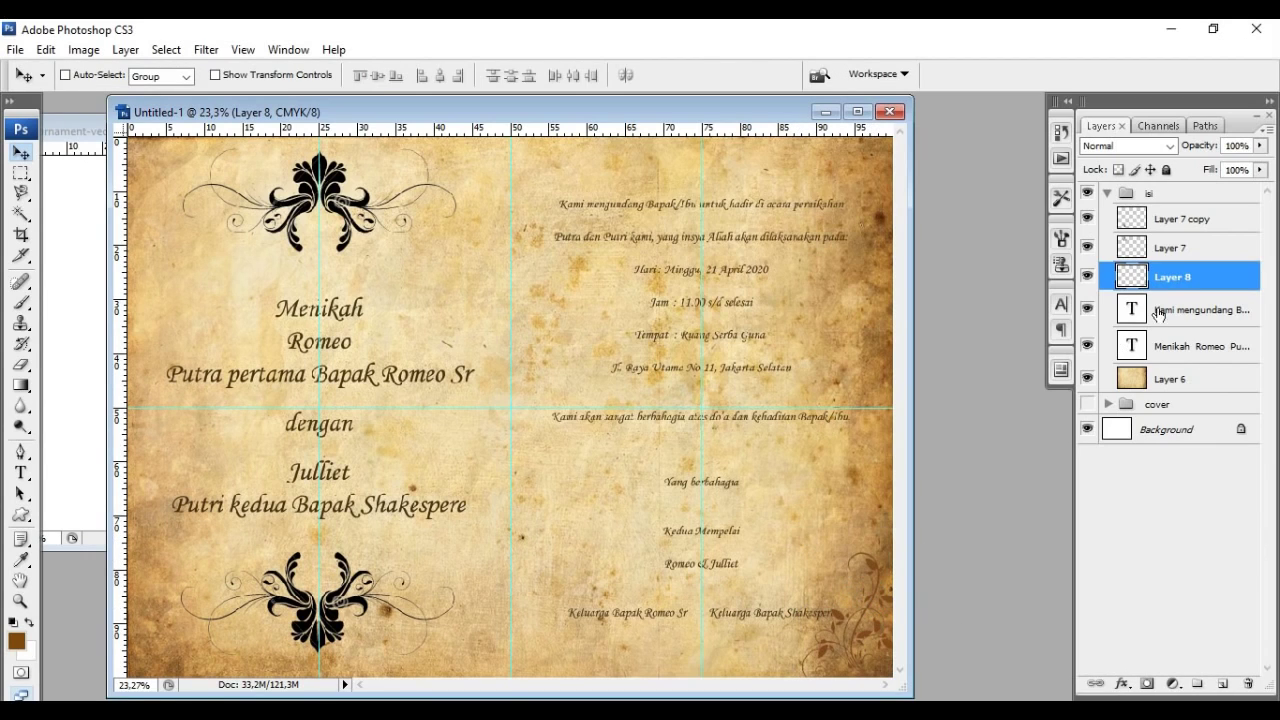
pyautogui.moveTo(1187, 279); pyautogui.dragTo(1197, 359)
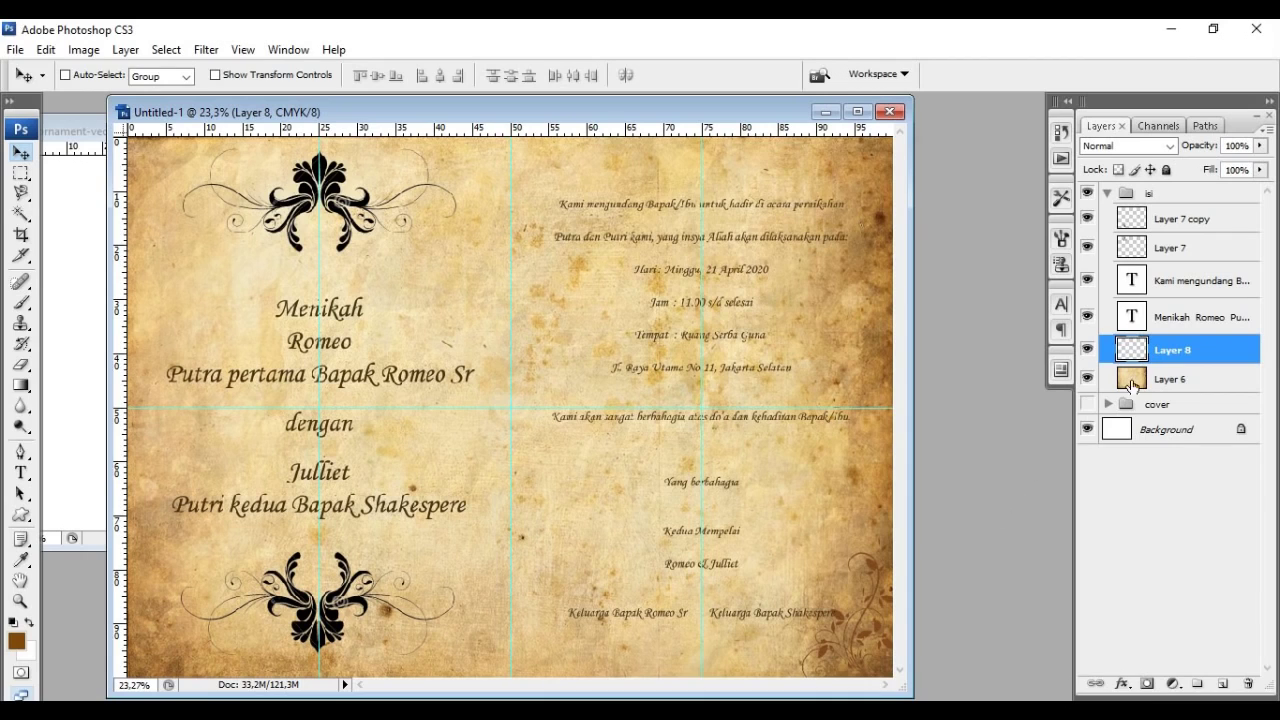
# Step: Duplicate the floral ornament layer, flip the copy horizontally and fit it into the right page's lower-left corner beside the center fold guide
pyautogui.rightClick(1156, 352)
pyautogui.click(1103, 332)
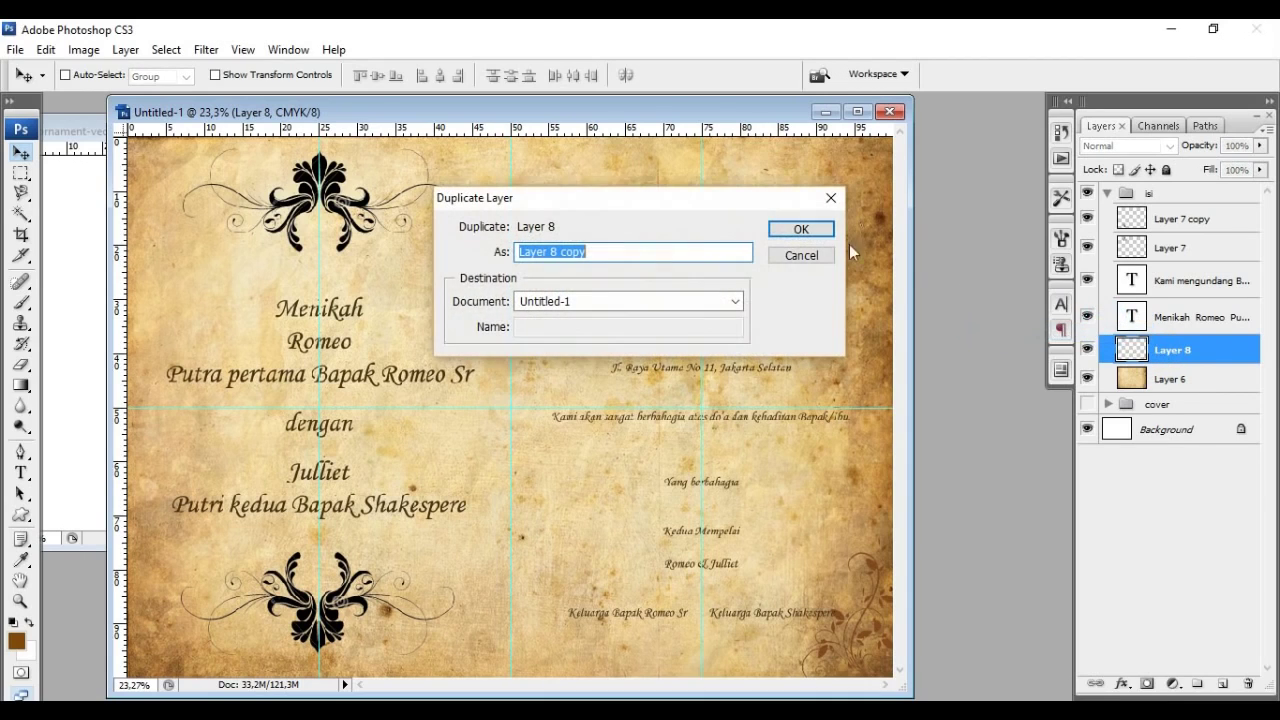
pyautogui.click(788, 232)
pyautogui.moveTo(864, 625); pyautogui.dragTo(590, 626)
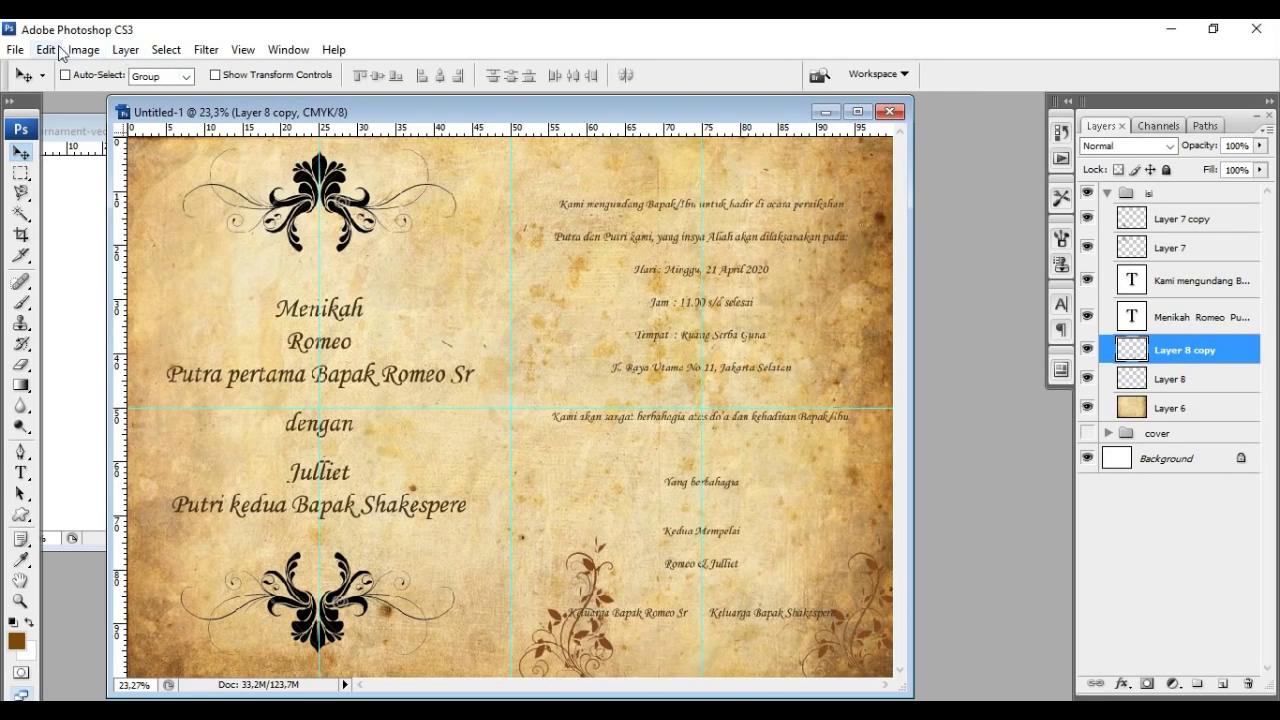
pyautogui.click(50, 50)
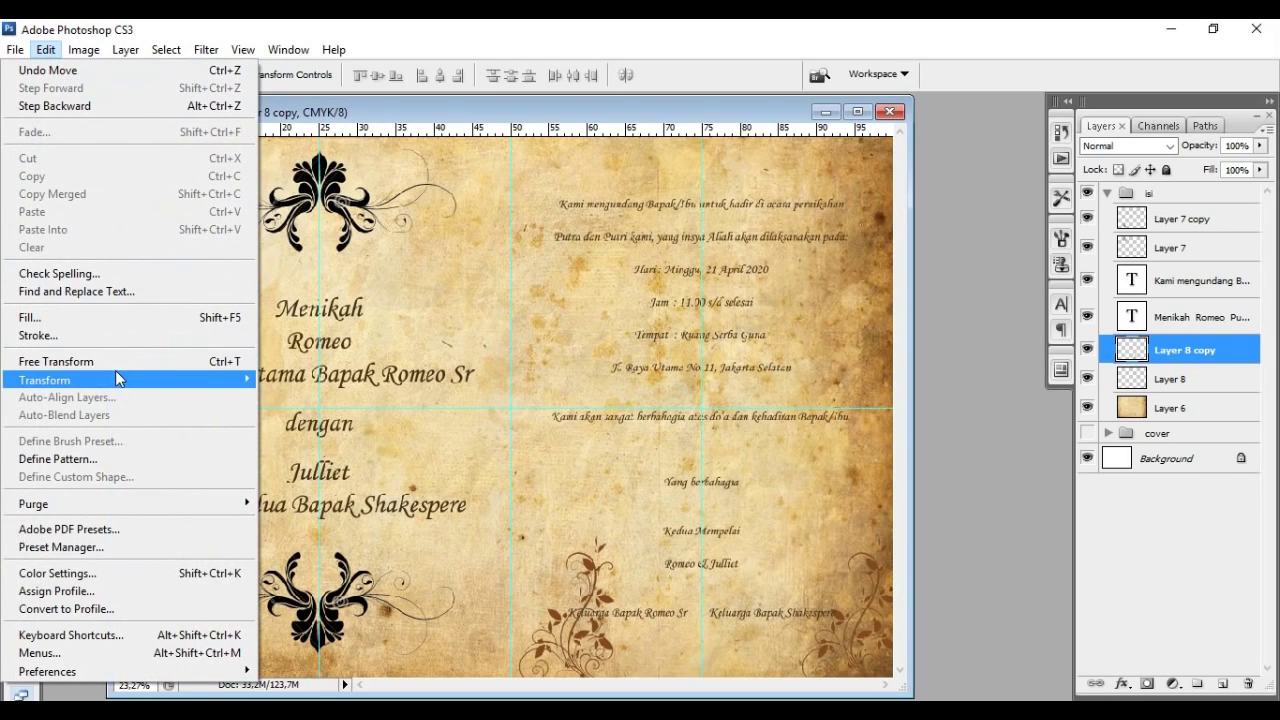
pyautogui.moveTo(118, 374)
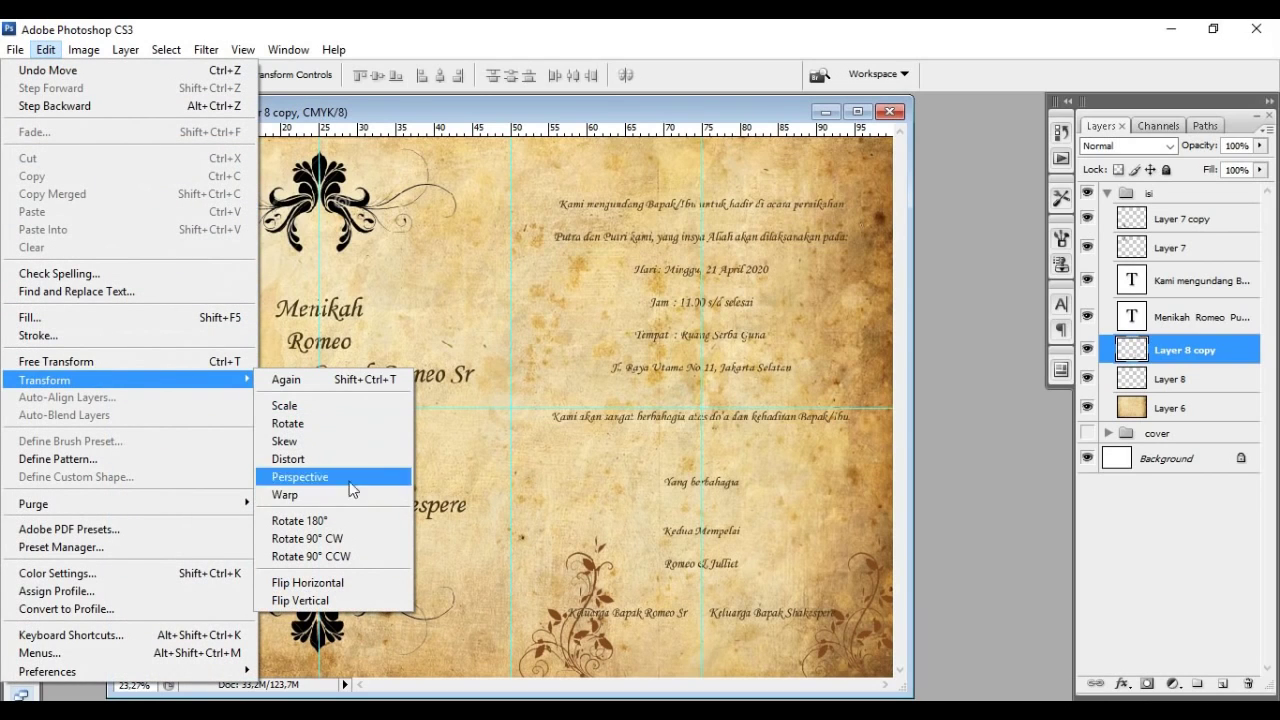
pyautogui.click(368, 583)
pyautogui.click(572, 661)
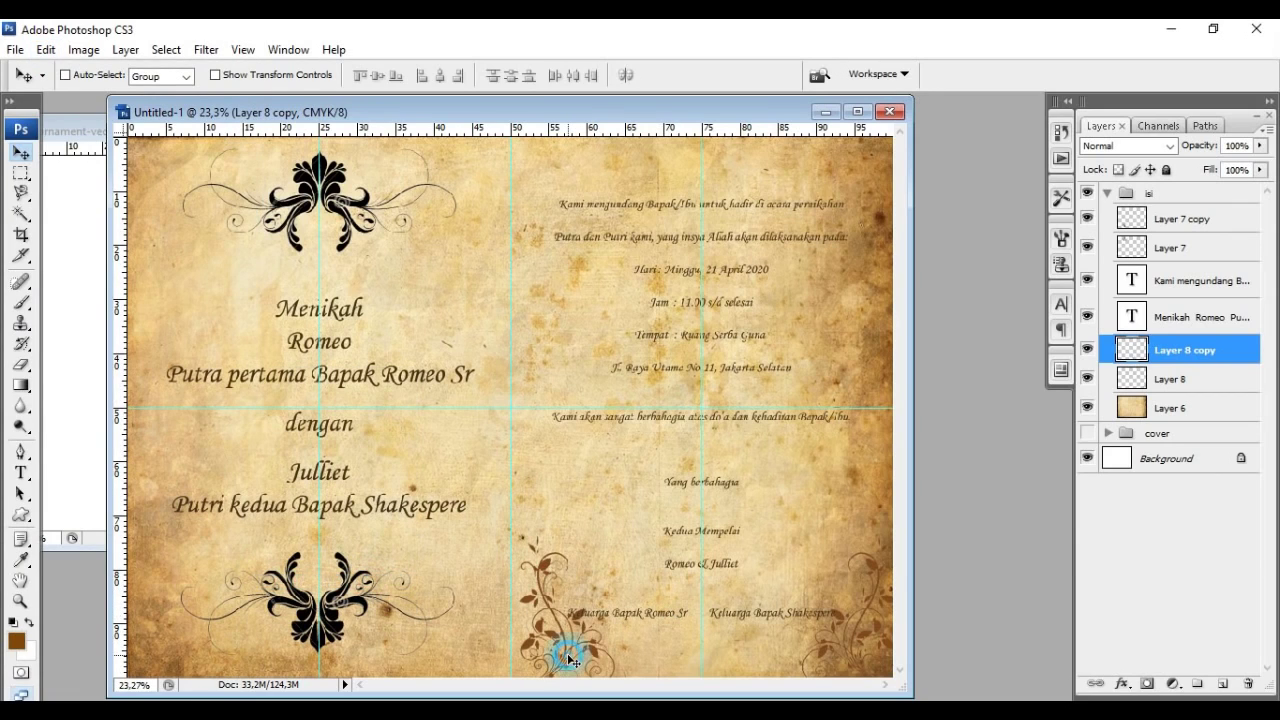
pyautogui.moveTo(572, 661); pyautogui.dragTo(562, 655)
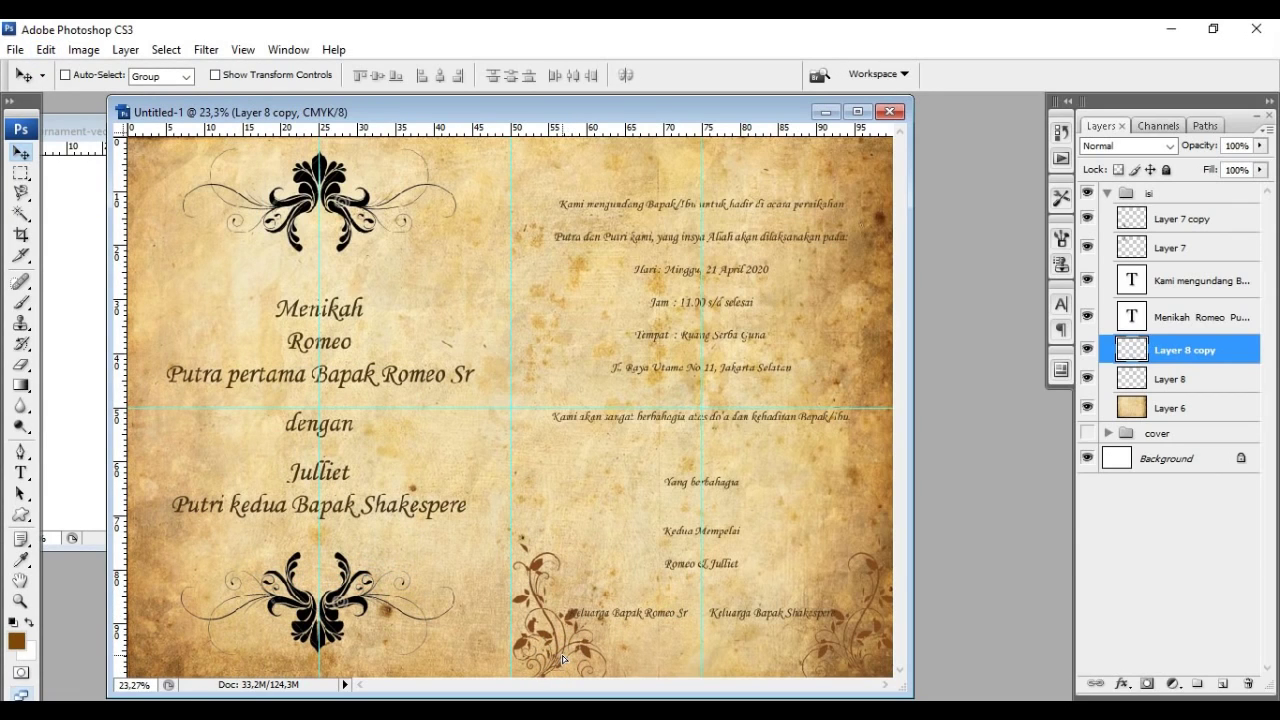
# Step: Duplicate the lower-left ornament, flip the copy vertically and fit it into the right page's upper-left corner
pyautogui.rightClick(1210, 344)
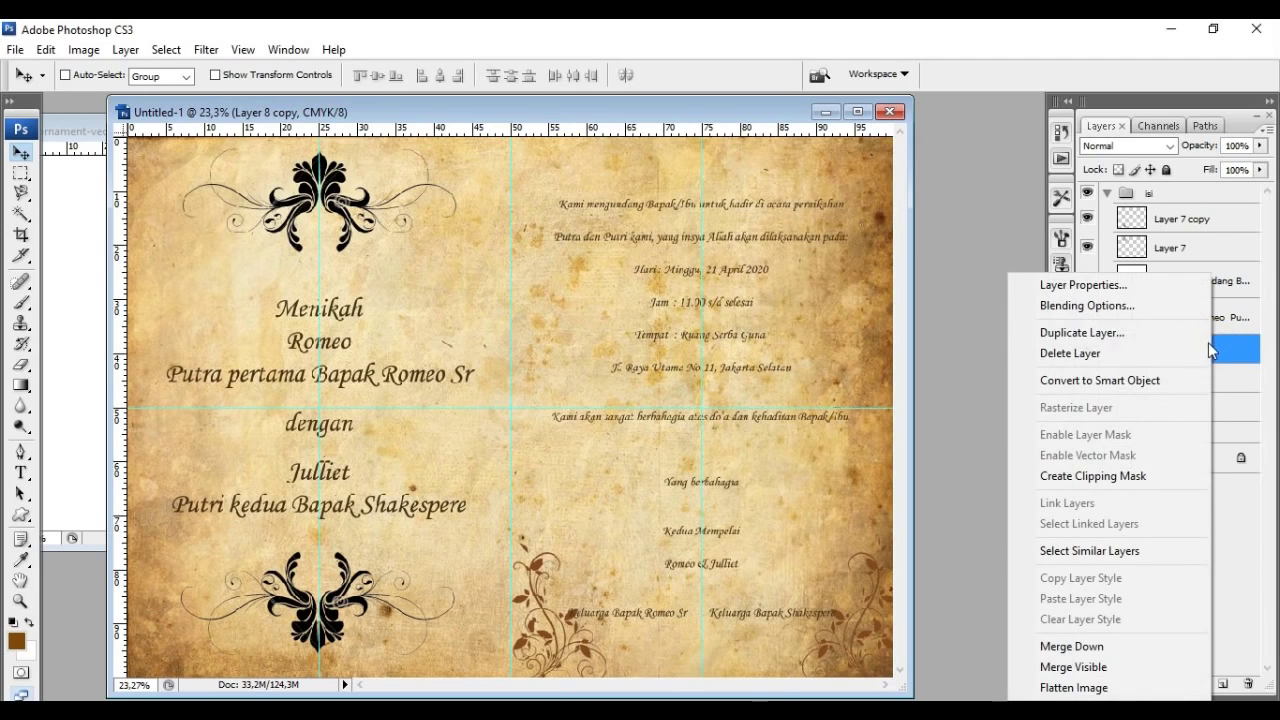
pyautogui.click(1070, 333)
pyautogui.click(820, 228)
pyautogui.moveTo(793, 613); pyautogui.dragTo(791, 215)
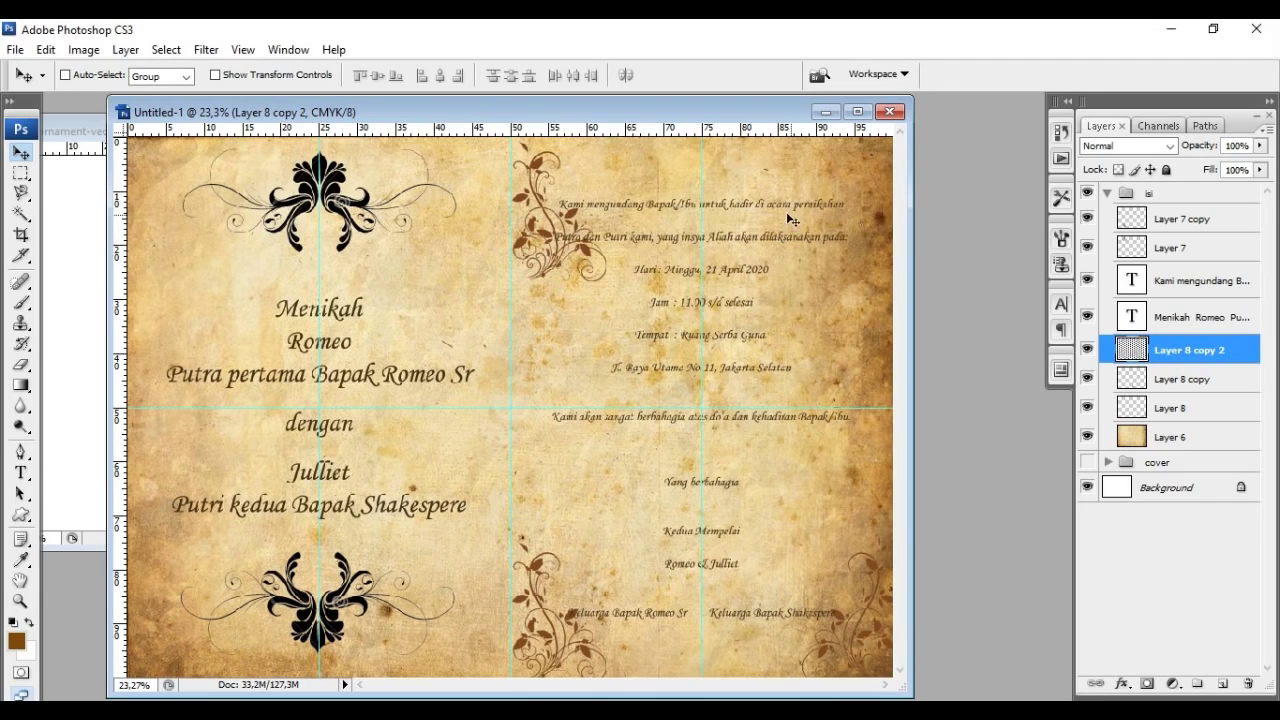
pyautogui.click(45, 49)
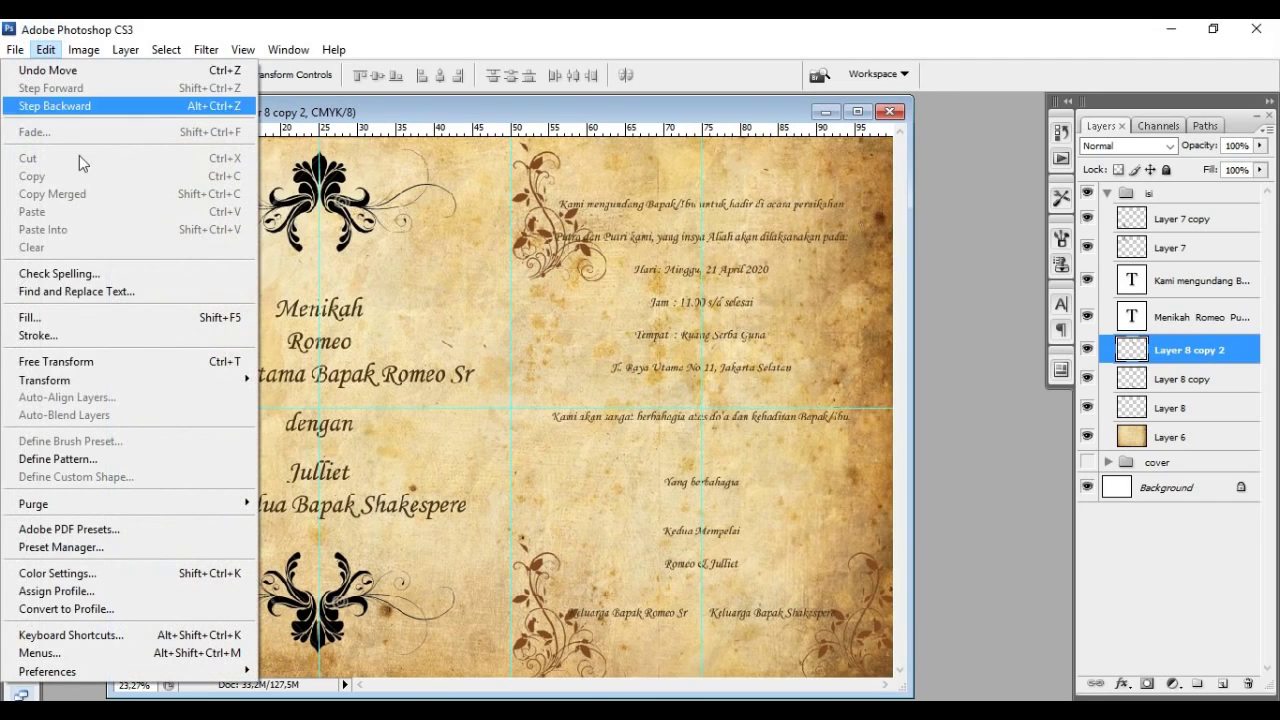
pyautogui.moveTo(172, 395)
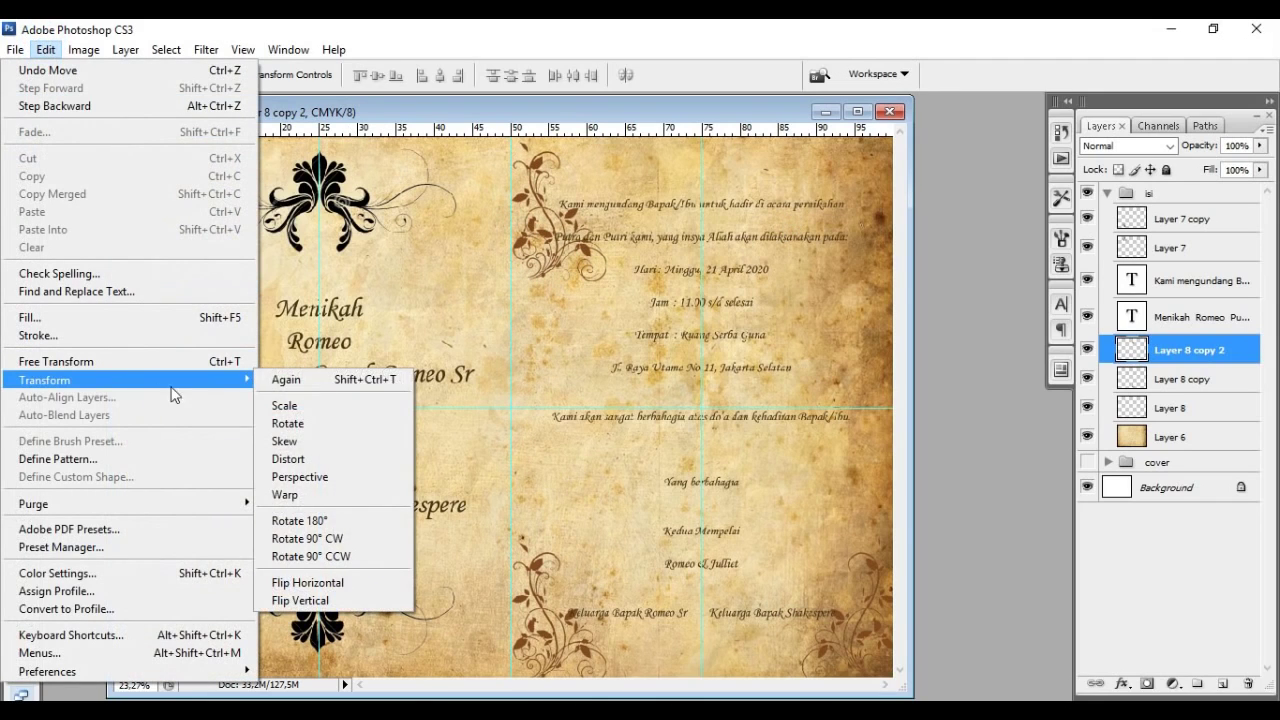
pyautogui.click(331, 601)
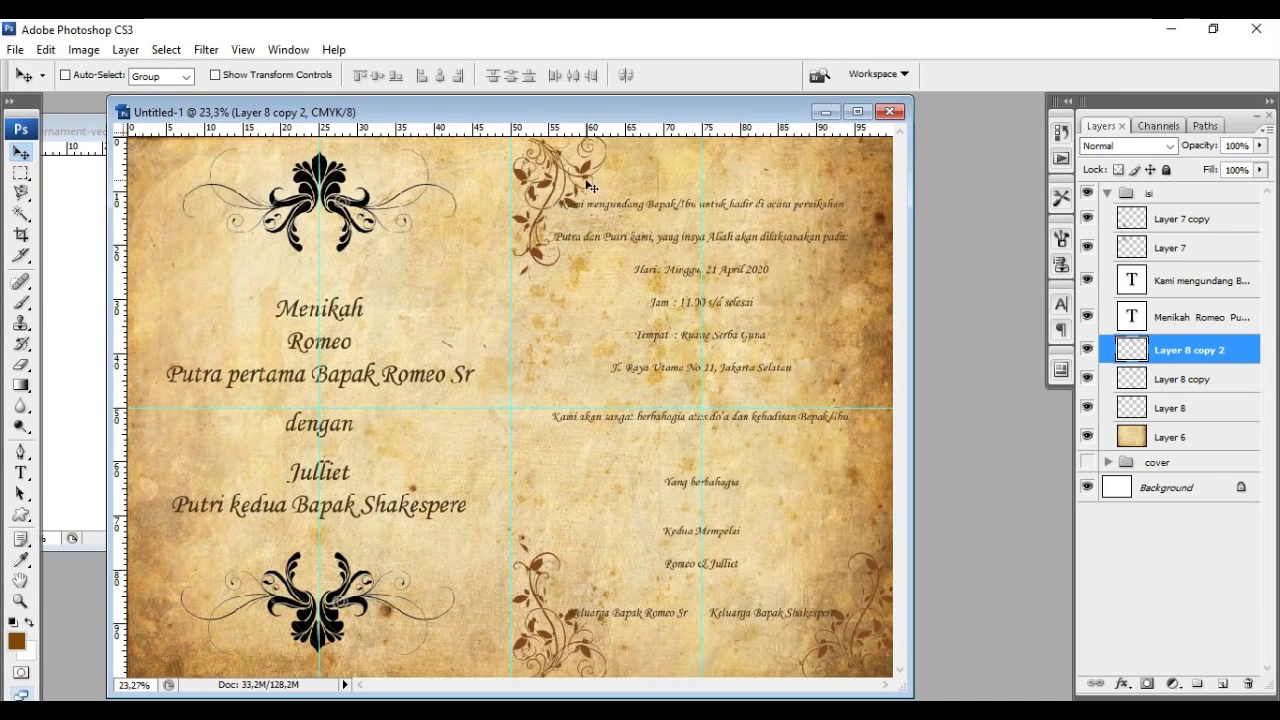
pyautogui.moveTo(578, 182); pyautogui.dragTo(578, 178)
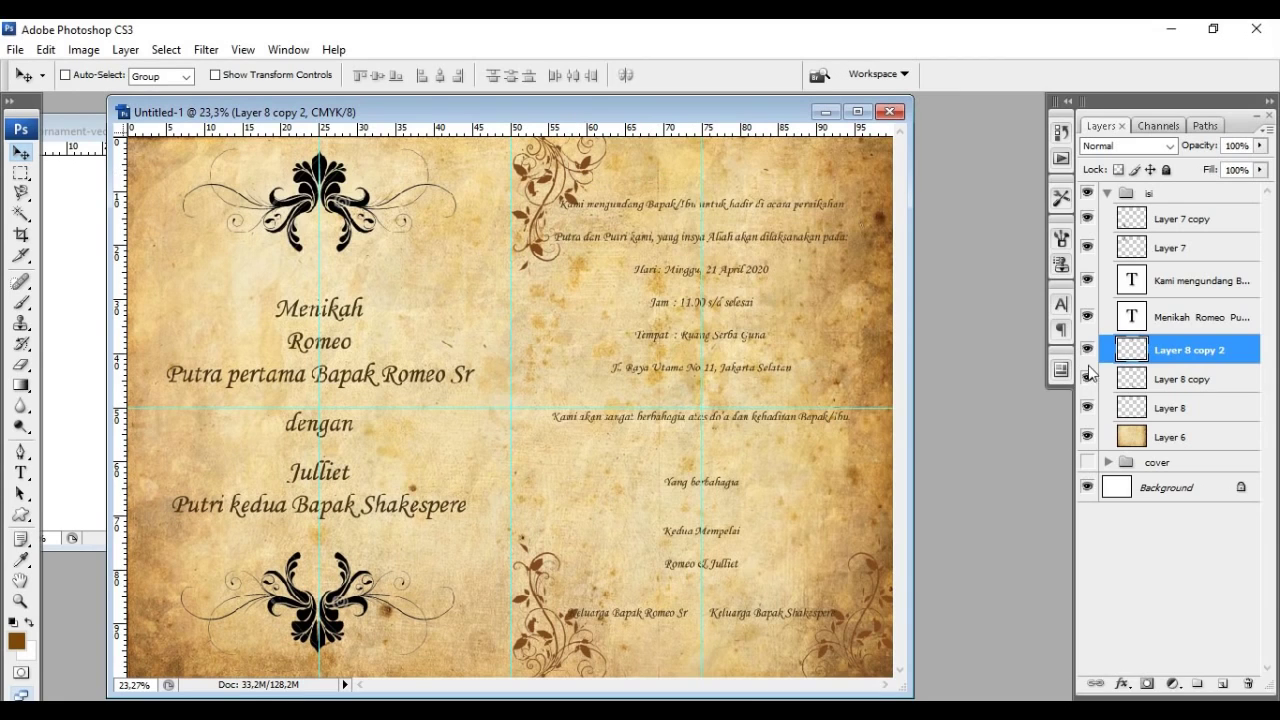
# Step: Duplicate the upper-left ornament, flip the copy horizontally and move it into the right page's upper-right corner
pyautogui.rightClick(1186, 352)
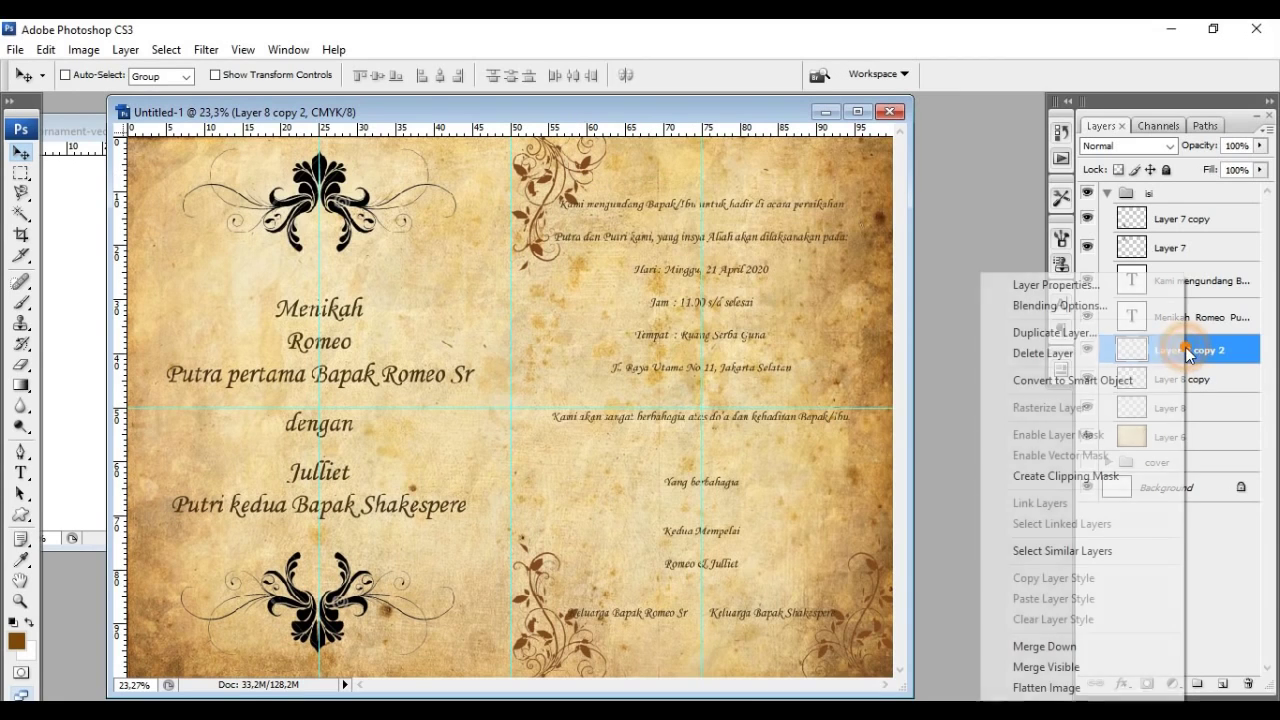
pyautogui.click(1153, 325)
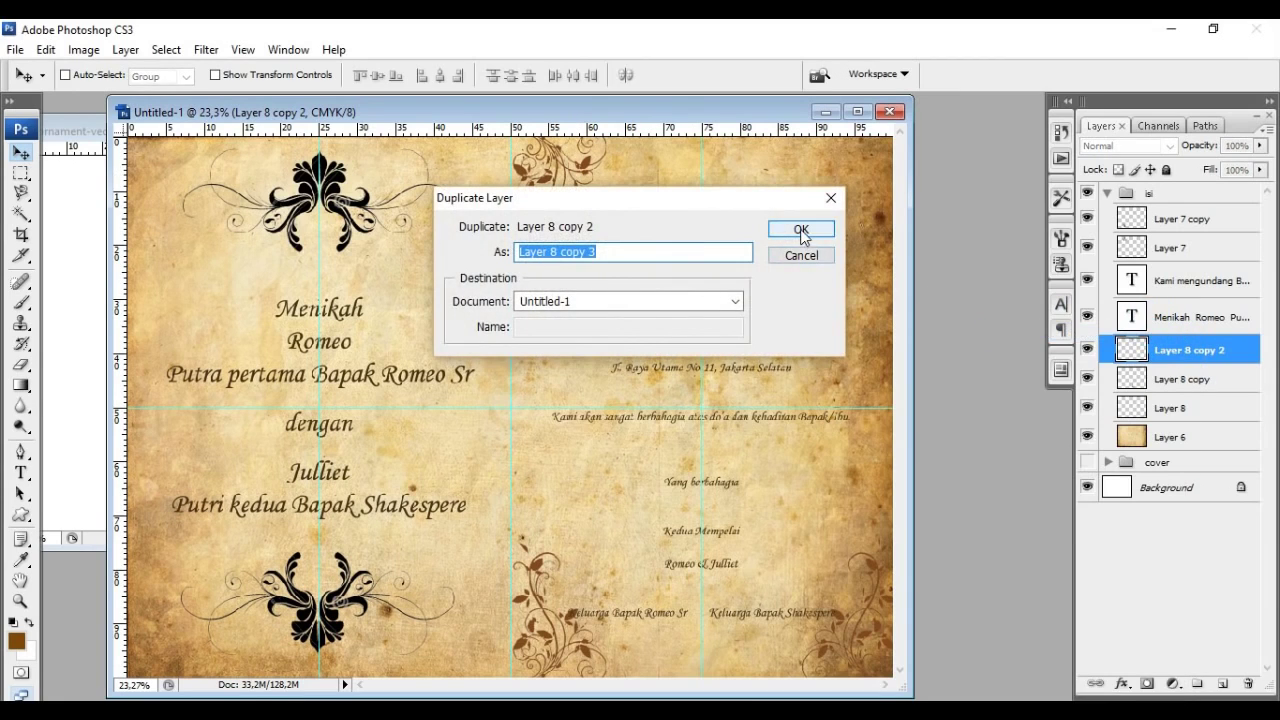
pyautogui.click(801, 229)
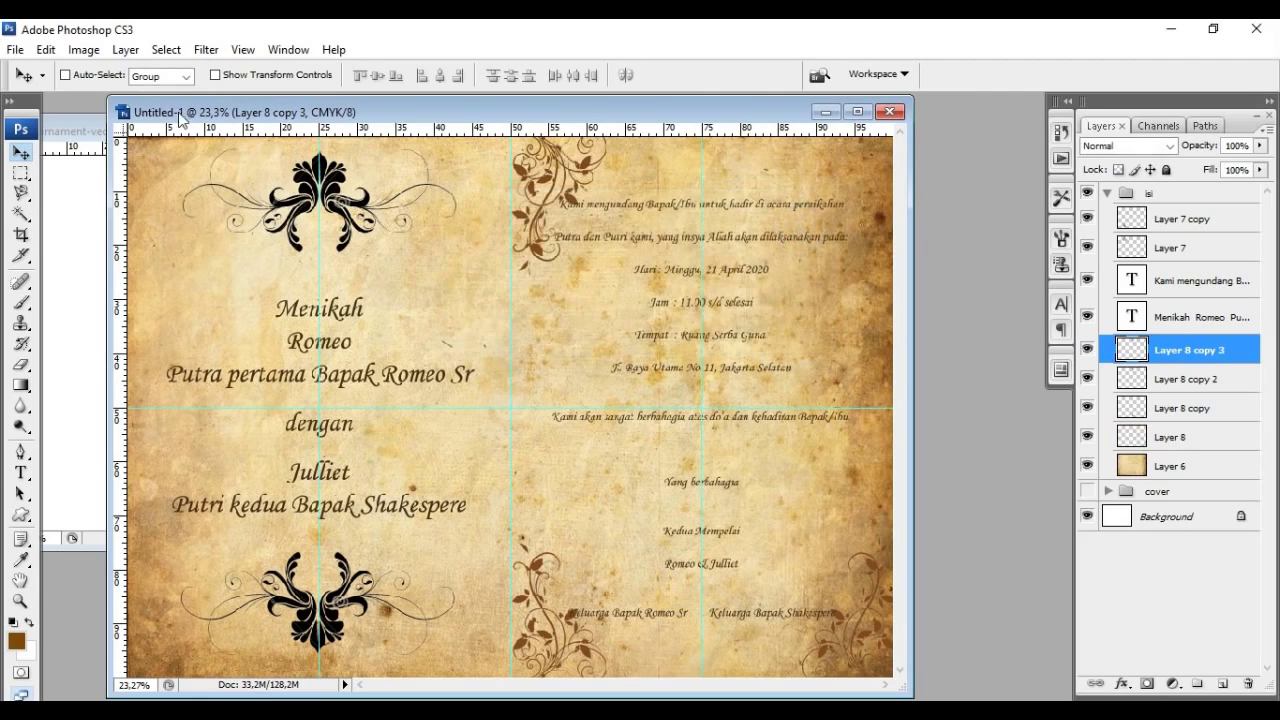
pyautogui.click(46, 49)
pyautogui.moveTo(143, 383)
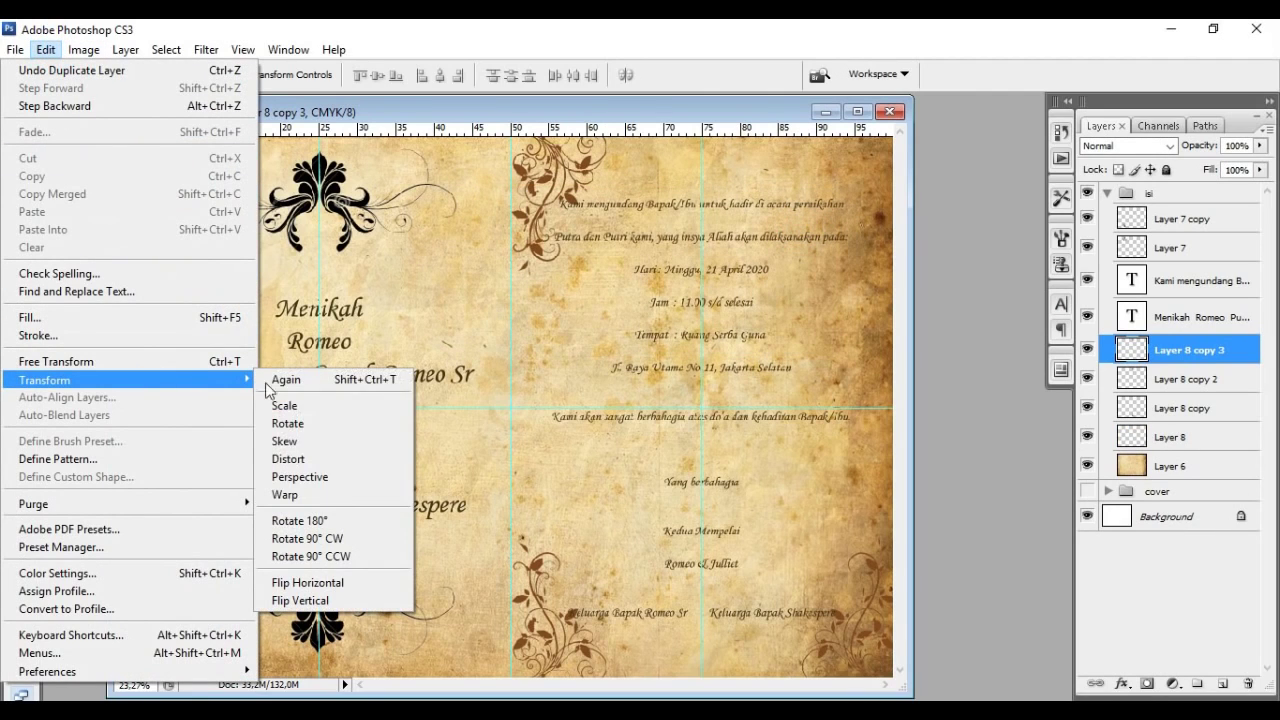
pyautogui.click(369, 588)
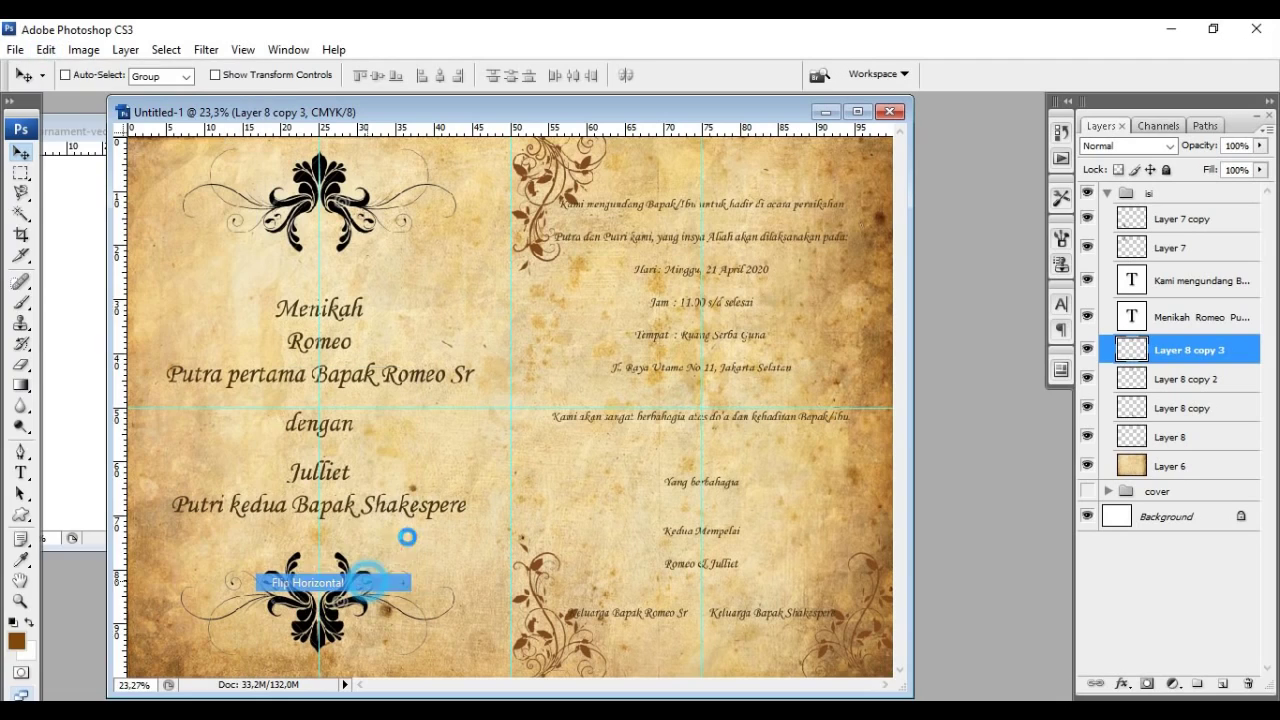
pyautogui.moveTo(560, 195); pyautogui.dragTo(845, 180)
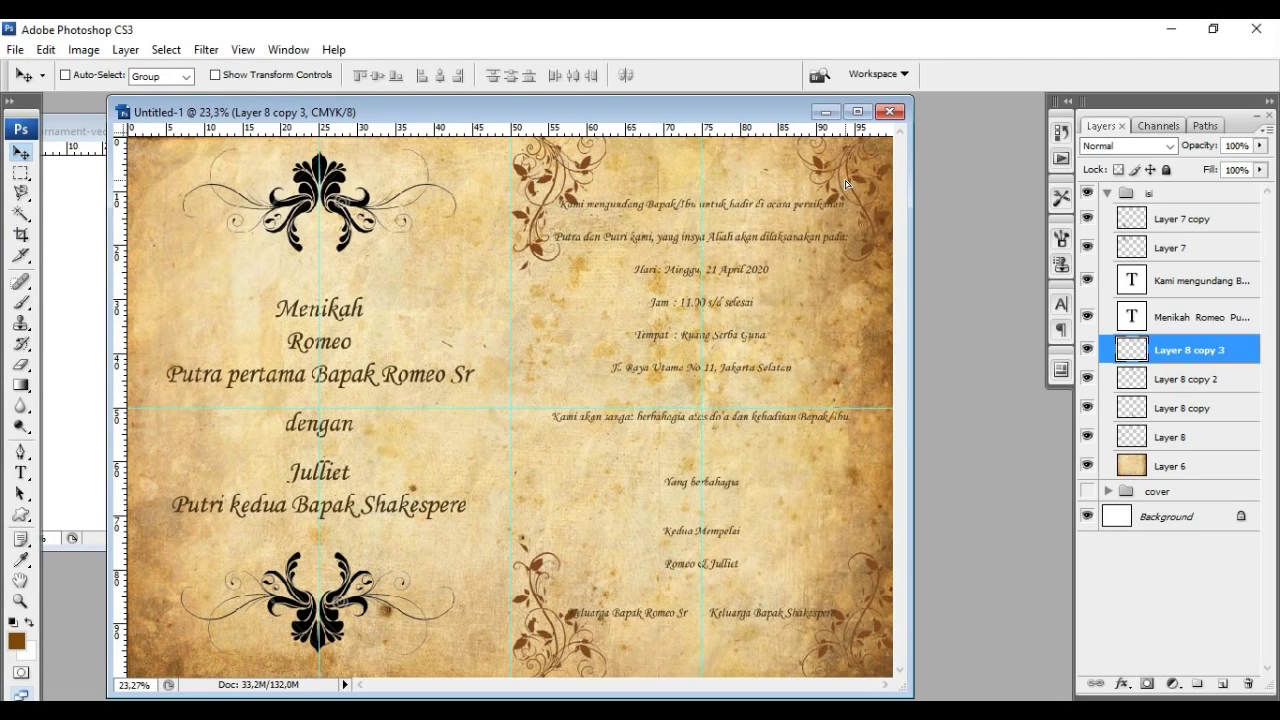
# Step: Collapse the isi layer group and toggle the isi and cover groups' visibility to check both sides, ending with only isi shown
pyautogui.click(1107, 194)
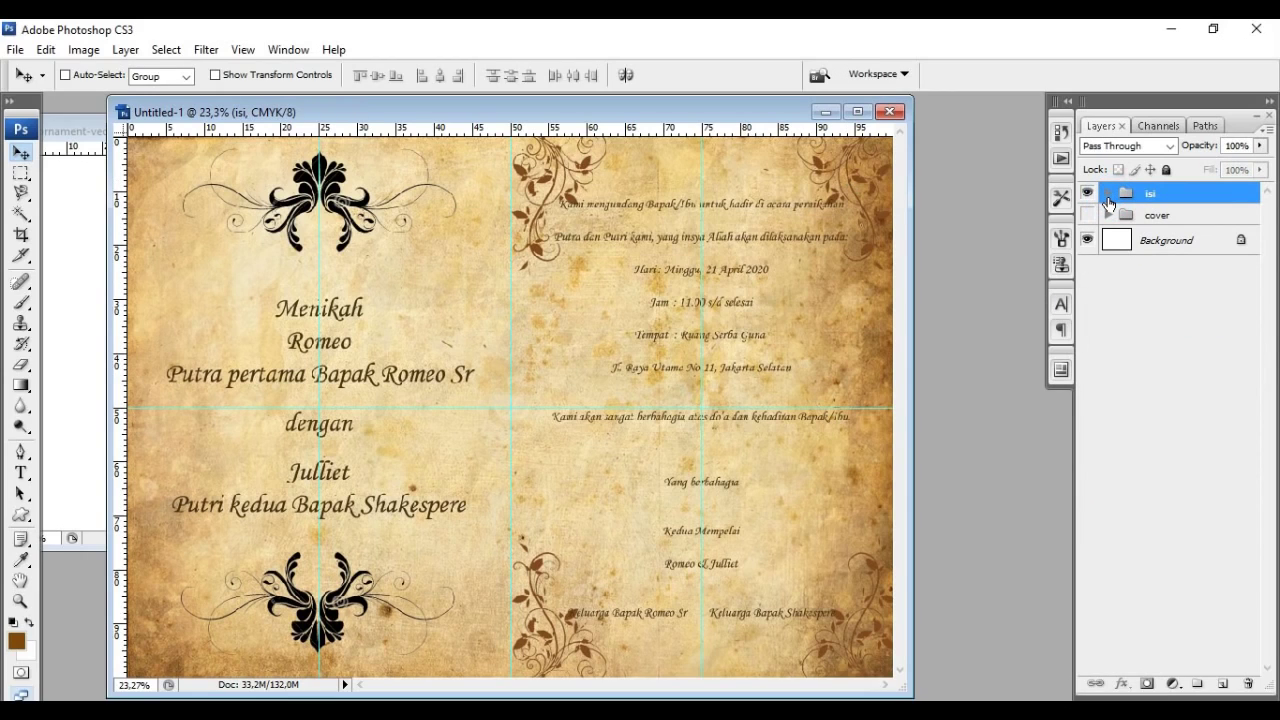
pyautogui.click(1087, 193)
pyautogui.click(1087, 215)
pyautogui.click(1087, 215)
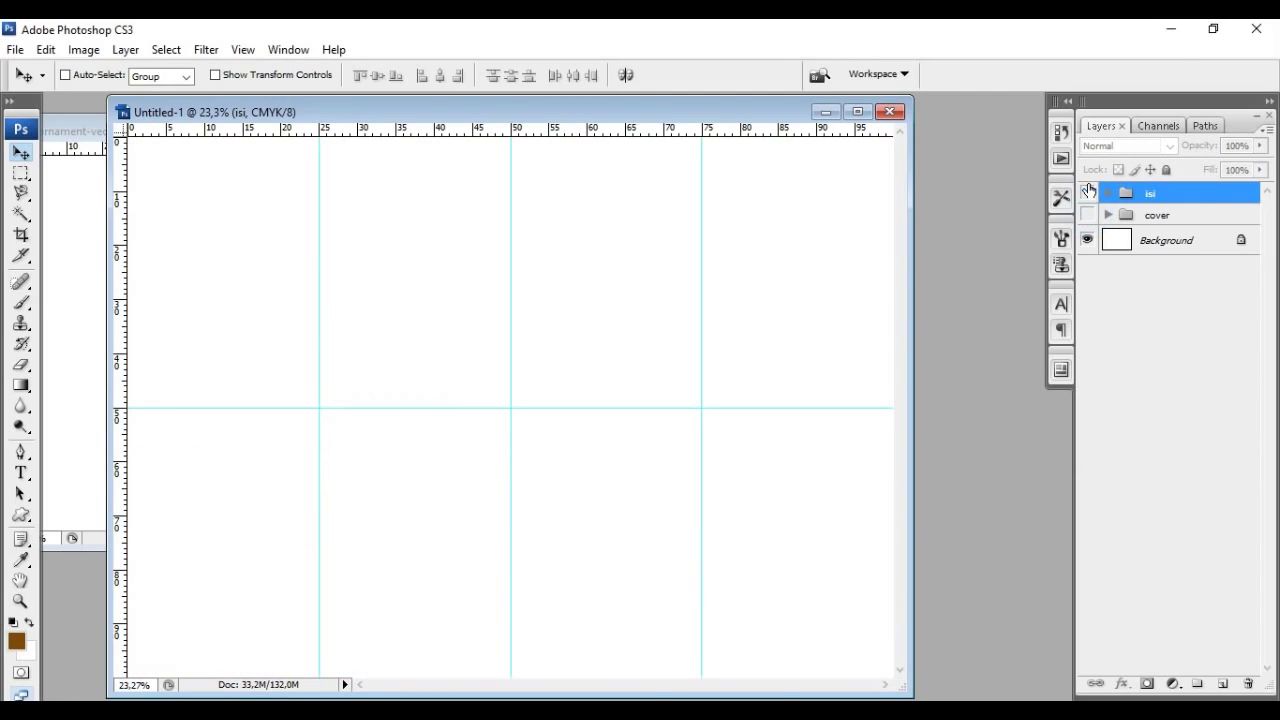
pyautogui.click(1087, 193)
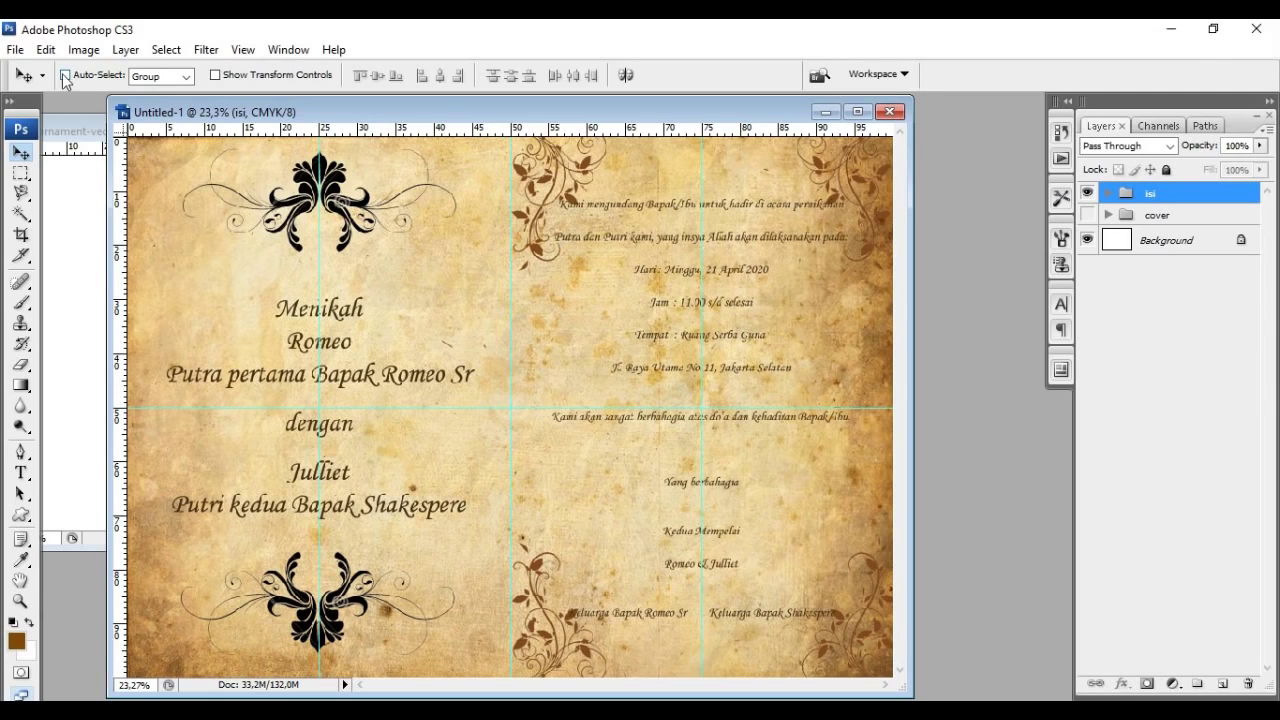
# Step: Save the inside pages as a JPEG named isi-undangan in the invitation folder under Pictures
pyautogui.click(15, 49)
pyautogui.click(68, 283)
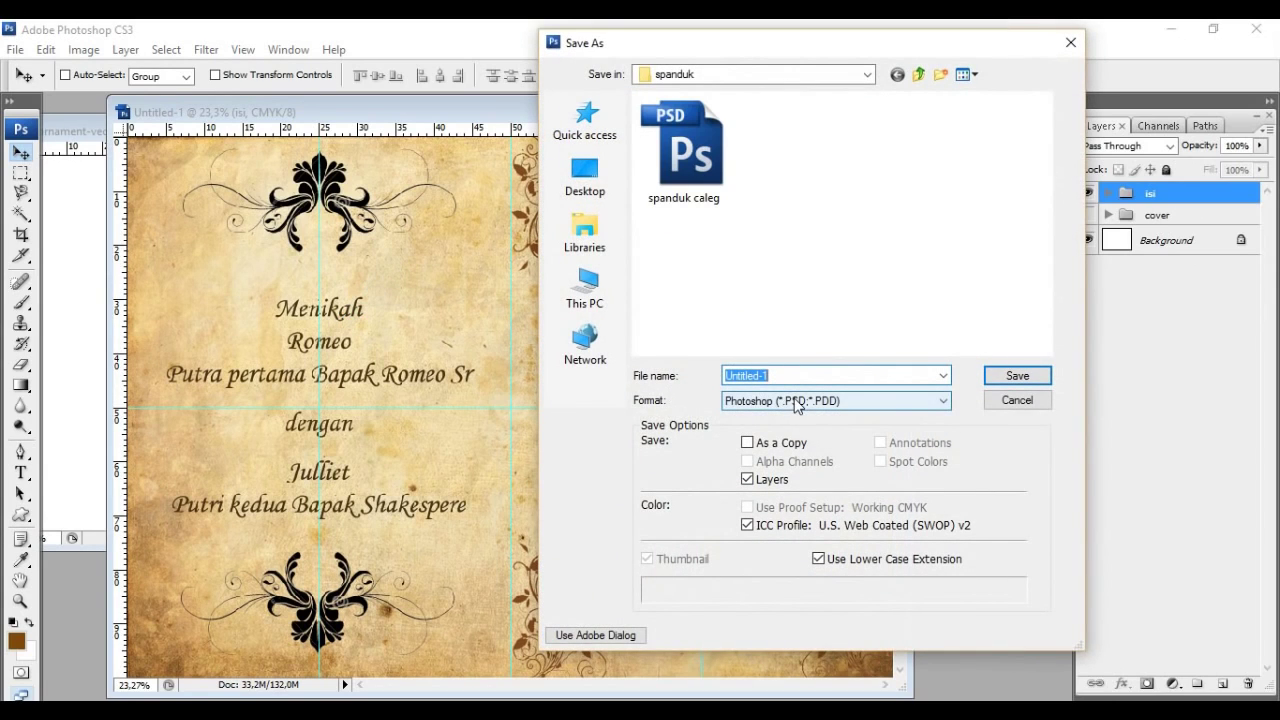
pyautogui.click(918, 74)
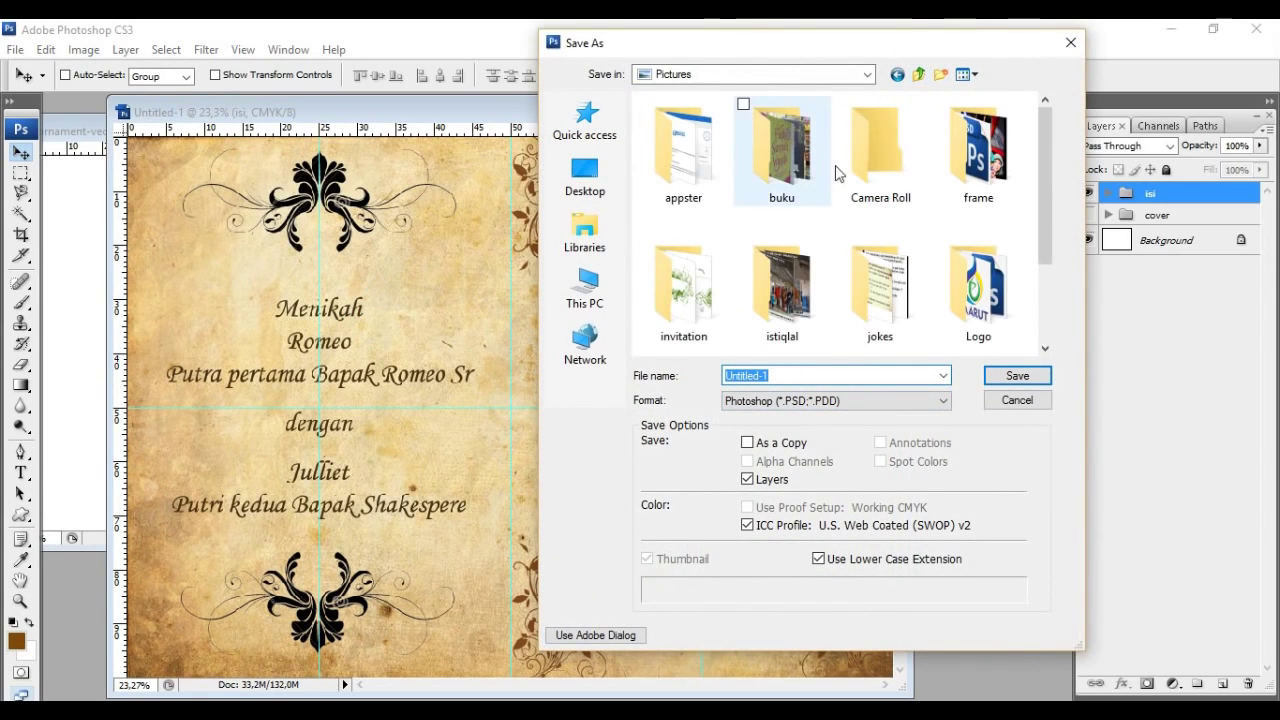
pyautogui.doubleClick(675, 288)
pyautogui.click(763, 409)
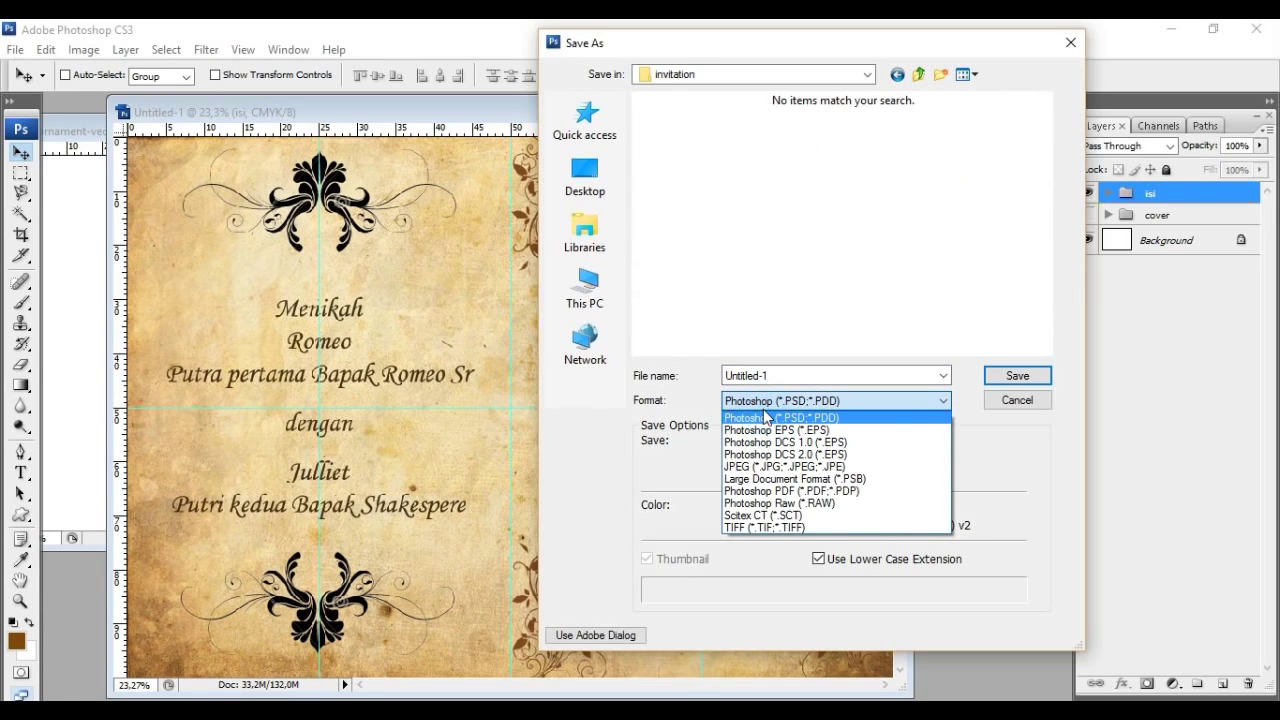
pyautogui.click(770, 461)
pyautogui.doubleClick(794, 376)
pyautogui.write('isi-undangan')
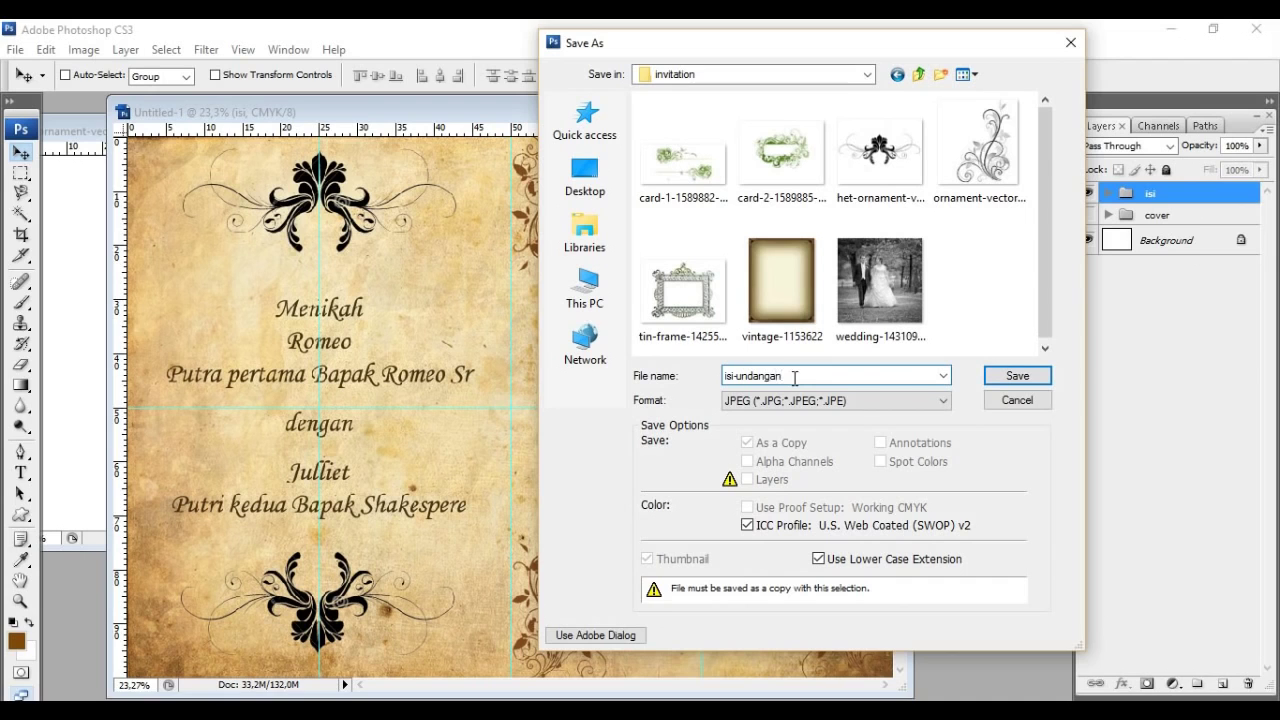
pyautogui.press('Return')
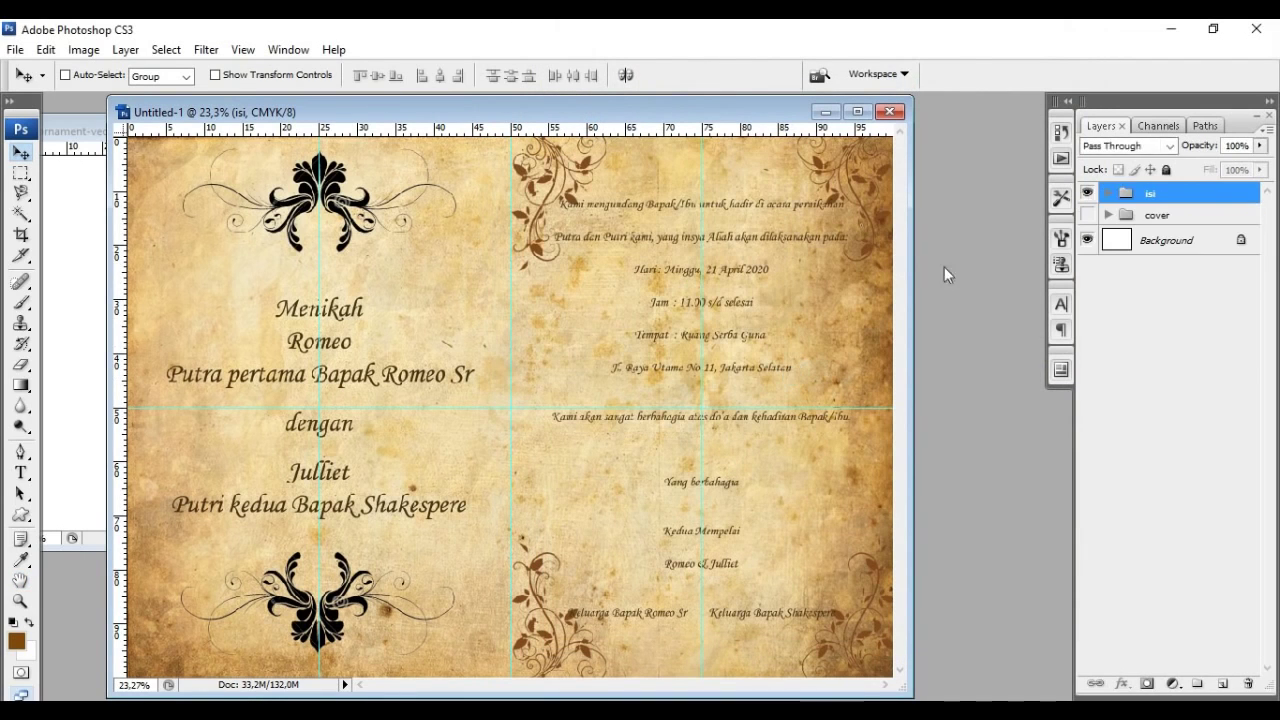
# Step: Hide the isi group, show the cover group and make cover the active group
pyautogui.click(1087, 193)
pyautogui.click(1087, 215)
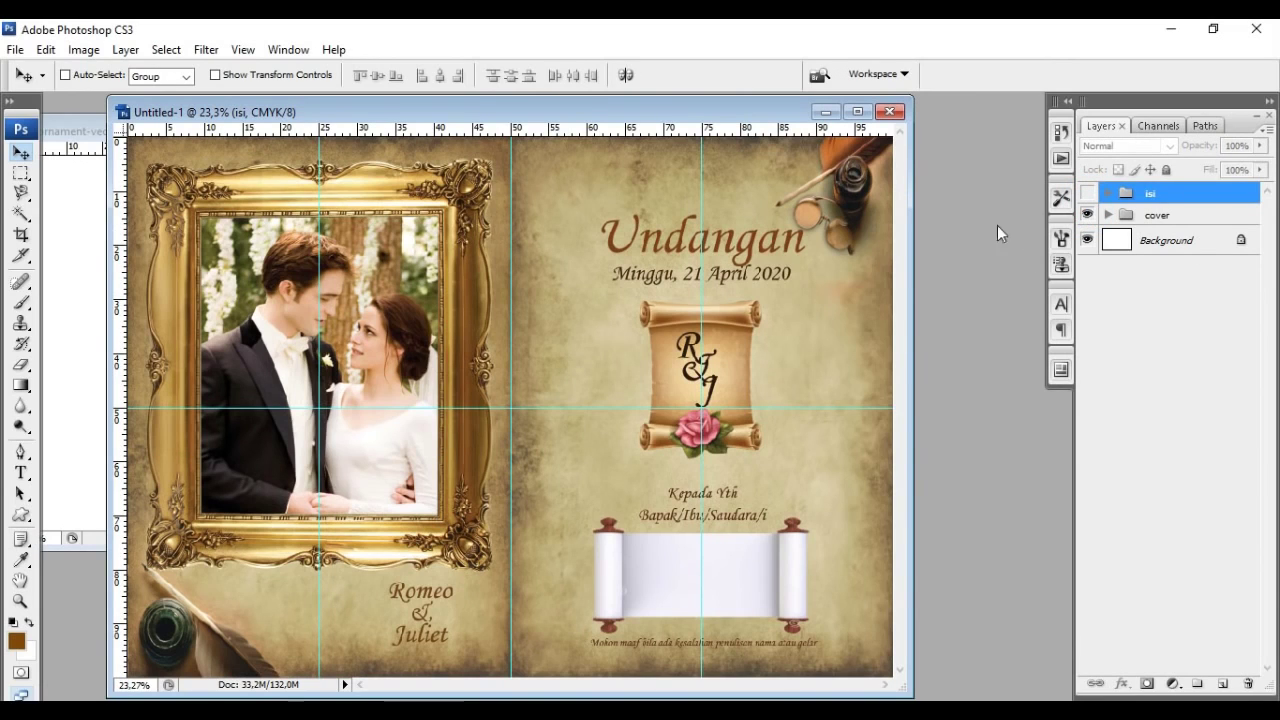
pyautogui.click(1158, 215)
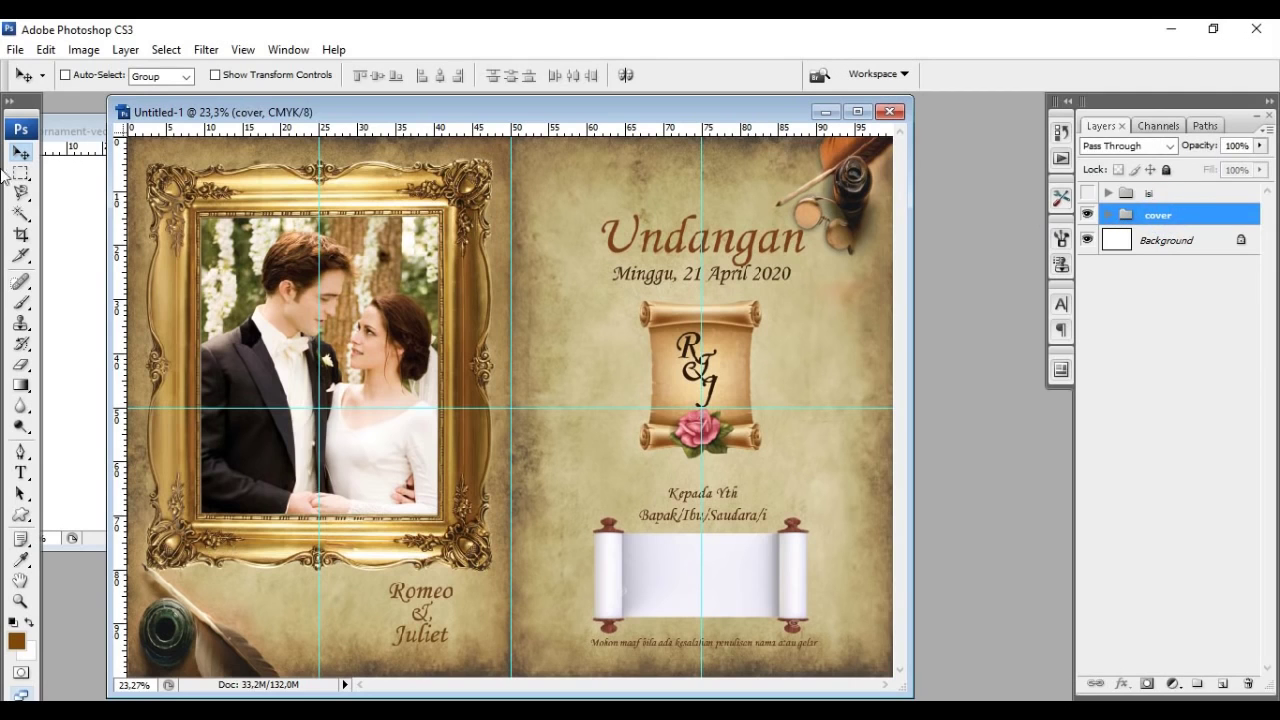
# Step: Save the cover as a JPEG named cover-undangan in the invitation folder, accepting the JPEG options
pyautogui.click(15, 49)
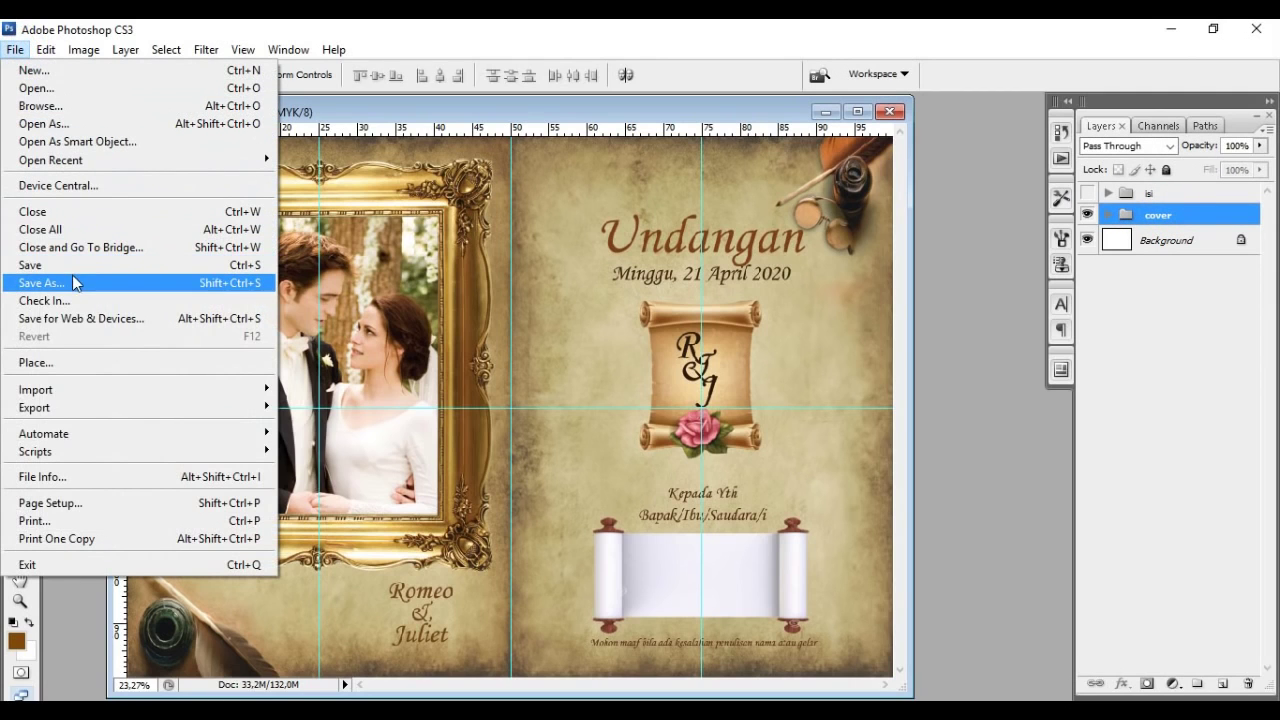
pyautogui.click(72, 281)
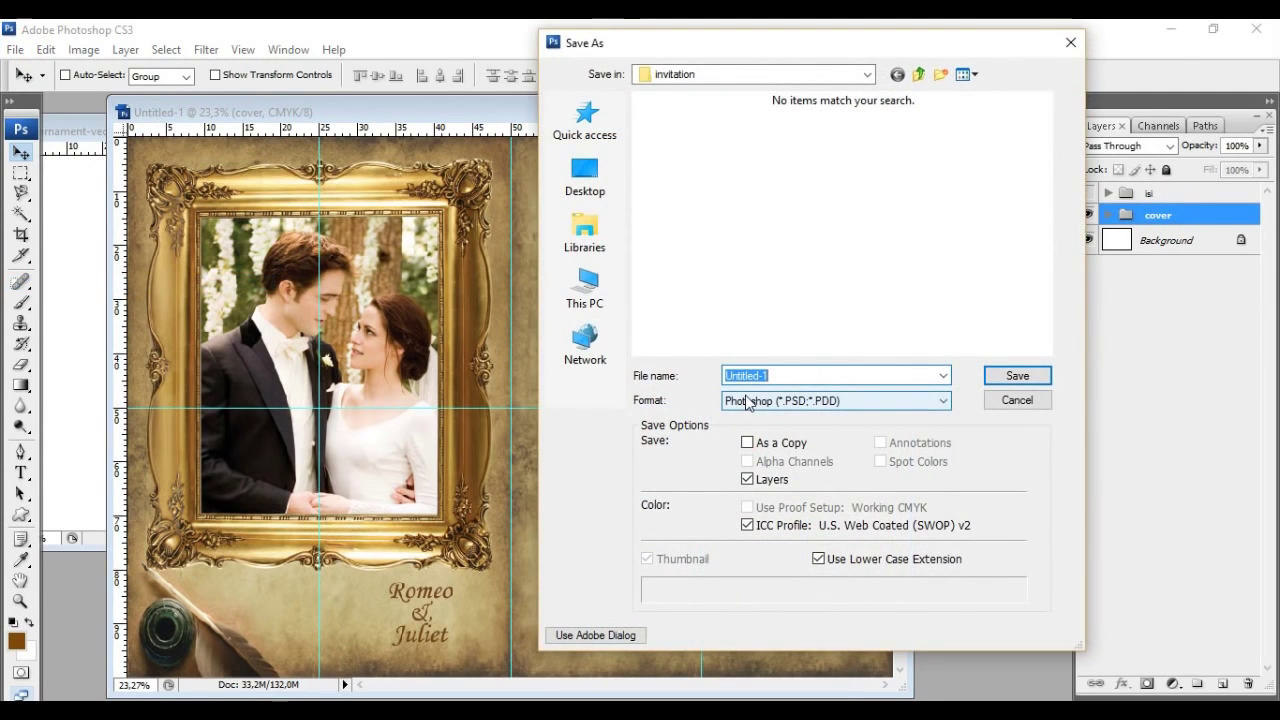
pyautogui.click(746, 402)
pyautogui.click(775, 456)
pyautogui.click(805, 373)
pyautogui.write('cover-undangan')
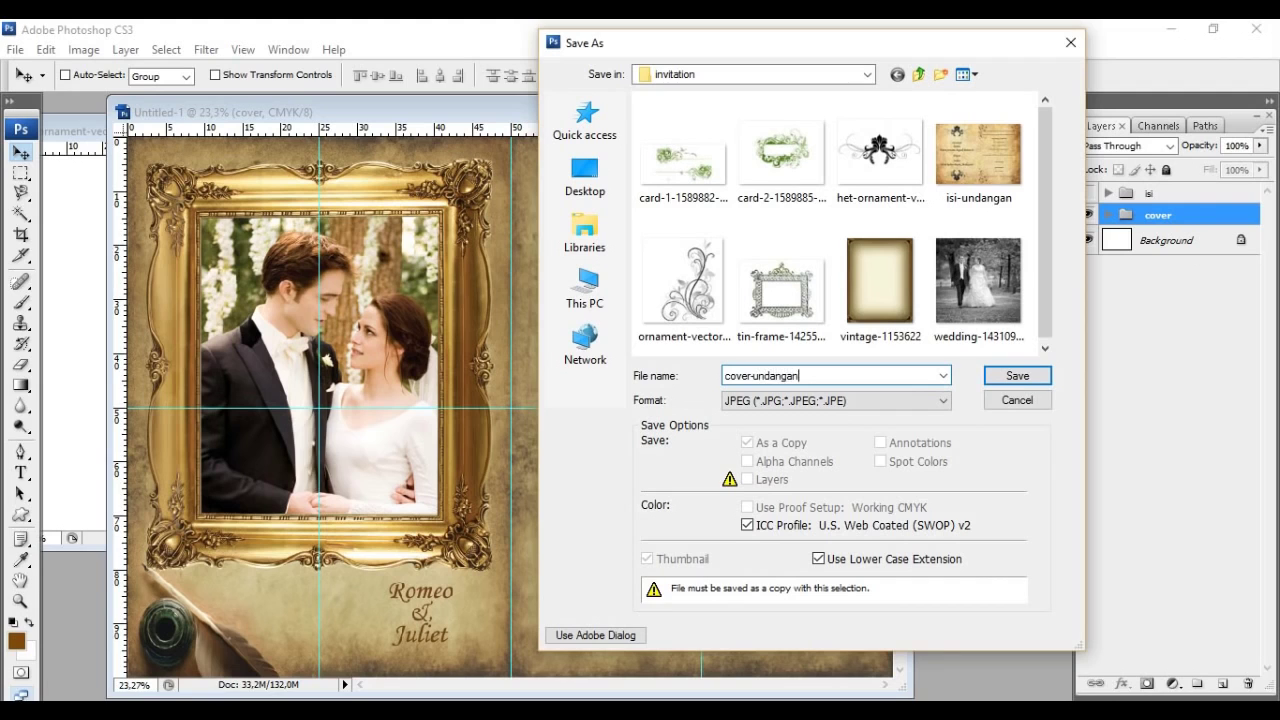
pyautogui.press('Return')
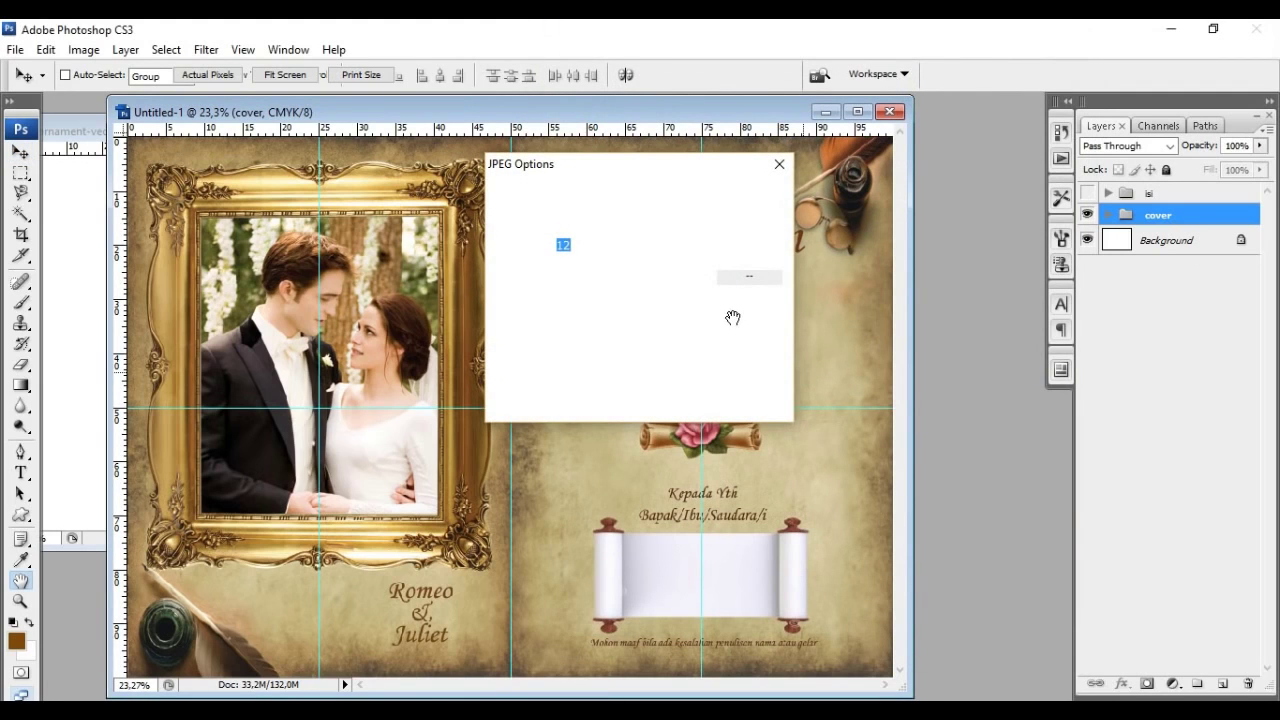
pyautogui.click(746, 194)
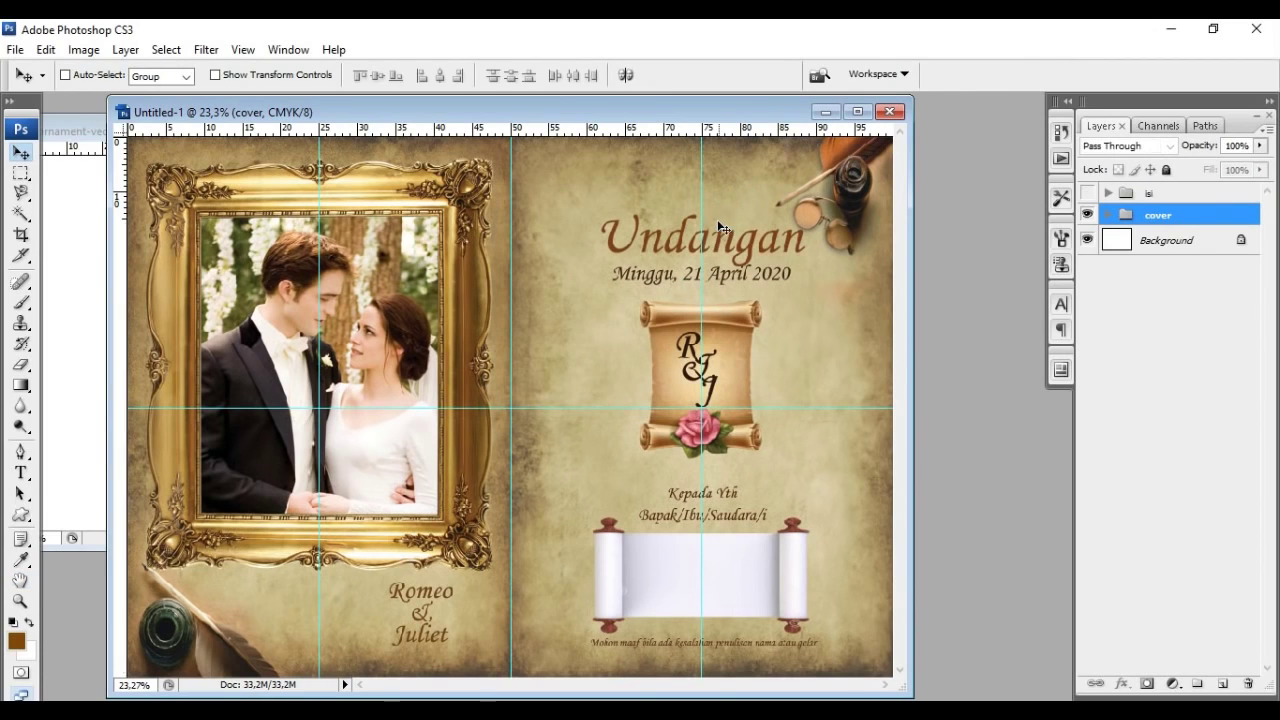
# Step: Switch to File Explorer, check cover-undangan and isi-undangan in the invitation folder as extra large thumbnails, and return to Photoshop
pyautogui.moveTo(100, 712)
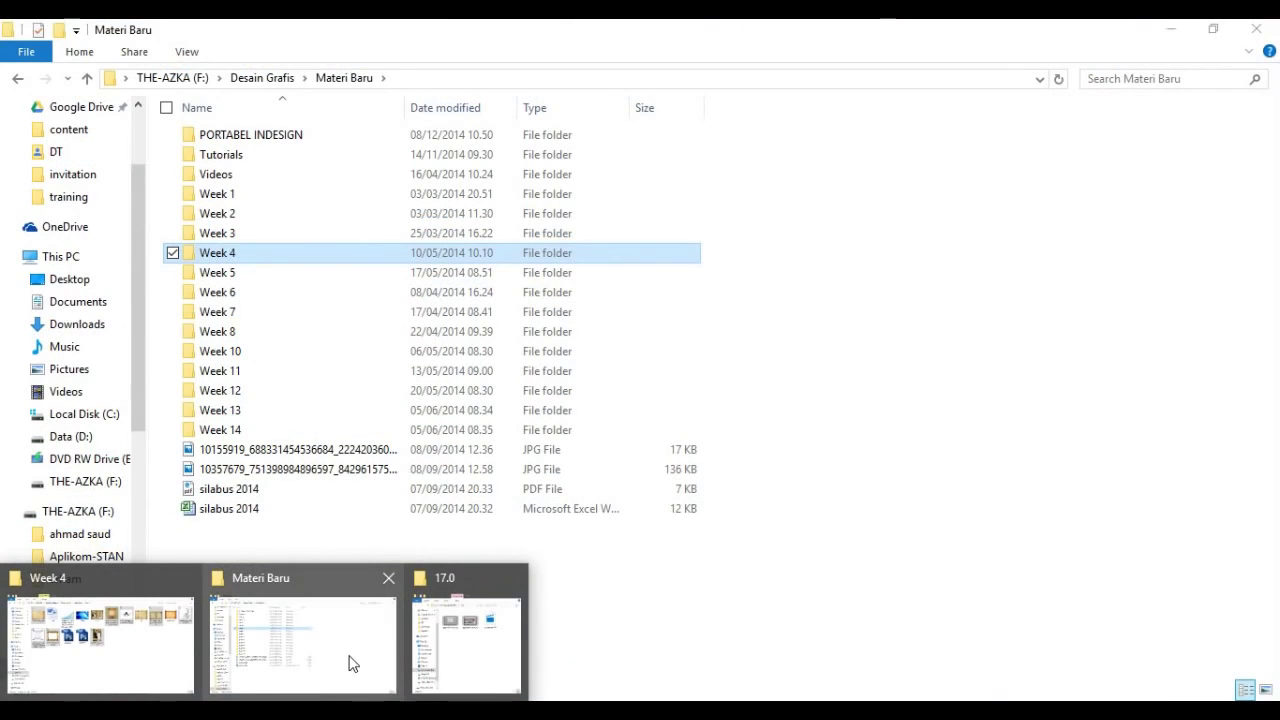
pyautogui.click(351, 663)
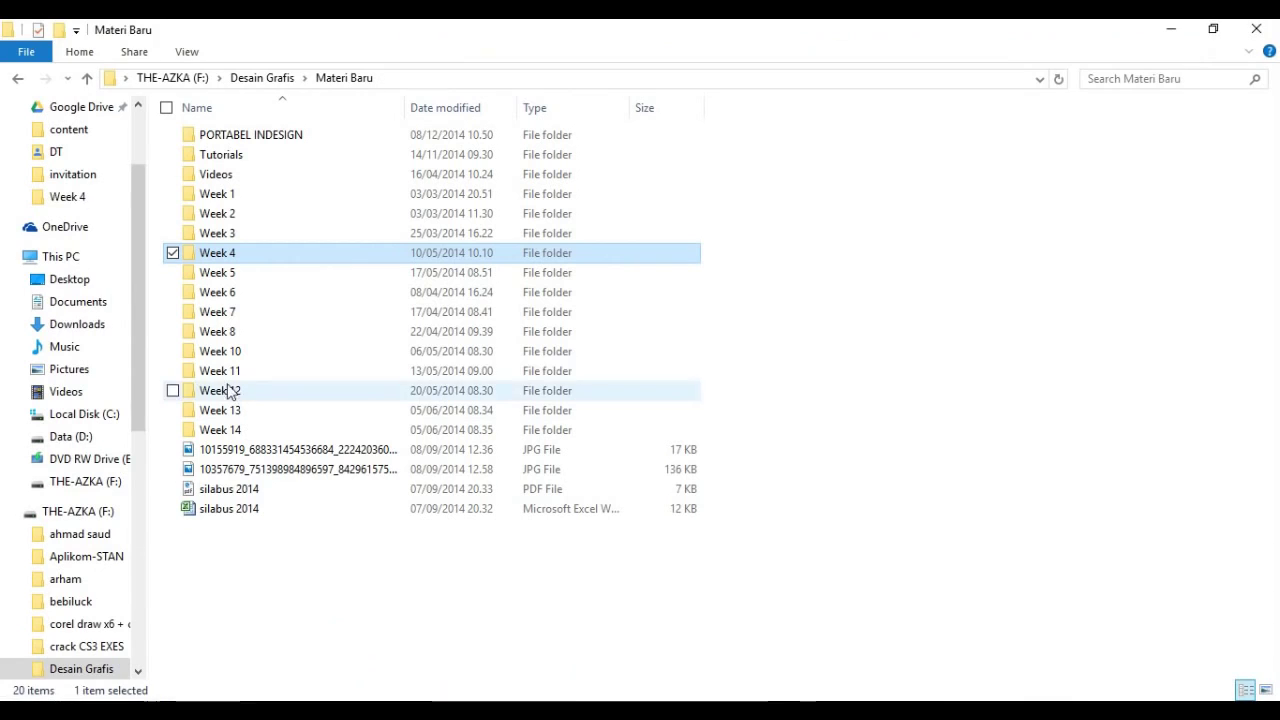
pyautogui.click(71, 174)
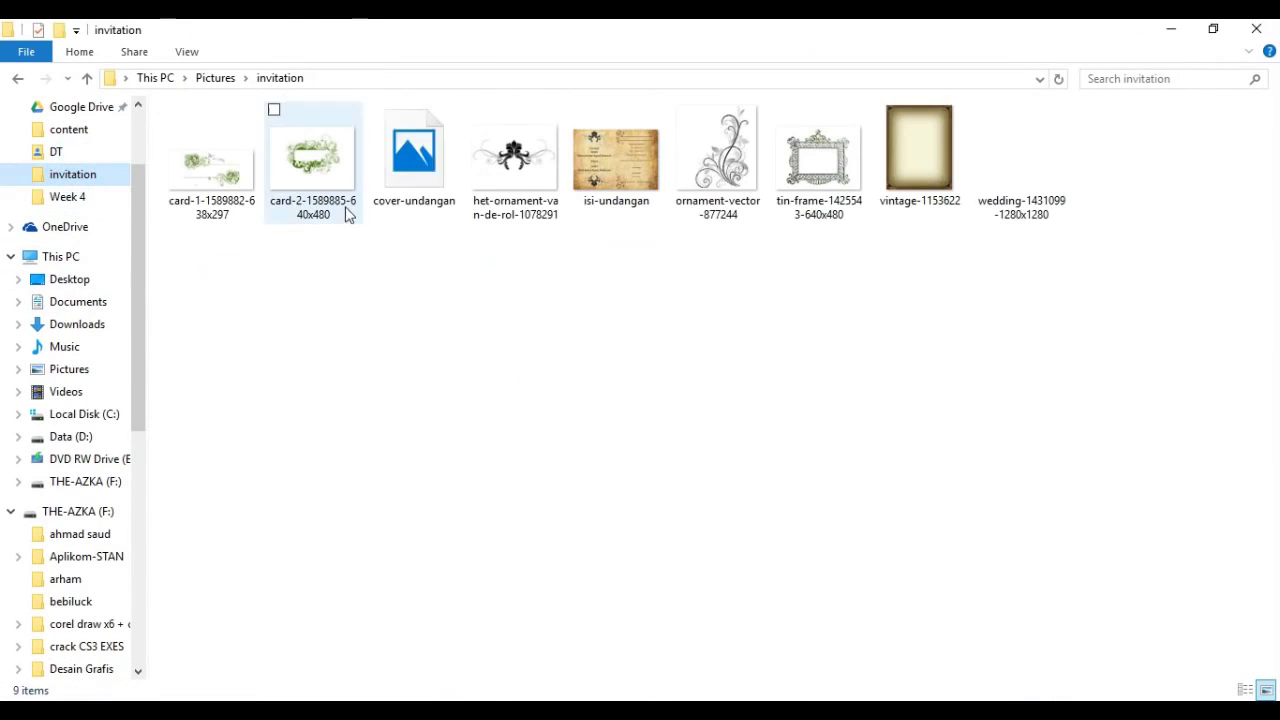
pyautogui.click(424, 190)
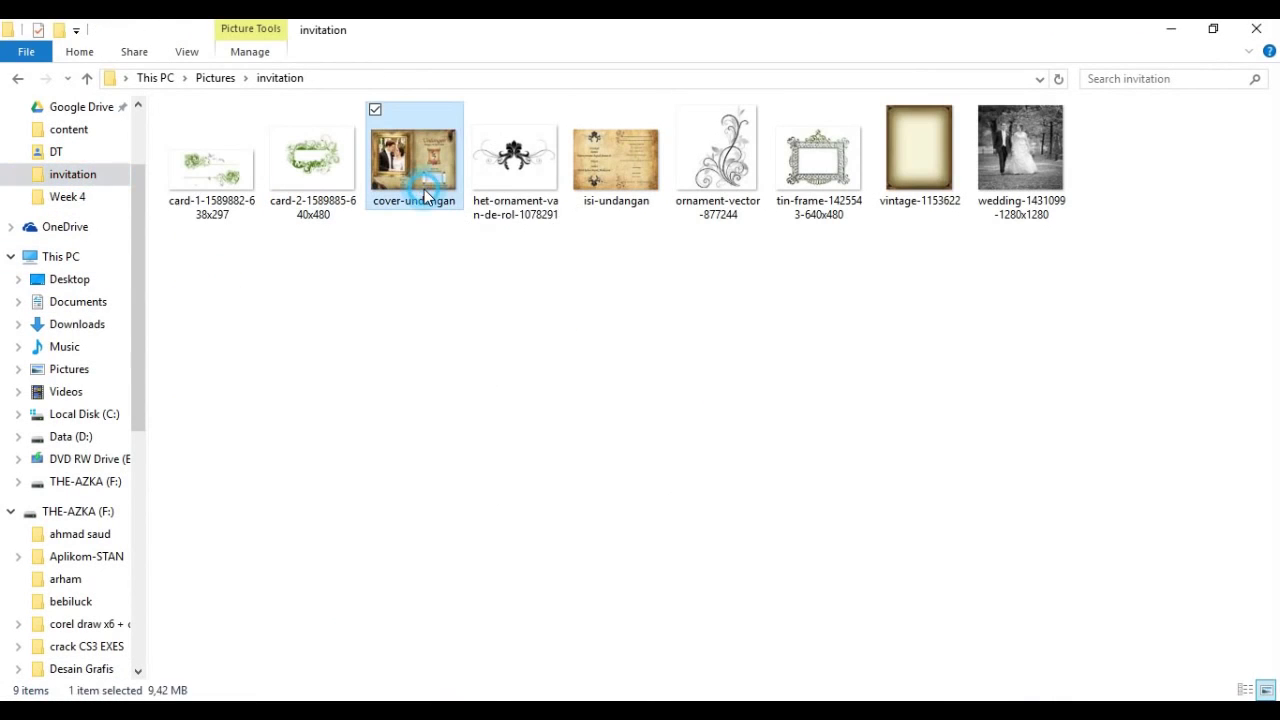
pyautogui.click(188, 51)
pyautogui.click(215, 84)
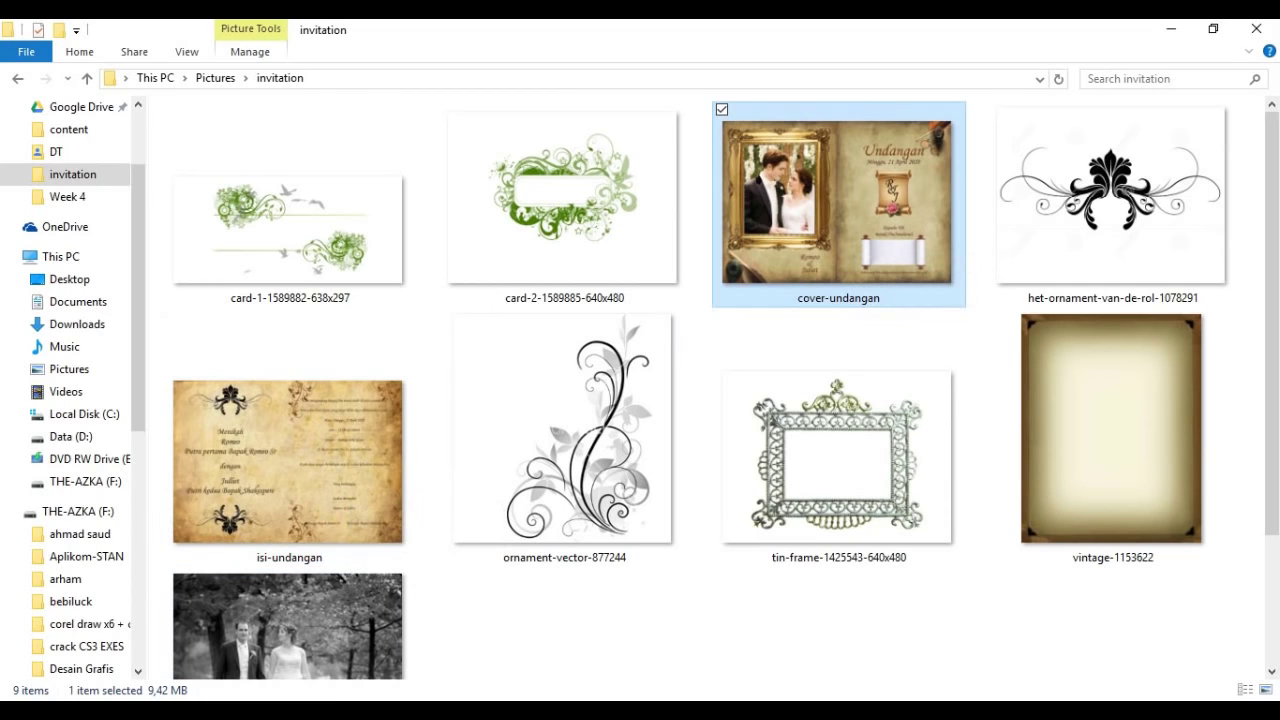
pyautogui.click(390, 712)
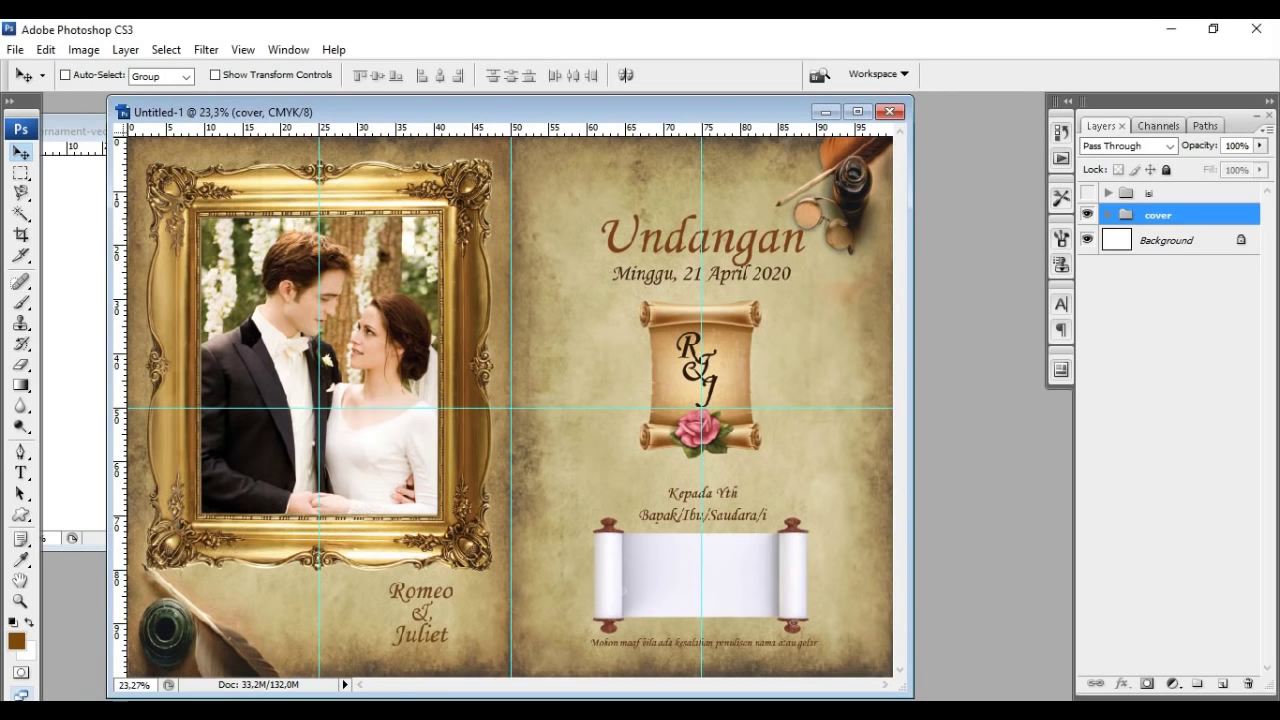